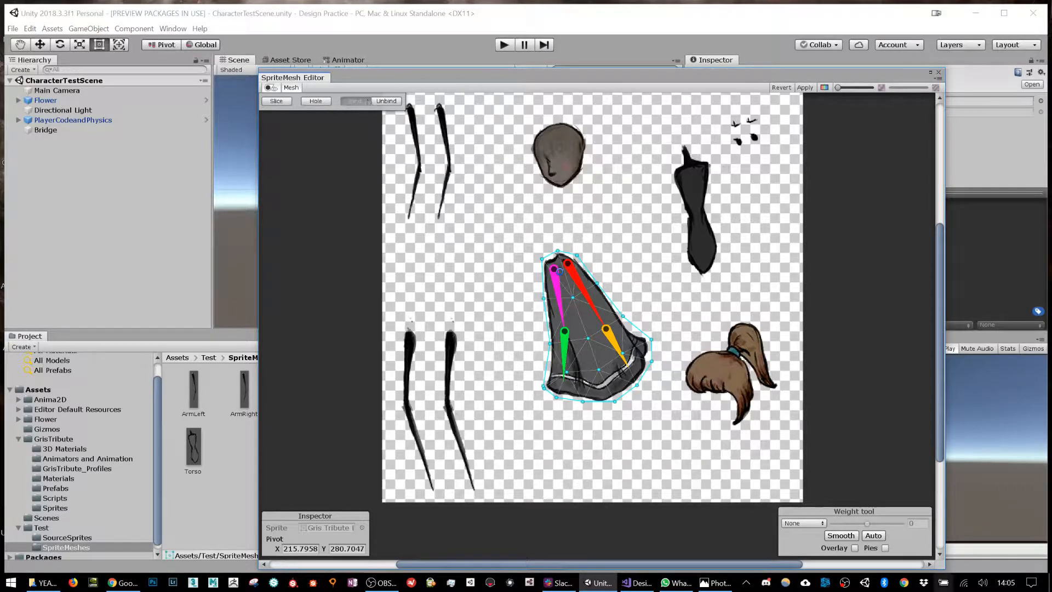
# - Auto-calculate the cape mesh's weights with the lower-left cape bone selected and turn on the weight overlay
pyautogui.click(611, 351)
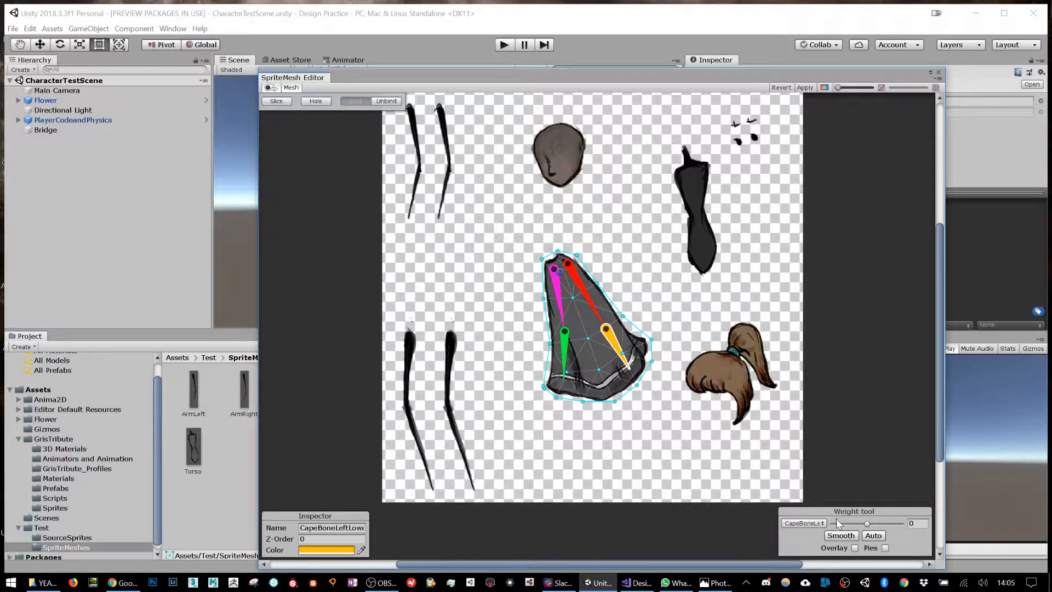
pyautogui.click(873, 537)
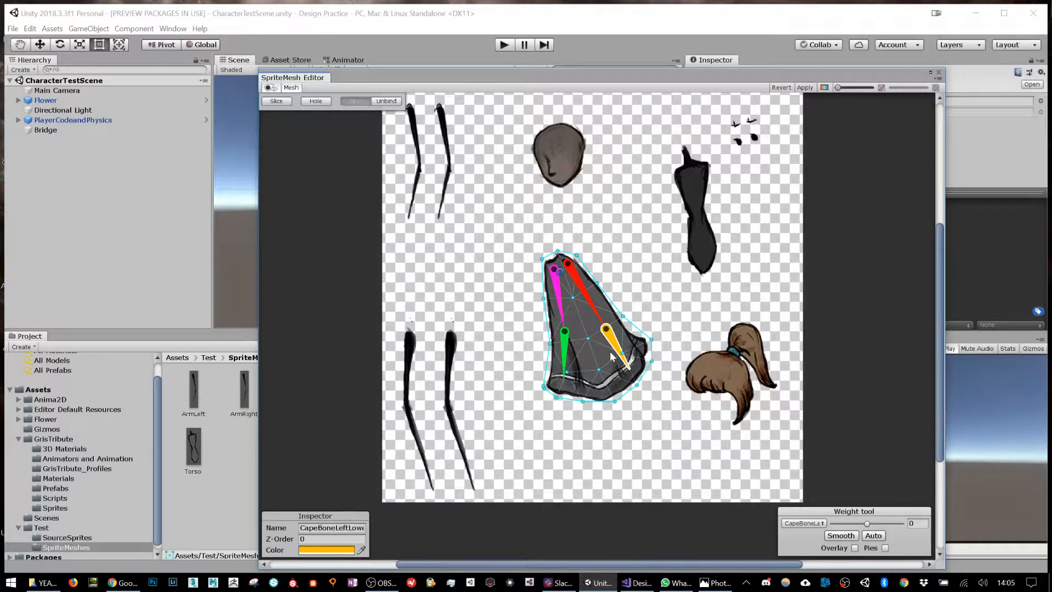
pyautogui.click(855, 548)
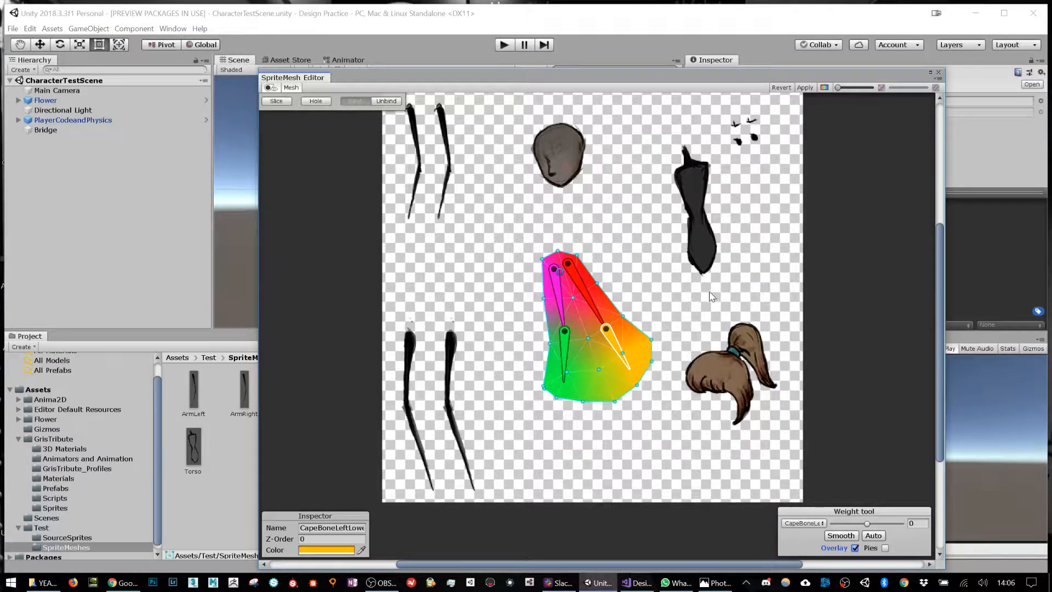
# - Recolour the lower-left cape bone to cyan 00E4FF and close the colour picker
pyautogui.click(345, 549)
pyautogui.click(1015, 303)
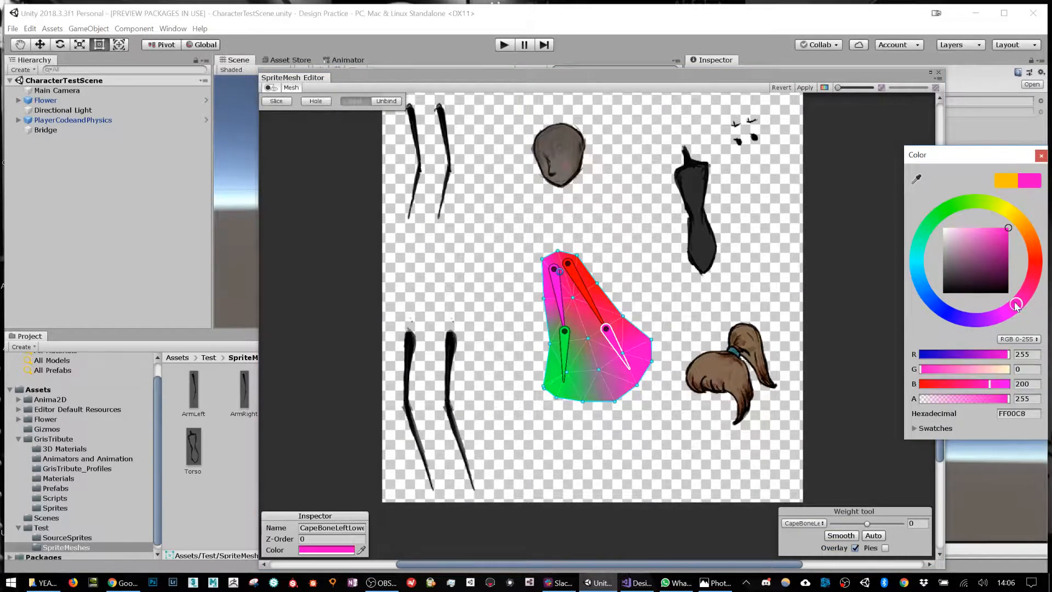
pyautogui.moveTo(1023, 219); pyautogui.dragTo(975, 208)
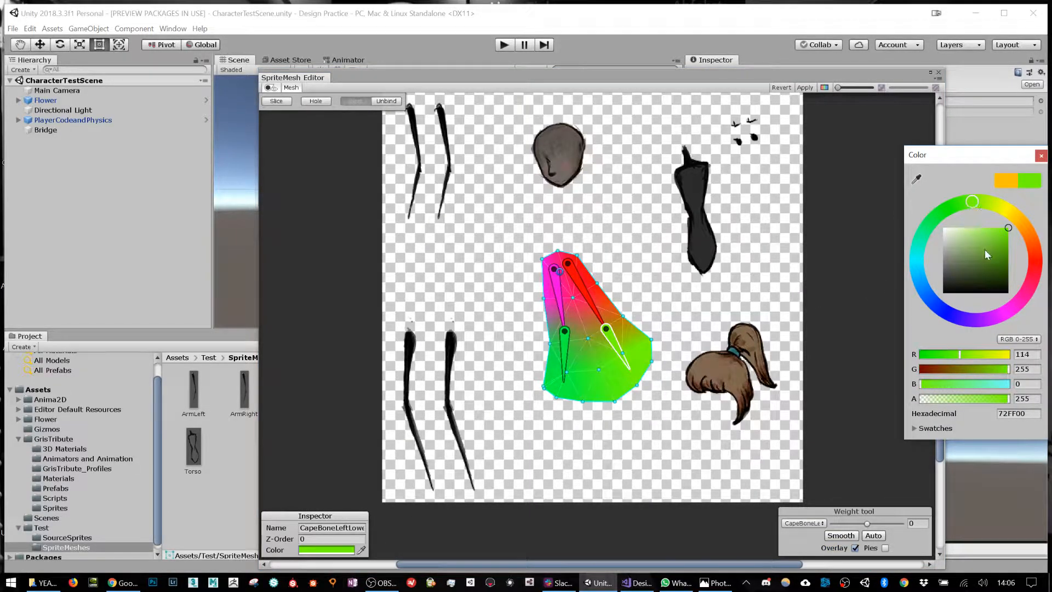
pyautogui.click(916, 268)
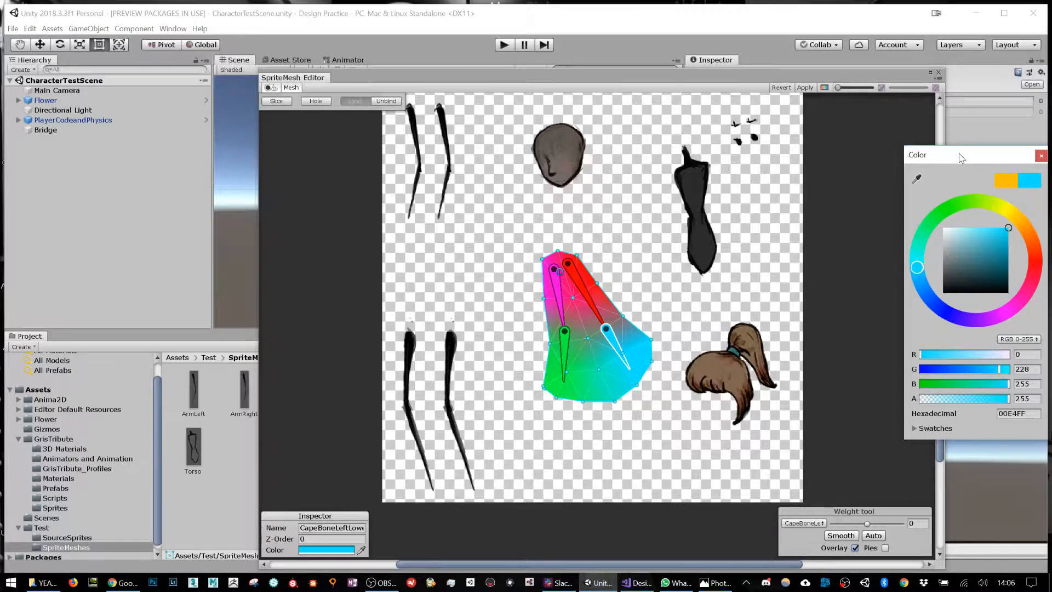
pyautogui.moveTo(959, 155); pyautogui.dragTo(735, 159)
pyautogui.click(816, 161)
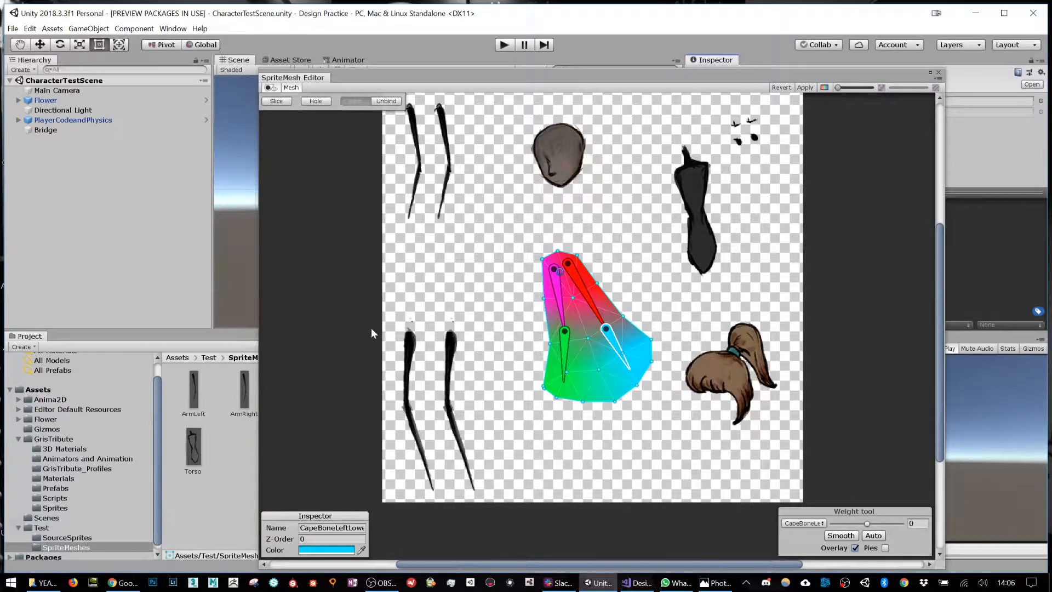
# - Switch the SpriteMesh Editor to the LegLeft mesh, applying the pending Cape changes, and close the editor
pyautogui.moveTo(526, 79); pyautogui.dragTo(486, 463)
pyautogui.click(552, 396)
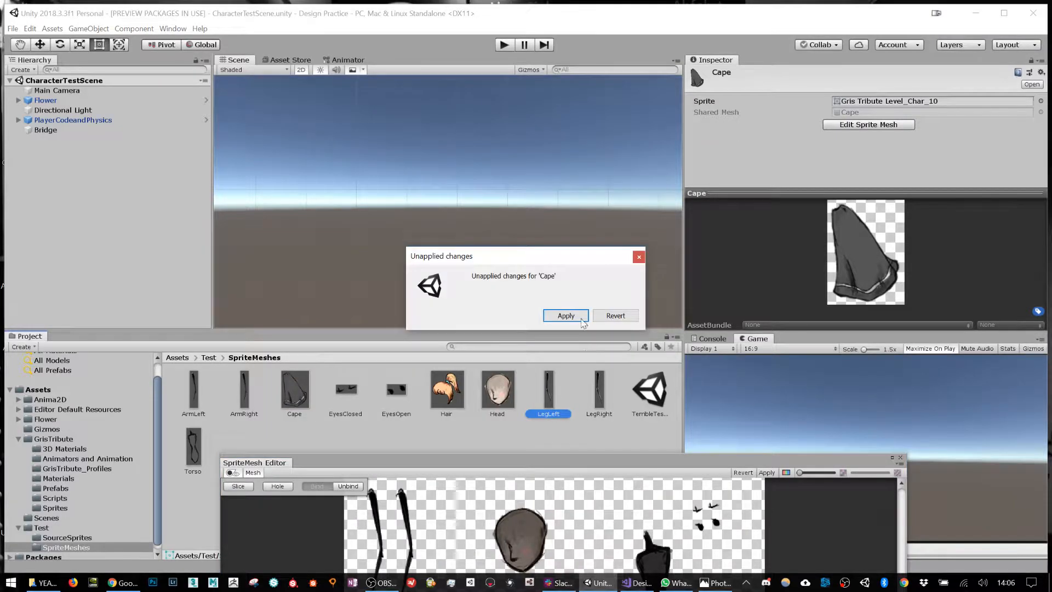
pyautogui.click(579, 314)
pyautogui.moveTo(613, 466); pyautogui.dragTo(519, 46)
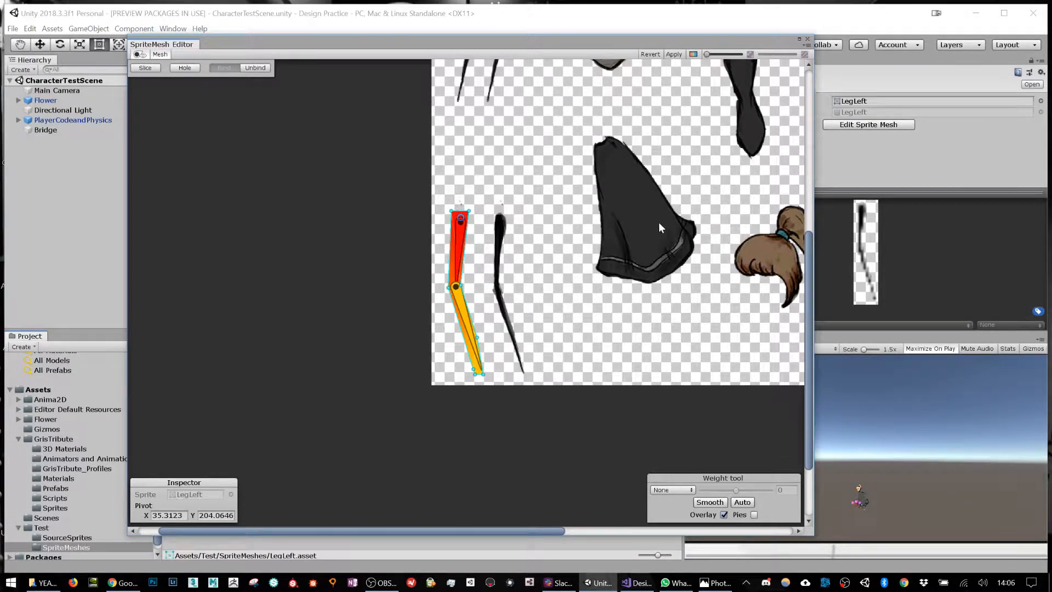
pyautogui.click(809, 39)
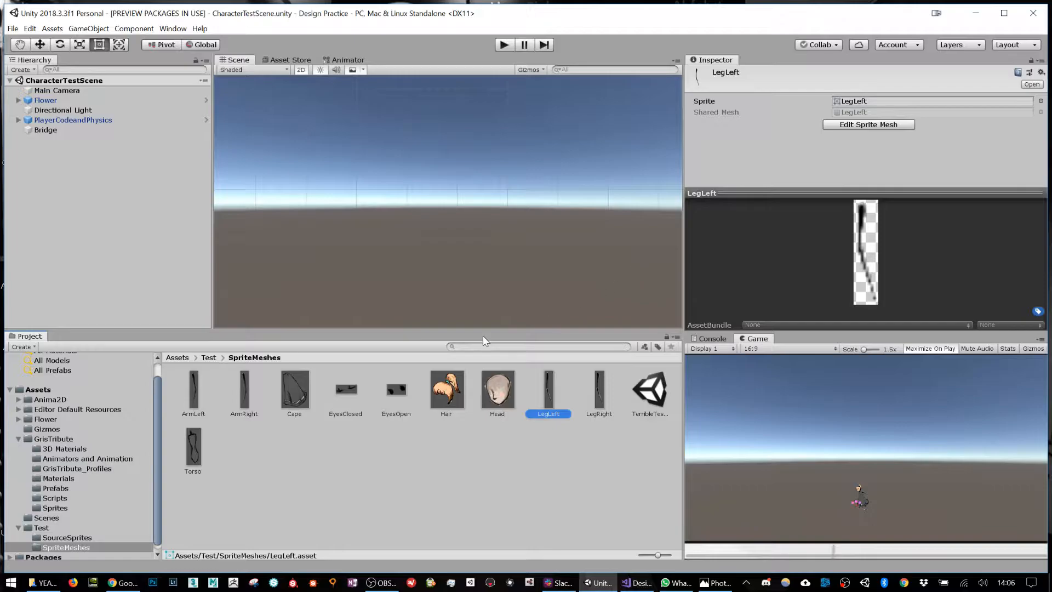
# - Frame the PlayerCodeandPhysics character in the Scene view and enlarge the view's height
pyautogui.doubleClick(74, 119)
pyautogui.scroll(4, 522, 156)
pyautogui.moveTo(413, 235); pyautogui.dragTo(481, 210, button='middle')
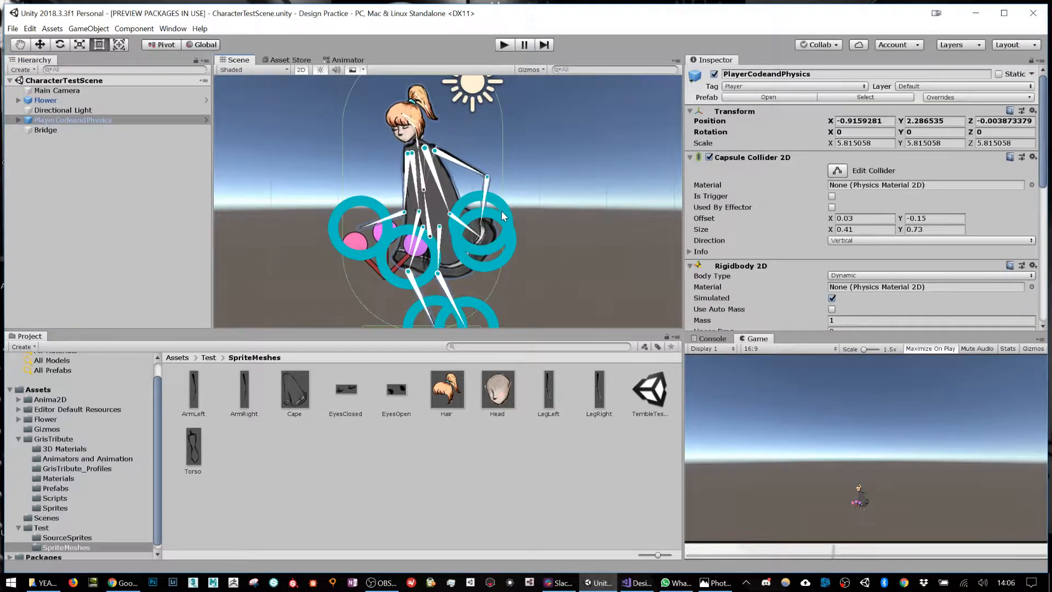
pyautogui.moveTo(529, 326); pyautogui.dragTo(529, 389)
pyautogui.moveTo(535, 285); pyautogui.dragTo(526, 301, button='middle')
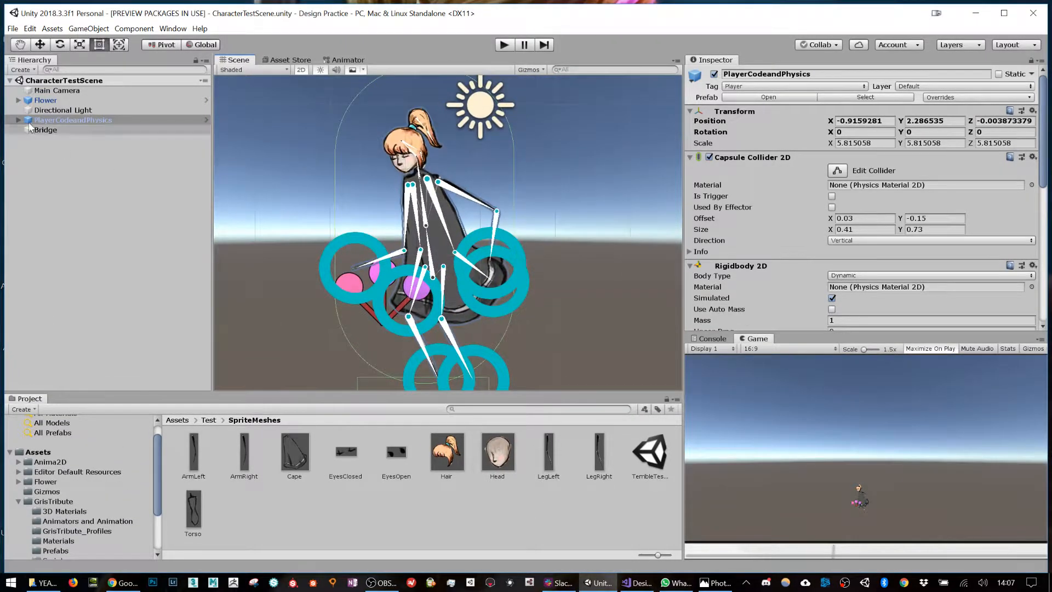
# - Expand PlayerCodeandPhysics, AnimatorHolder and BonesHolder in the hierarchy to examine the character's meshes and bones
pyautogui.click(17, 121)
pyautogui.click(18, 119)
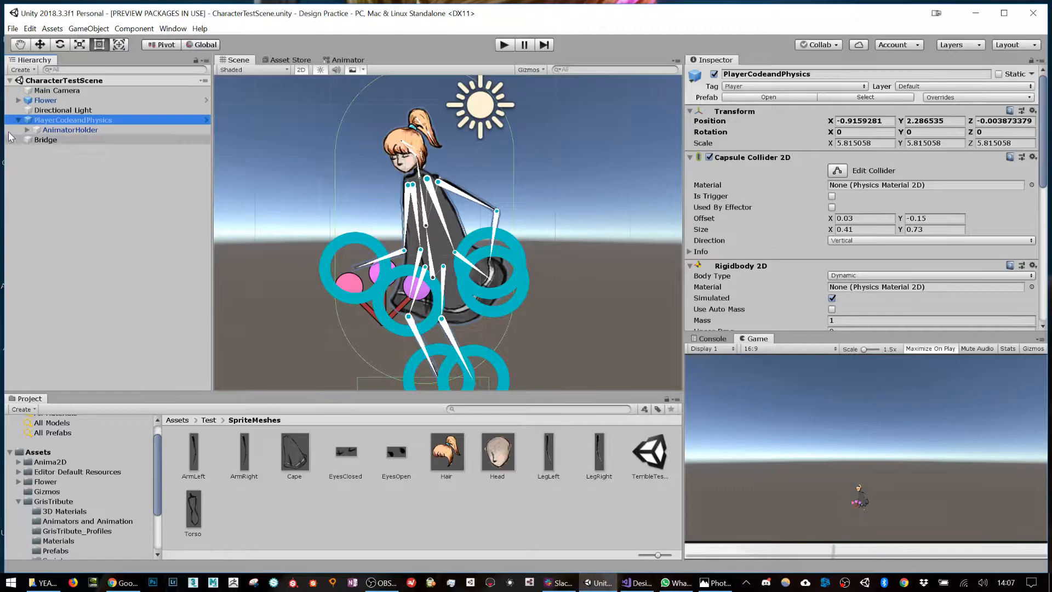
pyautogui.click(25, 131)
pyautogui.click(27, 131)
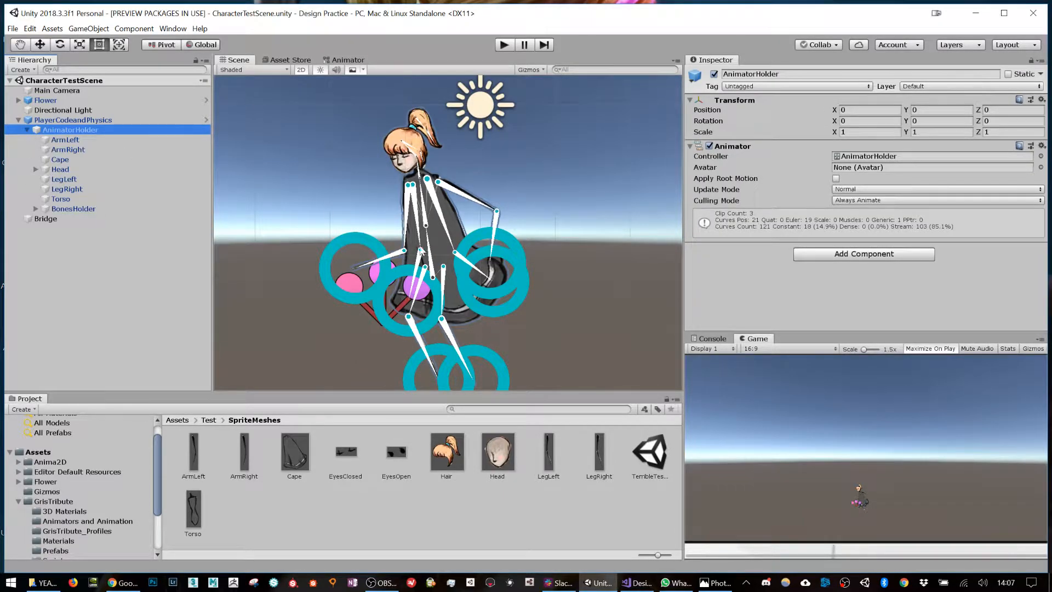
pyautogui.scroll(-1, 493, 278)
pyautogui.moveTo(503, 294); pyautogui.dragTo(495, 236, button='middle')
pyautogui.scroll(2, 498, 236)
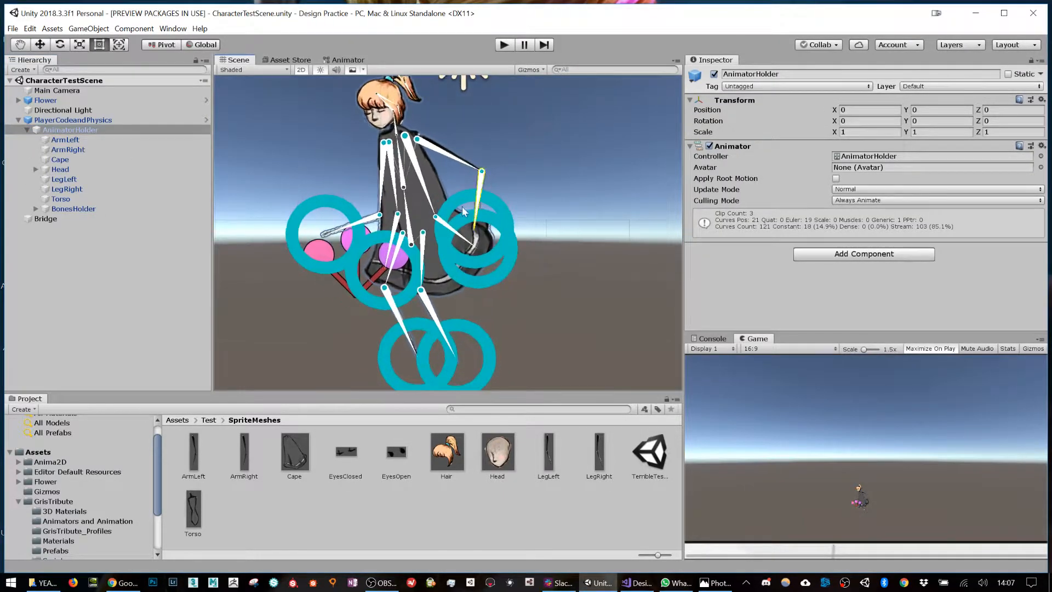
pyautogui.click(36, 209)
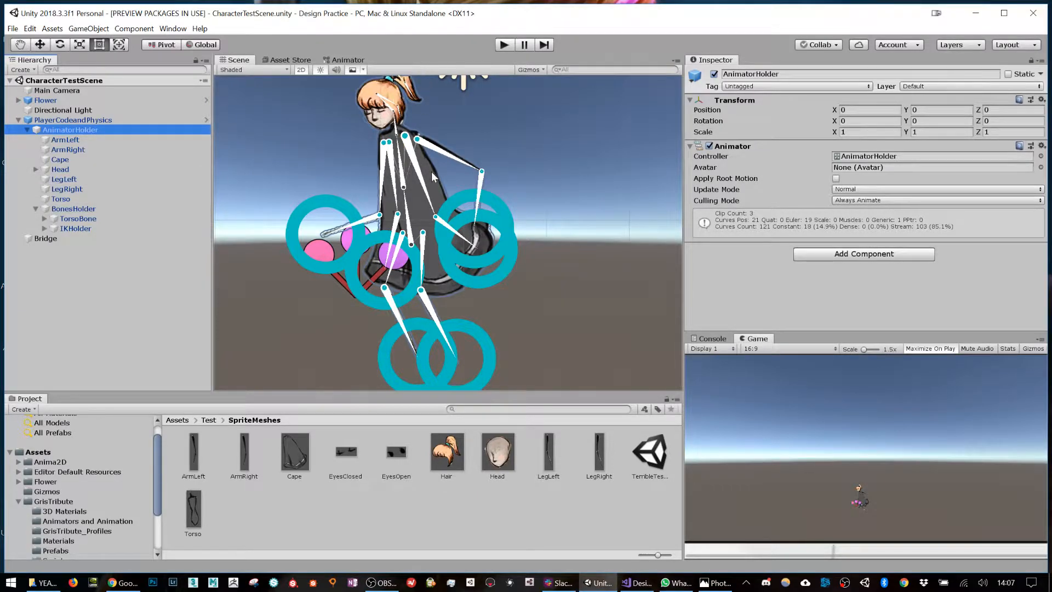
# - Try rotating the character's ponytail bones to bend the hair upward
pyautogui.moveTo(432, 170); pyautogui.dragTo(443, 235, button='middle')
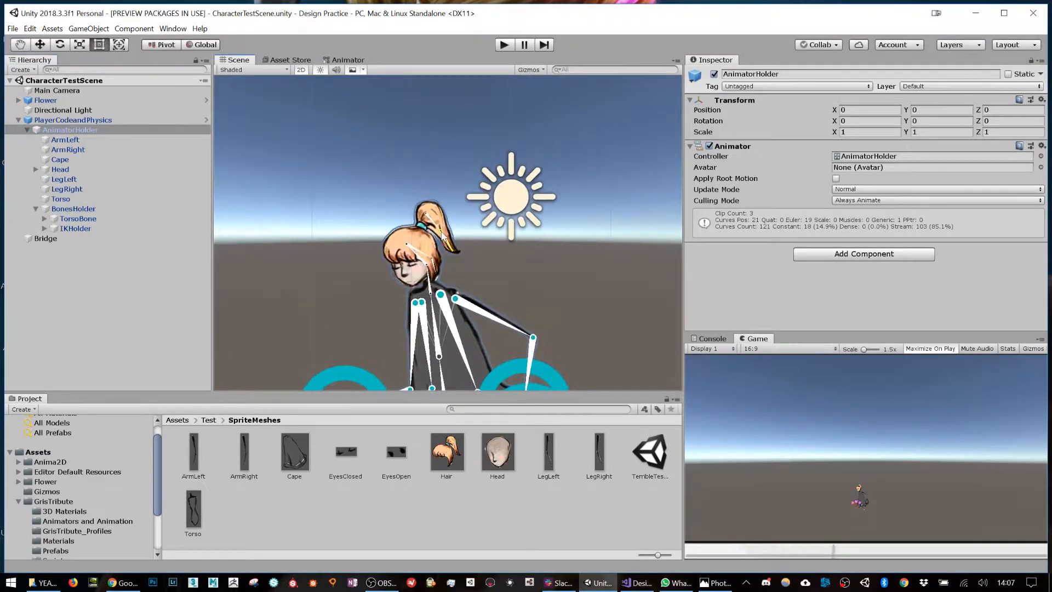
pyautogui.scroll(3, 443, 236)
pyautogui.click(422, 214)
pyautogui.press('e')
pyautogui.moveTo(445, 221); pyautogui.dragTo(499, 250)
pyautogui.click(464, 247)
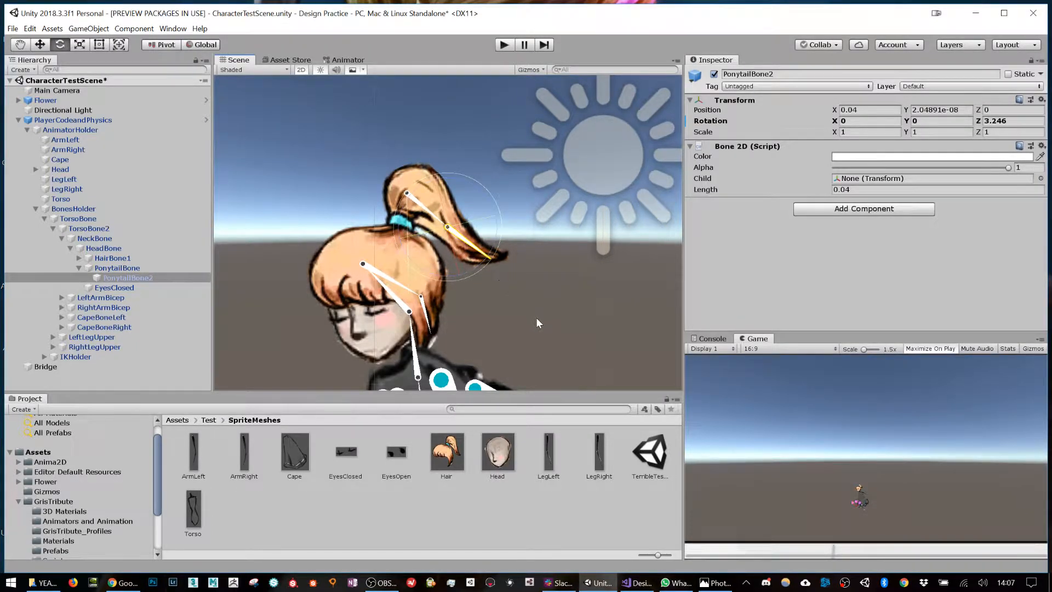
# - Undo the ponytail bone rotations
pyautogui.moveTo(536, 317); pyautogui.dragTo(512, 265, button='middle')
pyautogui.hotkey('ctrl', 'z')
pyautogui.hotkey('ctrl', 'z')
pyautogui.hotkey('ctrl', 'z')
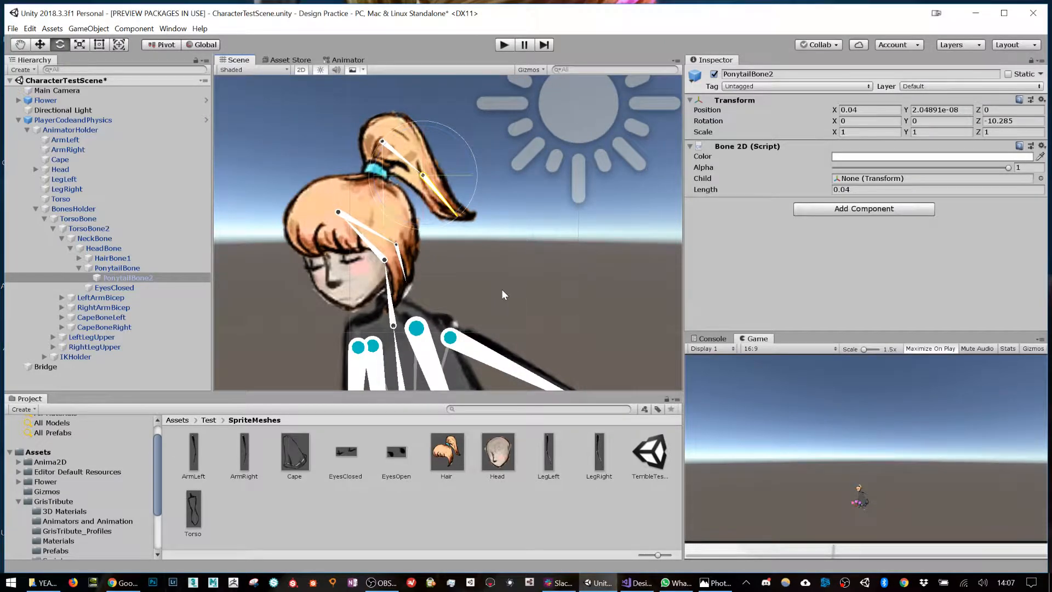
pyautogui.hotkey('ctrl', 'z')
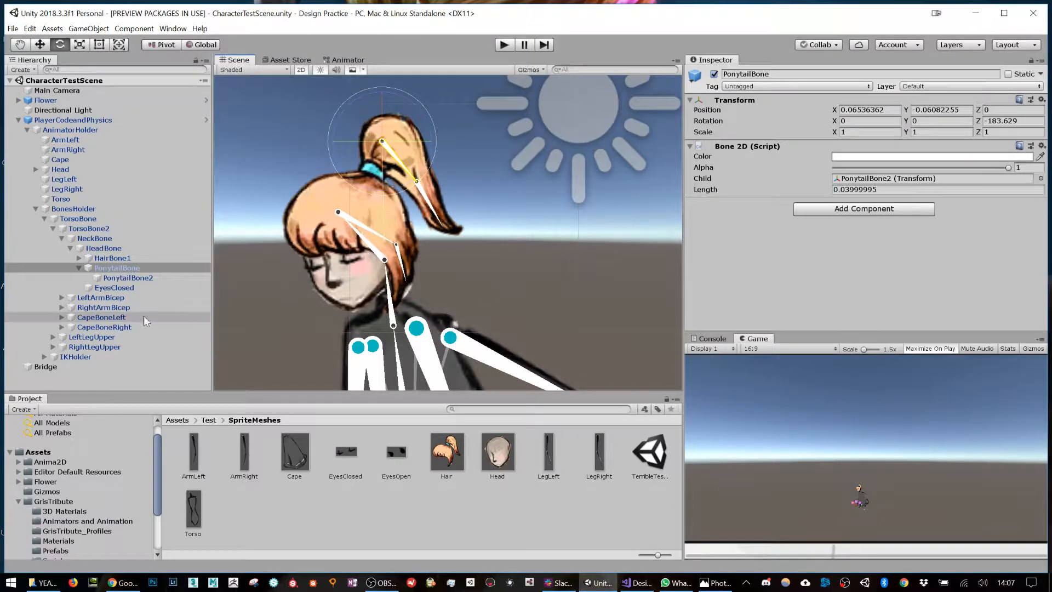
# - Expand IKHolder and move the LeftArmIK control to about X 0.1344, Y -0.1994
pyautogui.click(45, 357)
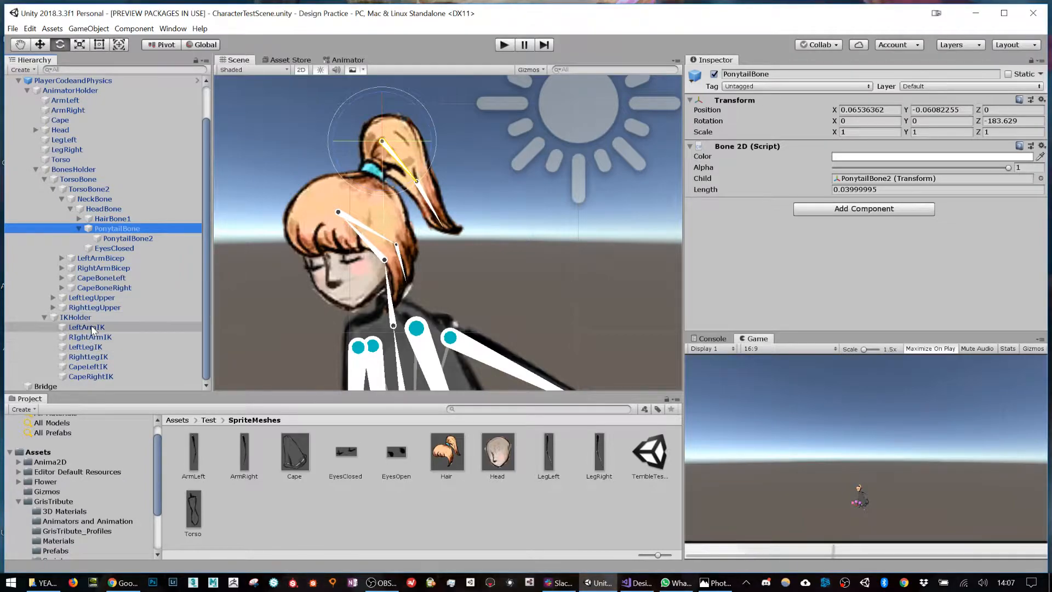
pyautogui.doubleClick(87, 327)
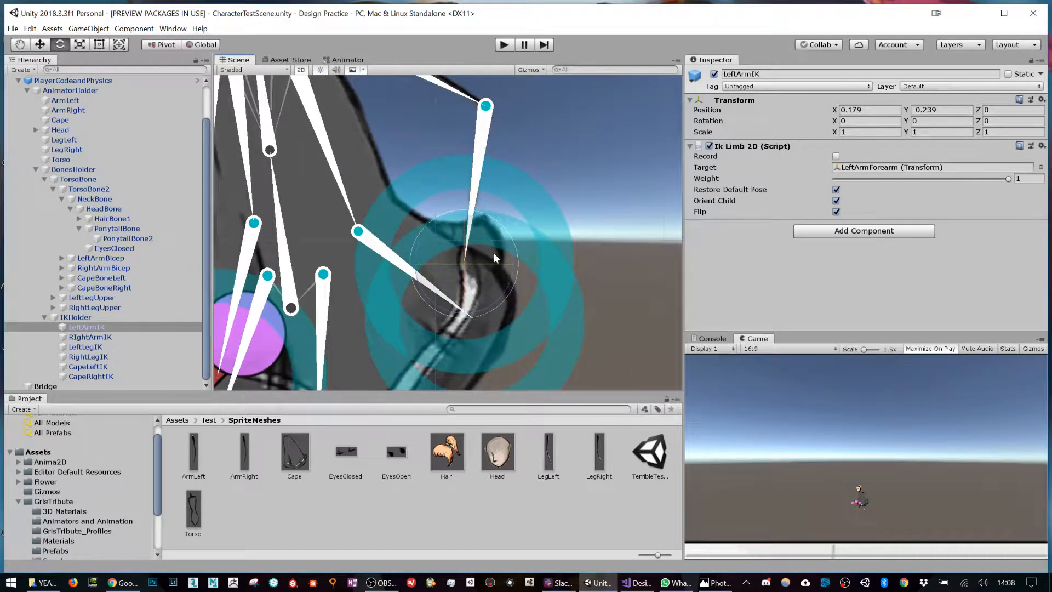
pyautogui.press('w')
pyautogui.scroll(-1, 492, 252)
pyautogui.moveTo(476, 255); pyautogui.dragTo(426, 194)
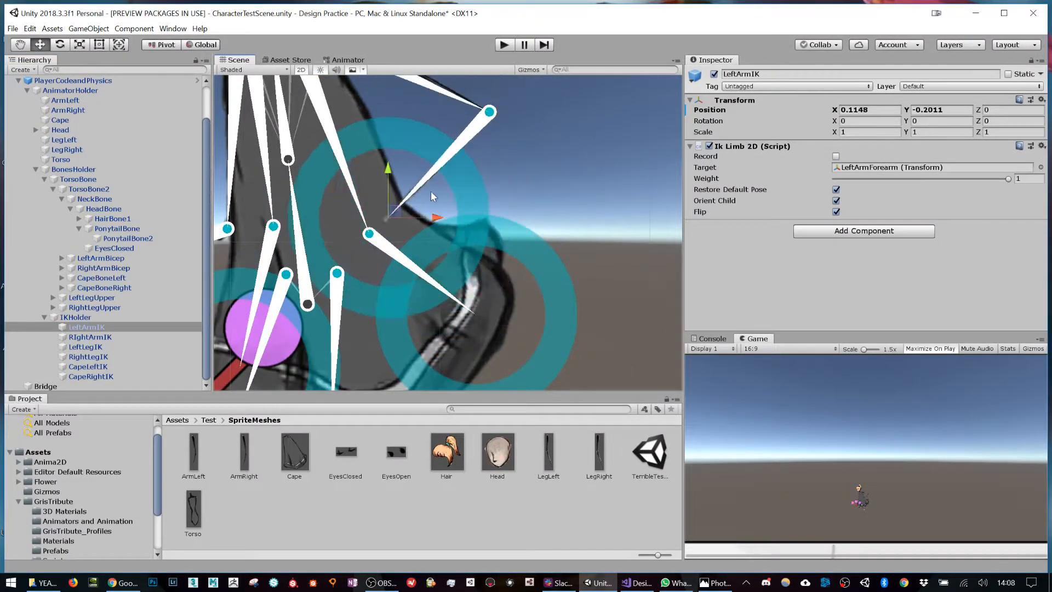
pyautogui.scroll(-4, 490, 284)
pyautogui.moveTo(466, 305)
pyautogui.mouseDown()
pyautogui.moveTo(391, 235)
pyautogui.moveTo(442, 282)
pyautogui.moveTo(391, 297)
pyautogui.moveTo(480, 273)
pyautogui.moveTo(483, 310)
pyautogui.mouseUp()
# - Move the right arm's IK control to about X -0.152, Y -0.2082
pyautogui.moveTo(394, 276); pyautogui.dragTo(499, 215, button='middle')
pyautogui.scroll(-2, 499, 215)
pyautogui.click(119, 338)
pyautogui.moveTo(317, 289); pyautogui.dragTo(315, 259)
# - Move the LeftLegIK control outward to about X 0.2537, Y -0.4426
pyautogui.moveTo(432, 293); pyautogui.dragTo(385, 198, button='middle')
pyautogui.scroll(-1, 386, 198)
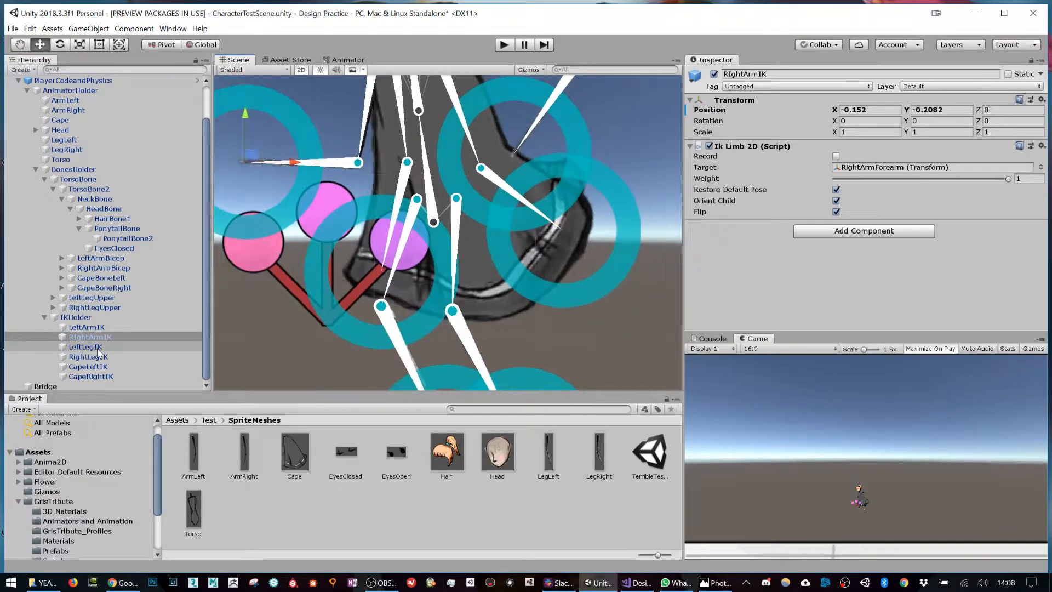
pyautogui.click(97, 348)
pyautogui.moveTo(528, 383); pyautogui.dragTo(473, 300, button='middle')
pyautogui.moveTo(478, 352); pyautogui.dragTo(582, 297)
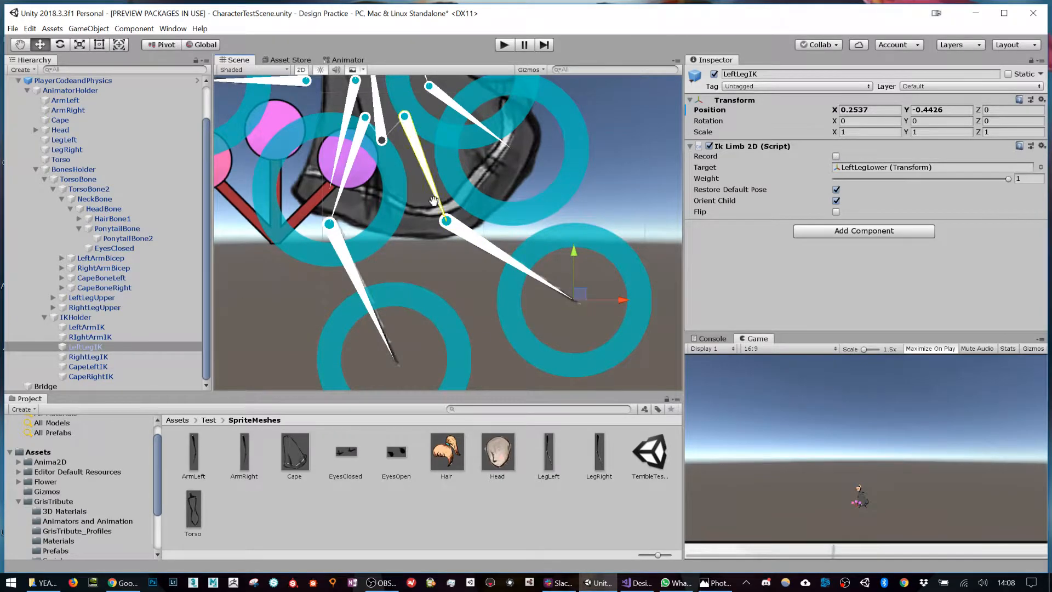
# - Move the CapeLeftIK control up and outward to swing the left side of the cape away from the body
pyautogui.moveTo(422, 159); pyautogui.dragTo(418, 318, button='middle')
pyautogui.click(104, 367)
pyautogui.moveTo(520, 301); pyautogui.dragTo(568, 243)
pyautogui.moveTo(568, 242); pyautogui.dragTo(607, 185)
# - Move the CapeRightIK control outward to about X -0.0956, Y -0.3015
pyautogui.click(138, 376)
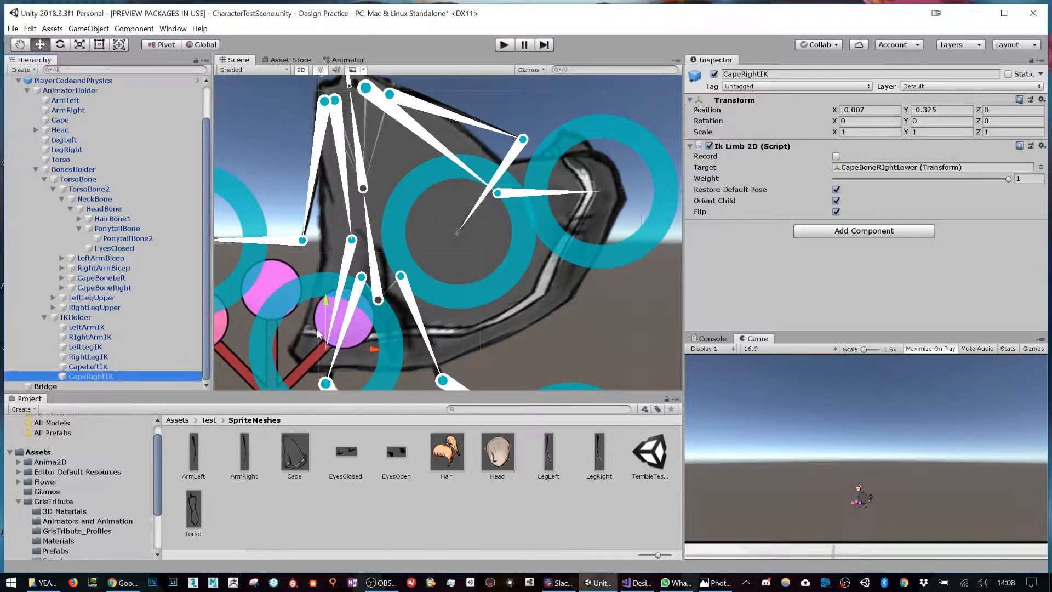
pyautogui.scroll(-2, 373, 308)
pyautogui.moveTo(340, 327); pyautogui.dragTo(272, 313)
pyautogui.scroll(-5, 445, 274)
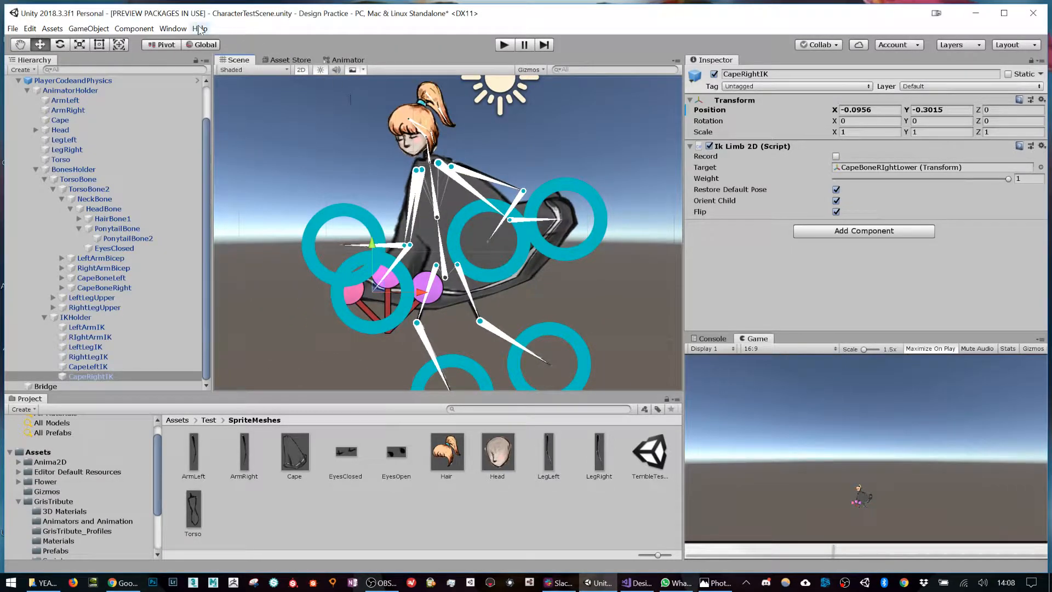
# - Open the Animation window
pyautogui.click(173, 29)
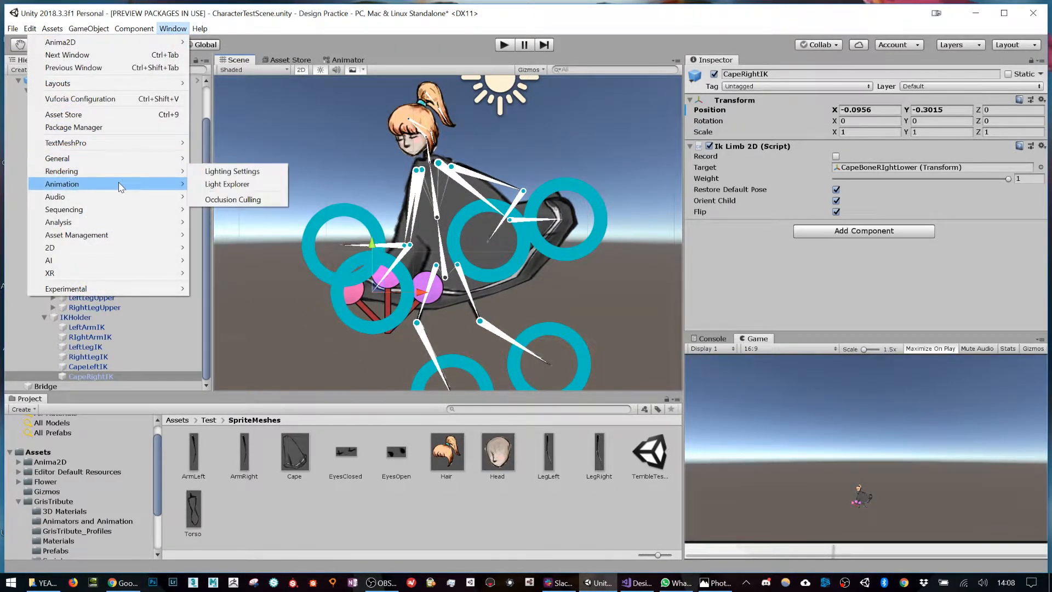
pyautogui.moveTo(120, 184)
pyautogui.click(237, 185)
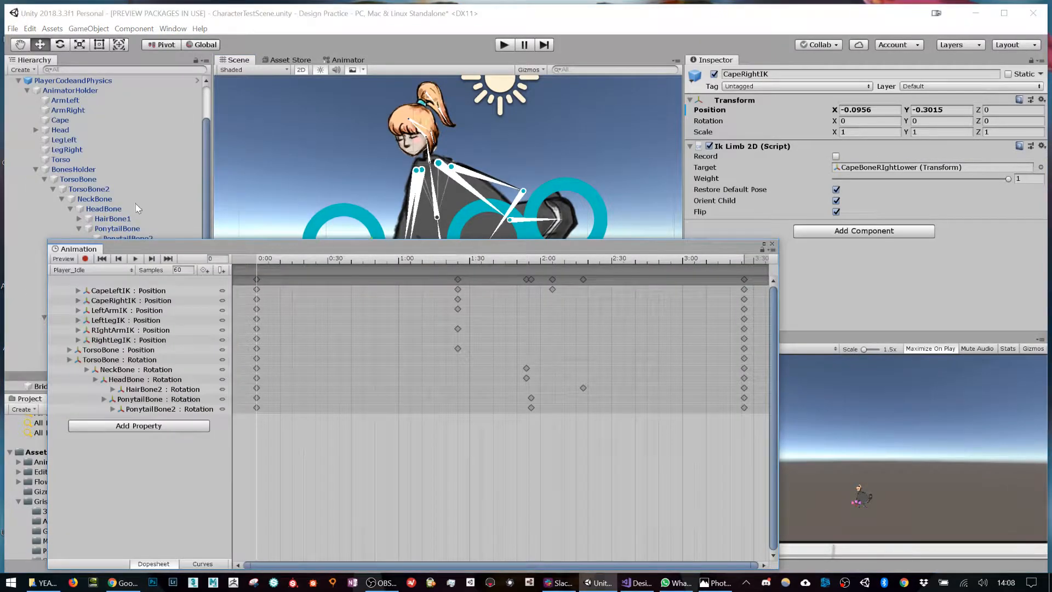
# - Create a new animation clip named blabla for AnimatorHolder in the SpriteMeshes folder
pyautogui.click(70, 91)
pyautogui.click(81, 269)
pyautogui.click(94, 322)
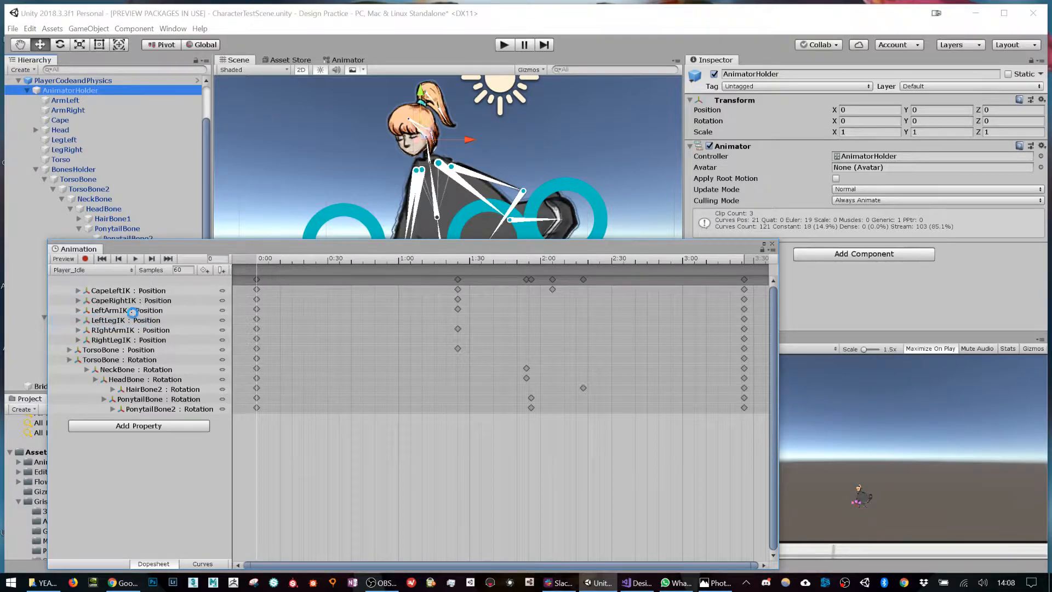
pyautogui.write('blabl')
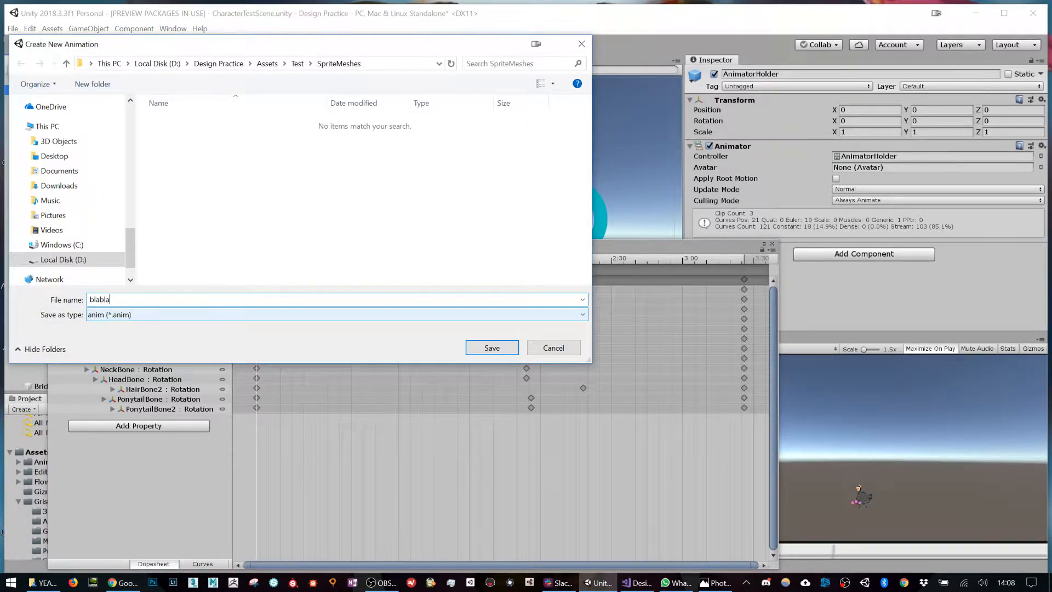
pyautogui.write('a')
pyautogui.press('Return')
# - Turn on keyframe recording for the blabla clip and move the playhead to frame 30
pyautogui.moveTo(429, 246); pyautogui.dragTo(428, 329)
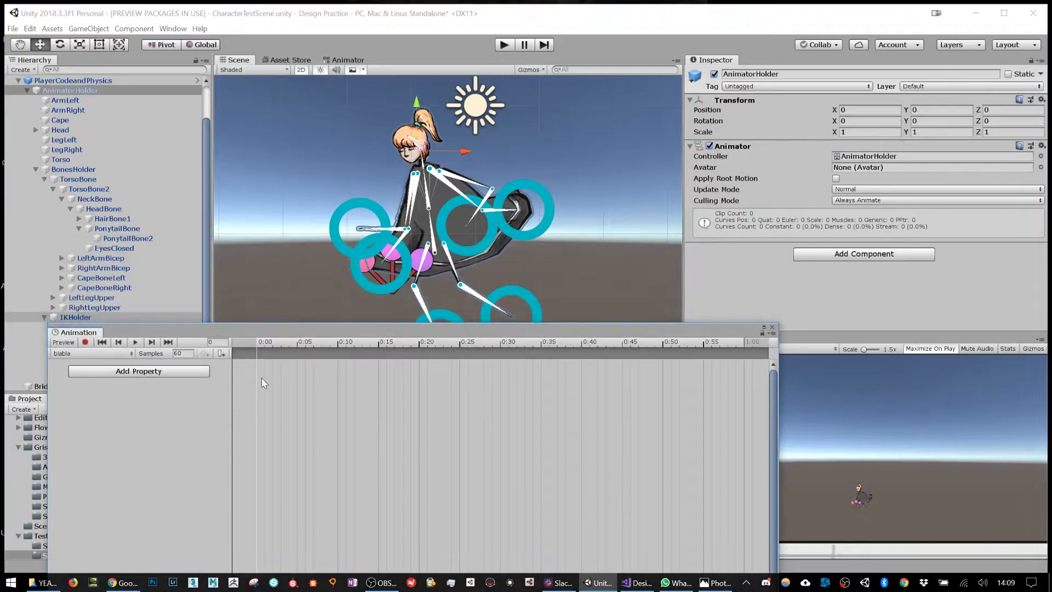
pyautogui.click(85, 342)
pyautogui.click(439, 341)
pyautogui.click(453, 343)
pyautogui.scroll(-1, 449, 383)
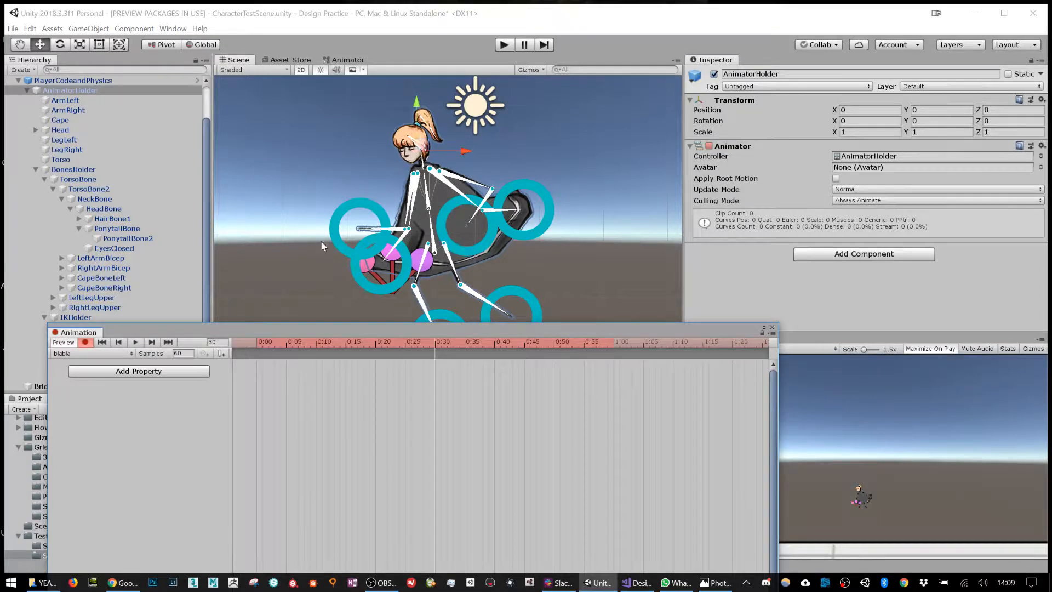
# - Move the LeftArmIK control to about X -0.138, Y 0.014 at frame 30 and scrub the blabla clip back to frame 0
pyautogui.moveTo(112, 332); pyautogui.dragTo(113, 354)
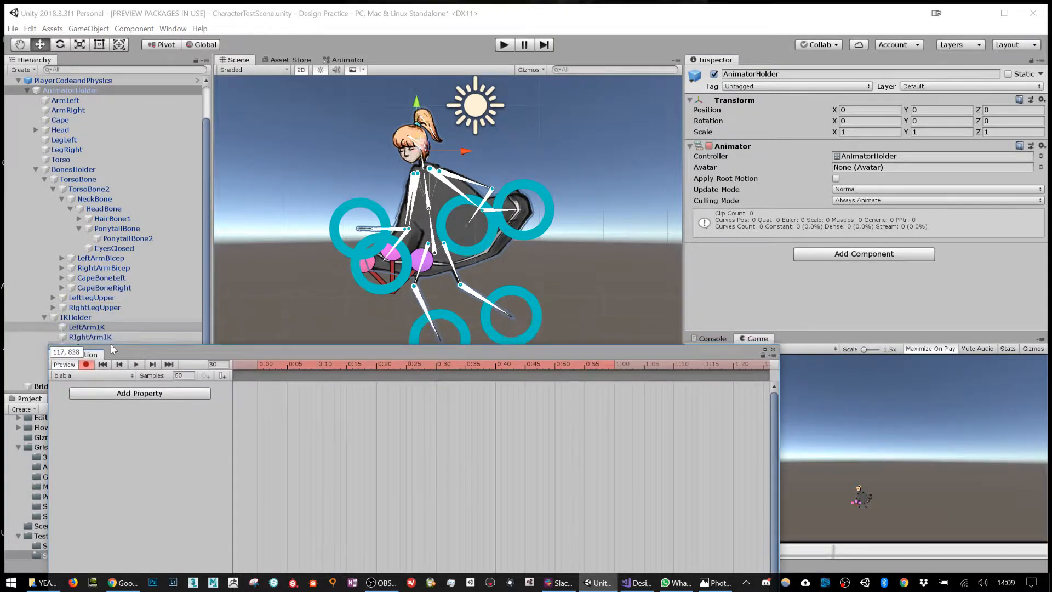
pyautogui.click(102, 327)
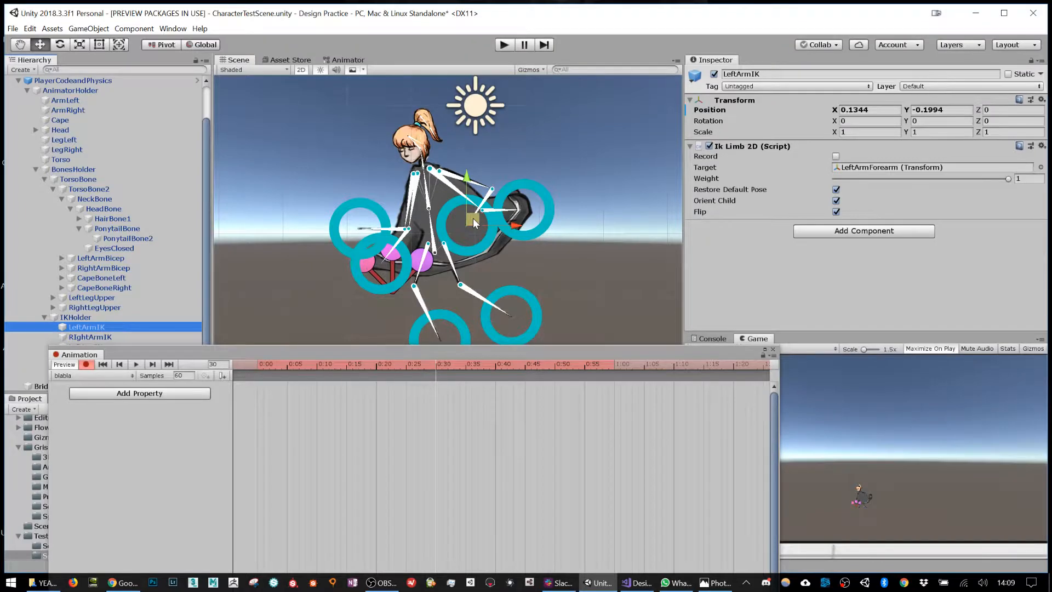
pyautogui.moveTo(472, 218); pyautogui.dragTo(373, 143)
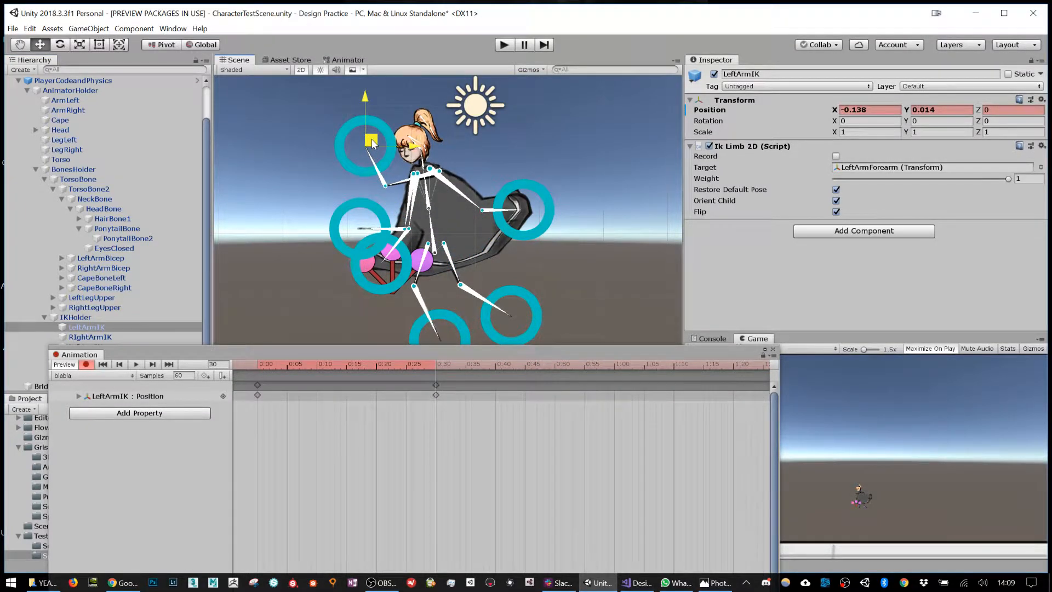
pyautogui.moveTo(437, 365); pyautogui.dragTo(177, 351)
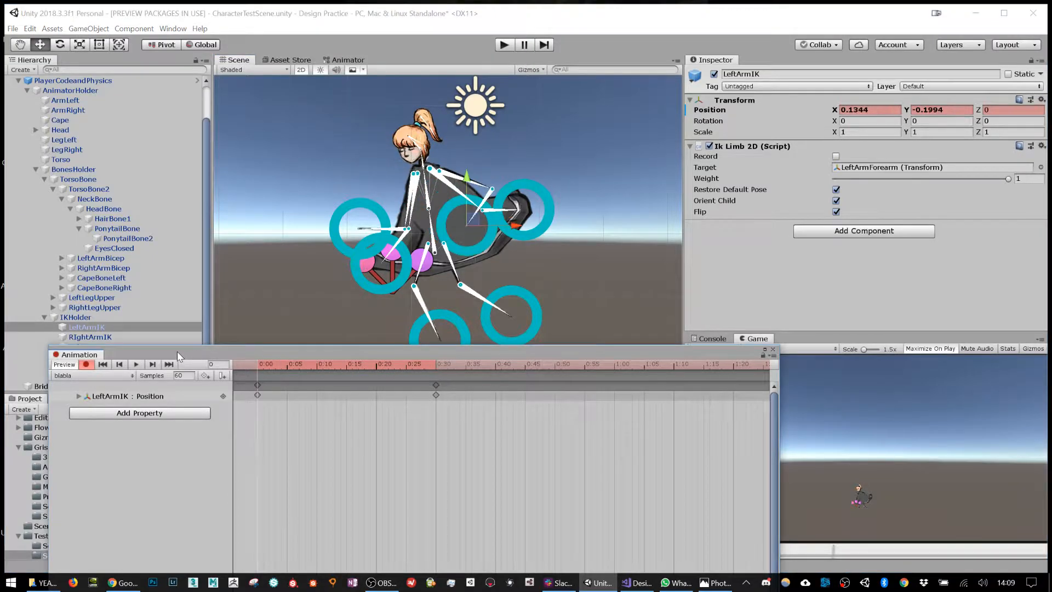
pyautogui.moveTo(280, 353); pyautogui.dragTo(175, 350)
# - Key LeftArmIK at frame 15 to about X 0.035, Y -0.263 and scrub toward the clip's final keyframe
pyautogui.click(345, 364)
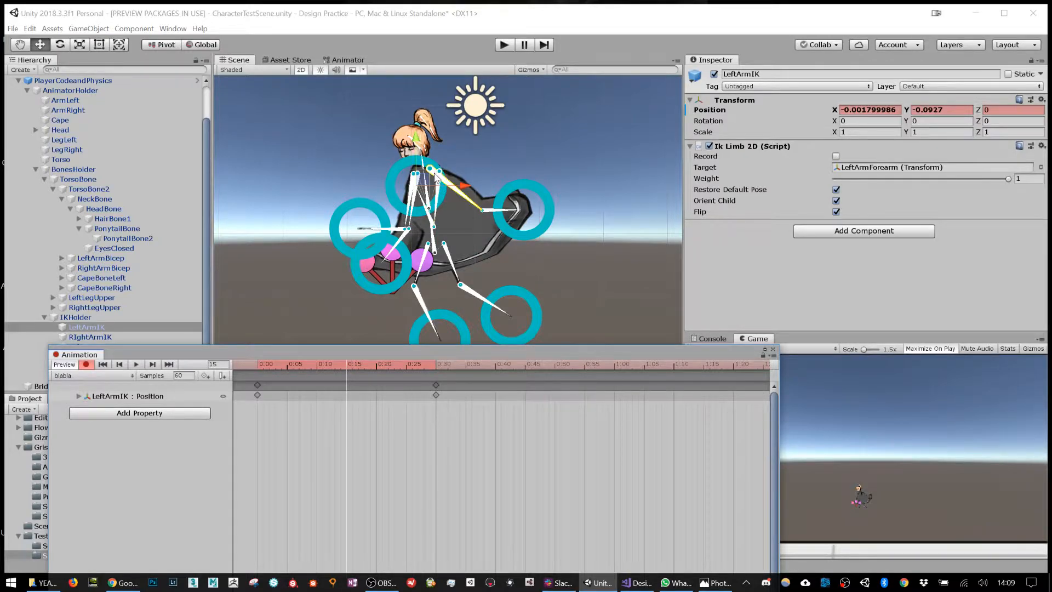
pyautogui.moveTo(436, 176); pyautogui.dragTo(439, 244)
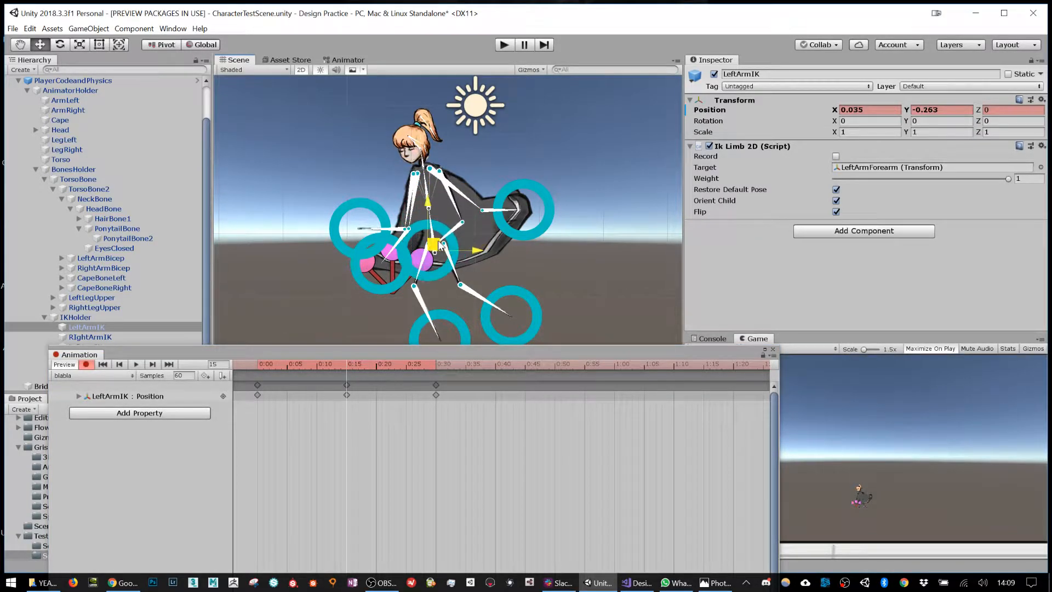
pyautogui.moveTo(340, 363); pyautogui.dragTo(423, 363)
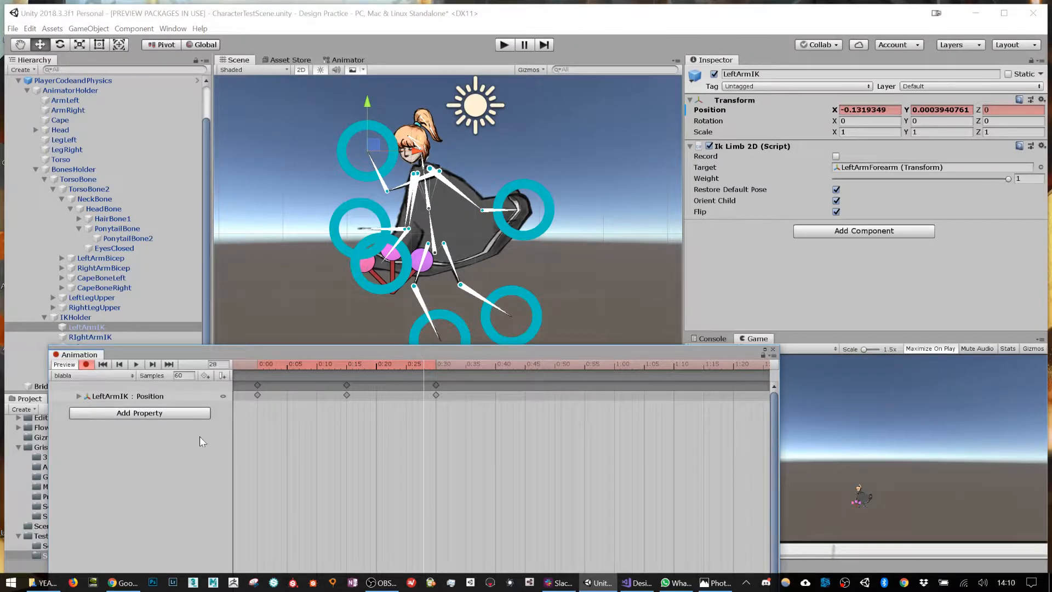
# - Switch the Animation window to the Player_Idle clip and play it while framing the character in the scene
pyautogui.click(118, 380)
pyautogui.click(113, 400)
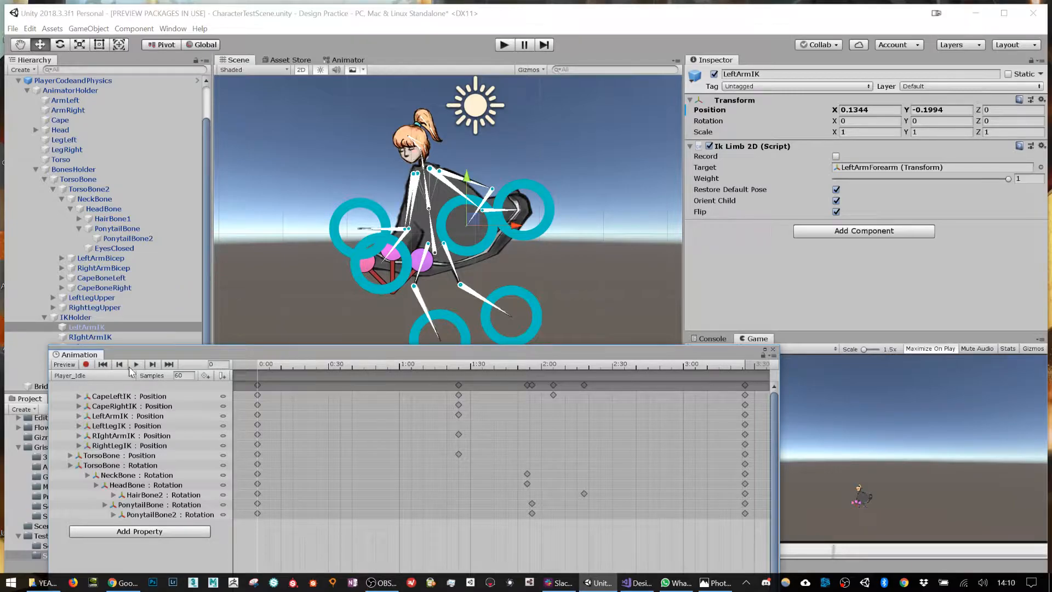
pyautogui.click(136, 365)
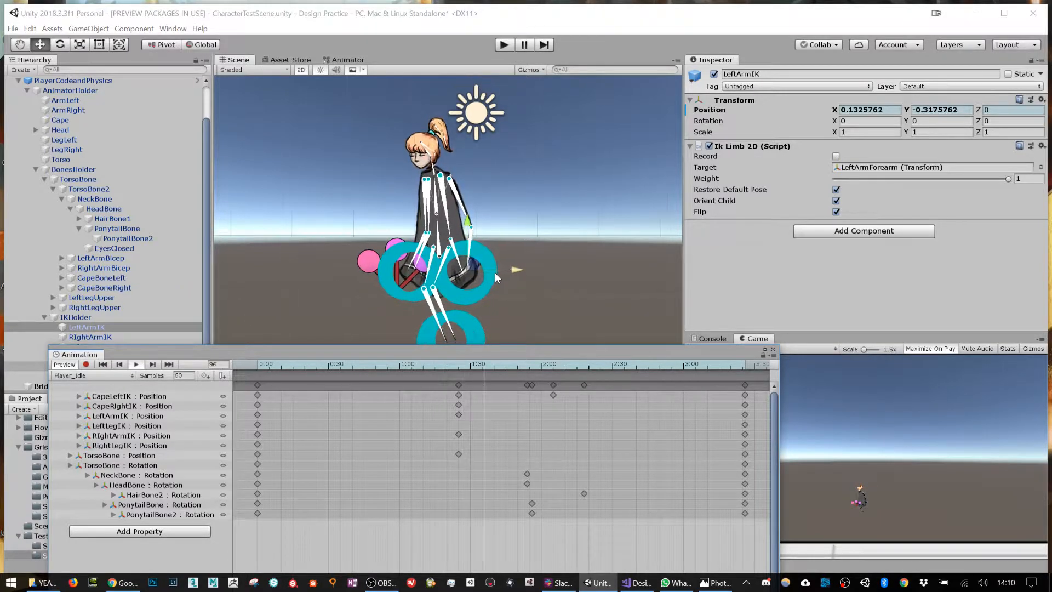
pyautogui.scroll(5, 495, 273)
pyautogui.moveTo(481, 289); pyautogui.dragTo(474, 256, button='middle')
pyautogui.scroll(-3, 473, 256)
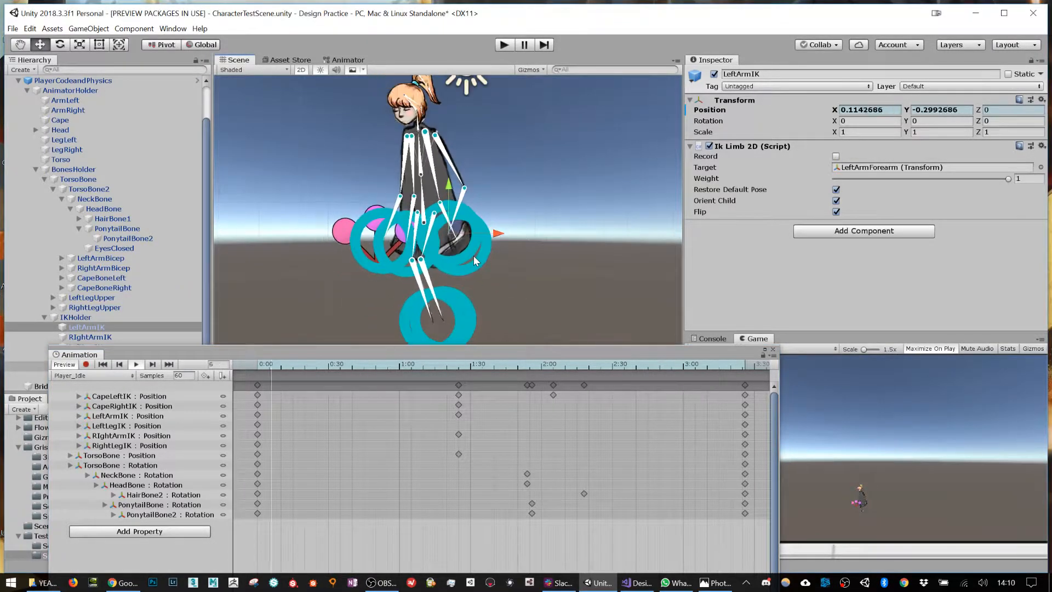
# - Switch to the Player_Walk clip and watch its playback on the character
pyautogui.click(118, 376)
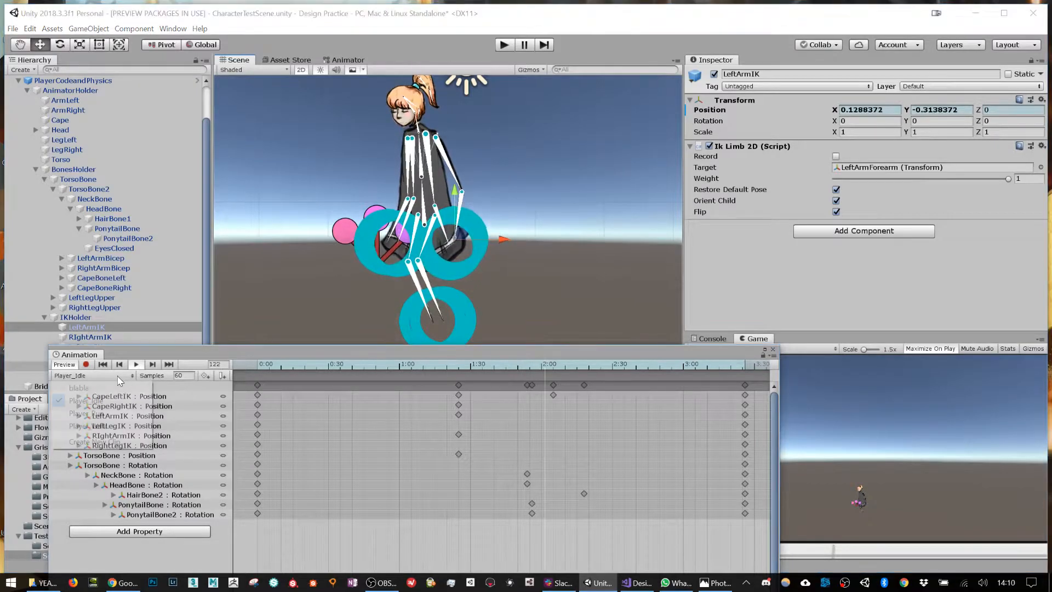
pyautogui.click(87, 425)
pyautogui.click(83, 376)
pyautogui.click(87, 436)
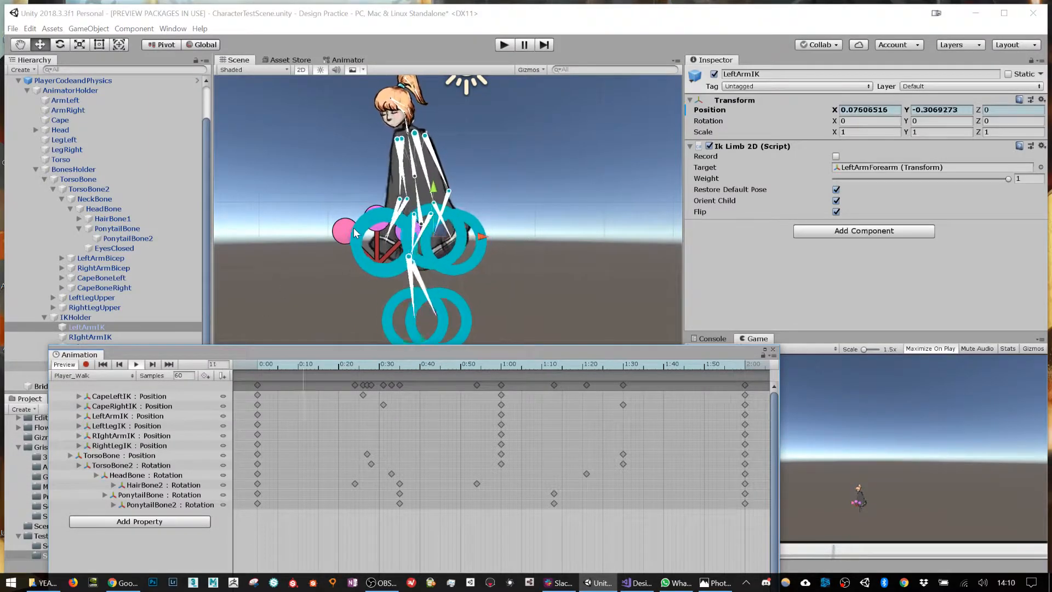
# - Switch to the Player_Run clip and halt its playback
pyautogui.click(83, 375)
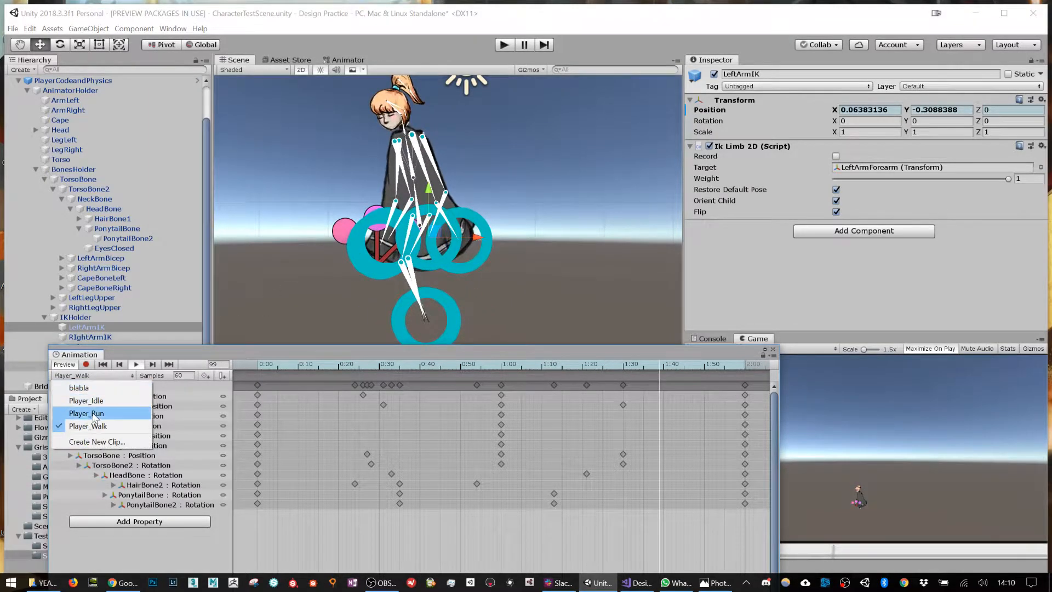
pyautogui.click(95, 414)
pyautogui.click(137, 364)
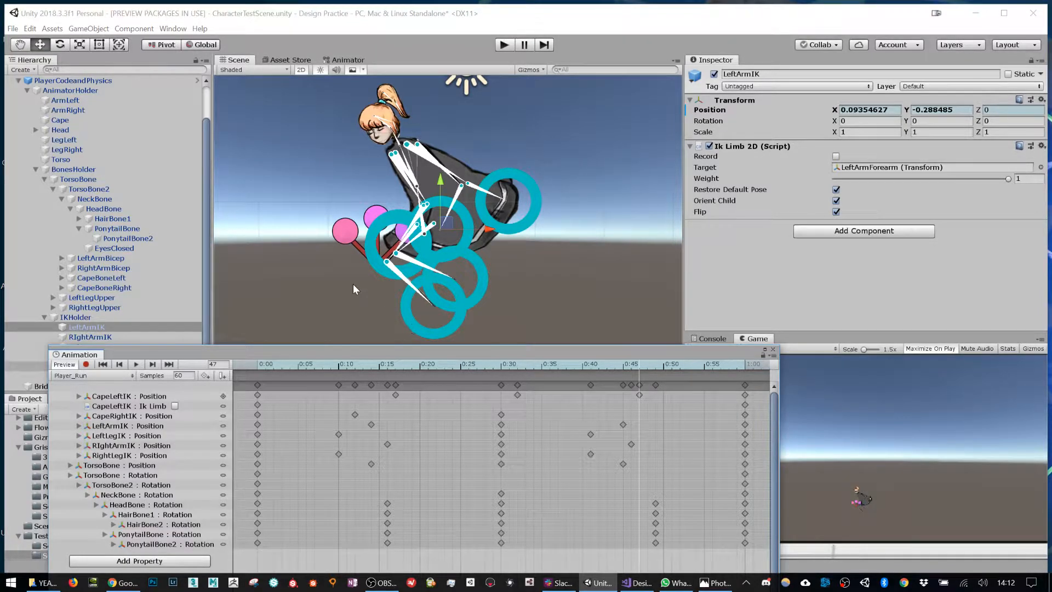
# - Select the EyesClosed object under HeadBone, turn on keyframe recording for Player_Run and move the playhead to frame 0
pyautogui.click(114, 248)
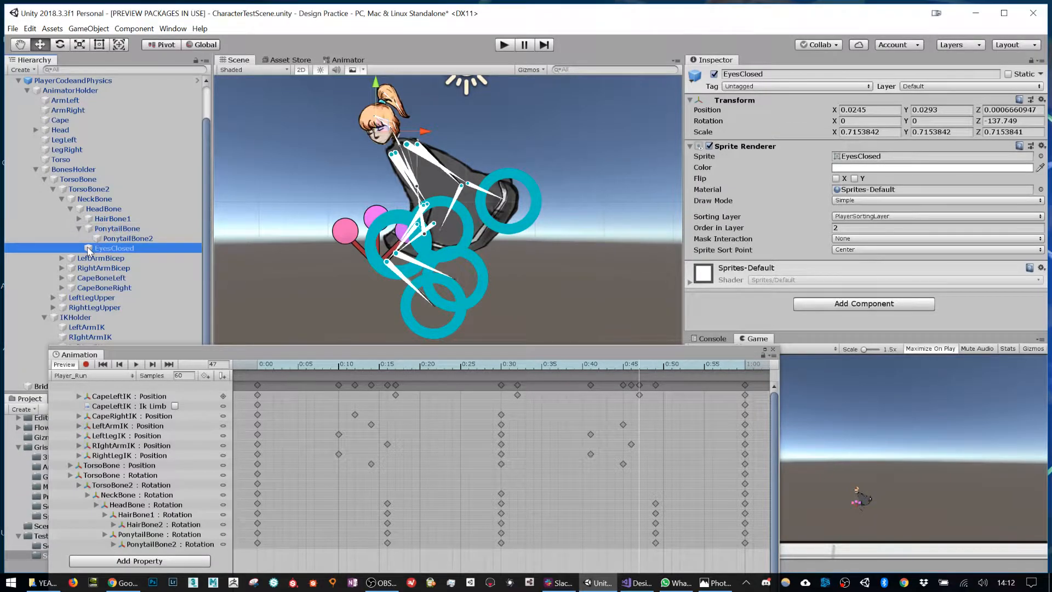
pyautogui.click(80, 228)
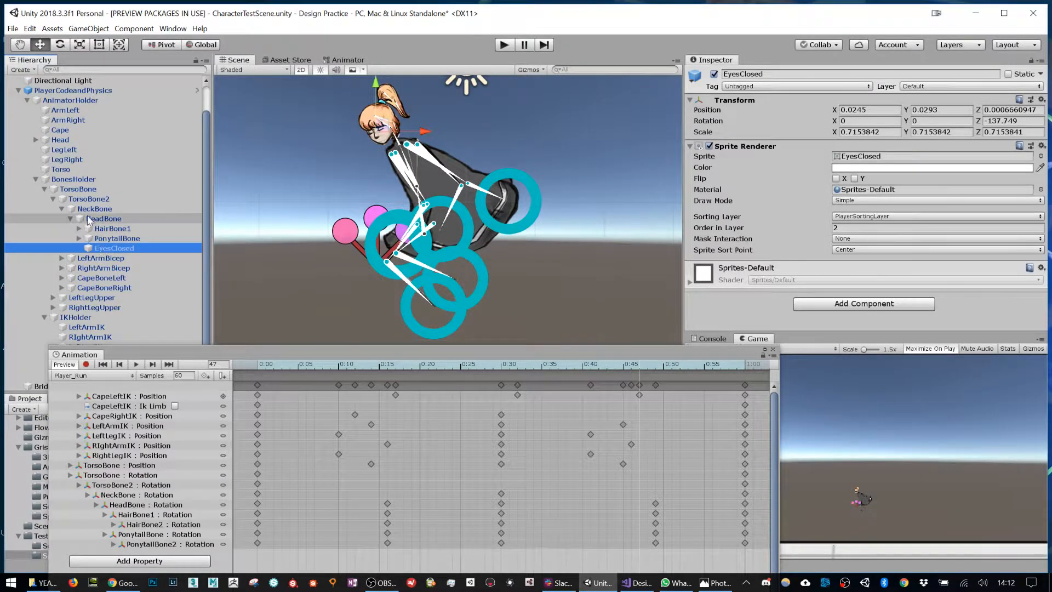
pyautogui.click(90, 219)
pyautogui.click(113, 248)
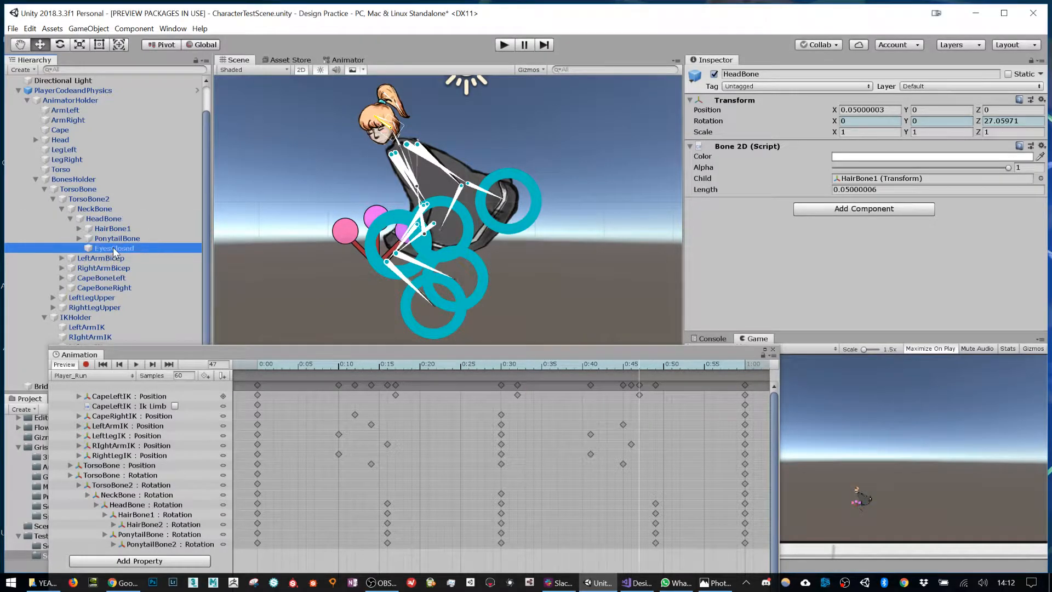
pyautogui.click(86, 364)
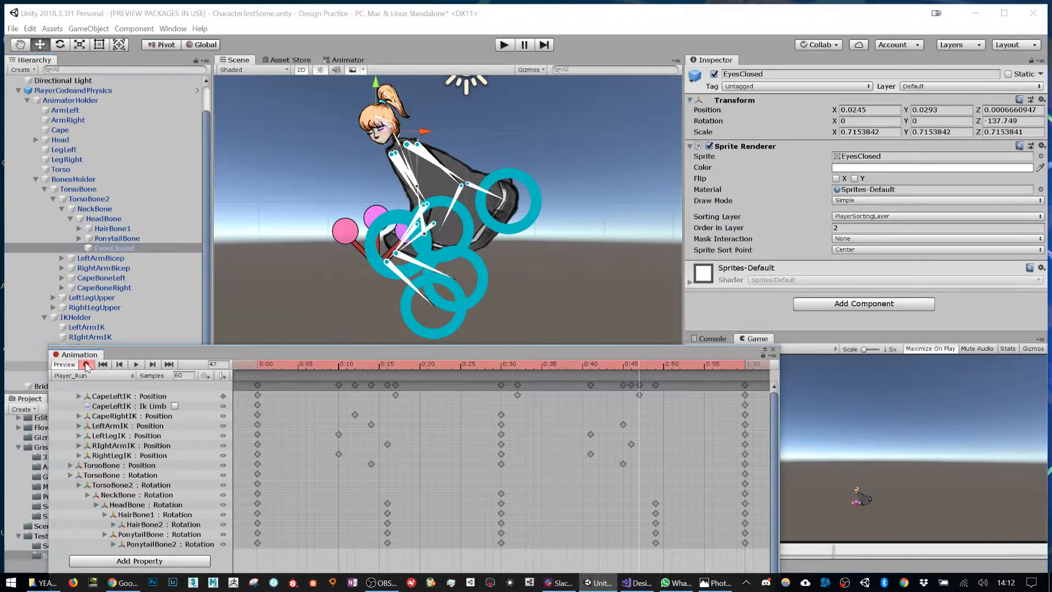
pyautogui.click(284, 363)
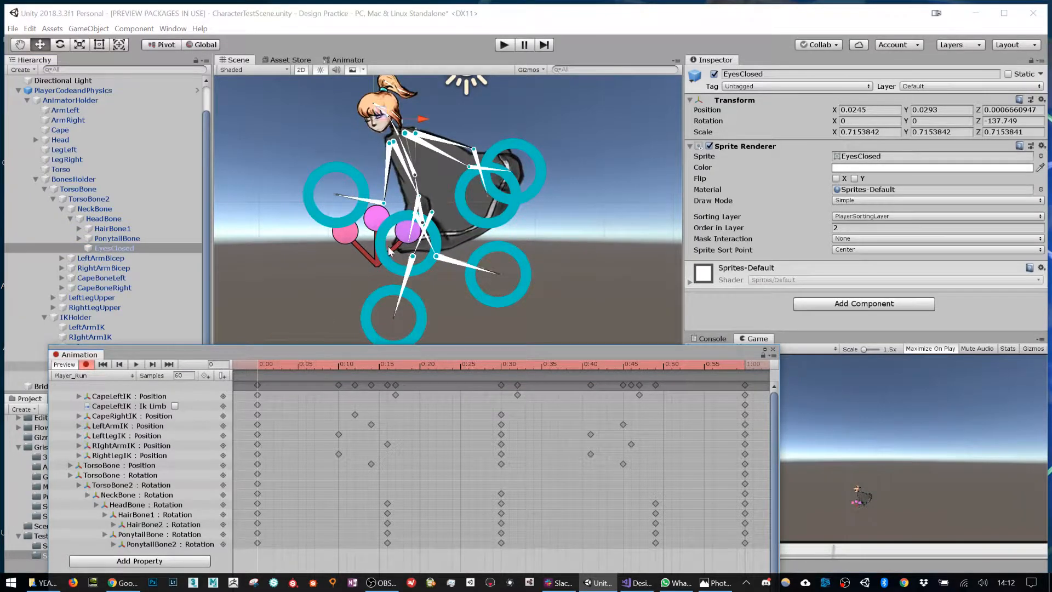
# - Expand the sprite sheet in the SourceSprites folder and assign EyesOpen as the EyesClosed object's sprite at frame 0
pyautogui.moveTo(371, 351); pyautogui.dragTo(470, 452)
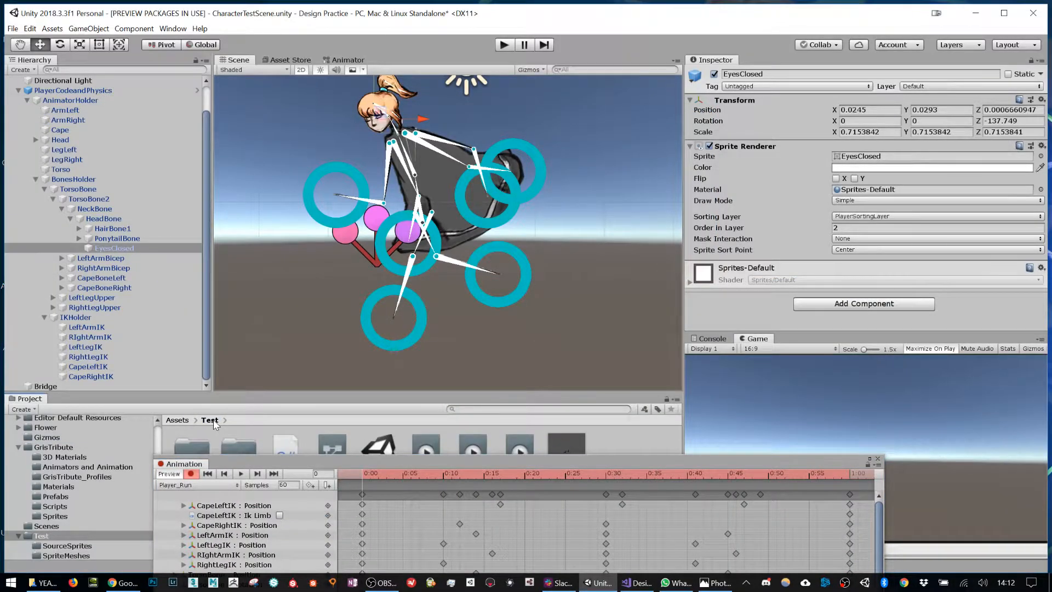
pyautogui.moveTo(221, 461); pyautogui.dragTo(210, 495)
pyautogui.doubleClick(196, 450)
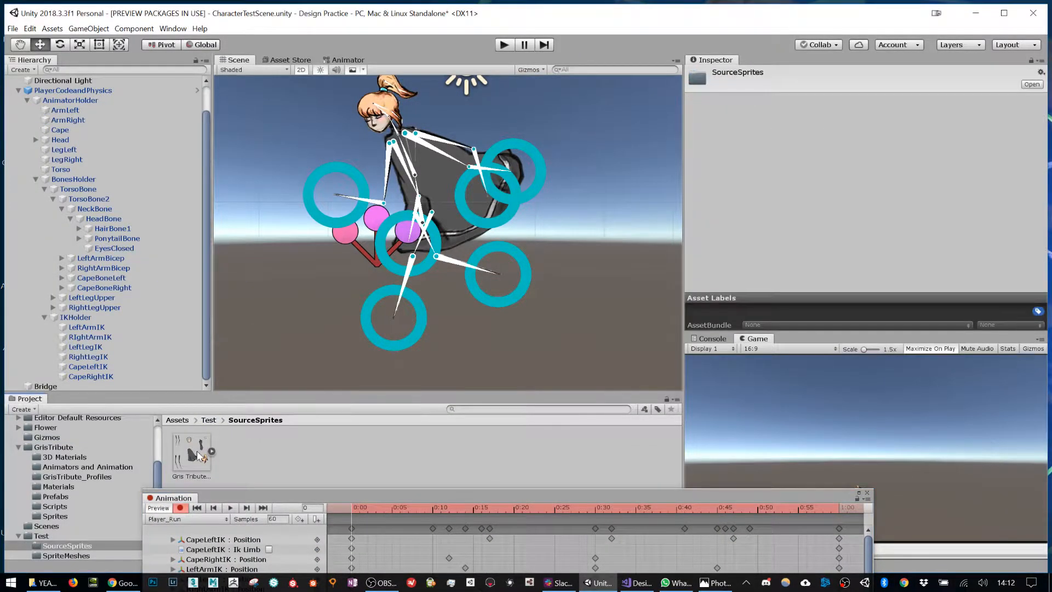
pyautogui.click(212, 451)
pyautogui.click(114, 249)
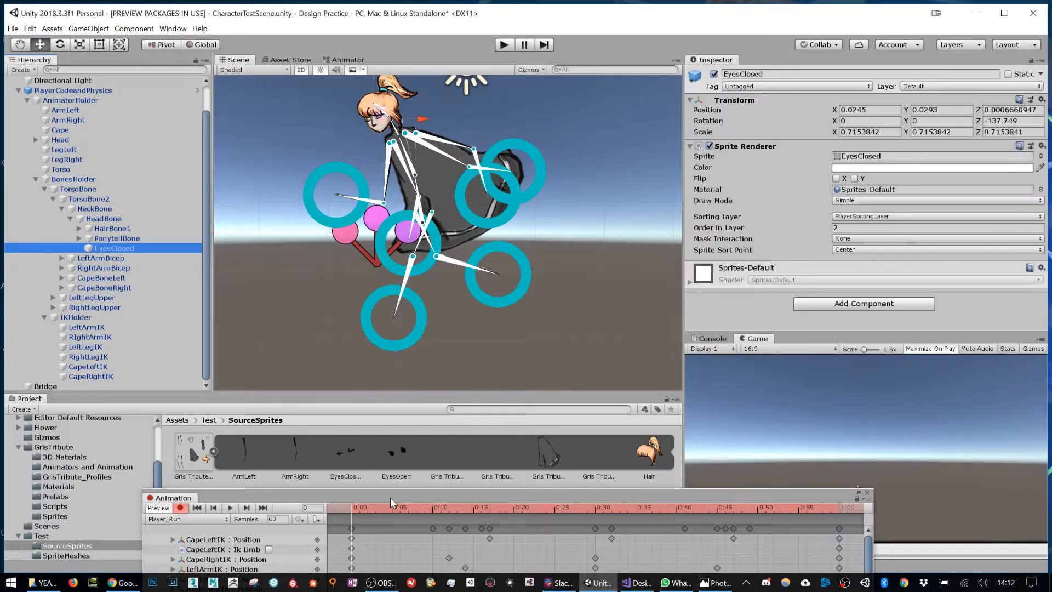
pyautogui.moveTo(391, 455); pyautogui.dragTo(862, 159)
# - Try to key the EyesOpen sprite on the EyesClosed object at frame 25 of Player_Run
pyautogui.moveTo(445, 492); pyautogui.dragTo(482, 419)
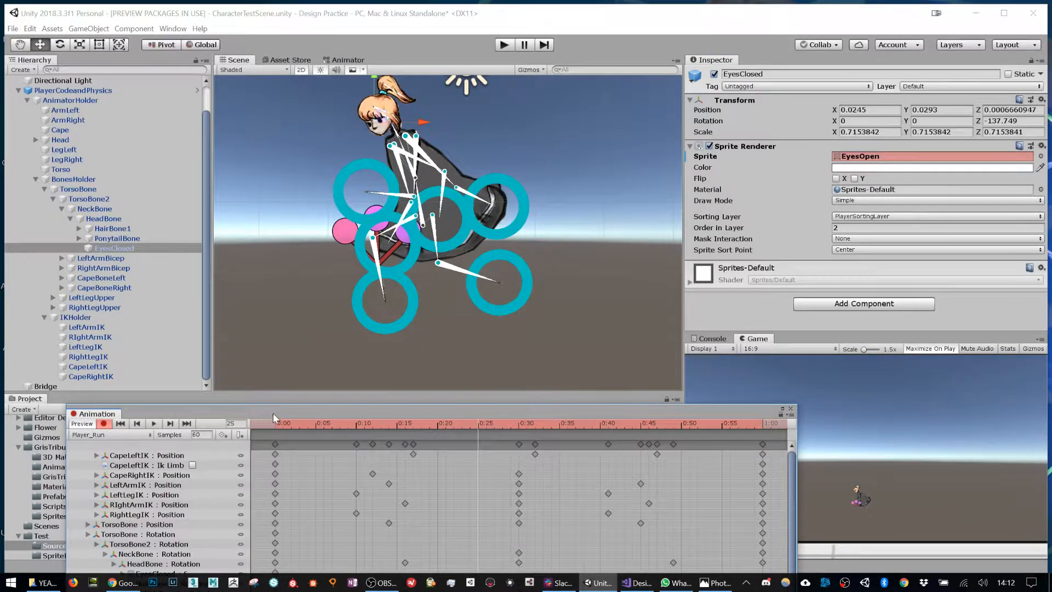
pyautogui.moveTo(275, 414); pyautogui.dragTo(236, 528)
pyautogui.moveTo(405, 455); pyautogui.dragTo(862, 156)
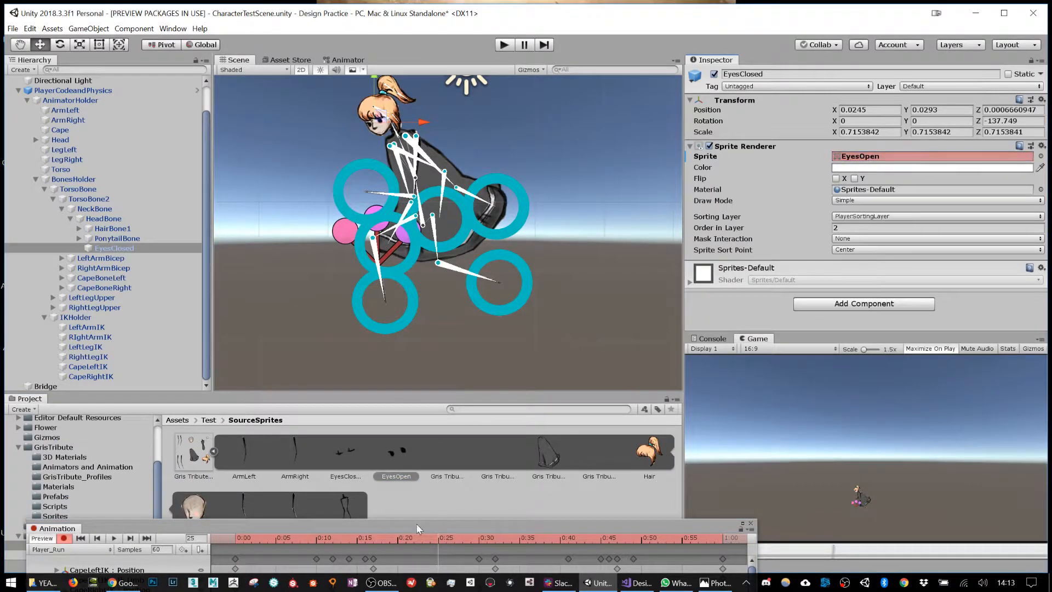
# - Key a blink on the EyesClosed object by assigning the EyesClosed sprite at frame 26 and EyesOpen at frame 27
pyautogui.click(446, 535)
pyautogui.moveTo(357, 449); pyautogui.dragTo(865, 158)
pyautogui.click(453, 539)
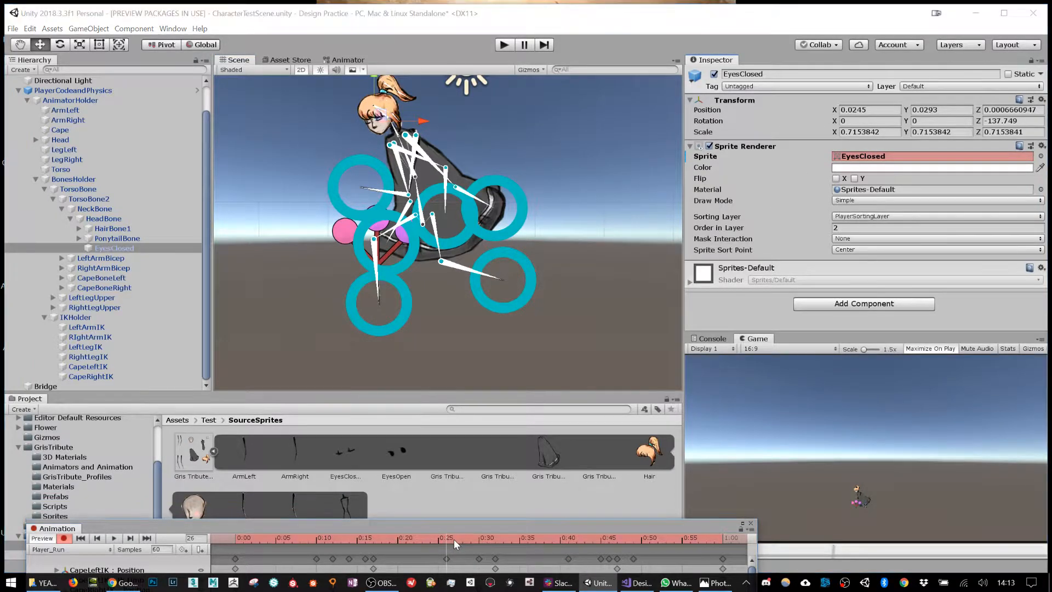
pyautogui.moveTo(400, 454); pyautogui.dragTo(932, 157)
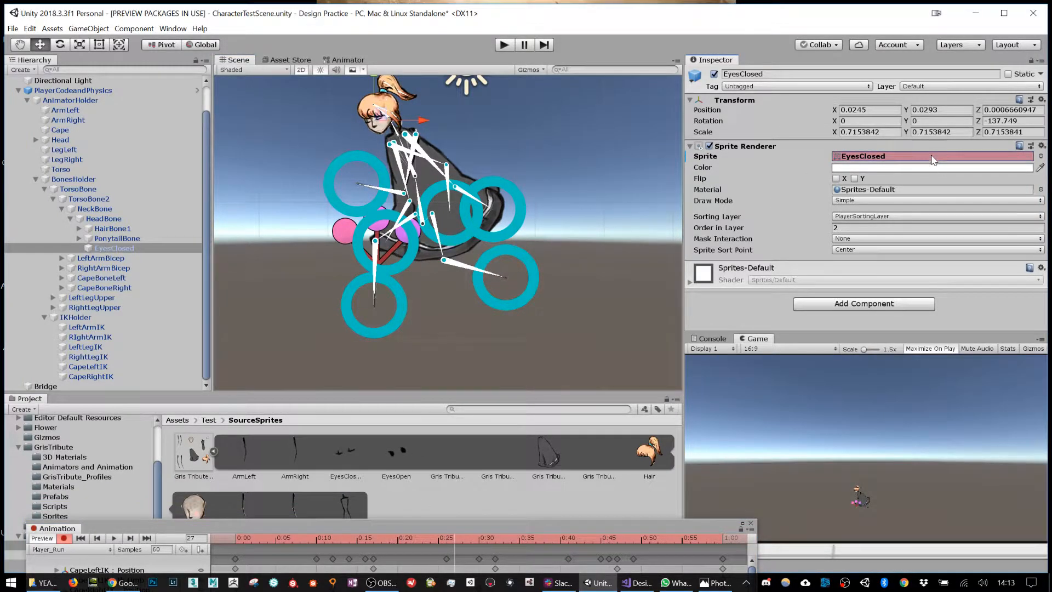
# - Copy the EyesClosed object's sprite key from frame 0 to frame 60 and play the Player_Run clip
pyautogui.moveTo(541, 530); pyautogui.dragTo(606, 315)
pyautogui.moveTo(508, 321); pyautogui.dragTo(403, 322)
pyautogui.moveTo(467, 316); pyautogui.dragTo(262, 313)
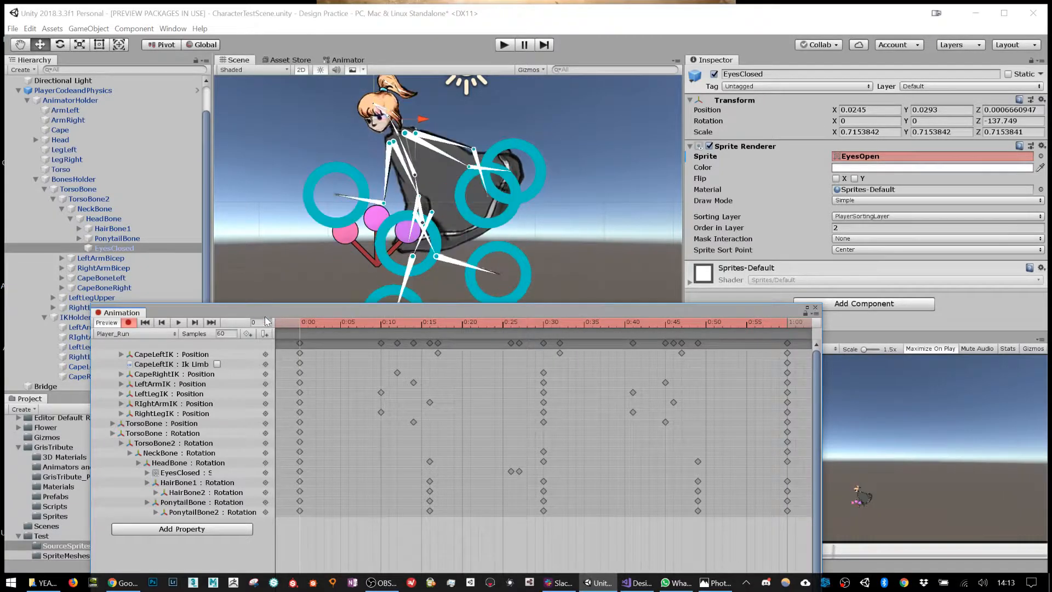
pyautogui.click(299, 471)
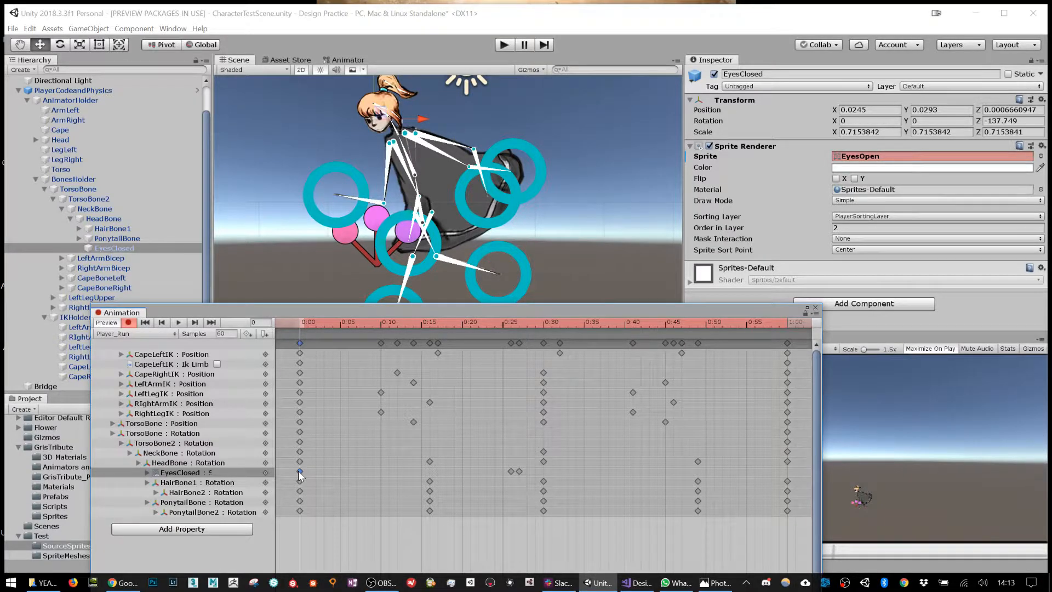
pyautogui.click(787, 323)
pyautogui.hotkey('ctrl', 'v')
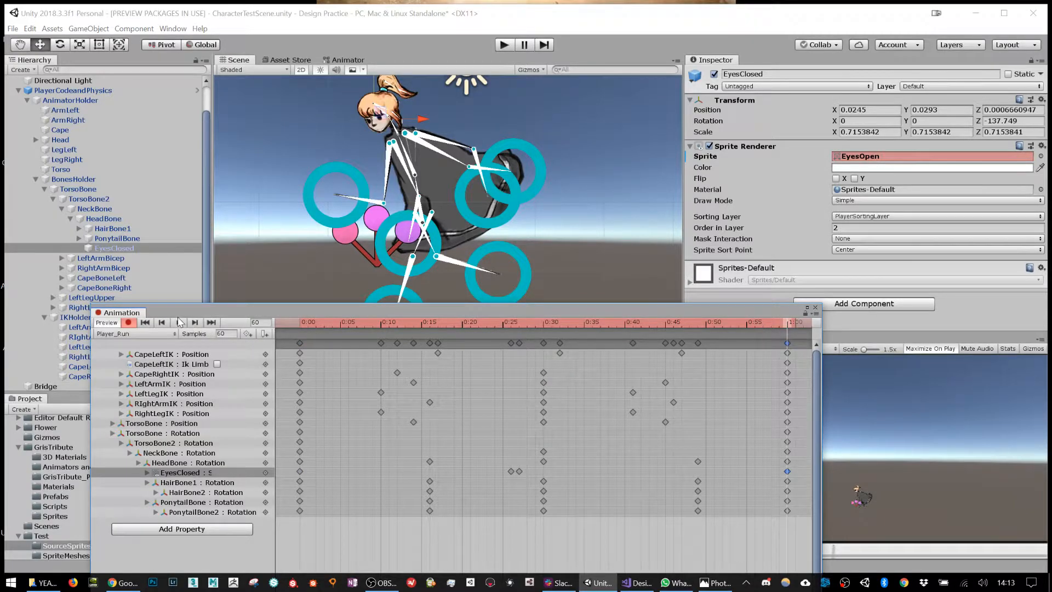
pyautogui.click(174, 324)
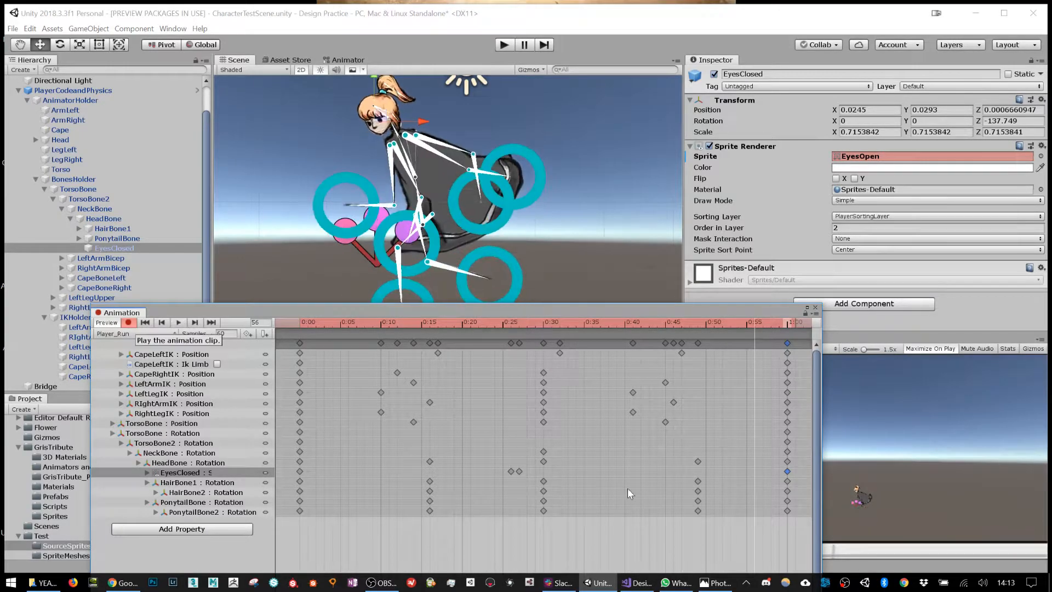
# - Lengthen the blink by moving the EyesClosed object's two middle sprite keys to frames 25 and 28, and replay the clip
pyautogui.click(519, 471)
pyautogui.click(518, 321)
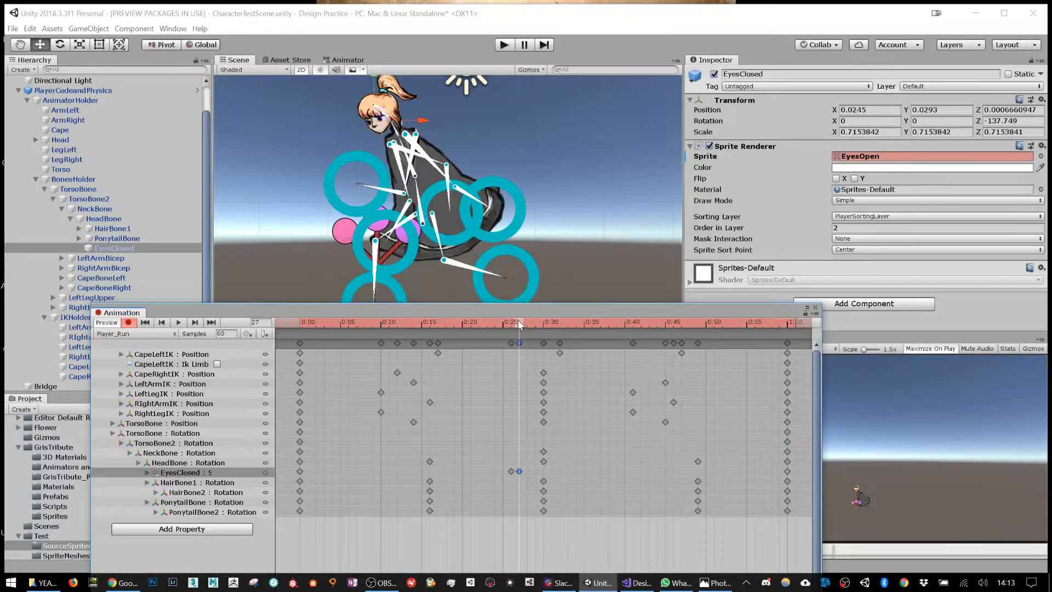
pyautogui.click(510, 322)
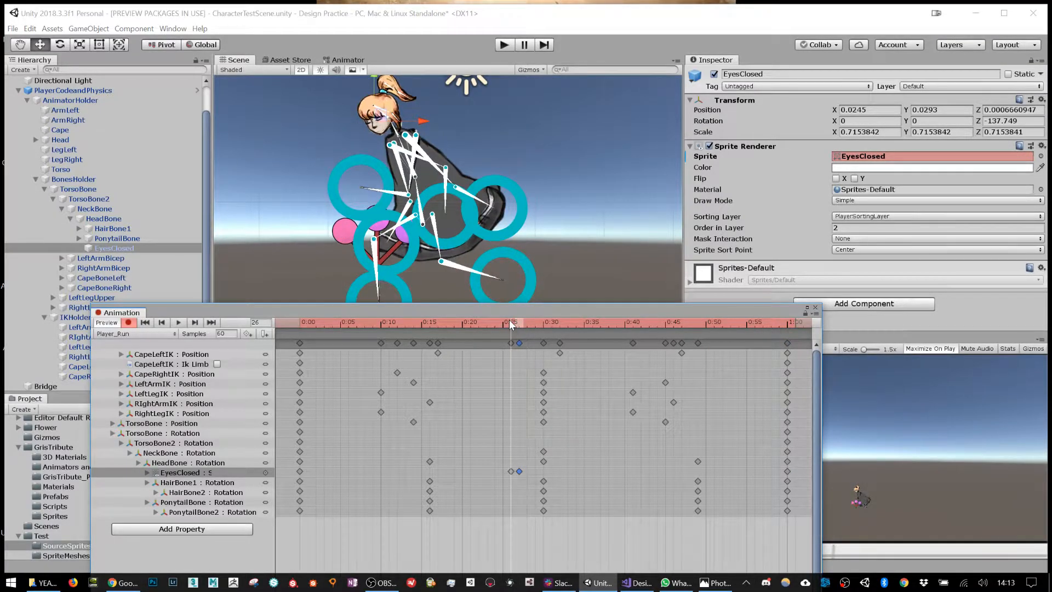
pyautogui.click(504, 322)
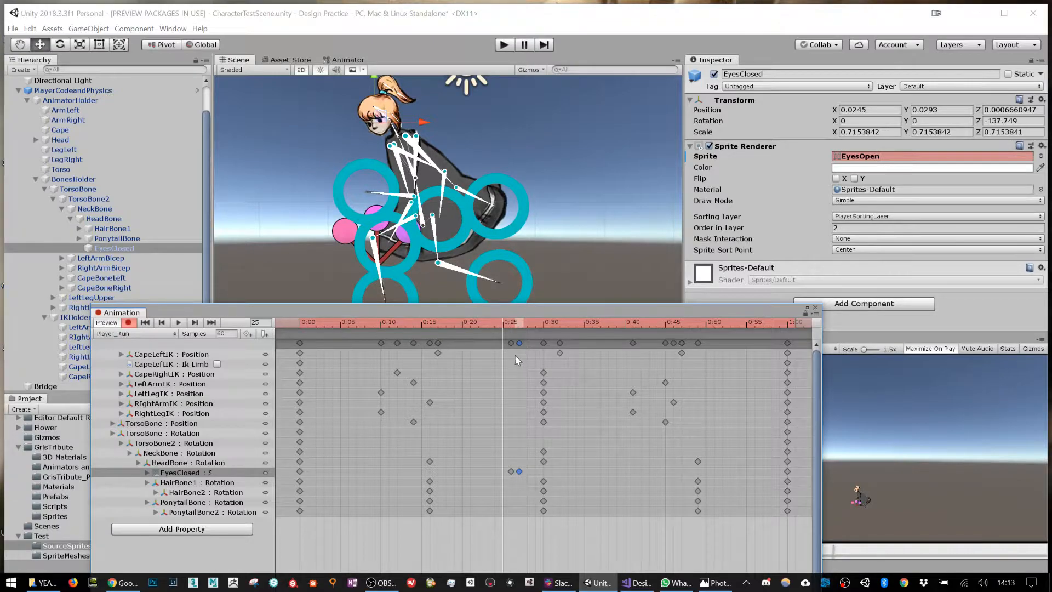
pyautogui.moveTo(520, 343); pyautogui.dragTo(567, 323)
pyautogui.click(527, 343)
pyautogui.click(182, 323)
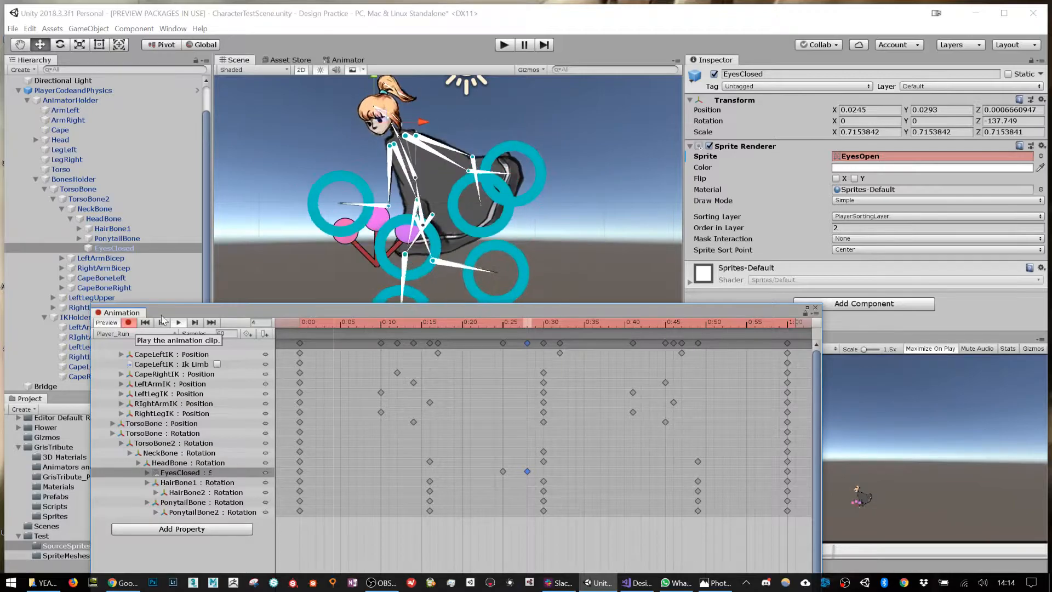
pyautogui.scroll(-5, 582, 461)
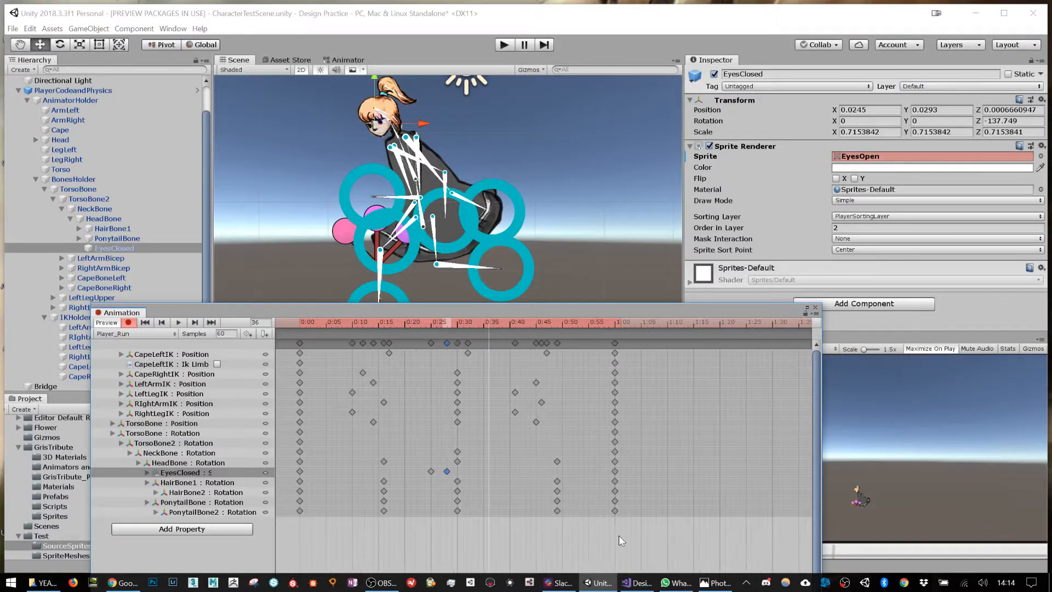
# - Try stretching all Player_Run keyframes so the clip ends at about 1:34, and preview the slowed run
pyautogui.moveTo(688, 553); pyautogui.dragTo(276, 339)
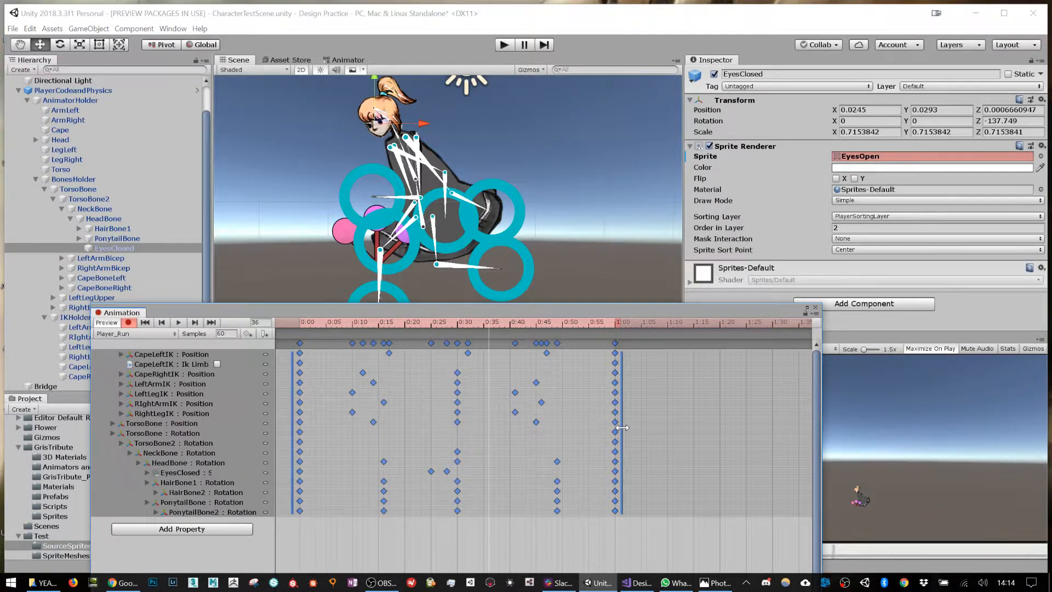
pyautogui.moveTo(622, 427); pyautogui.dragTo(800, 430)
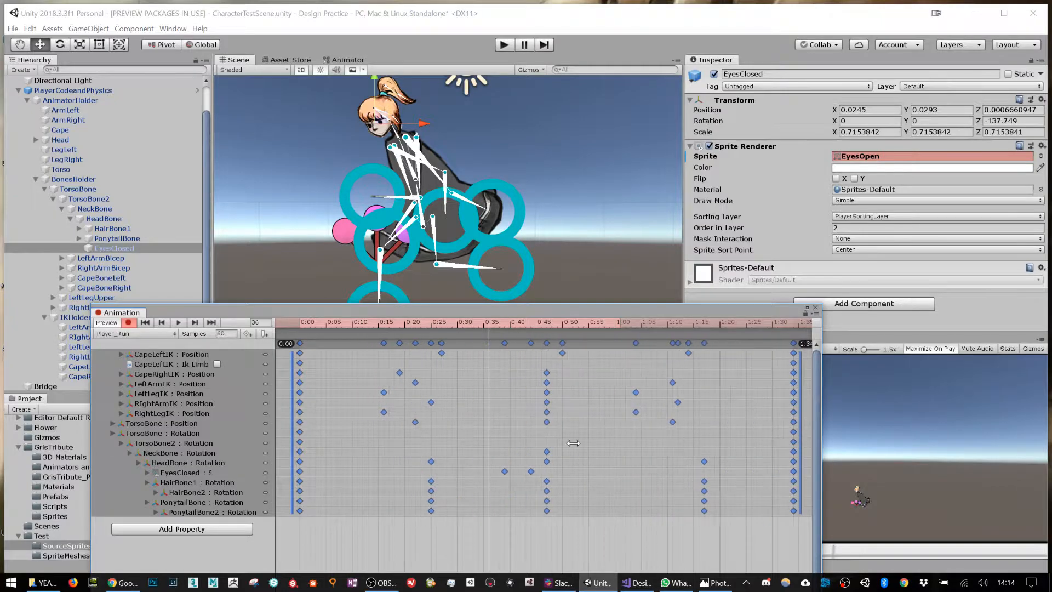
pyautogui.click(181, 324)
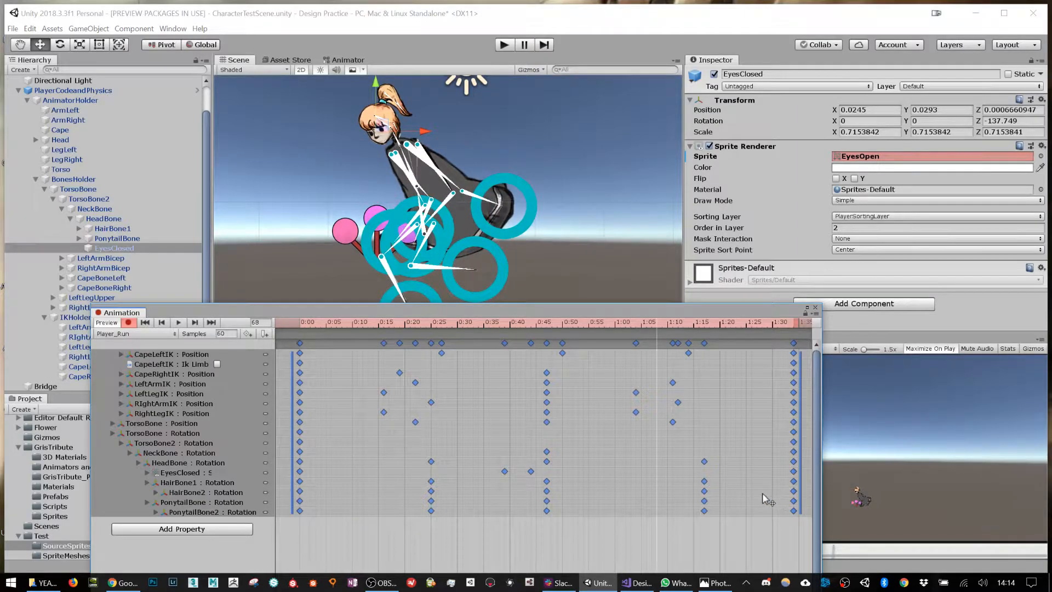
pyautogui.hotkey('ctrl', 'z')
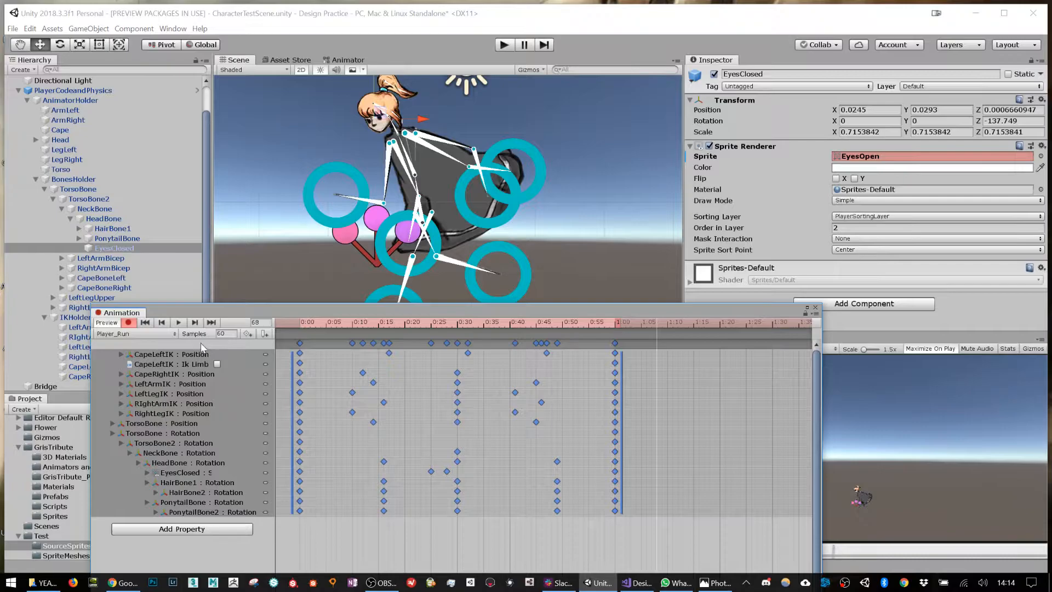
# - Stop keyframe recording on Player_Run and close the Animation window
pyautogui.click(129, 322)
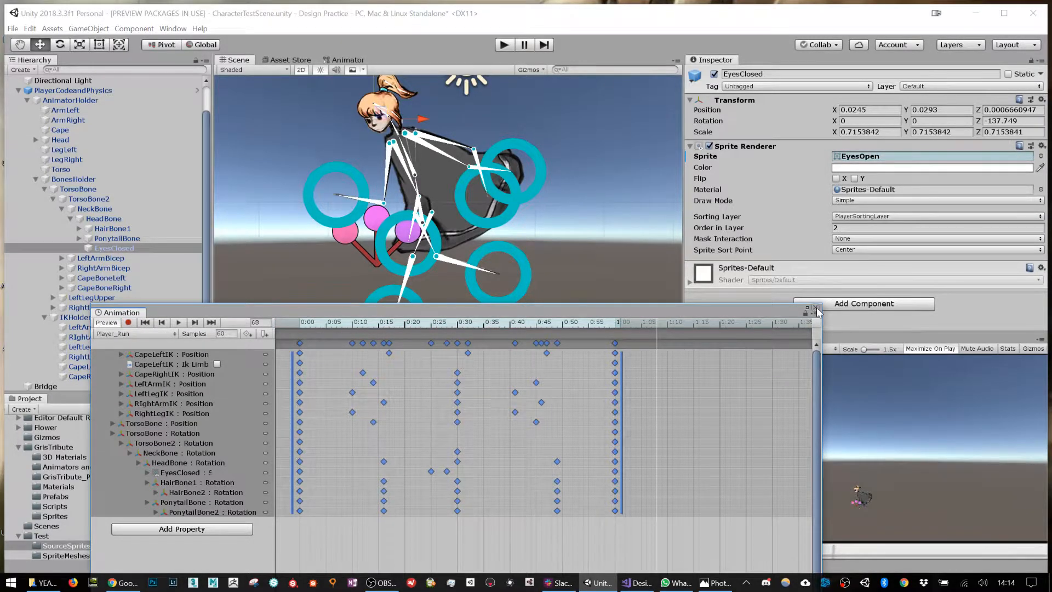
pyautogui.click(815, 307)
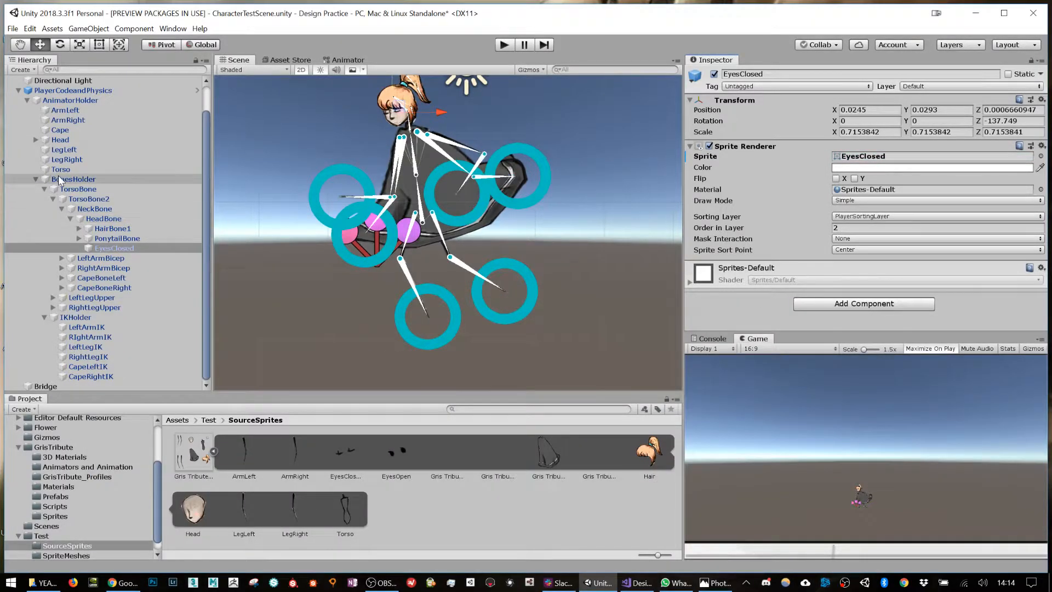
# - Open the GrisTribute scene from the GrisTribute folder, saving the changes to CharacterTestScene, and start Play mode
pyautogui.click(67, 447)
pyautogui.doubleClick(521, 469)
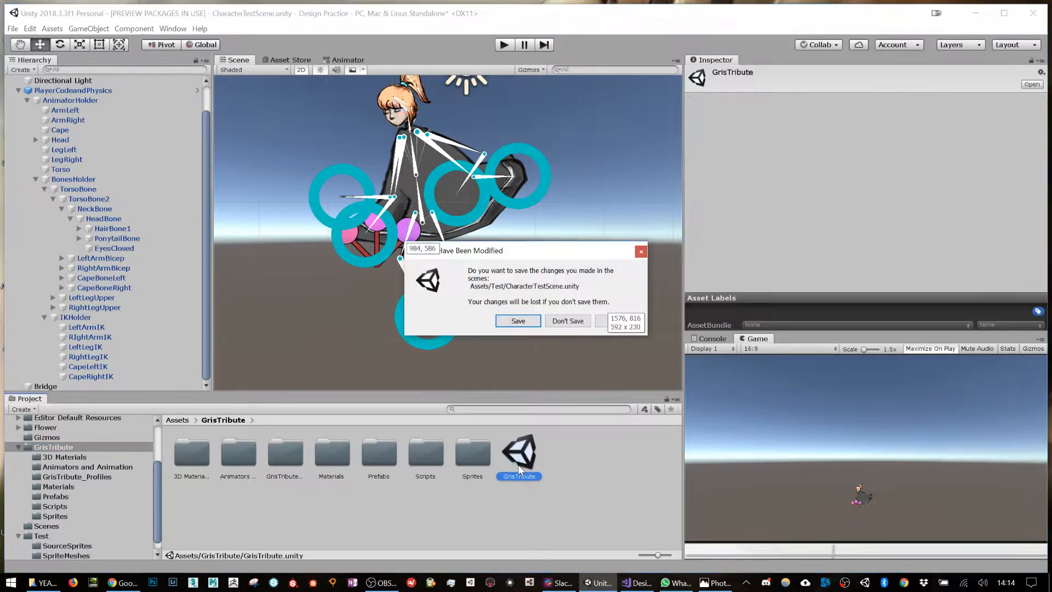
pyautogui.click(523, 316)
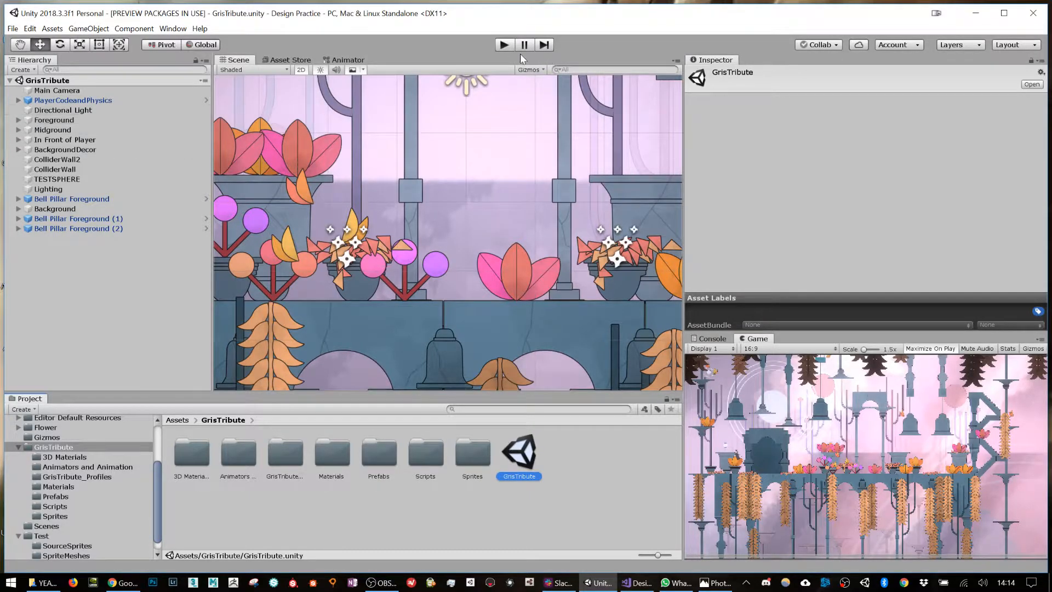
pyautogui.click(504, 45)
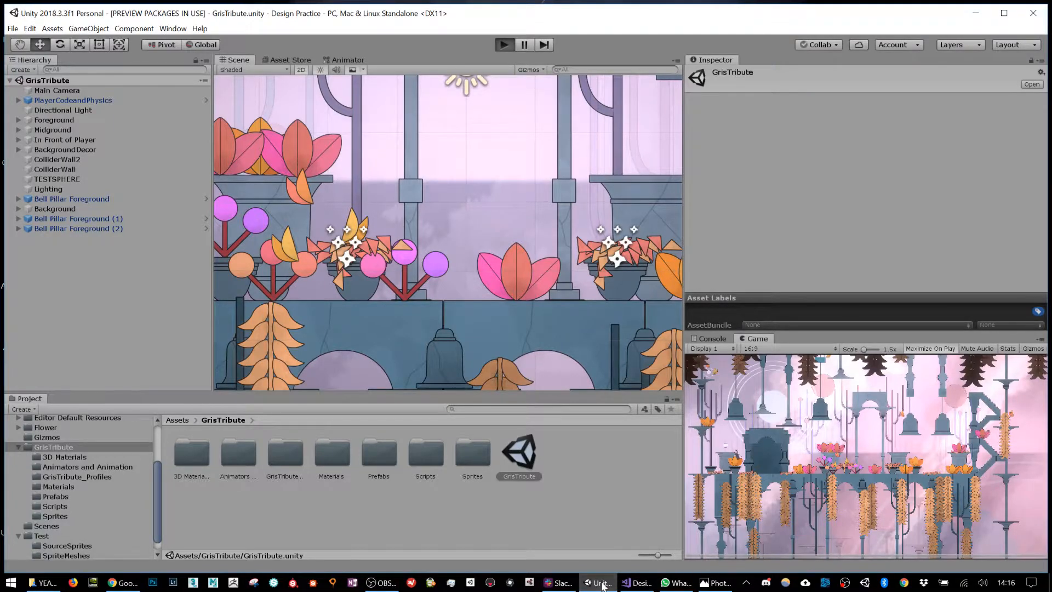
# - Switch to OBS and close the WhatsApp window
pyautogui.click(386, 583)
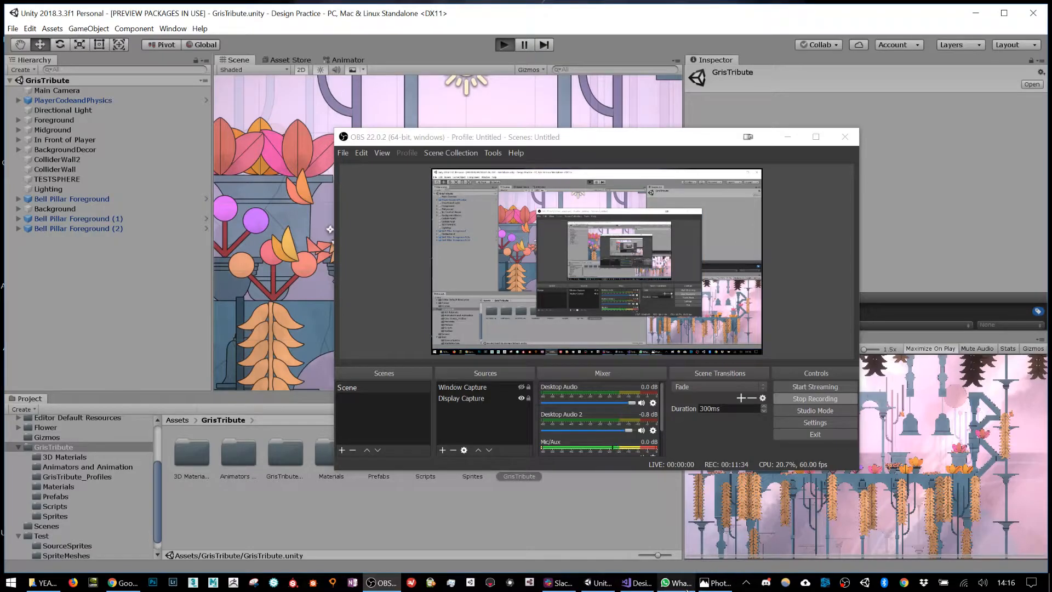
pyautogui.moveTo(718, 585)
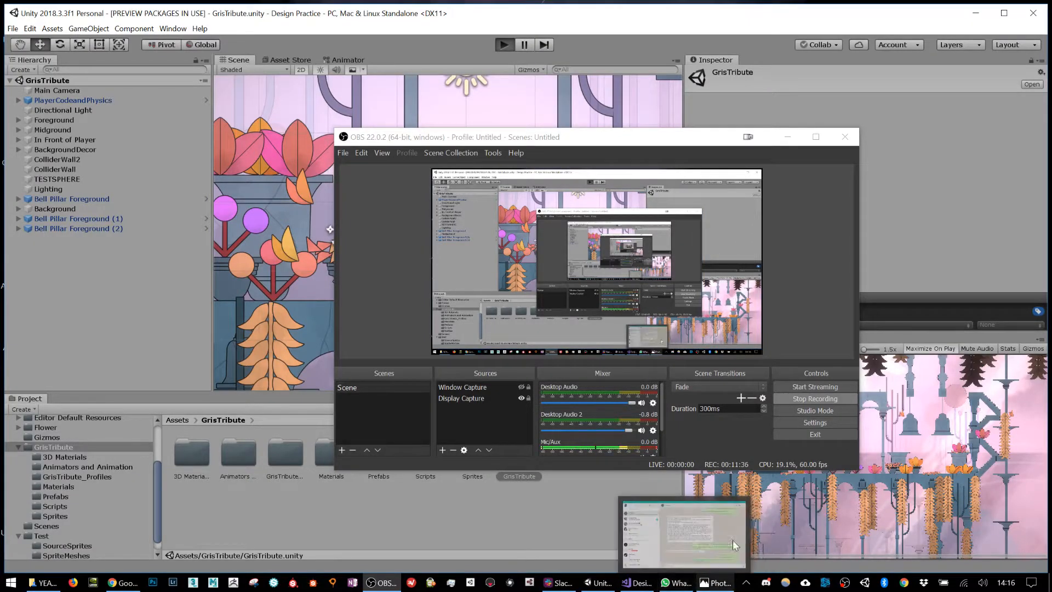
pyautogui.moveTo(697, 542)
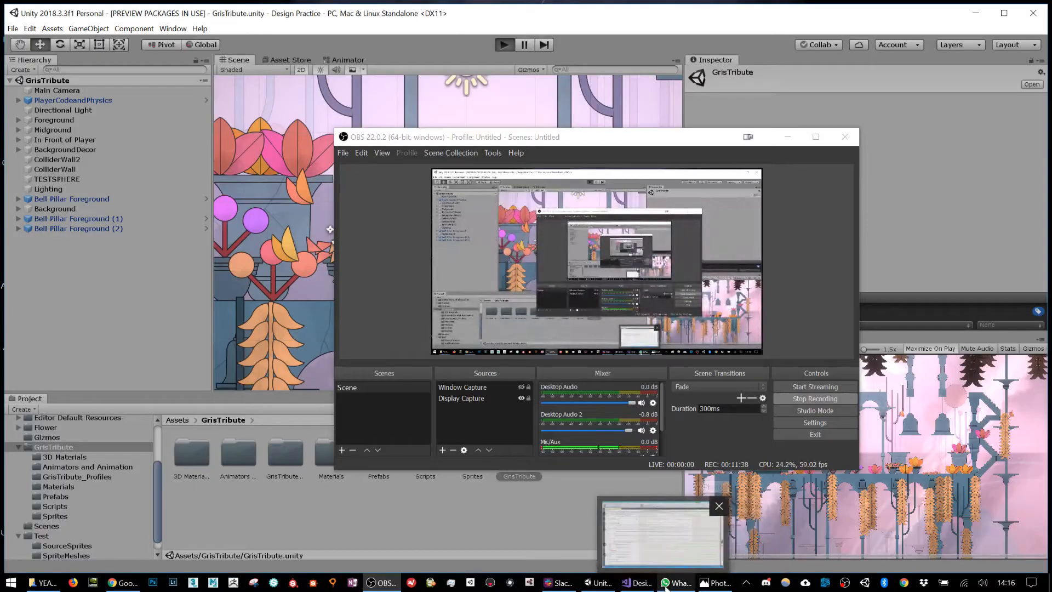
pyautogui.click(732, 505)
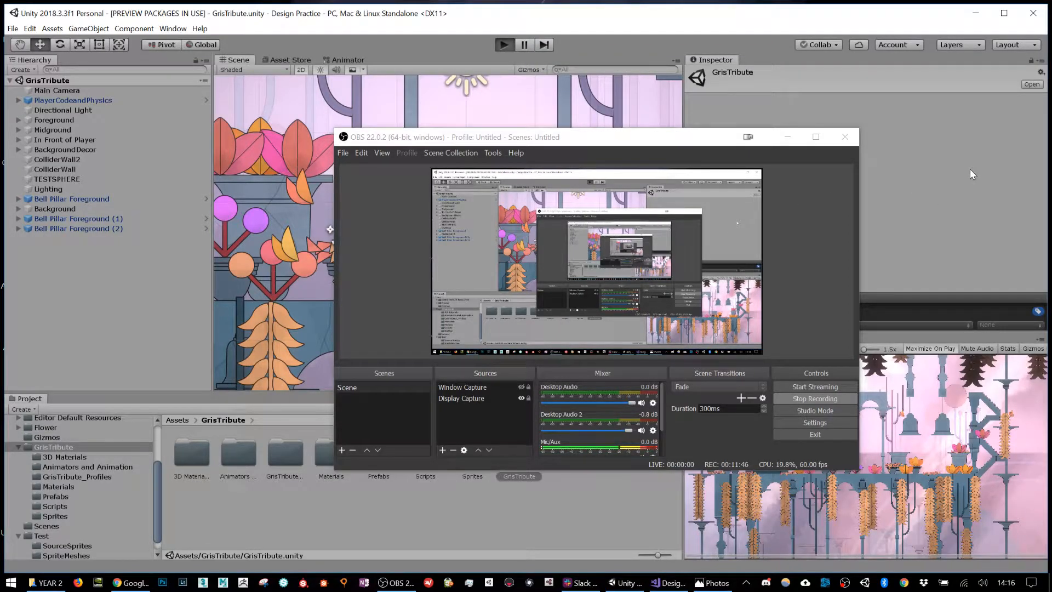
# - End the Unity Editor process in Task Manager and relaunch Unity with the Design Practice project
pyautogui.hotkey('ctrl', 'shift', 'Escape')
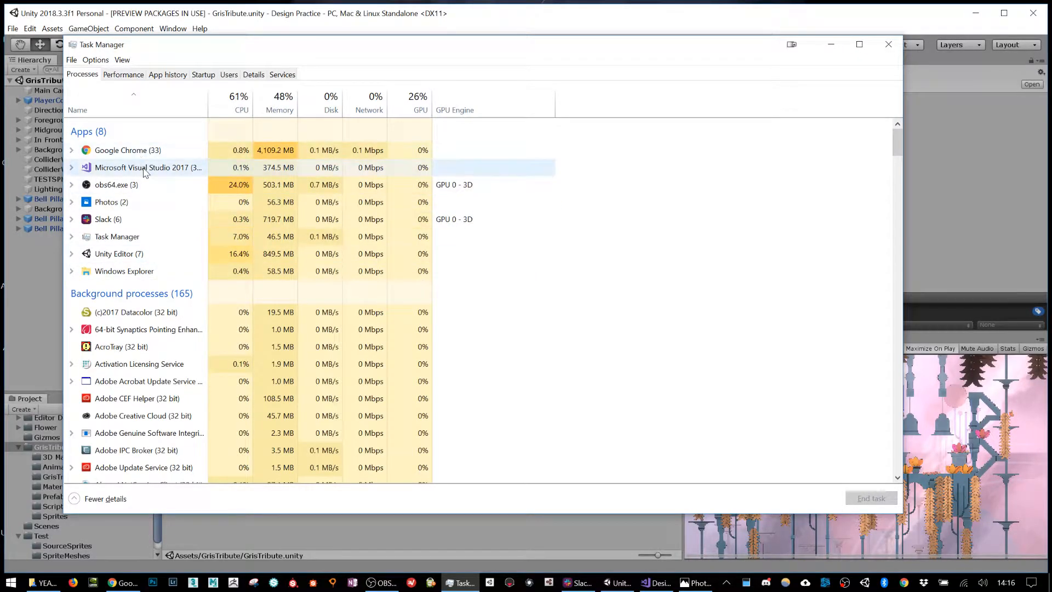
pyautogui.click(129, 255)
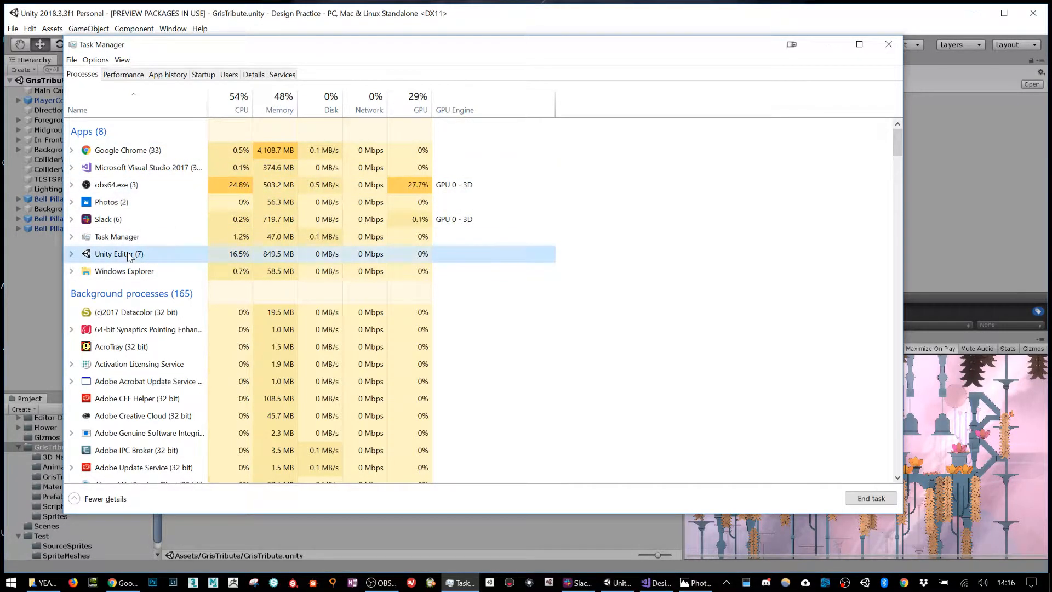
pyautogui.click(870, 498)
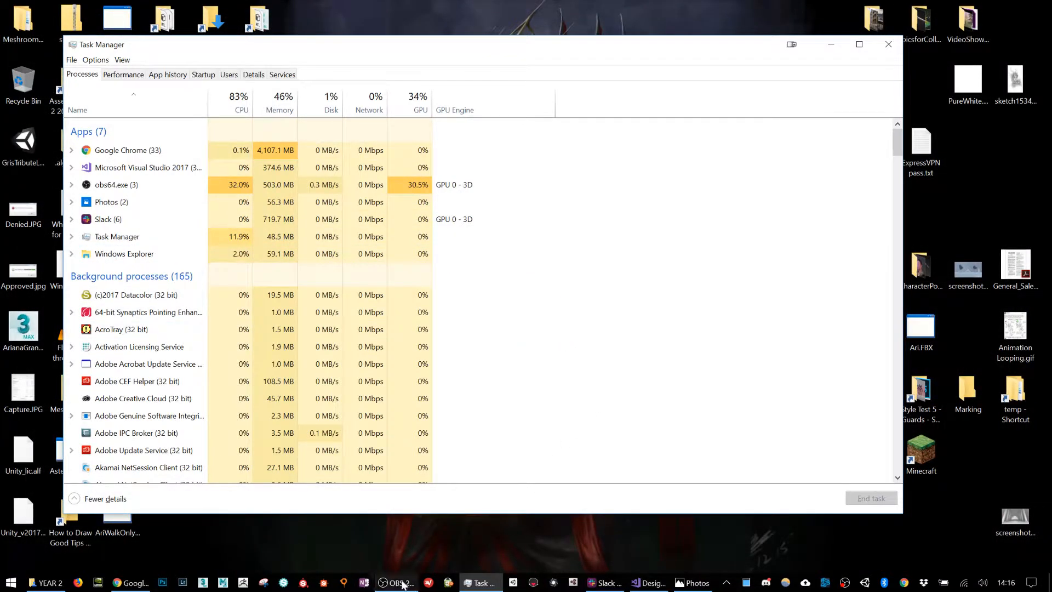
pyautogui.click(515, 585)
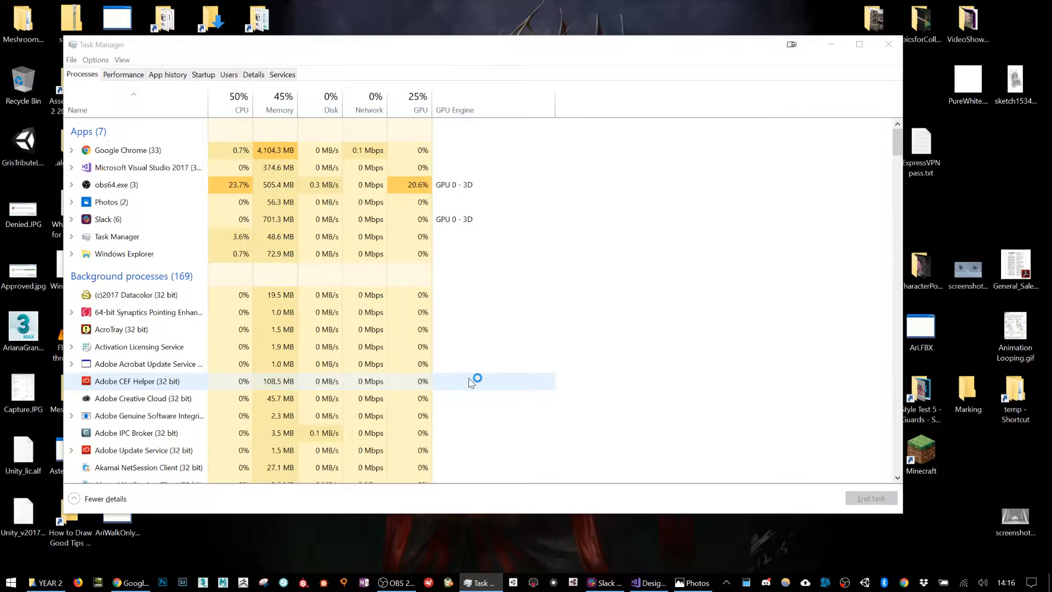
pyautogui.click(410, 218)
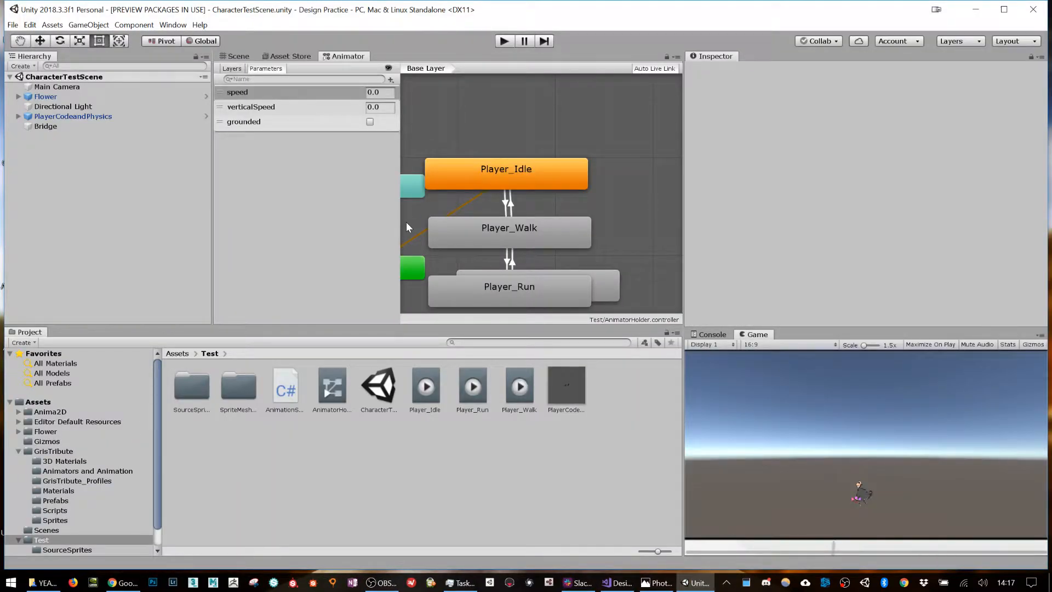
# - Open the GrisTribute scene, enable maximizing the Game view on play, and start Play mode
pyautogui.click(46, 530)
pyautogui.click(63, 452)
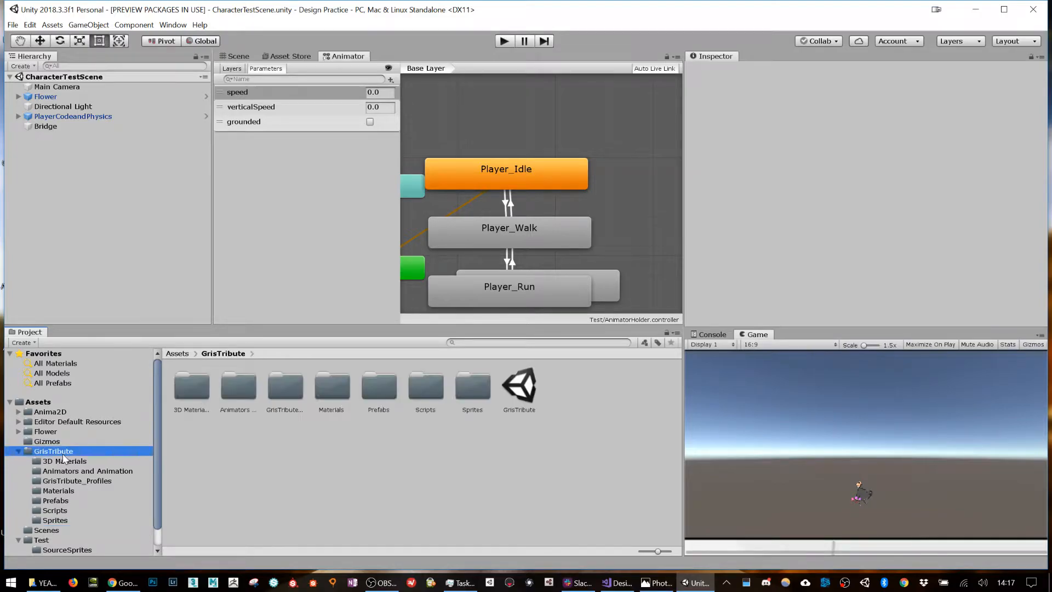
pyautogui.doubleClick(511, 415)
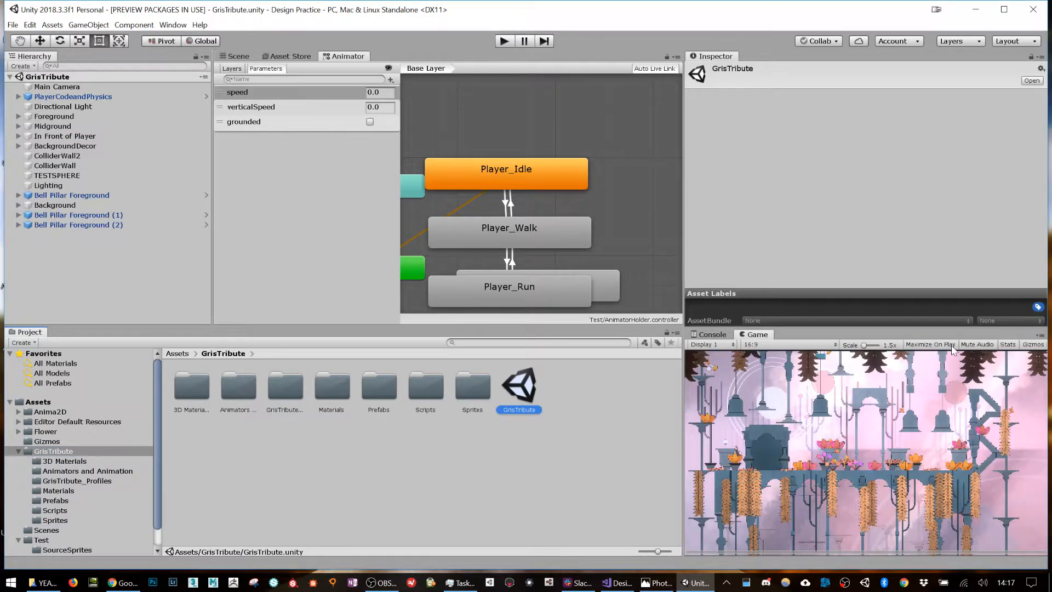
pyautogui.click(952, 346)
pyautogui.click(504, 41)
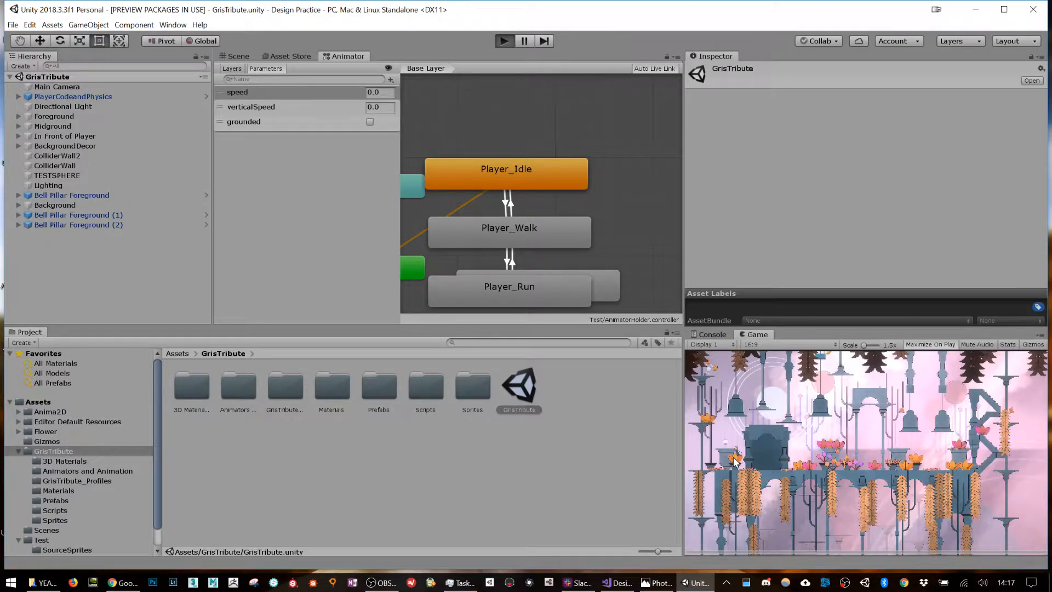
# - Test the character's animations by moving it back and forth across the bridge and staircase, and exit Play mode
pyautogui.press('d')
pyautogui.press('a')
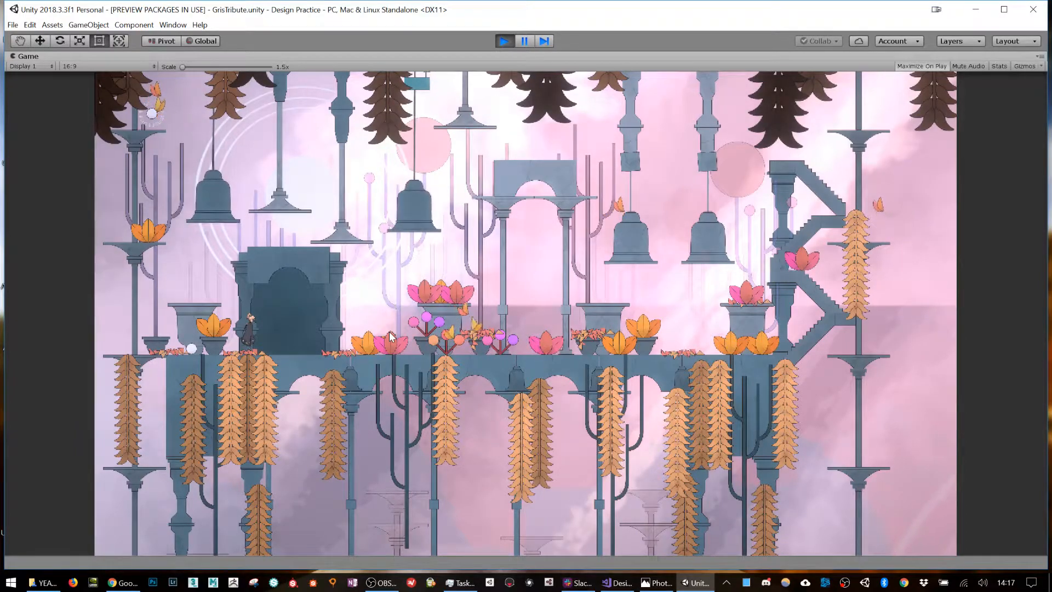
pyautogui.press('Left')
pyautogui.press('Right')
pyautogui.press('Left')
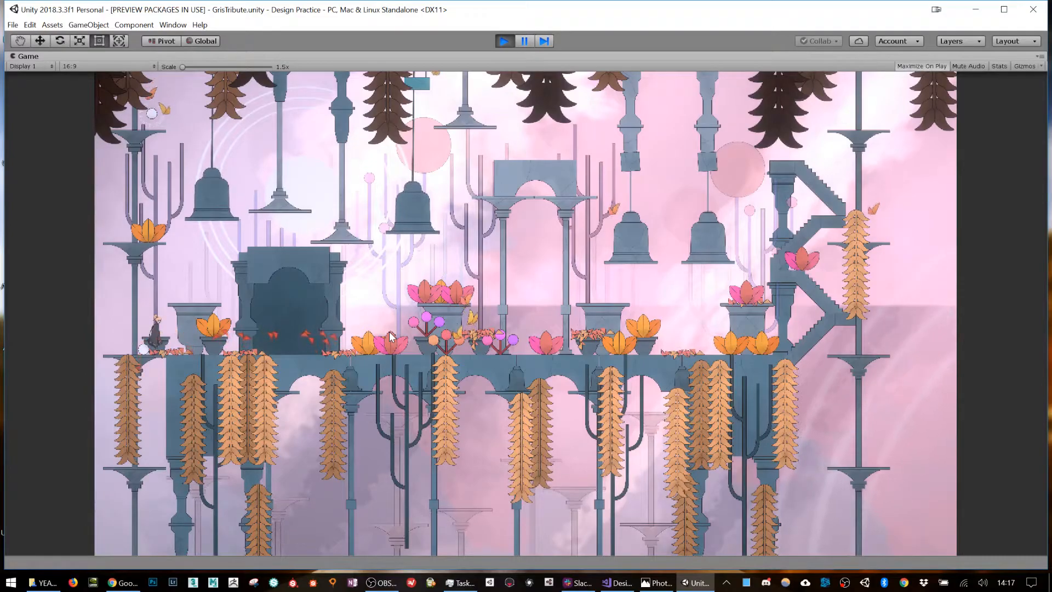
pyautogui.press('Right')
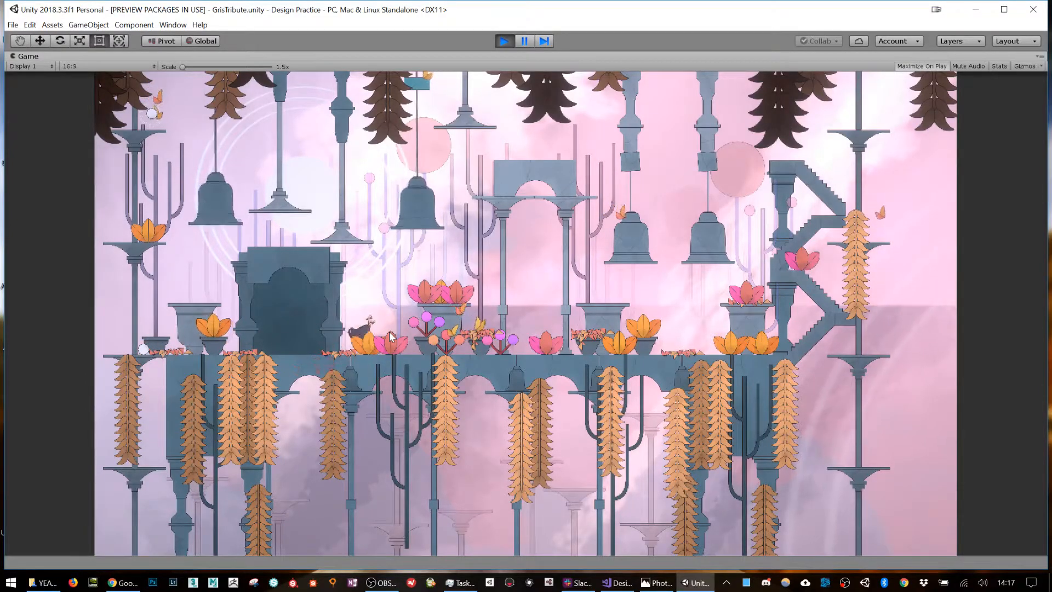
pyautogui.press('Right')
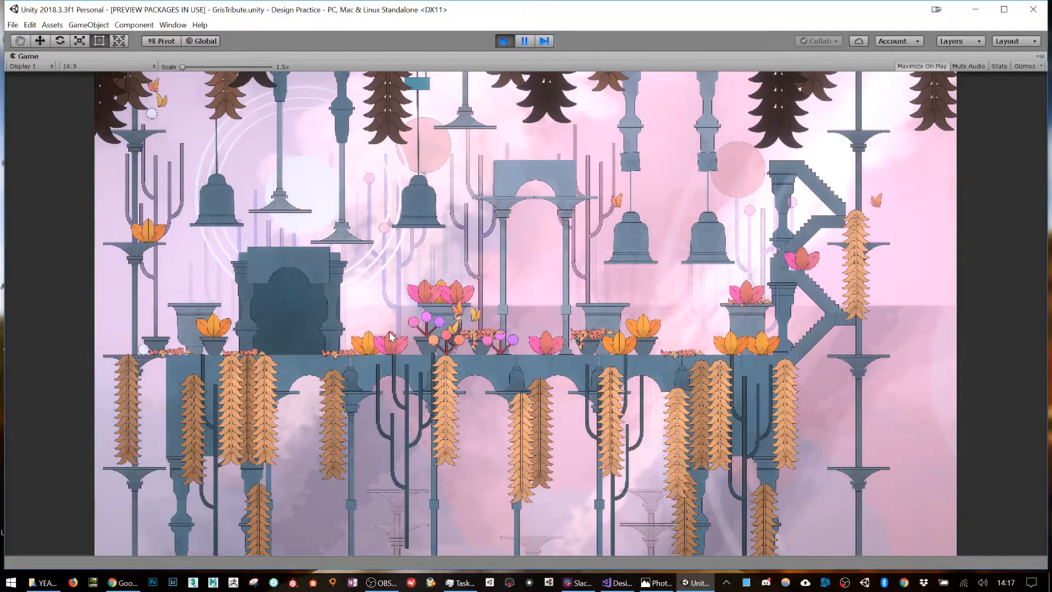
pyautogui.press('Right')
pyautogui.press('Left')
pyautogui.press('Right')
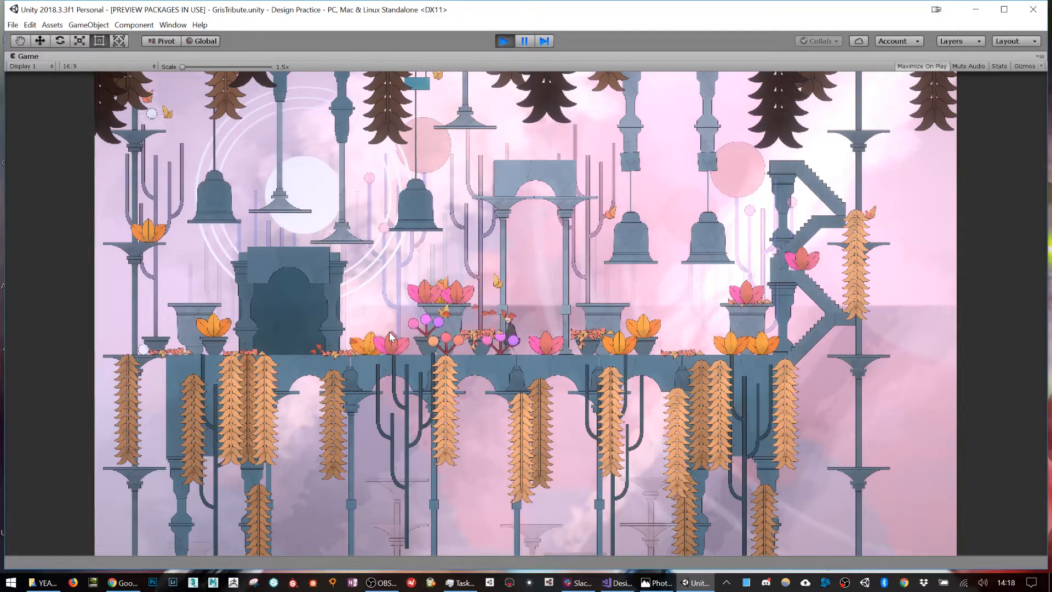
pyautogui.press('Right')
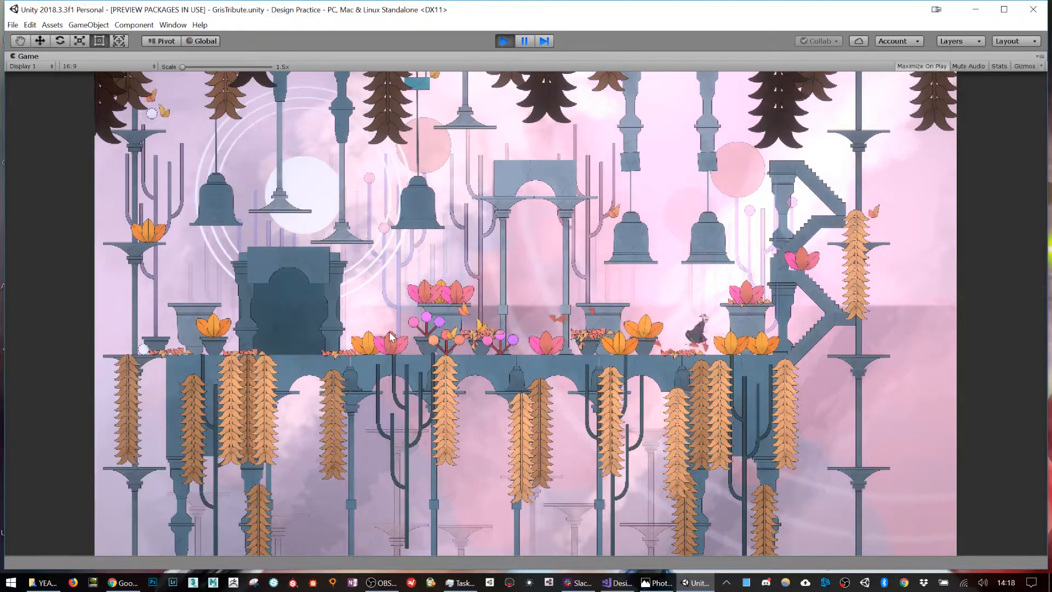
pyautogui.press('Left')
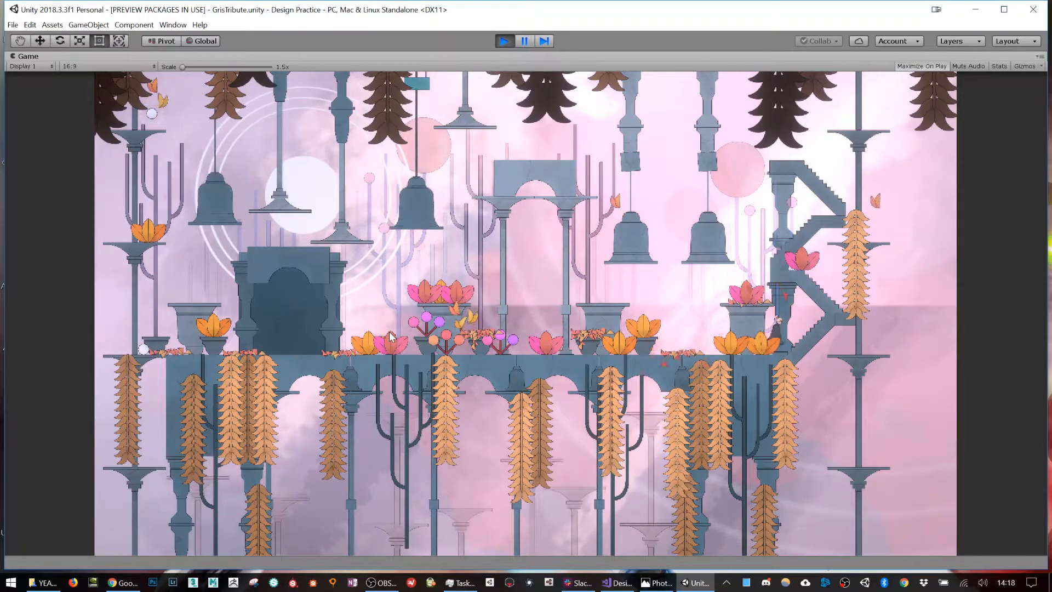
pyautogui.press('Left')
pyautogui.press('Left')
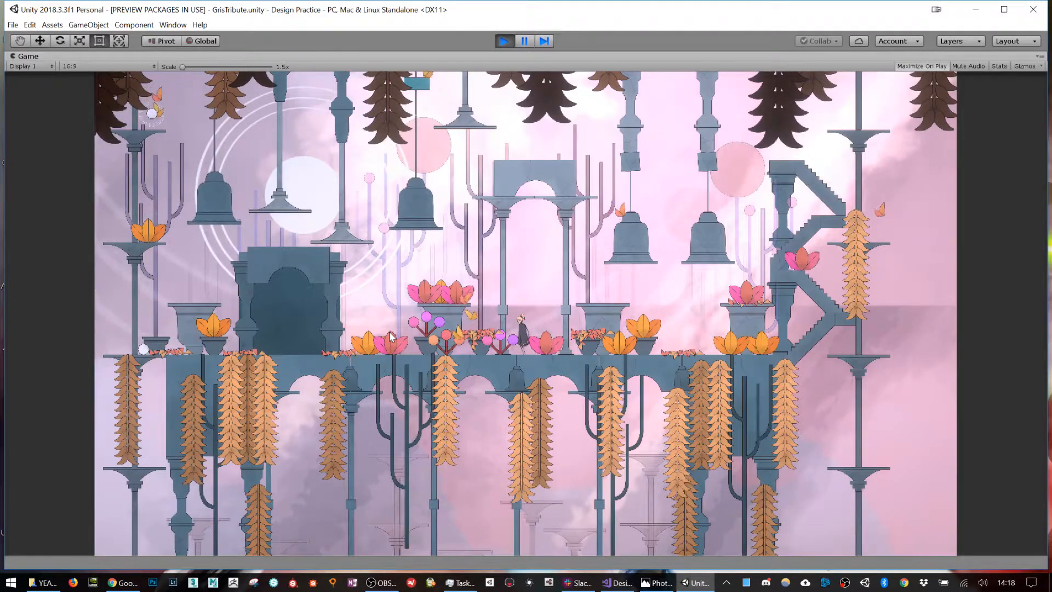
pyautogui.press('Right')
pyautogui.press('Right')
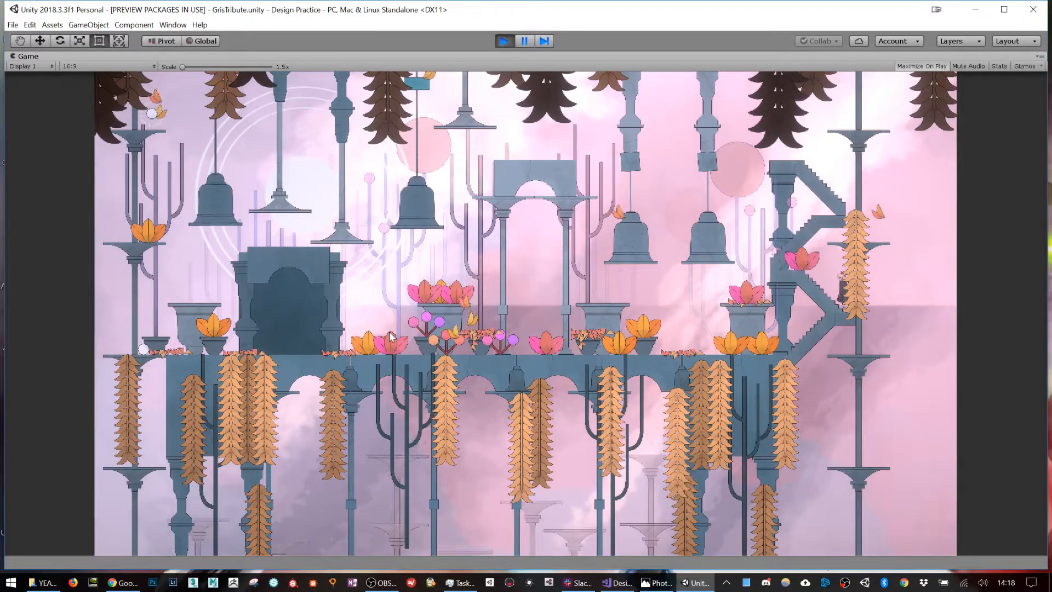
pyautogui.press('Left')
pyautogui.press('Left')
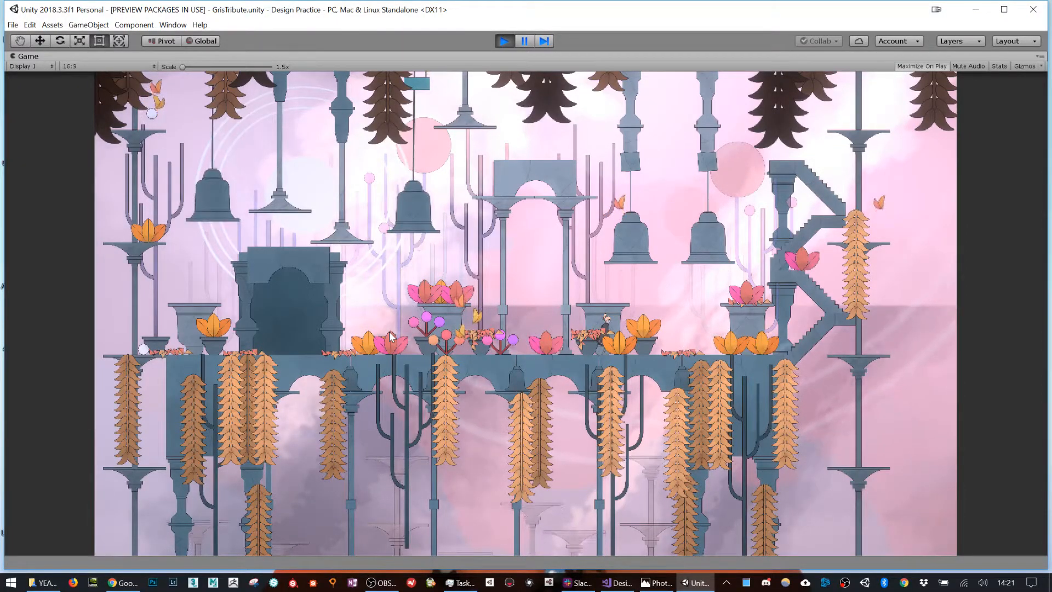
pyautogui.hotkey('ctrl', 'p')
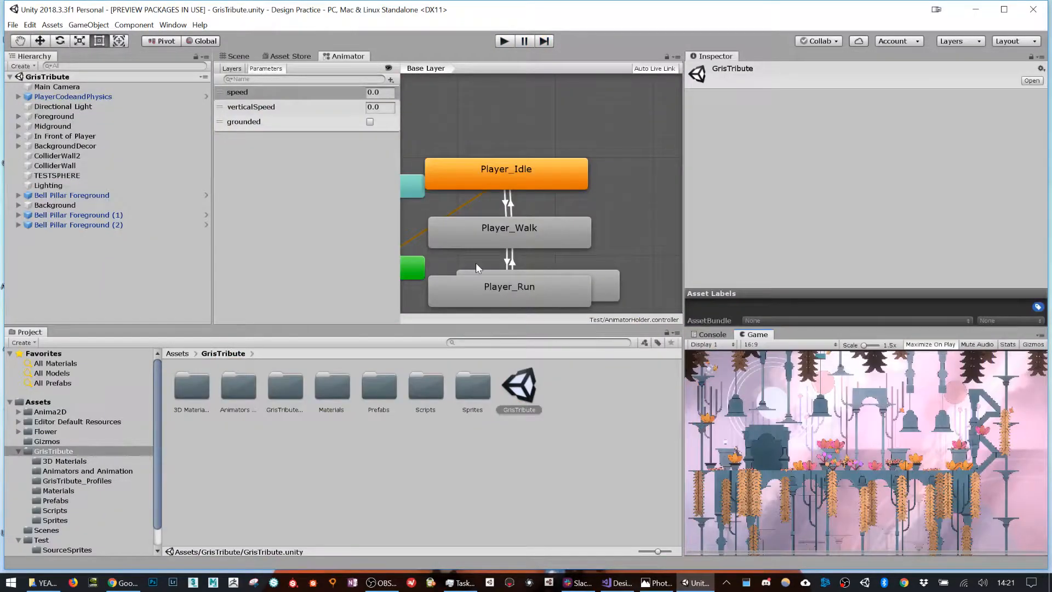
# - Open the SpriteMeshes folder inside the Test assets folder
pyautogui.doubleClick(16, 539)
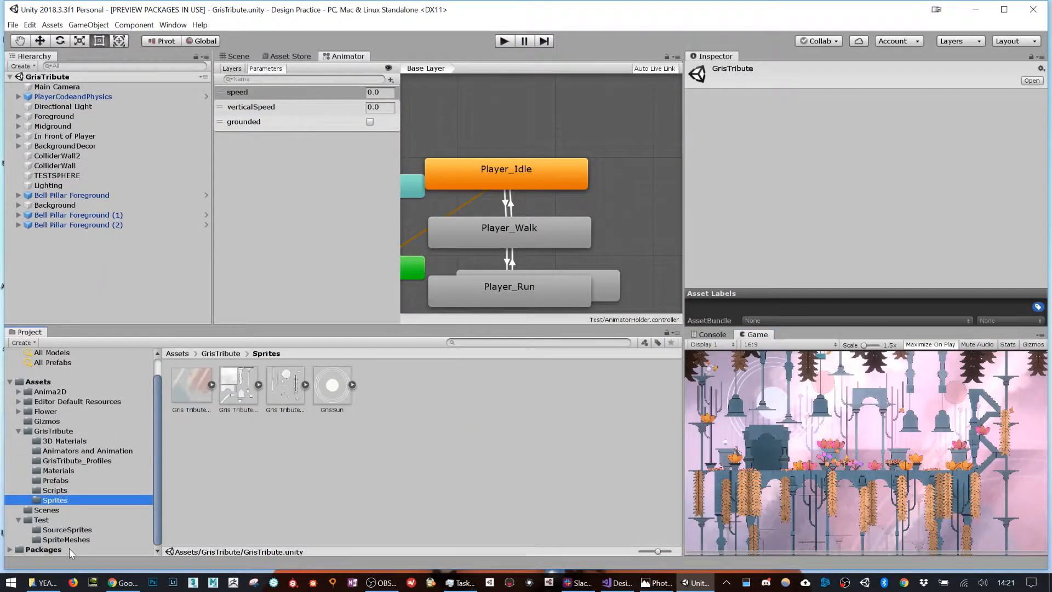
pyautogui.click(77, 538)
pyautogui.click(81, 523)
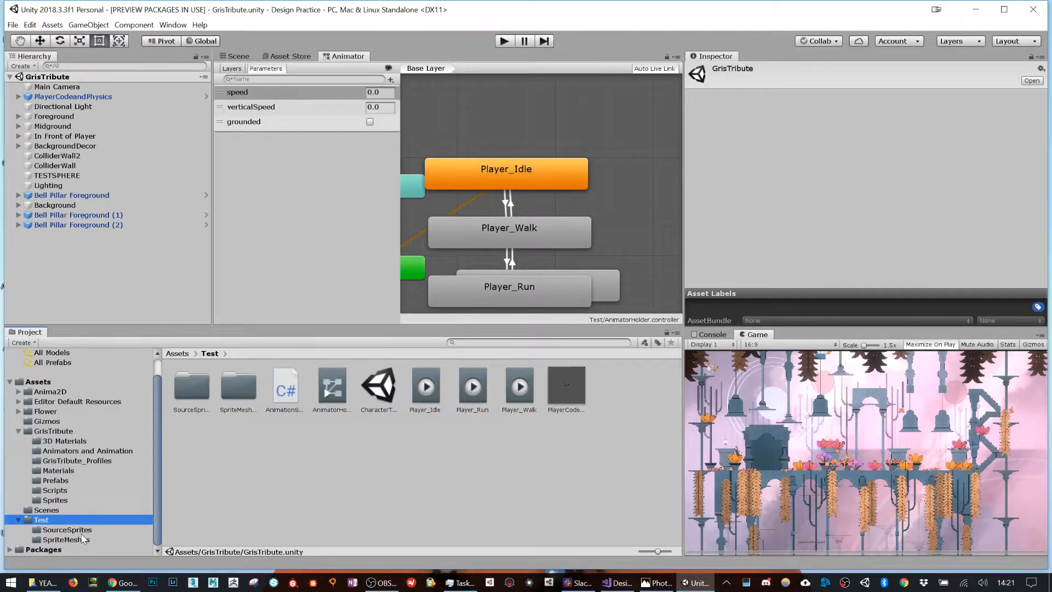
pyautogui.click(66, 540)
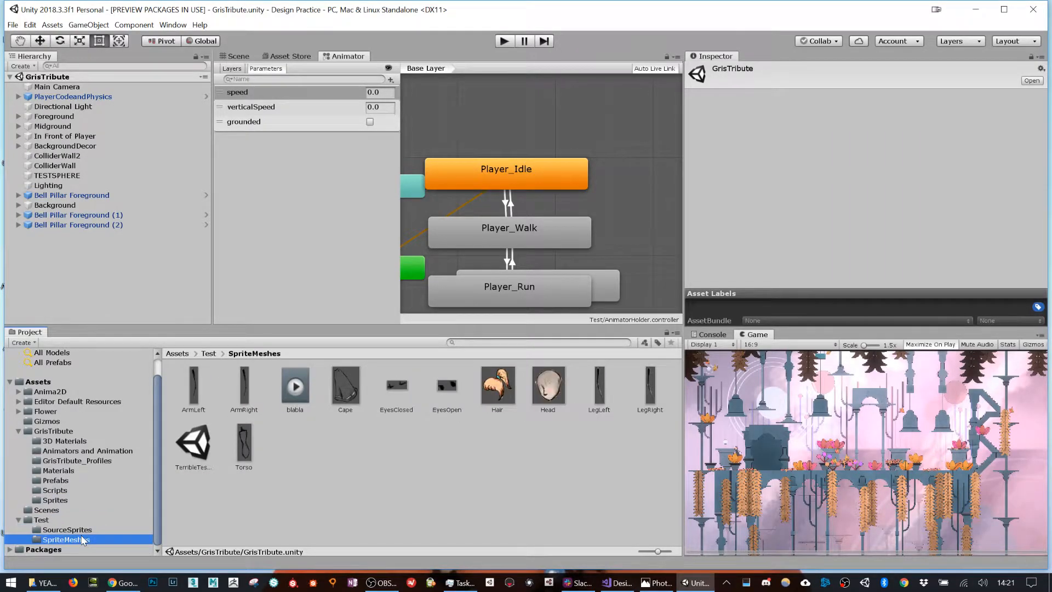
# - Open the Test assets folder, move the blabla state clear of Player_Run in the Animator graph, and line Player_Run up under Player_Walk
pyautogui.press('Up')
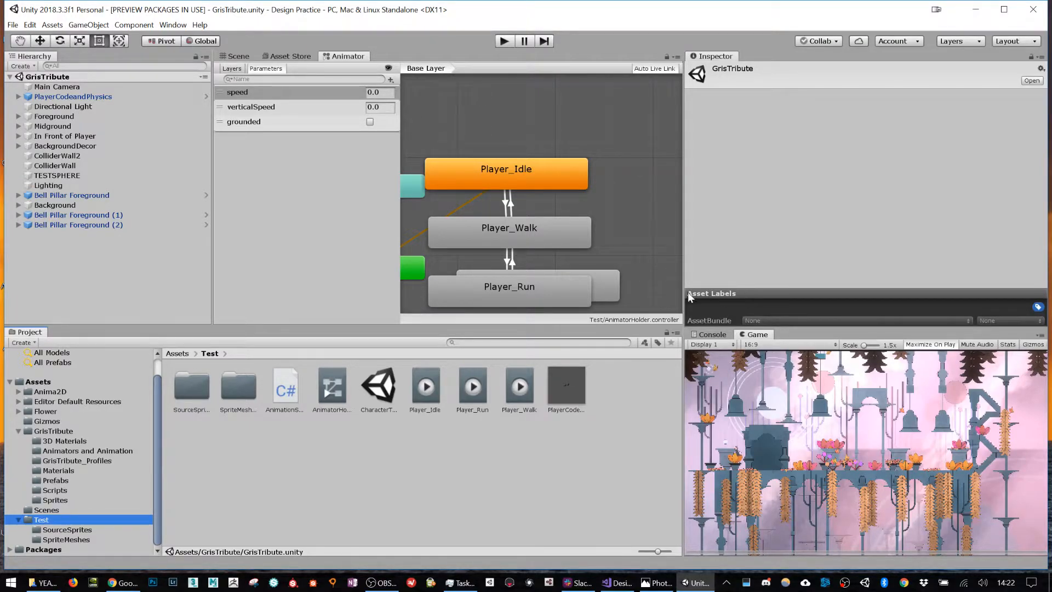
pyautogui.click(534, 301)
pyautogui.moveTo(534, 301)
pyautogui.mouseDown()
pyautogui.moveTo(553, 166)
pyautogui.moveTo(557, 255)
pyautogui.moveTo(544, 292)
pyautogui.mouseUp()
pyautogui.moveTo(612, 257); pyautogui.dragTo(583, 163, button='middle')
pyautogui.moveTo(580, 204); pyautogui.dragTo(629, 291)
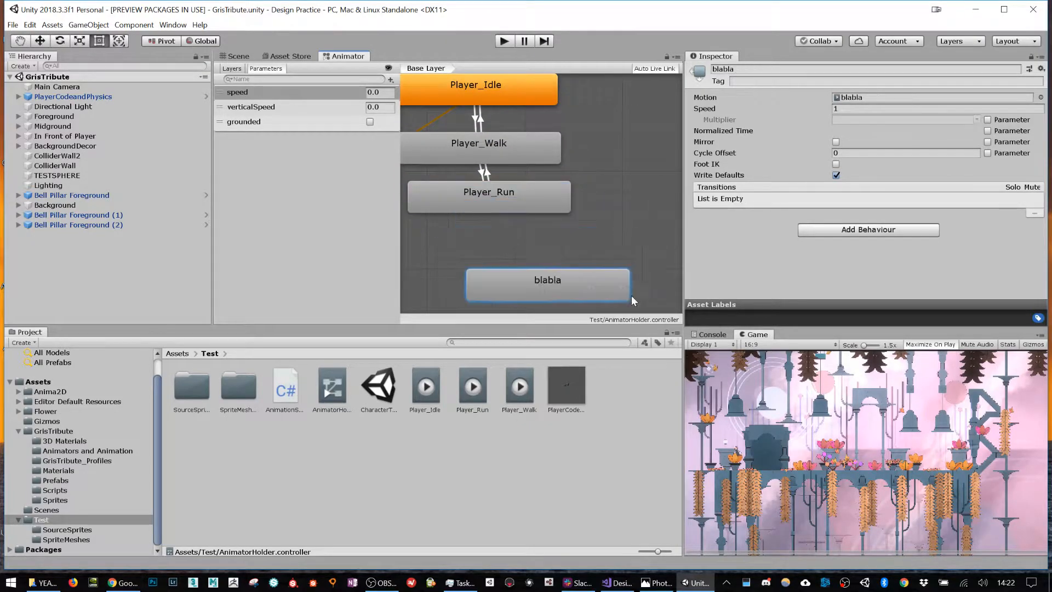
pyautogui.click(504, 215)
pyautogui.moveTo(504, 212); pyautogui.dragTo(562, 271, button='middle')
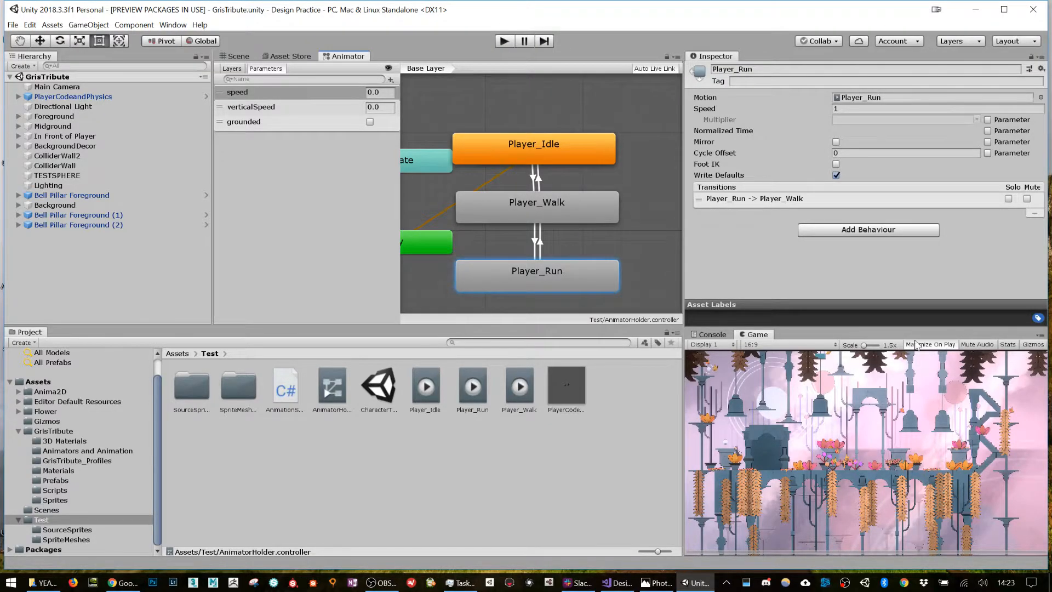
# - Review the components on PlayerCodeandPhysics, then select its AnimatorHolder child and expand it to show the body parts
pyautogui.click(26, 97)
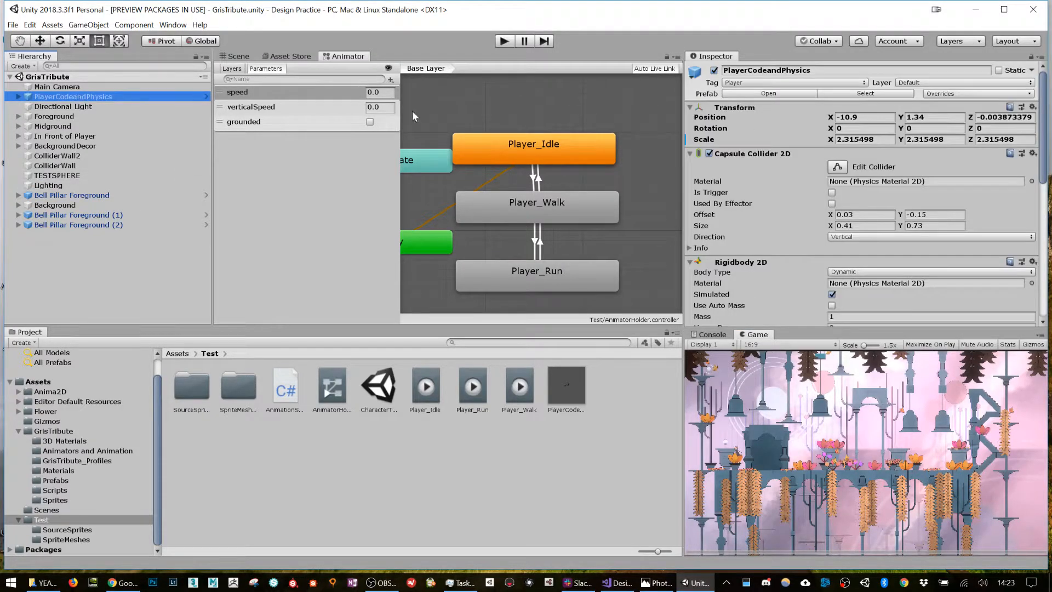
pyautogui.scroll(-10, 786, 219)
pyautogui.scroll(10, 782, 245)
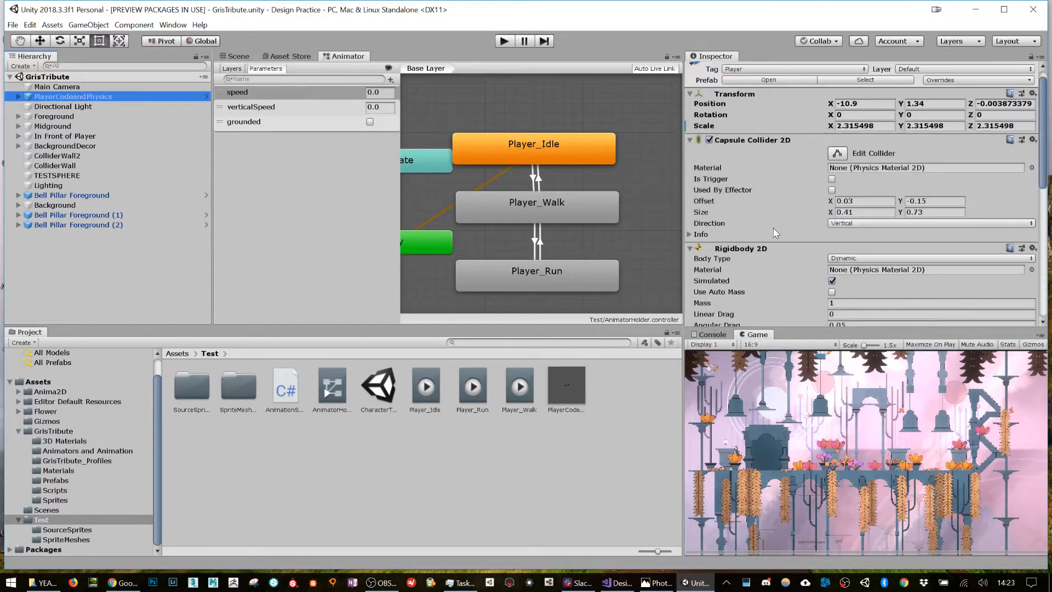
pyautogui.click(19, 96)
pyautogui.click(62, 106)
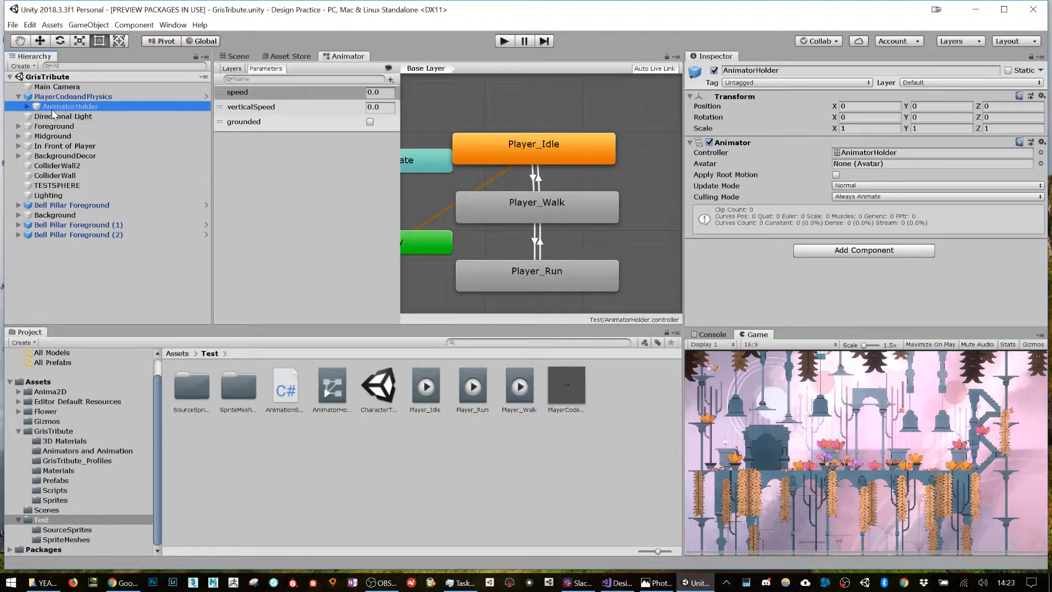
pyautogui.click(27, 107)
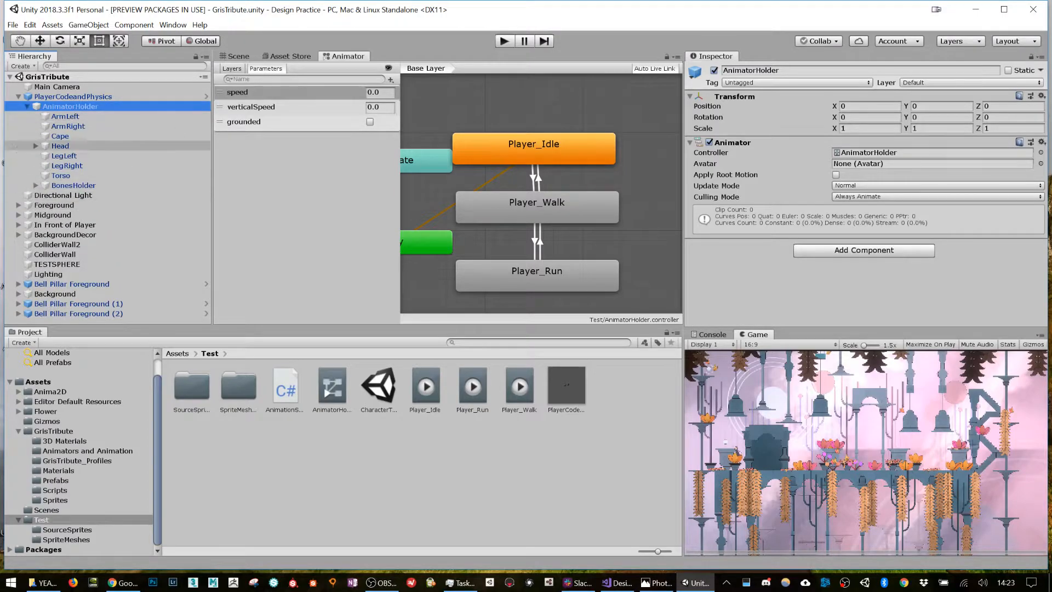
# - Run the scene, move the character, and examine the speed conditions on the transitions between Player_Idle, Player_Walk and Player_Run
pyautogui.click(504, 41)
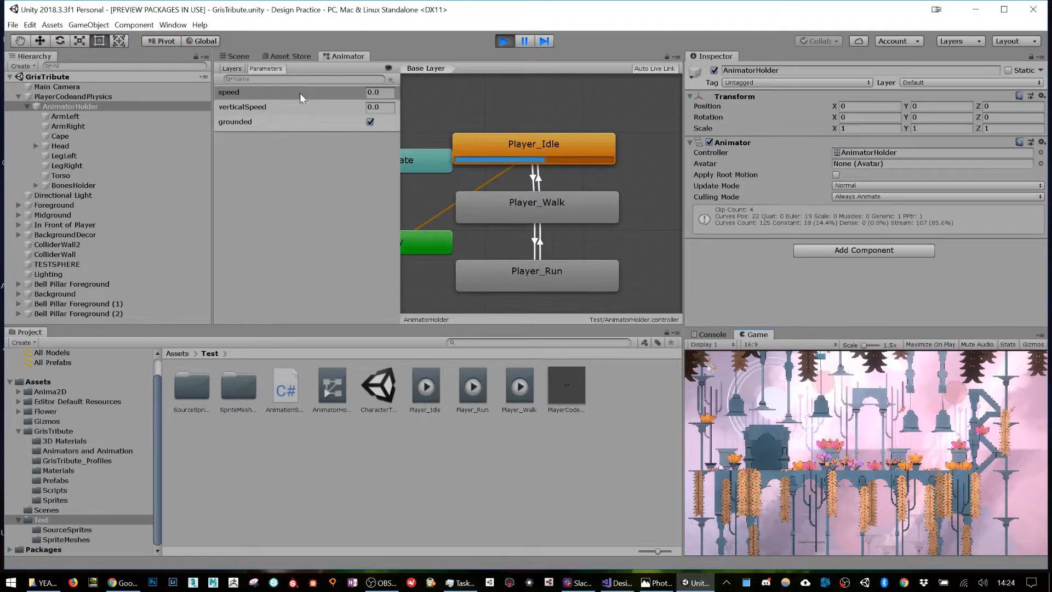
pyautogui.press('d')
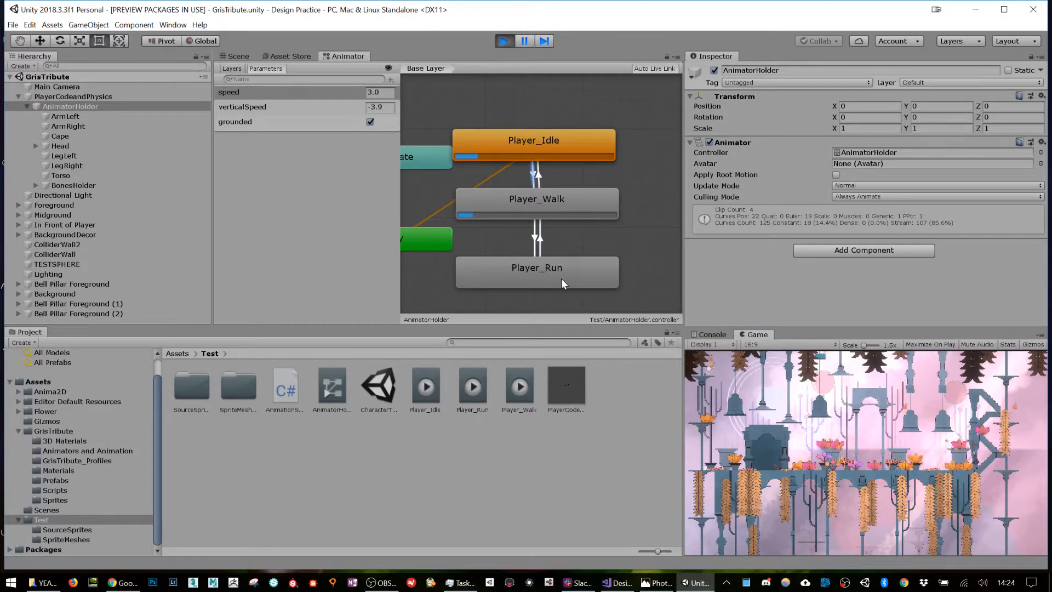
pyautogui.click(534, 175)
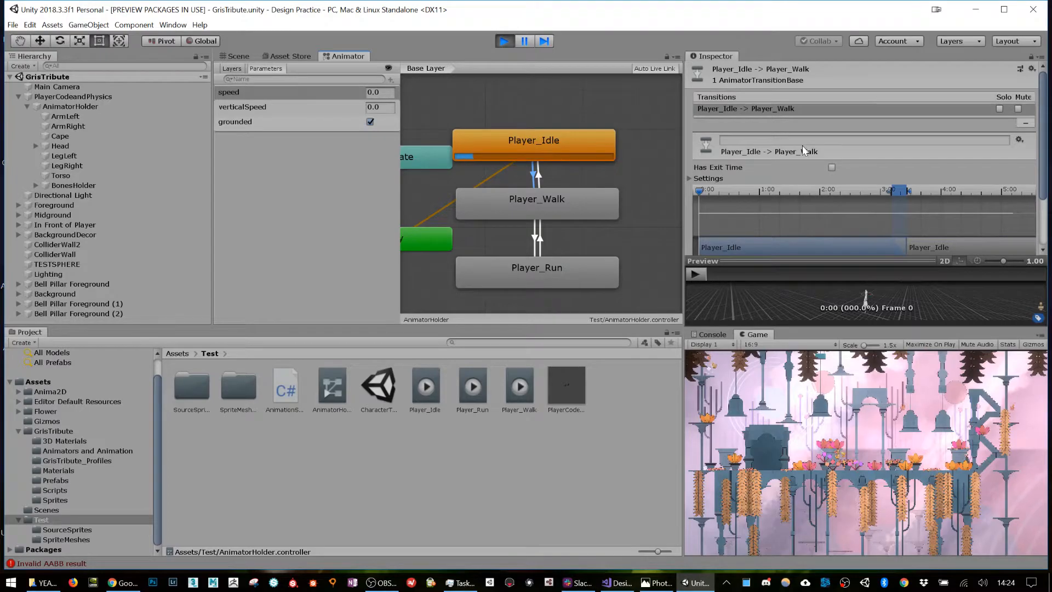
pyautogui.scroll(-3, 727, 243)
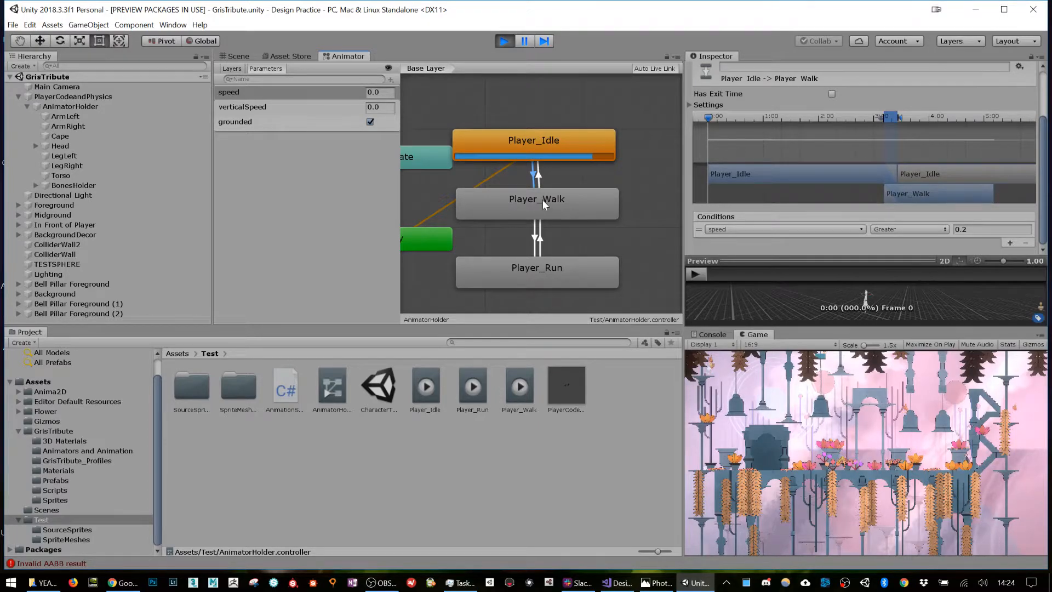
pyautogui.click(535, 238)
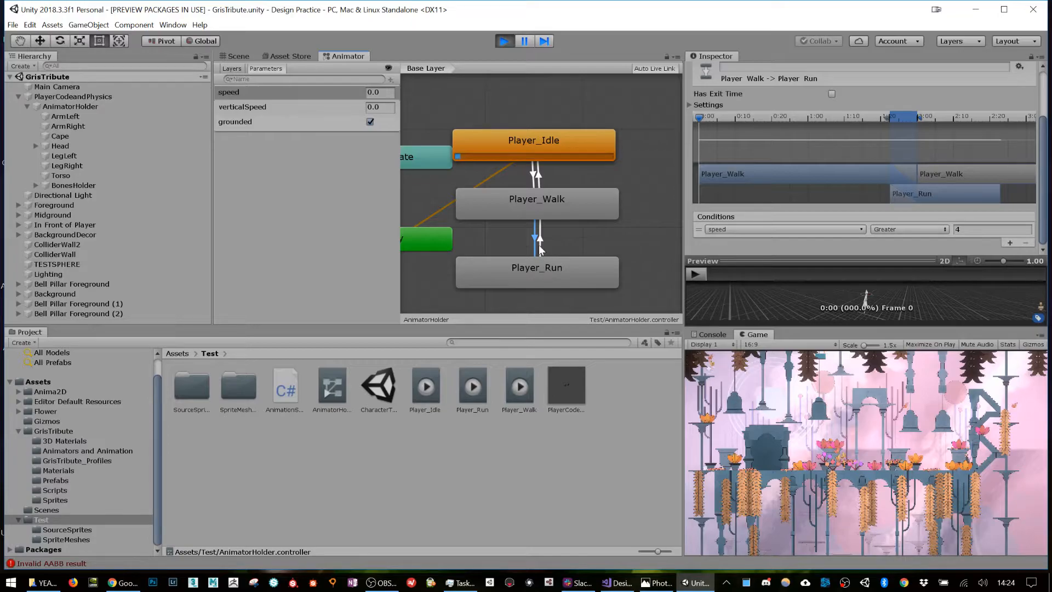
pyautogui.click(543, 239)
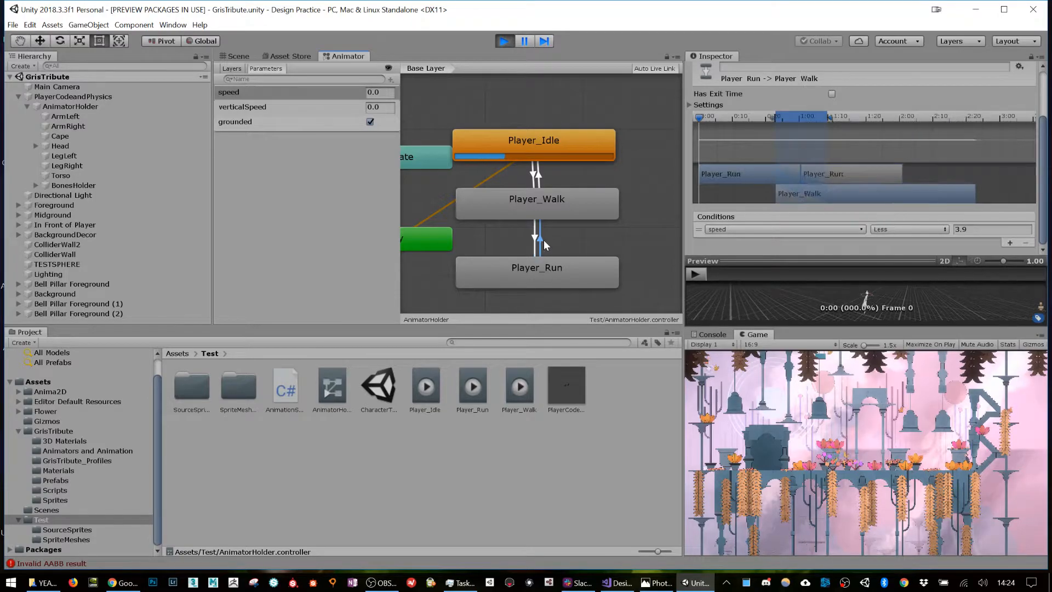
pyautogui.click(538, 176)
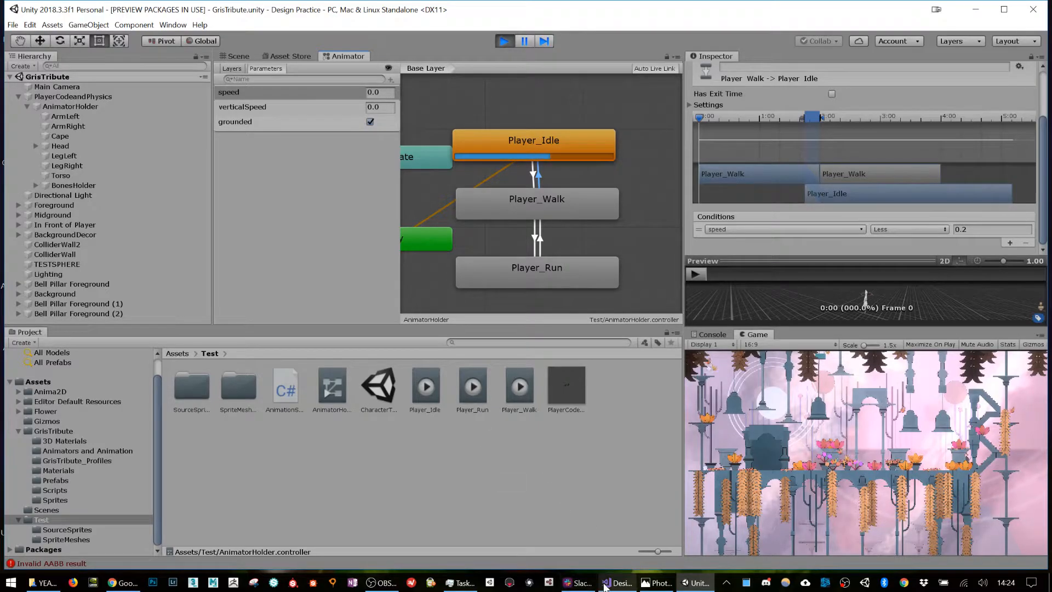
# - Switch to Visual Studio, highlight the anim.SetFloat("speed", ...) statement in the AnimationScriptUsingAddForce script, and return to Unity
pyautogui.click(618, 582)
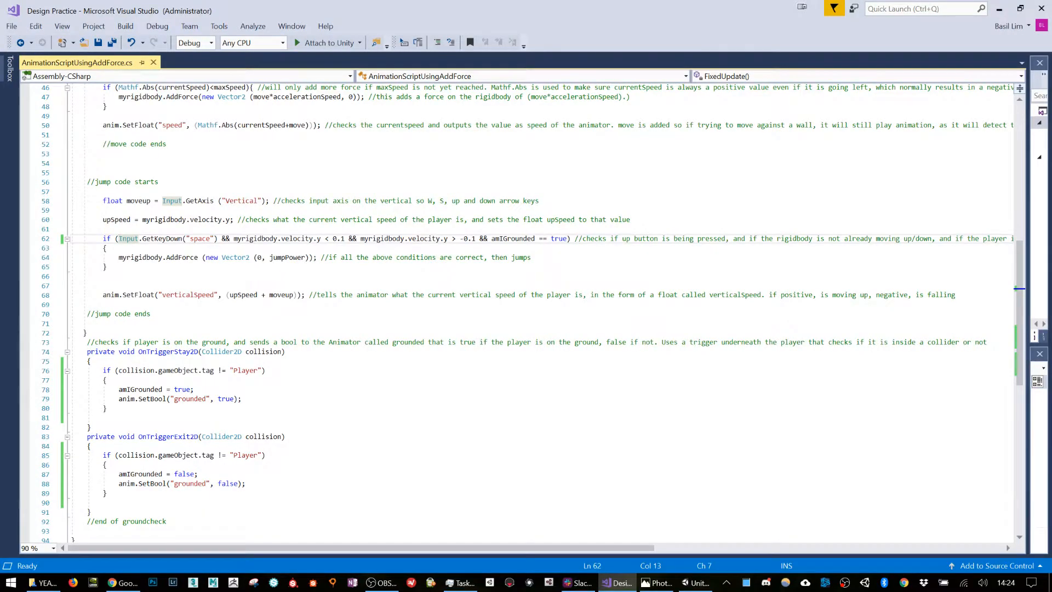
pyautogui.scroll(3, 525, 312)
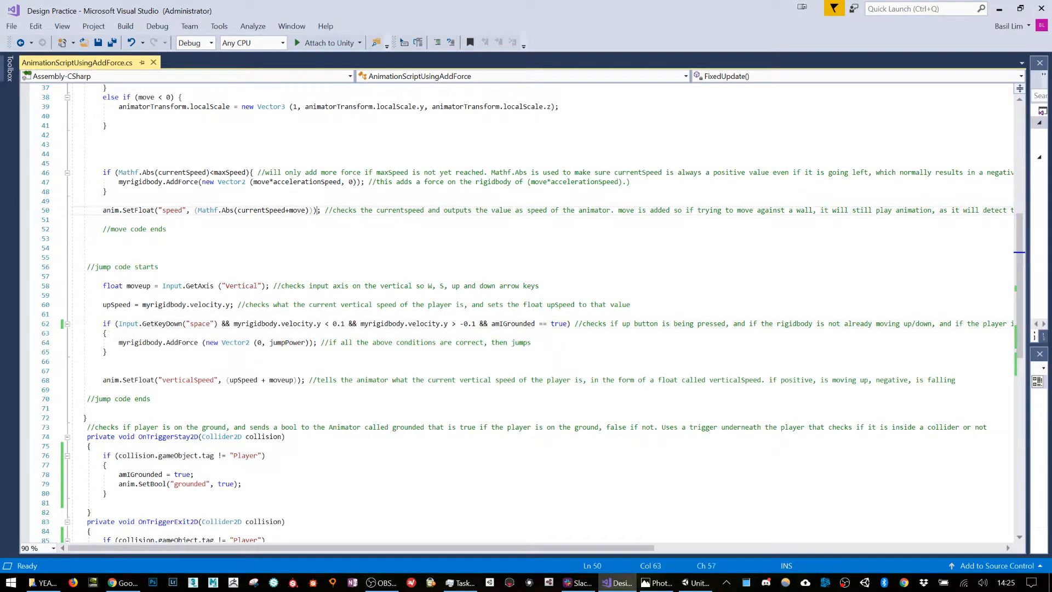
pyautogui.moveTo(317, 210); pyautogui.dragTo(102, 210)
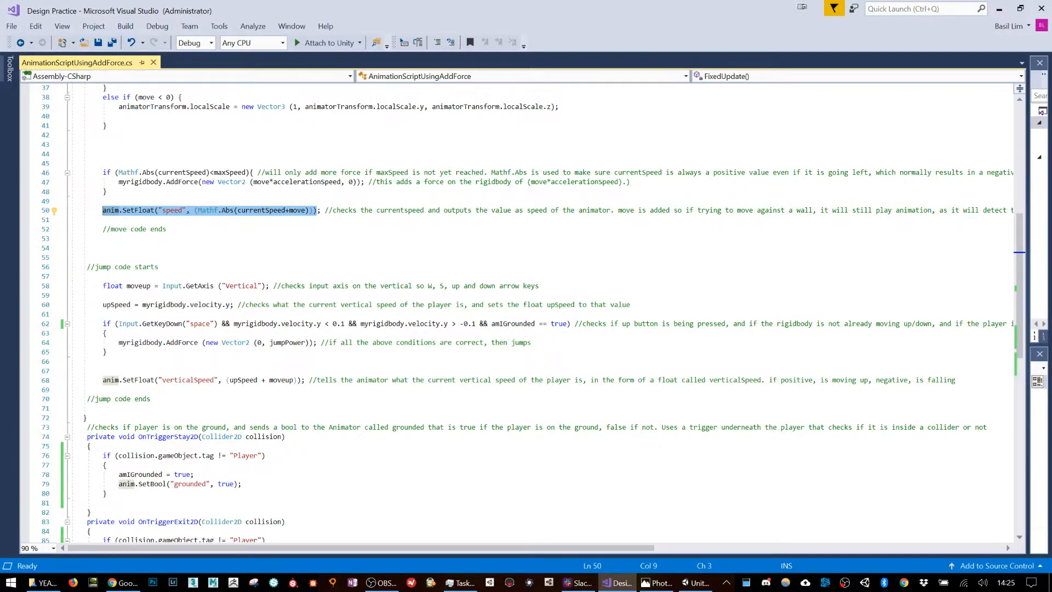
pyautogui.click(999, 9)
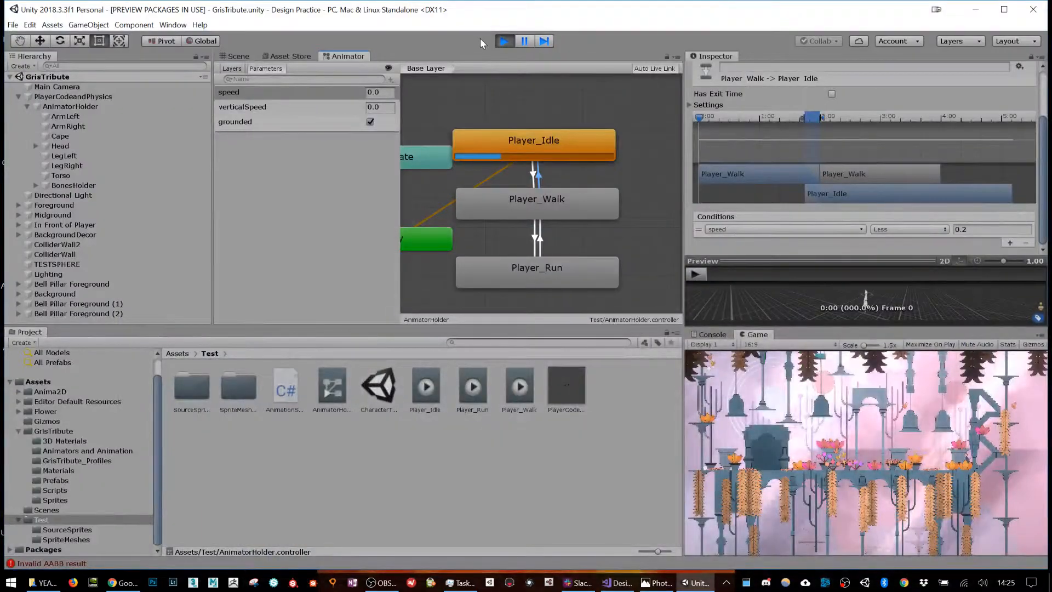
# - Exit Play mode and create a new scene, with the SourceSprites folder open
pyautogui.click(504, 41)
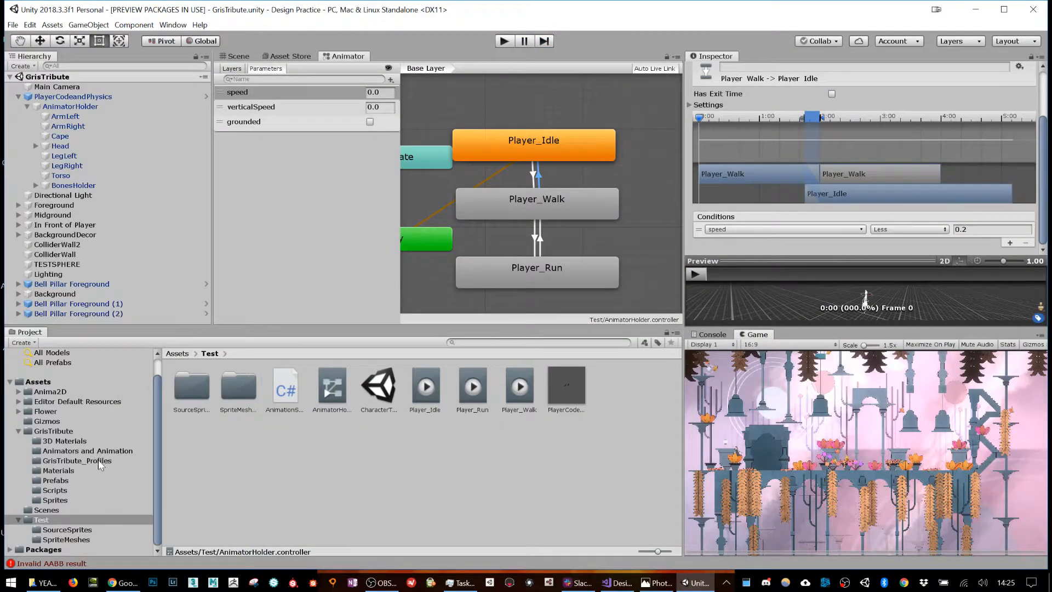
pyautogui.click(79, 530)
pyautogui.click(12, 24)
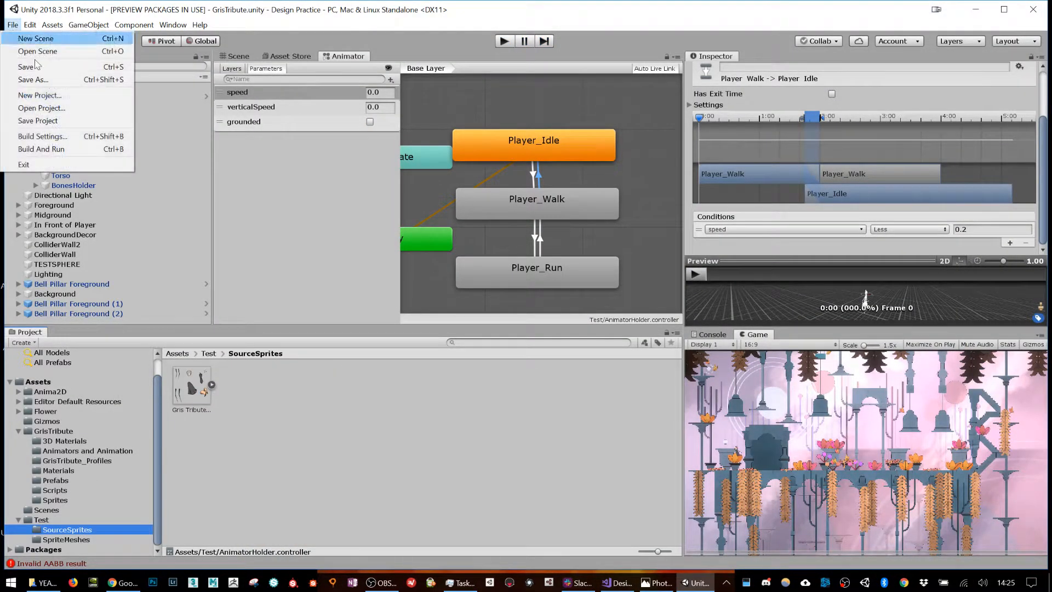
pyautogui.click(35, 39)
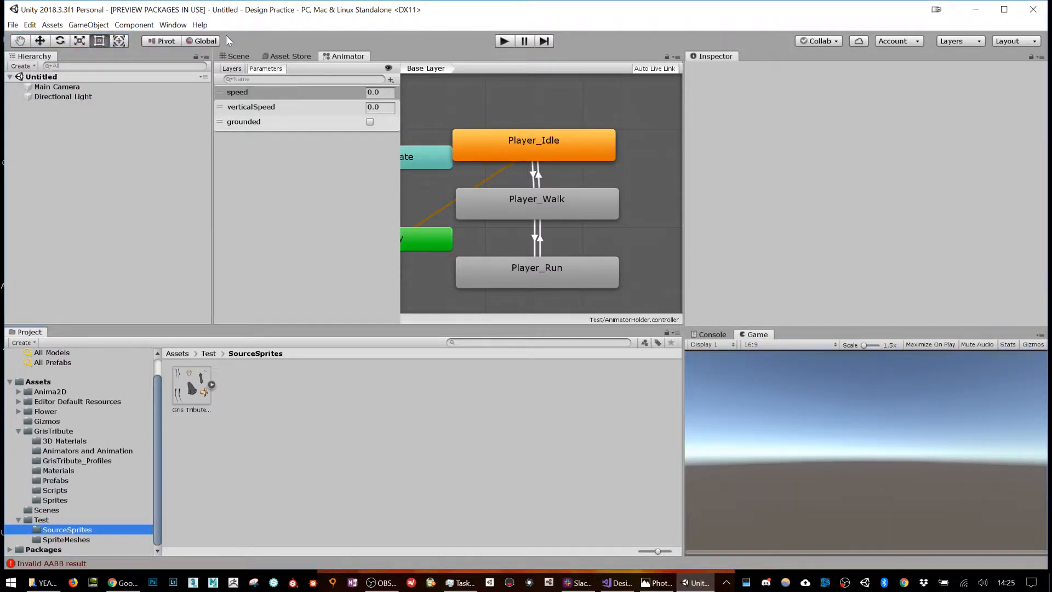
# - Show the Scene view and enlarge it by shrinking the Hierarchy, Inspector and Project areas
pyautogui.click(238, 60)
pyautogui.moveTo(211, 122); pyautogui.dragTo(83, 130)
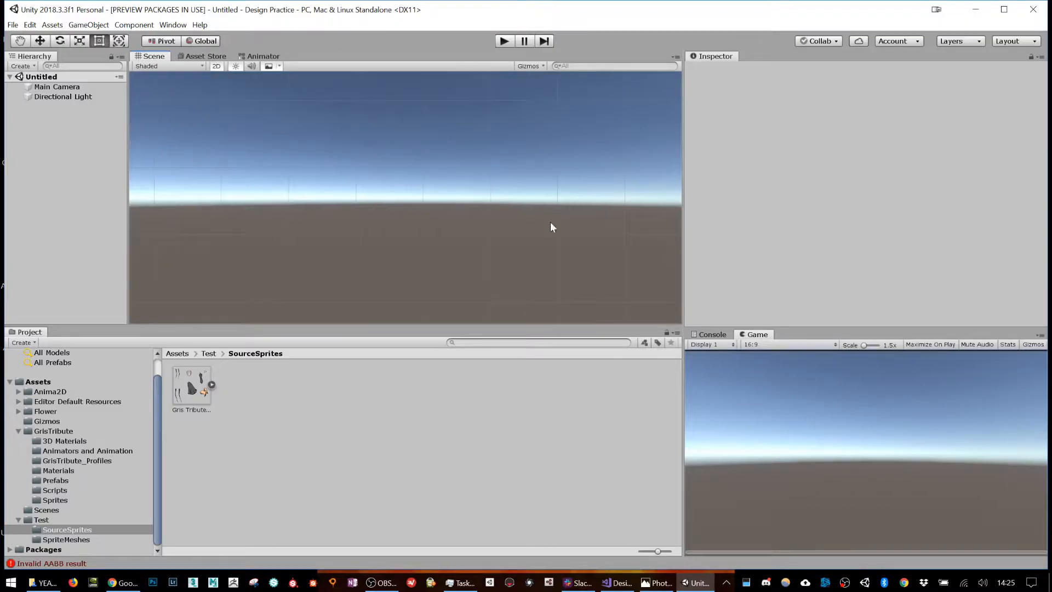
pyautogui.moveTo(680, 231); pyautogui.dragTo(850, 246)
pyautogui.click(652, 326)
pyautogui.moveTo(653, 326); pyautogui.dragTo(655, 407)
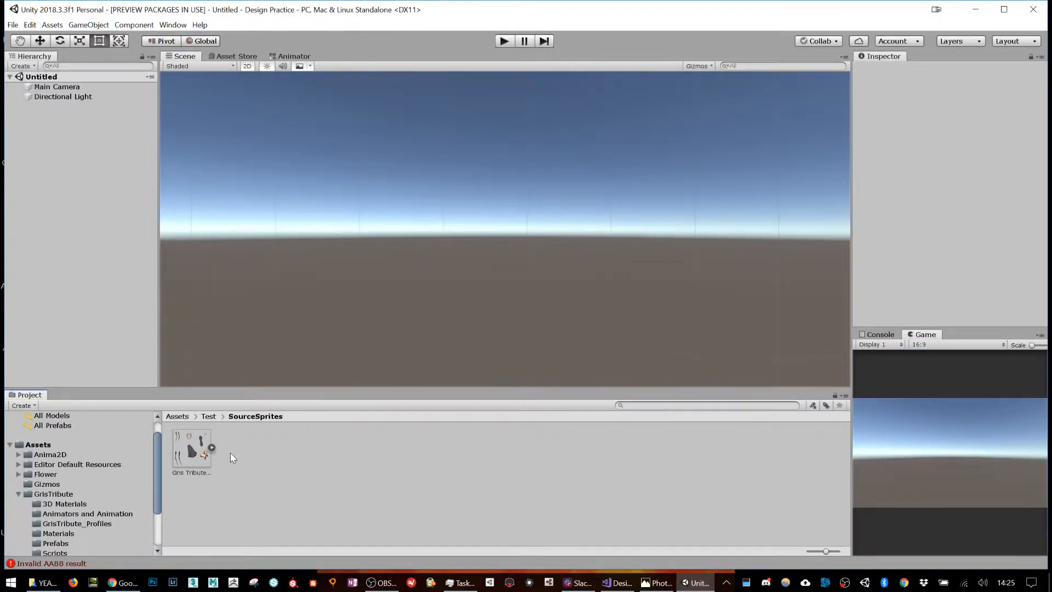
# - Preview the slices of the Gris Tribute Level_Char texture, widen its import settings, and open it in the Sprite Editor
pyautogui.click(193, 459)
pyautogui.click(211, 447)
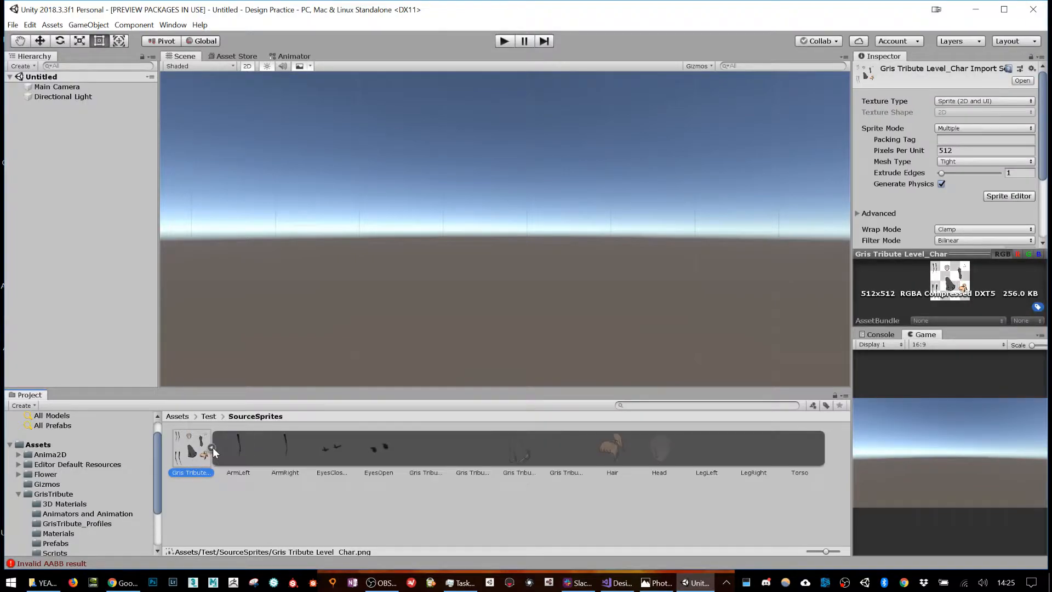
pyautogui.click(213, 447)
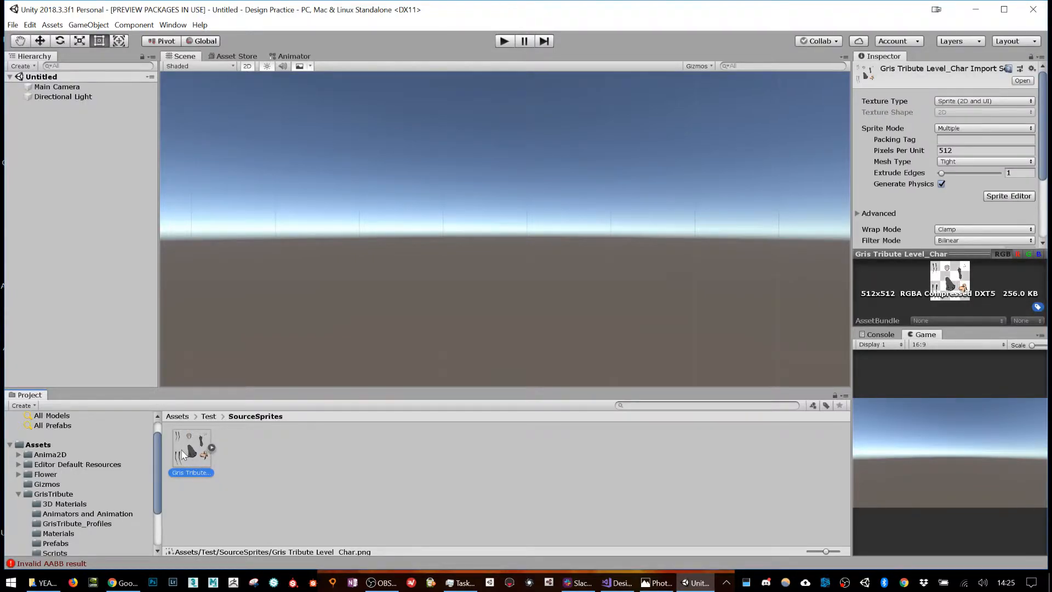
pyautogui.moveTo(853, 169); pyautogui.dragTo(743, 170)
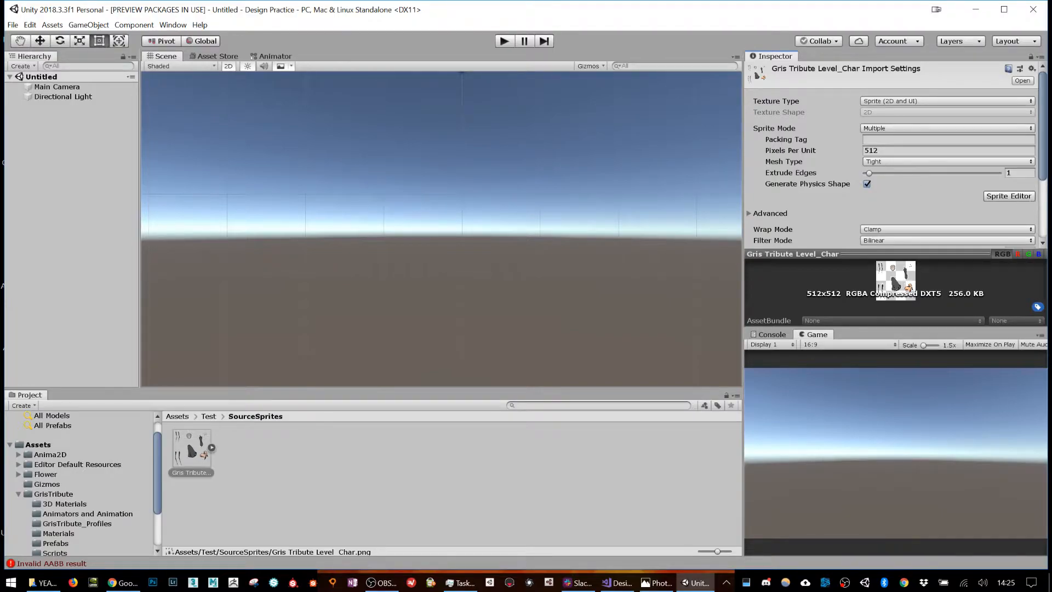
pyautogui.click(998, 199)
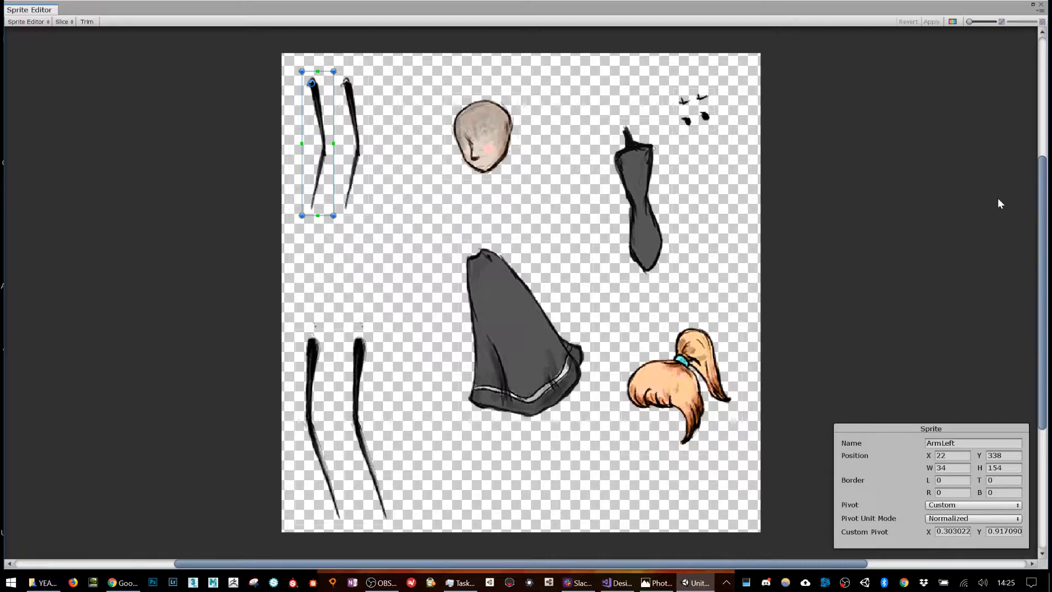
# - Review the pivots of the arm and head slices, nudging the ArmRight pivot at the shoulder
pyautogui.click(357, 142)
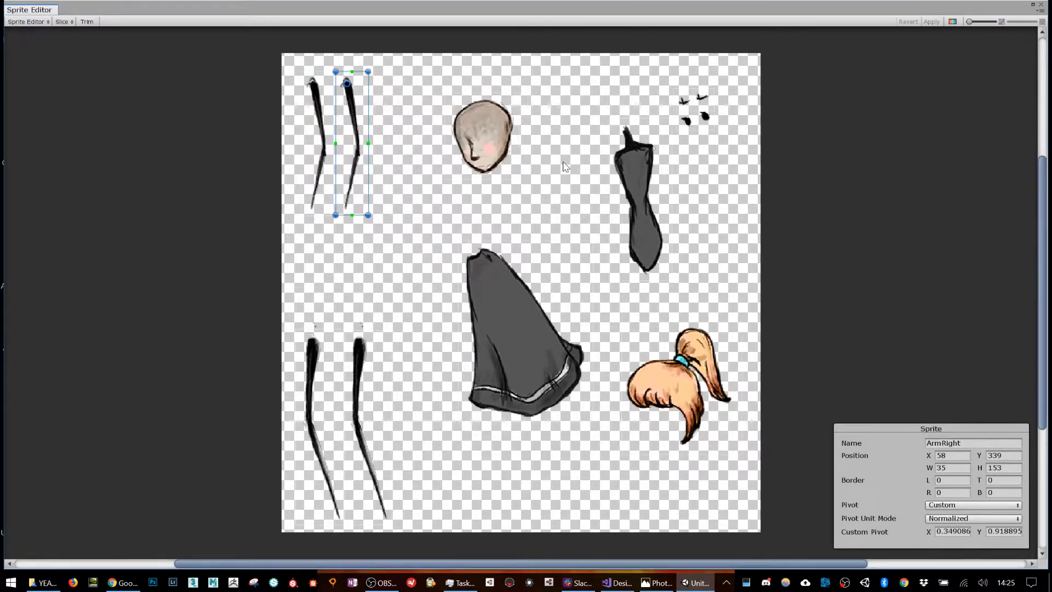
pyautogui.click(488, 136)
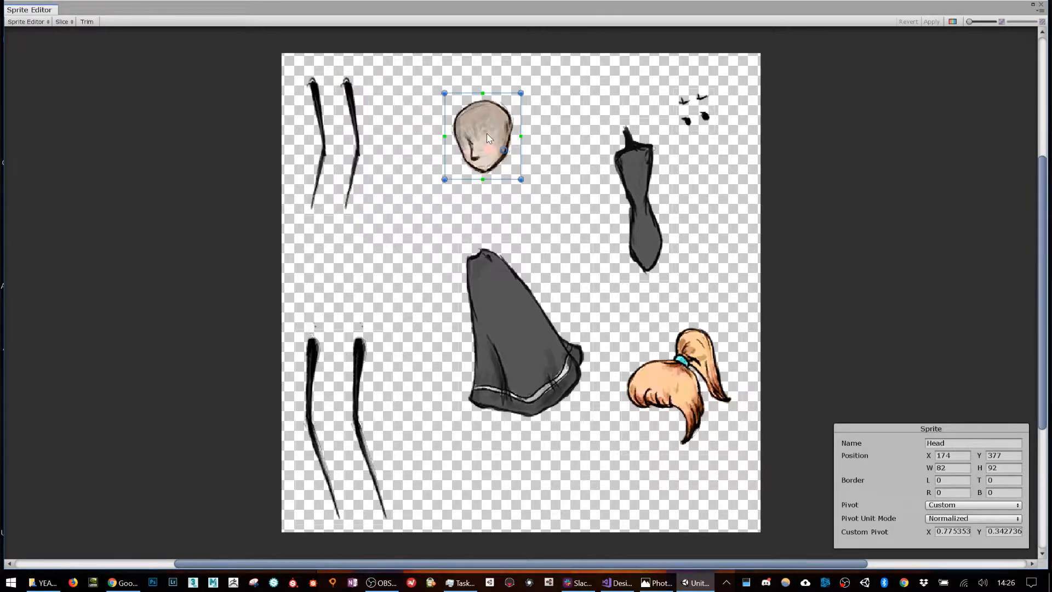
pyautogui.click(347, 107)
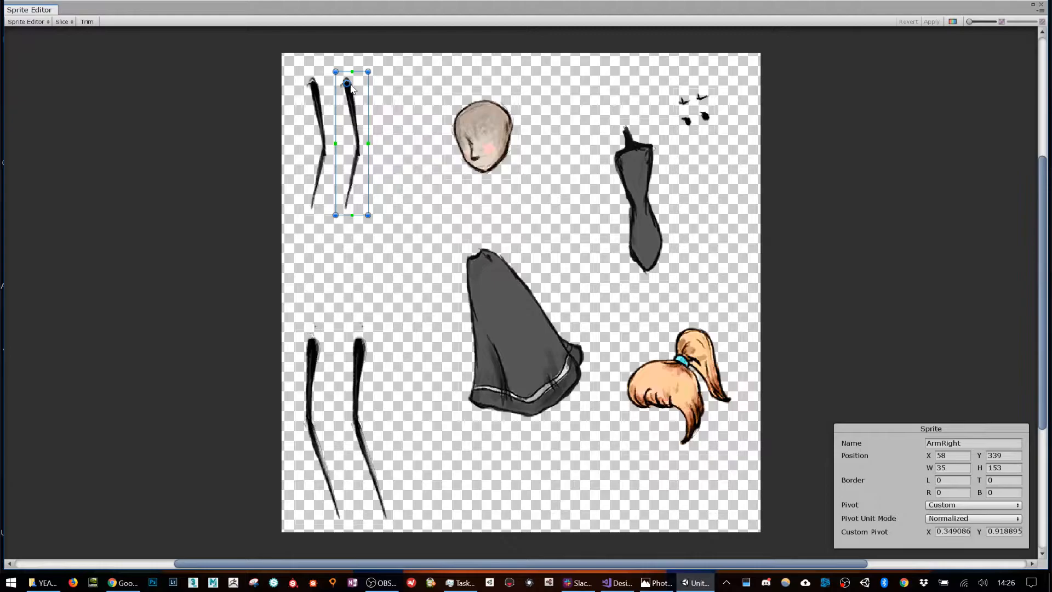
pyautogui.moveTo(348, 83); pyautogui.dragTo(346, 83)
pyautogui.click(315, 99)
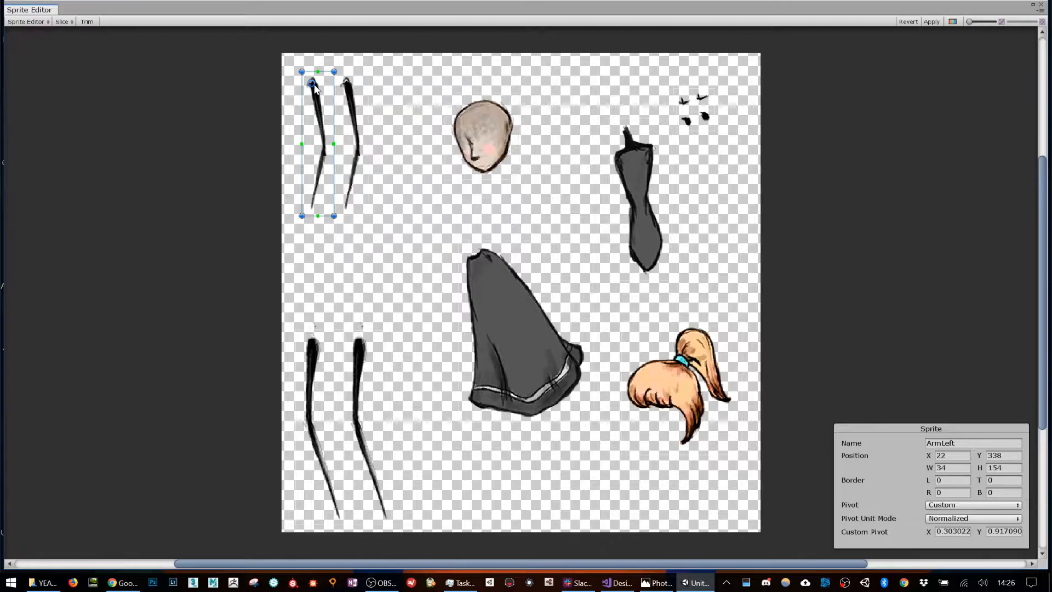
pyautogui.click(488, 123)
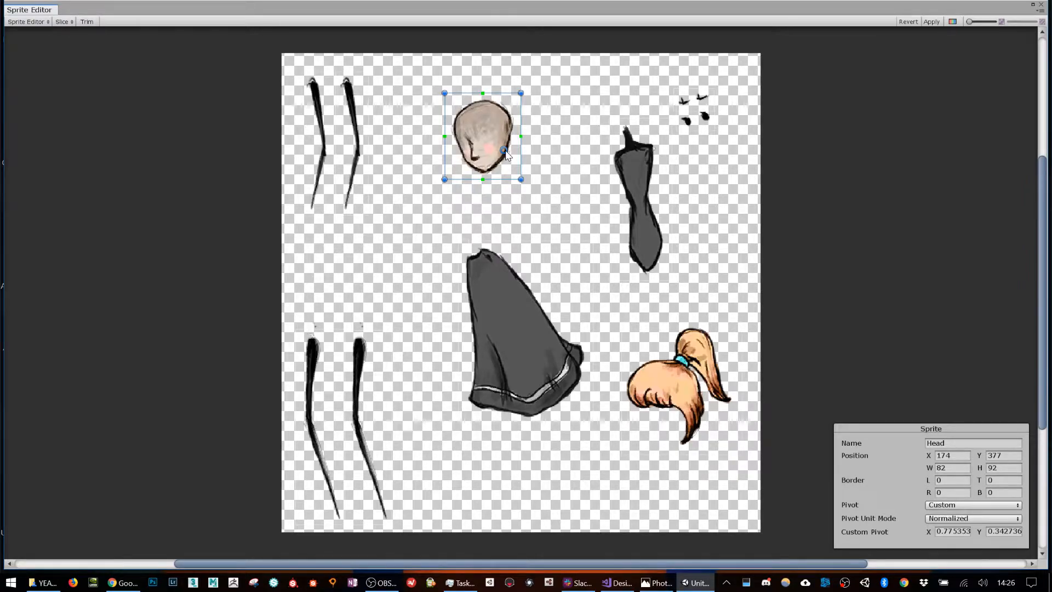
# - Nudge the skirt slice's pivot near the waist to about 0.18, 0.84, and check the available Sprite Editor modes
pyautogui.click(503, 307)
pyautogui.moveTo(483, 270); pyautogui.dragTo(483, 271)
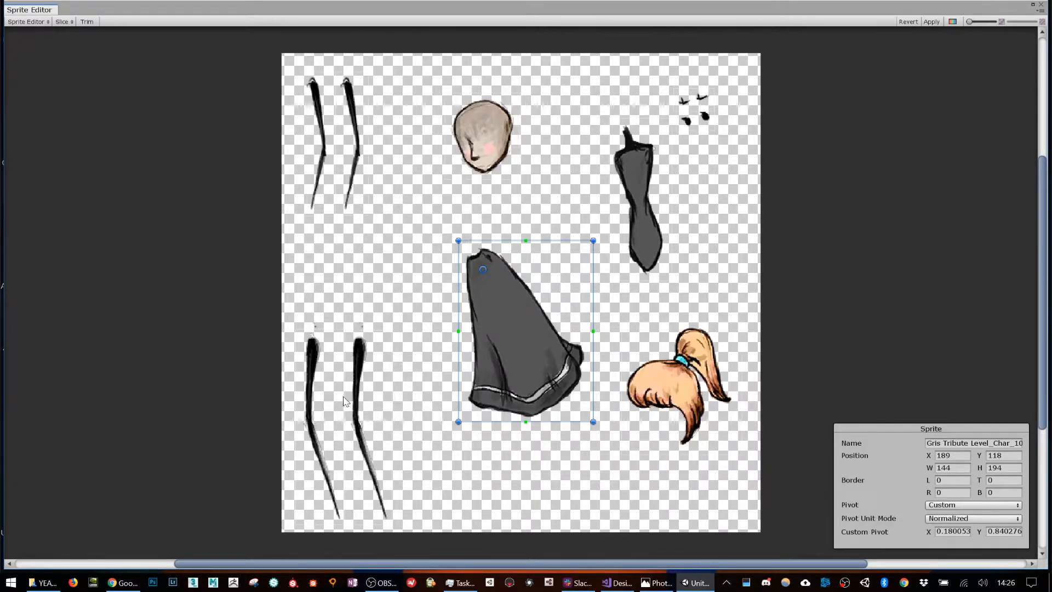
pyautogui.click(27, 21)
pyautogui.click(68, 30)
pyautogui.click(68, 25)
# - Nudge the Torso slice's pivot slightly at the waist, and select the Hair slice to check its pivot
pyautogui.click(652, 168)
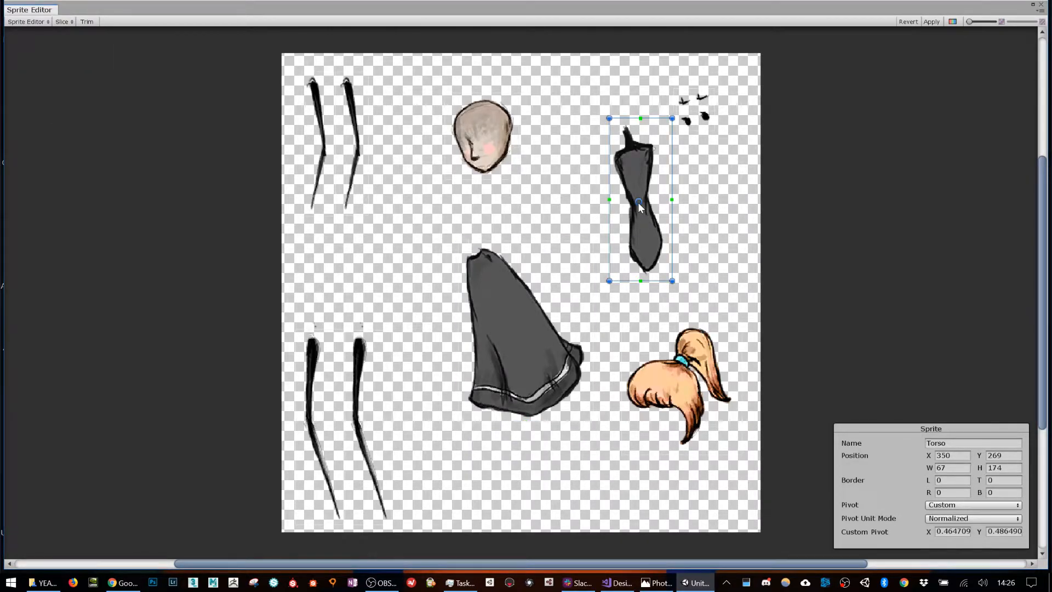
pyautogui.moveTo(639, 205); pyautogui.dragTo(642, 207)
pyautogui.click(664, 414)
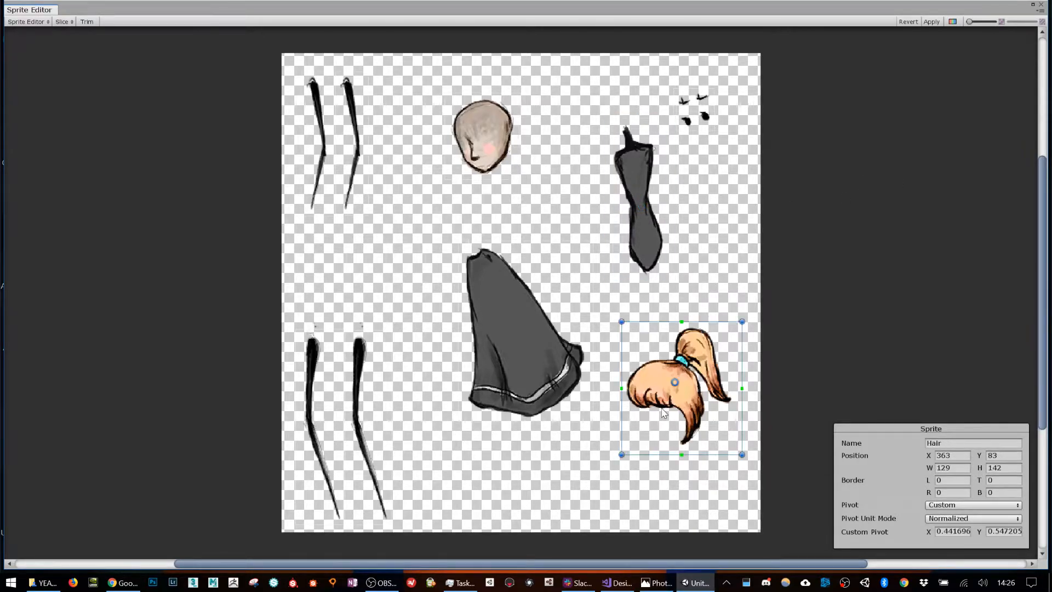
# - Check the pivots of the skirt, Head and EyesOpen slices, and look at the automatic slicing options
pyautogui.click(474, 335)
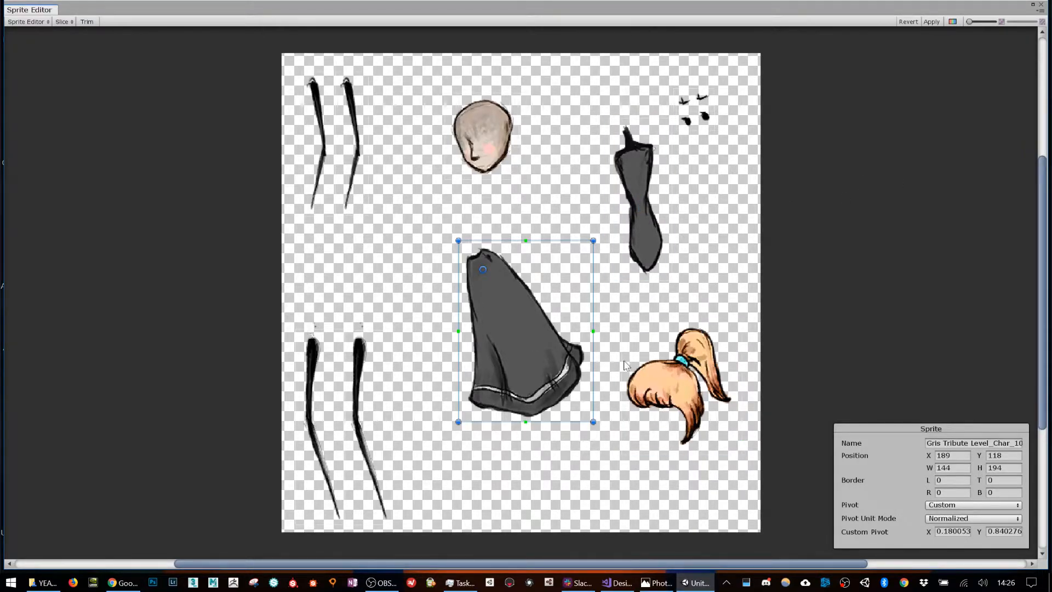
pyautogui.click(476, 113)
pyautogui.click(66, 22)
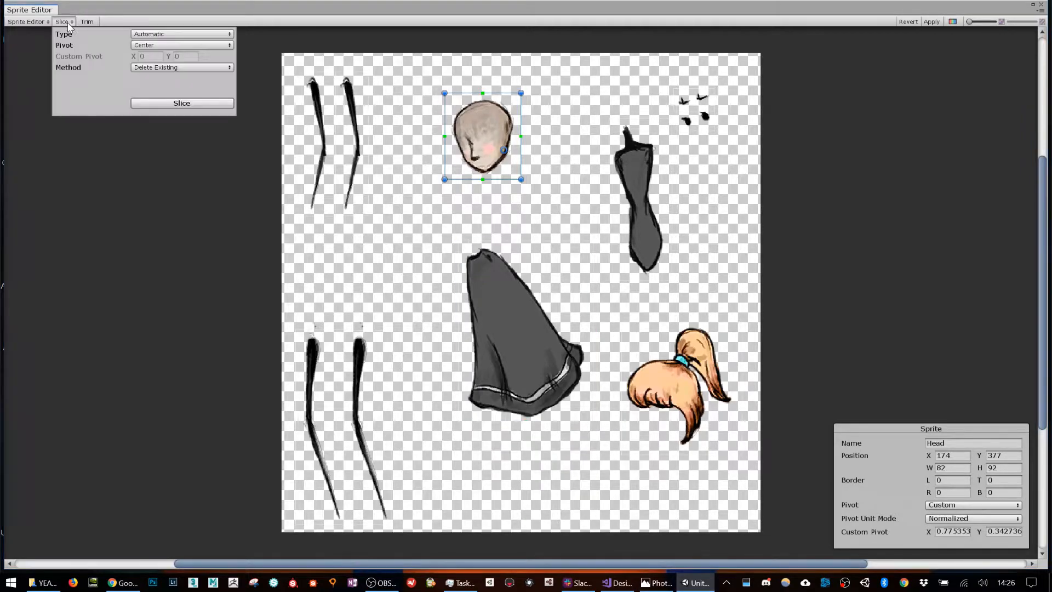
pyautogui.click(175, 169)
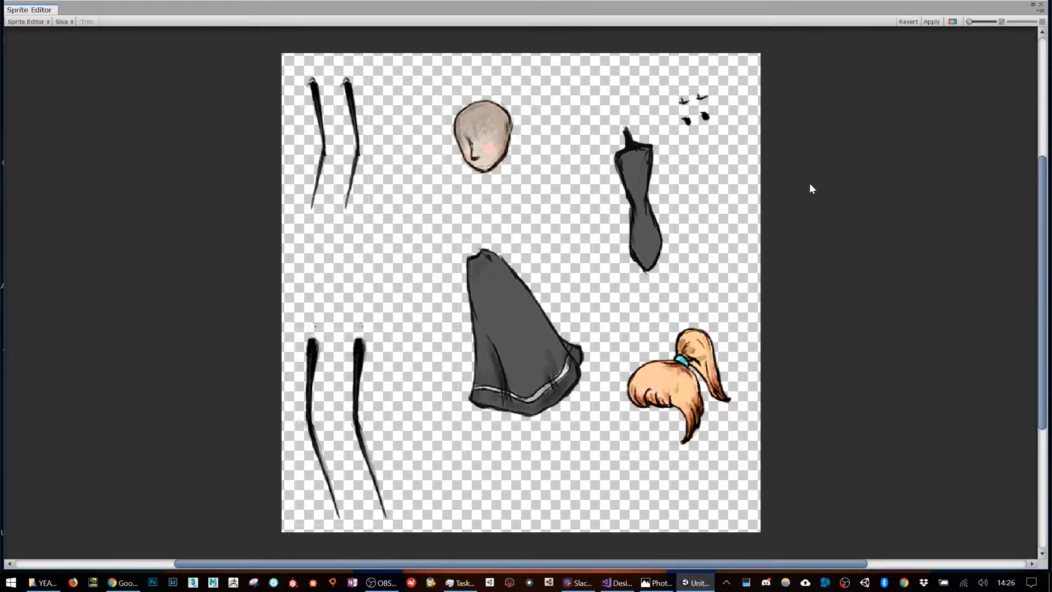
pyautogui.click(693, 128)
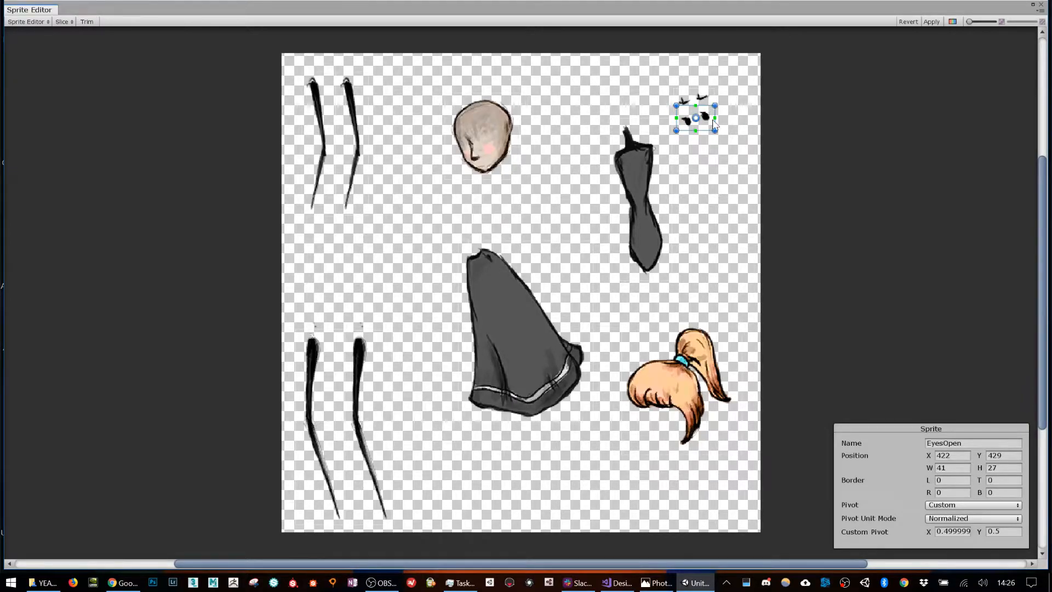
# - Try drawing new rectangular slices in the empty area beside the torso, about 37 by 33 and 53 by 46 pixels
pyautogui.moveTo(693, 158); pyautogui.dragTo(725, 189)
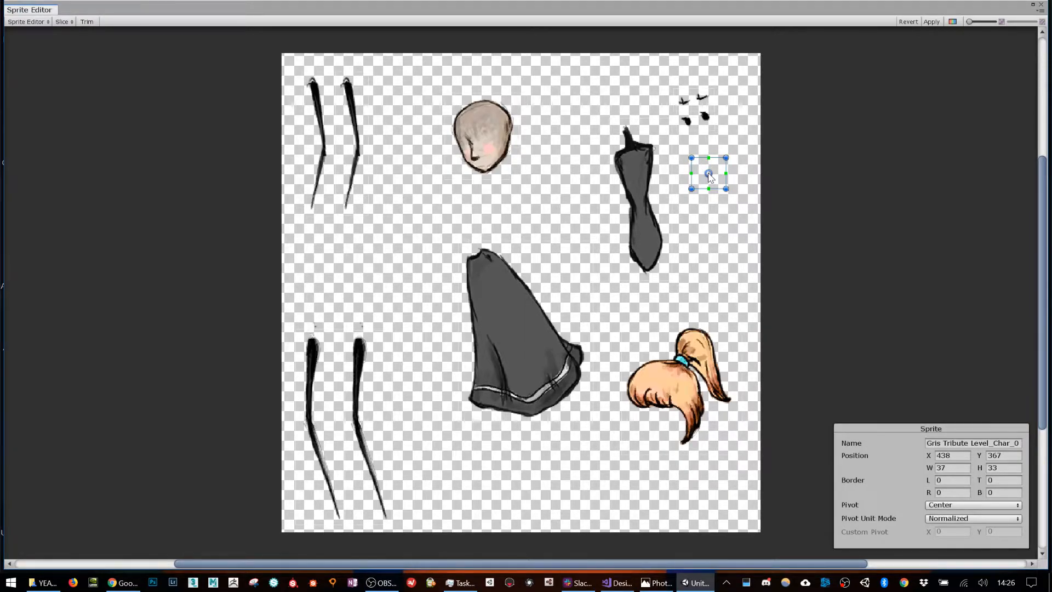
pyautogui.click(720, 207)
pyautogui.click(716, 169)
pyautogui.press('Delete')
pyautogui.moveTo(667, 154); pyautogui.dragTo(731, 160)
pyautogui.hotkey('ctrl', 'z')
pyautogui.hotkey('ctrl', 'z')
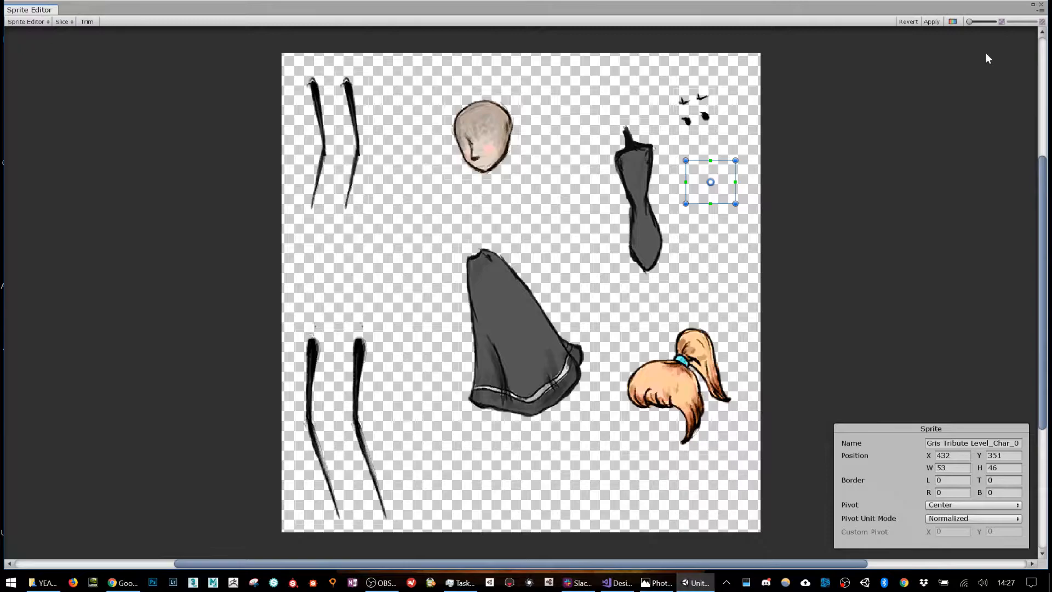
# - Close the Sprite Editor and revert the unapplied import settings of the character texture
pyautogui.click(1042, 4)
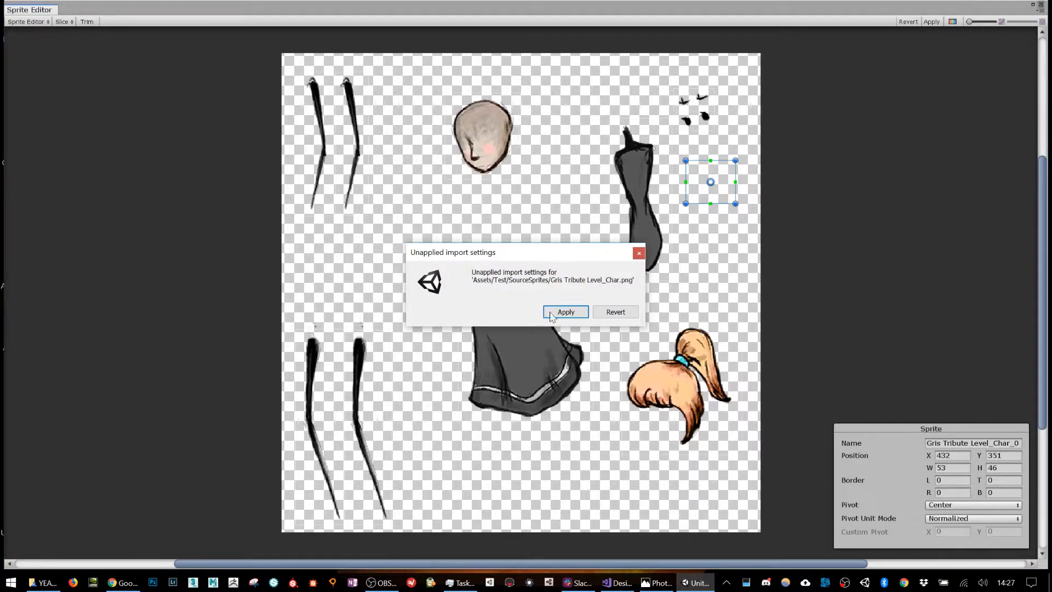
pyautogui.click(616, 312)
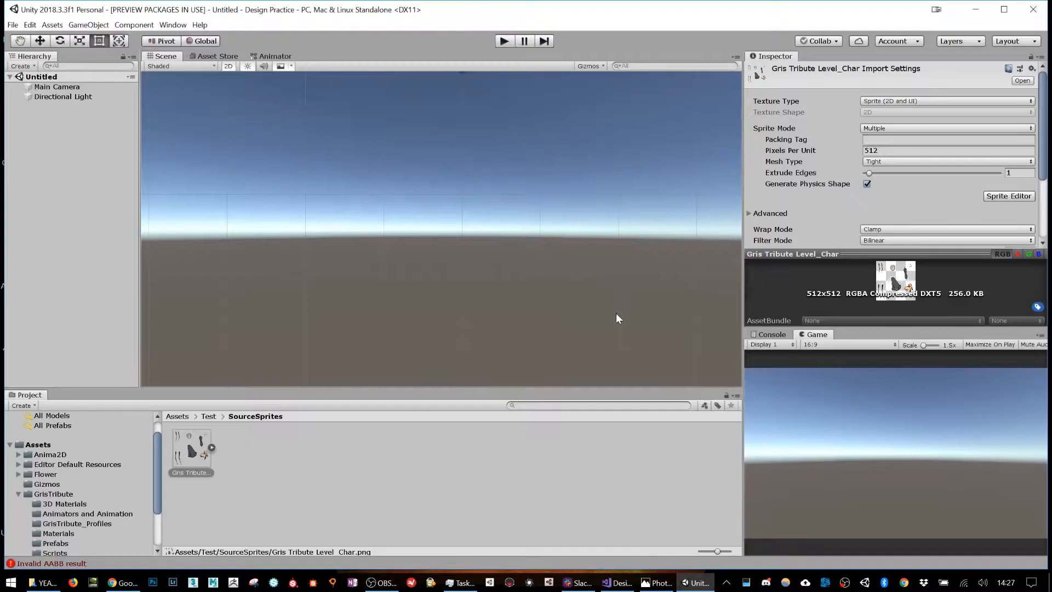
# - Expand the Gris Tribute Level_Char texture in SourceSprites and inspect its sliced sprites, including the arms, eyes and skirt
pyautogui.click(211, 448)
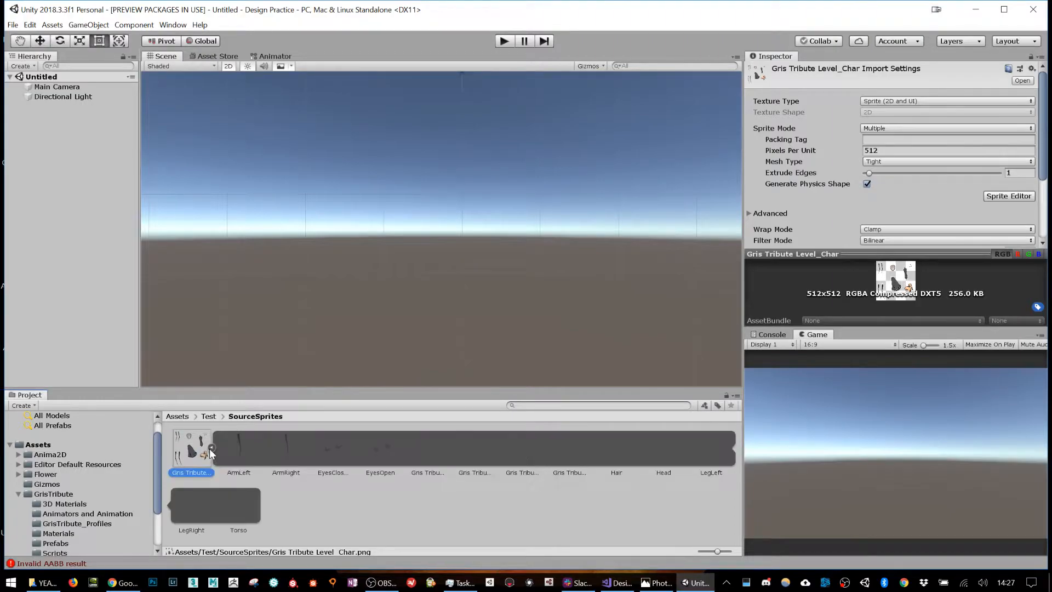
pyautogui.click(238, 445)
pyautogui.click(286, 443)
pyautogui.click(337, 448)
pyautogui.click(411, 450)
pyautogui.click(564, 452)
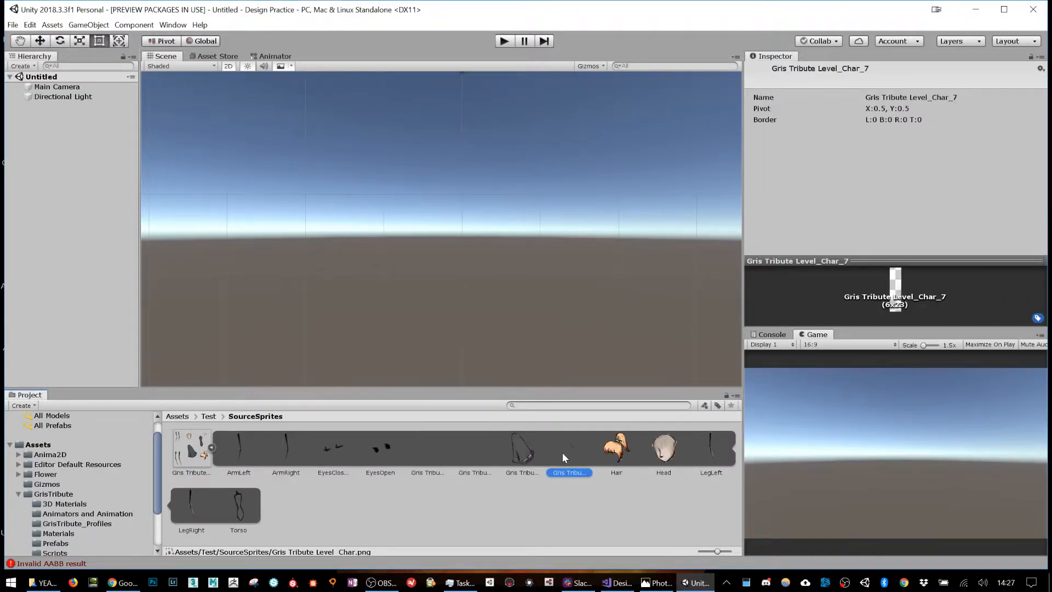
pyautogui.click(377, 448)
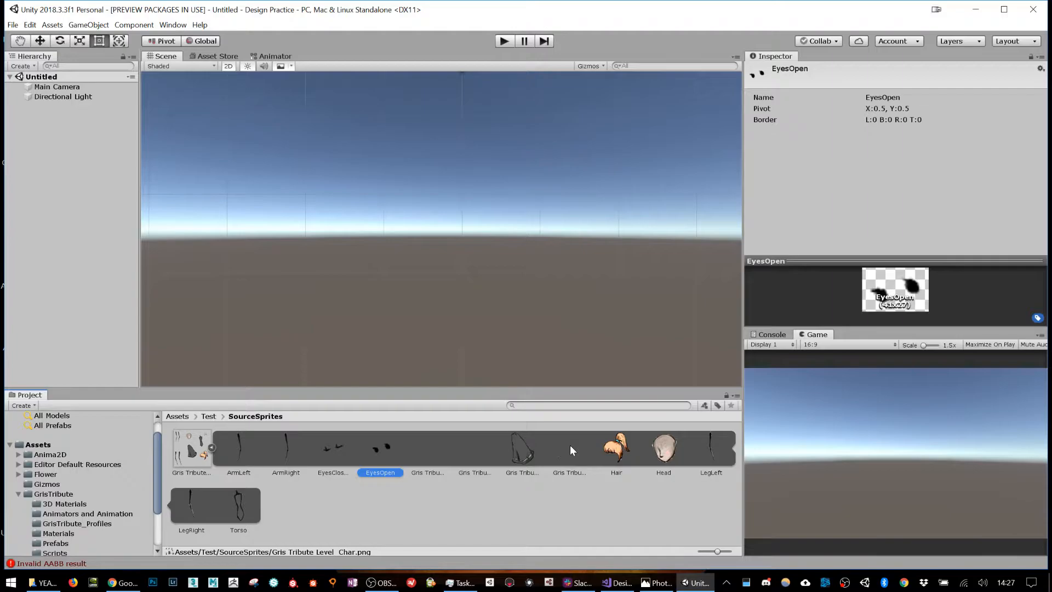
pyautogui.click(542, 462)
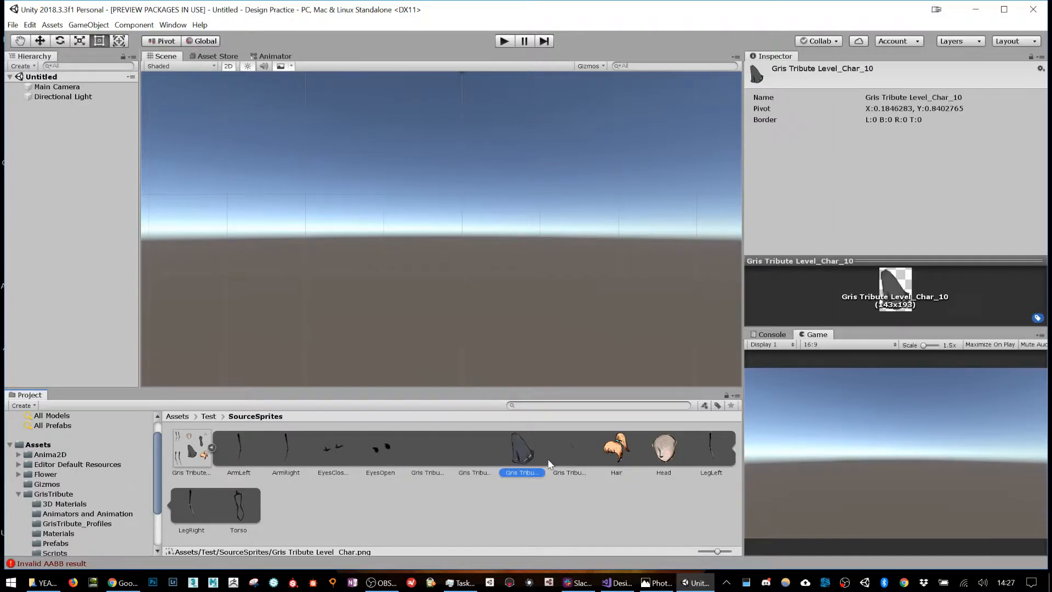
pyautogui.click(186, 451)
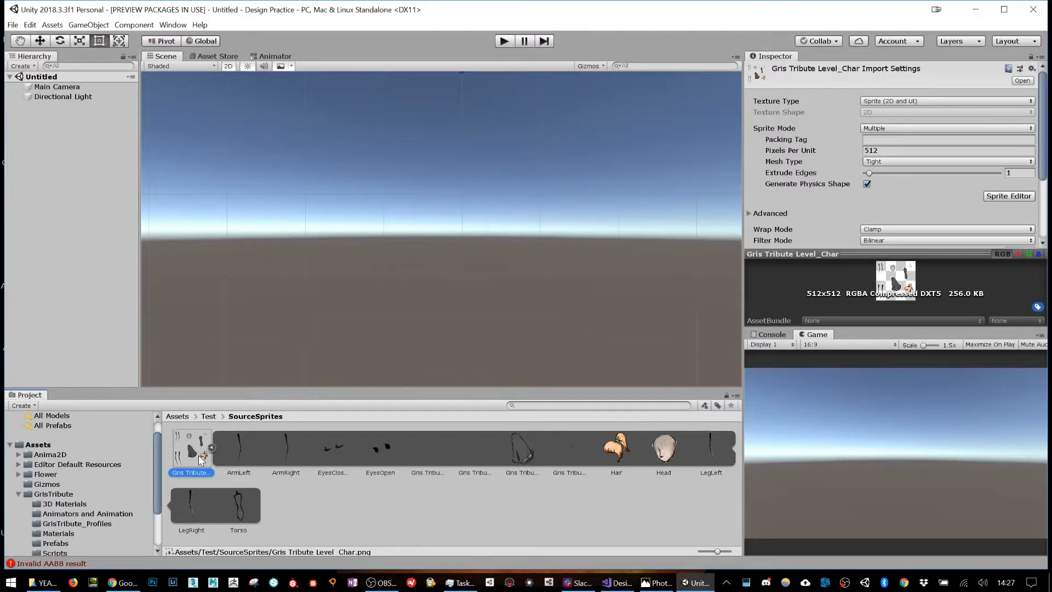
# - Try placing the ArmLeft sprite directly in the scene as a plain sprite, and delete it from the hierarchy
pyautogui.click(233, 453)
pyautogui.moveTo(234, 453); pyautogui.dragTo(347, 168)
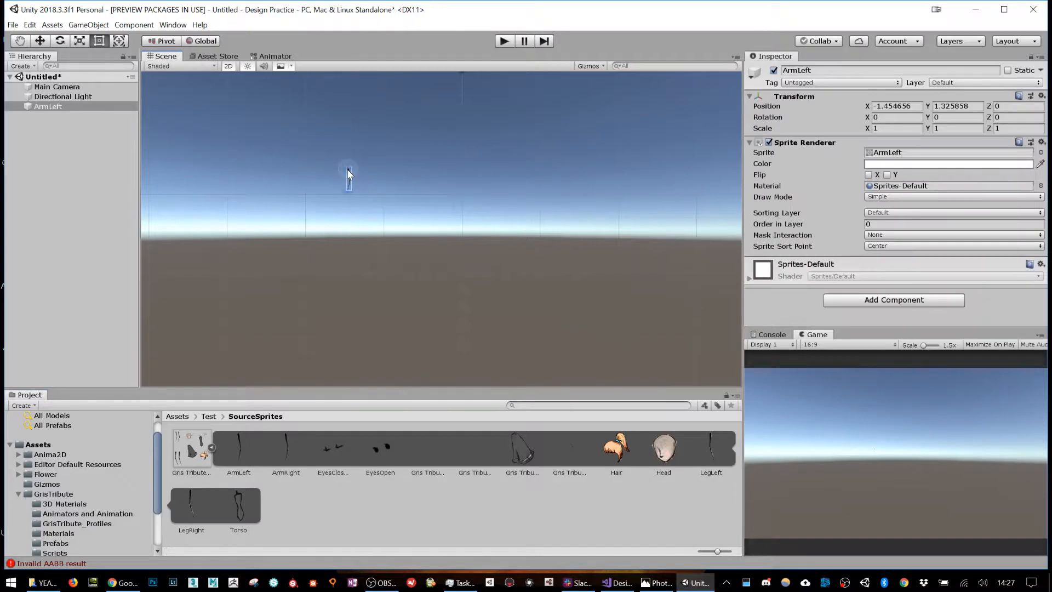
pyautogui.scroll(5, 349, 180)
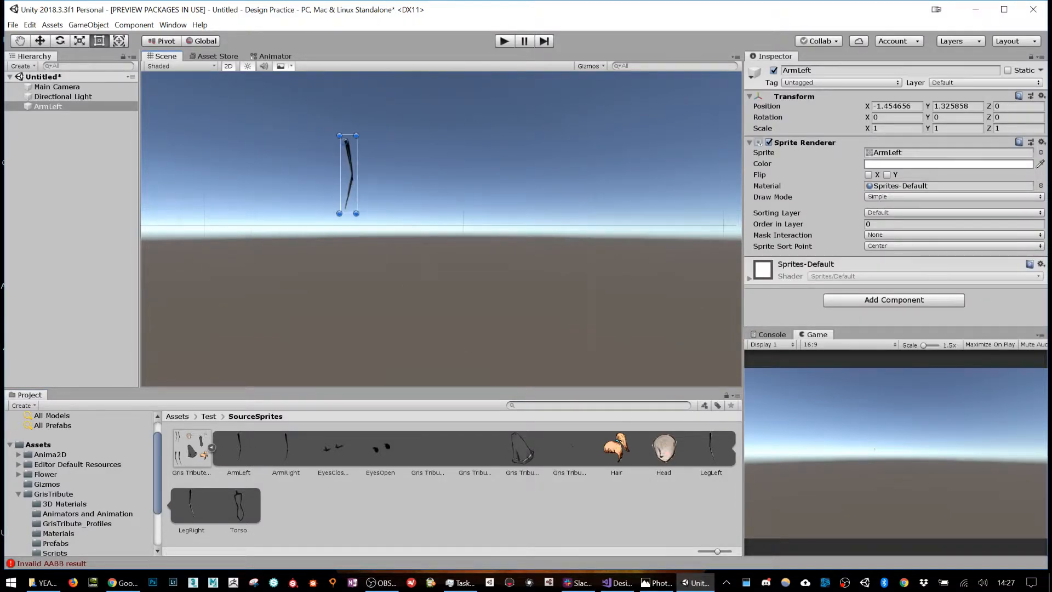
pyautogui.click(77, 137)
pyautogui.click(48, 106)
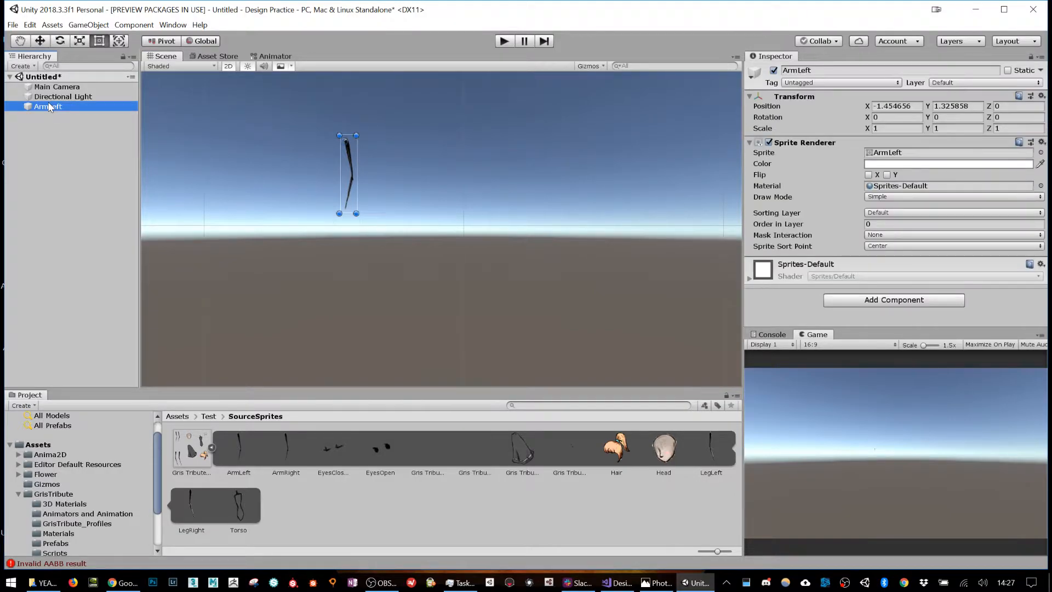
pyautogui.press('Delete')
# - Search the Asset Store for anima2, start updating the Unity Anima2D package, and return to the scene view
pyautogui.click(214, 57)
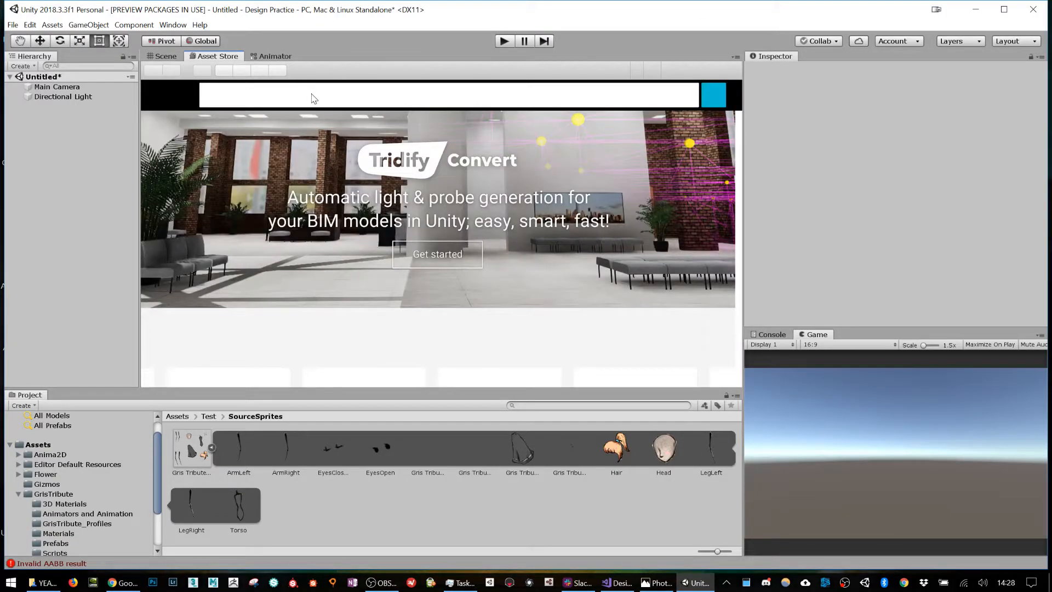
pyautogui.click(306, 96)
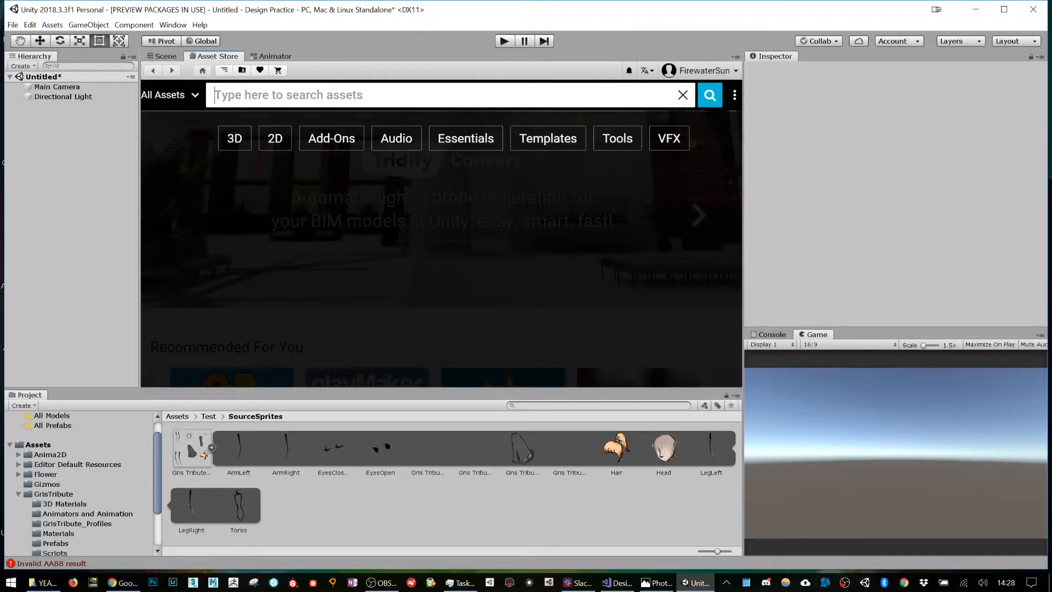
pyautogui.write('anima 2')
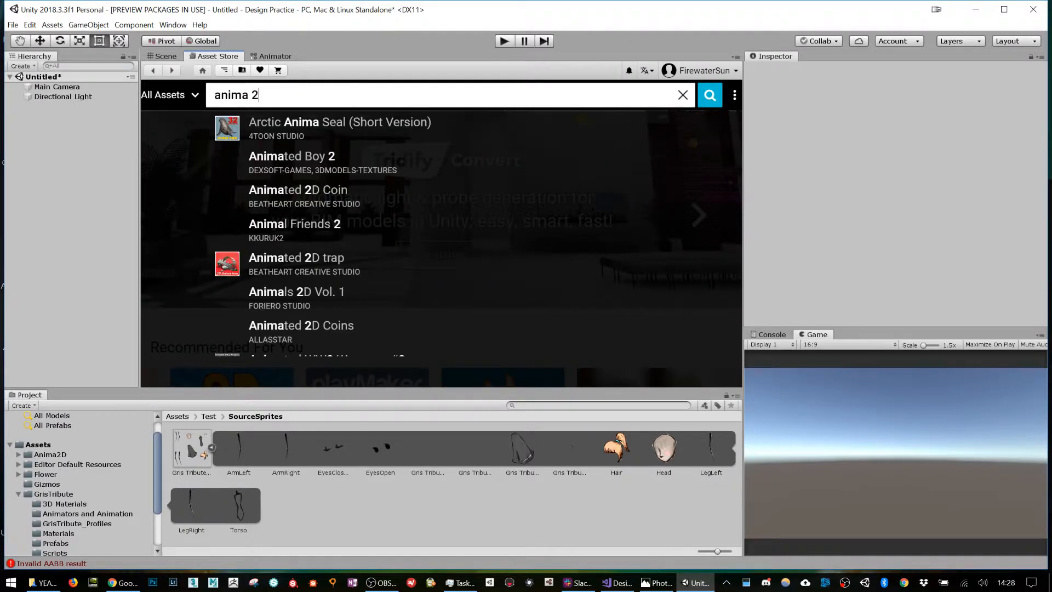
pyautogui.press('BackSpace')
pyautogui.press('BackSpace')
pyautogui.write('2')
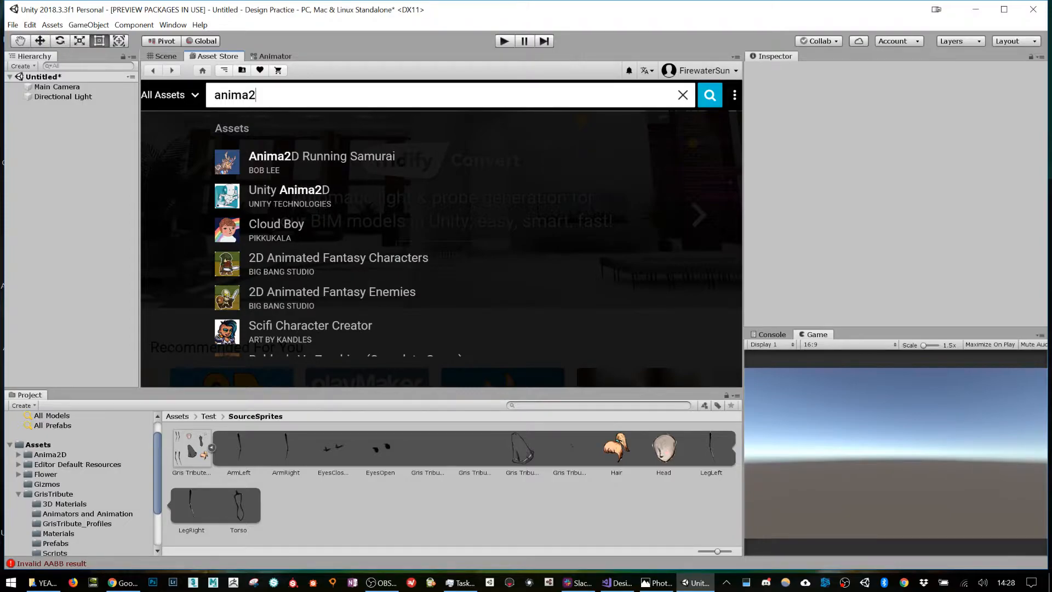
pyautogui.click(281, 201)
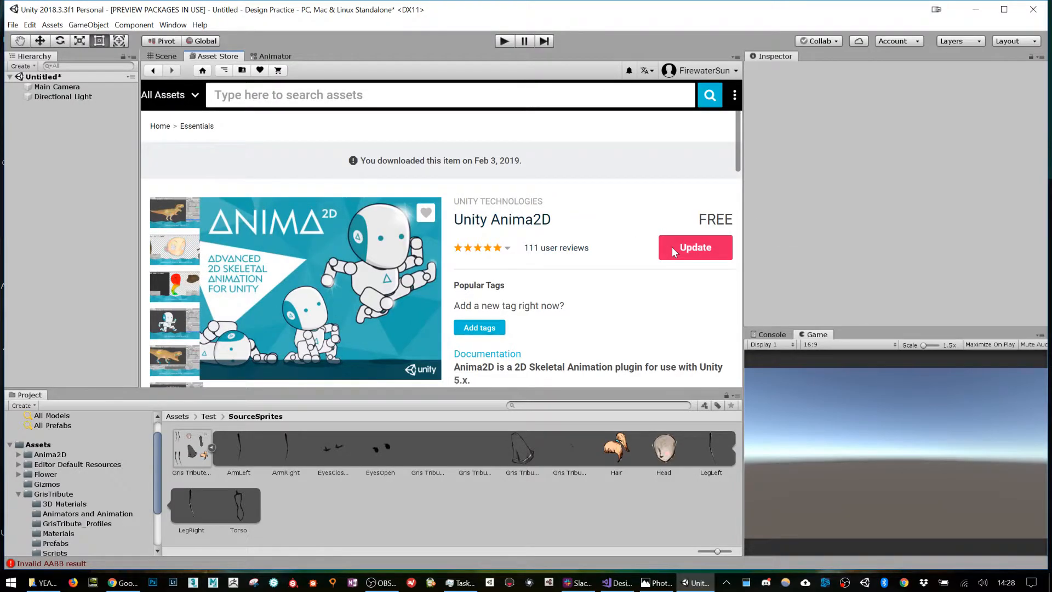
pyautogui.click(687, 247)
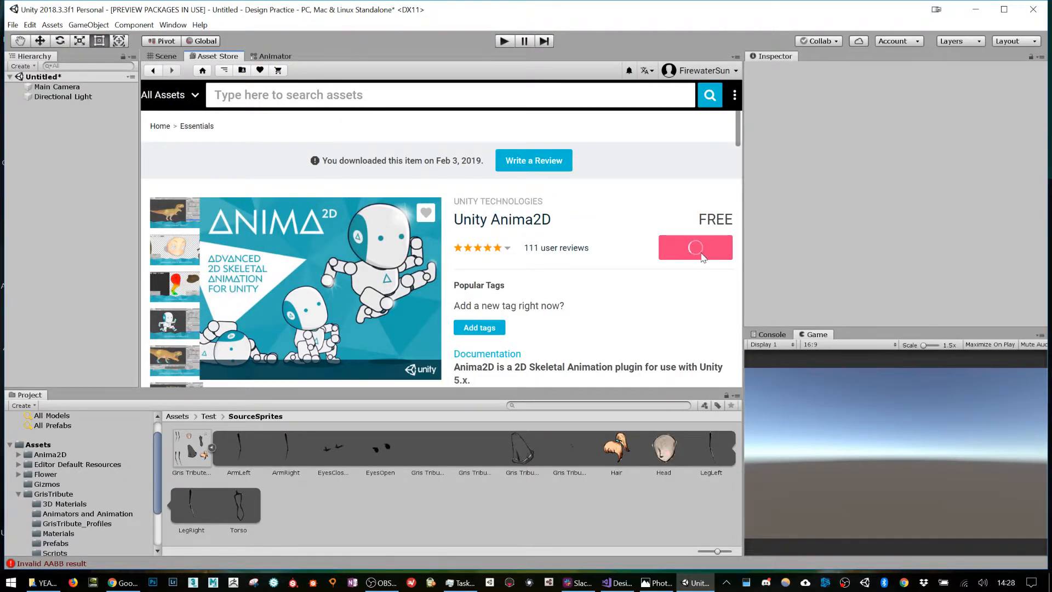
pyautogui.click(173, 57)
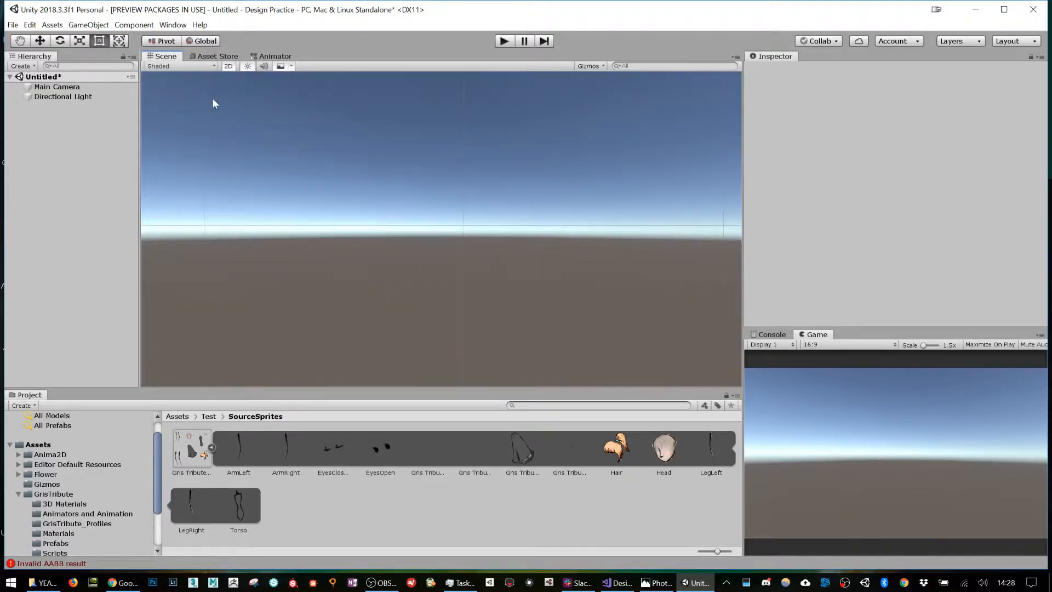
# - Check the Anima2D SpriteMesh creation option for the ArmLeft sprite and for all slices selected together
pyautogui.click(241, 448)
pyautogui.rightClick(241, 448)
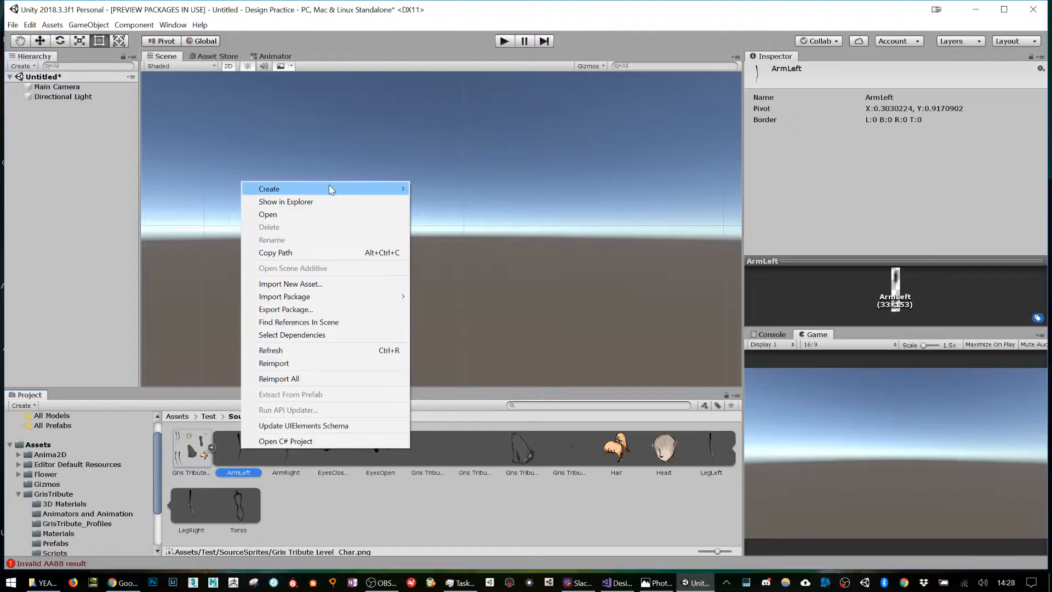
pyautogui.moveTo(330, 189)
pyautogui.moveTo(190, 548)
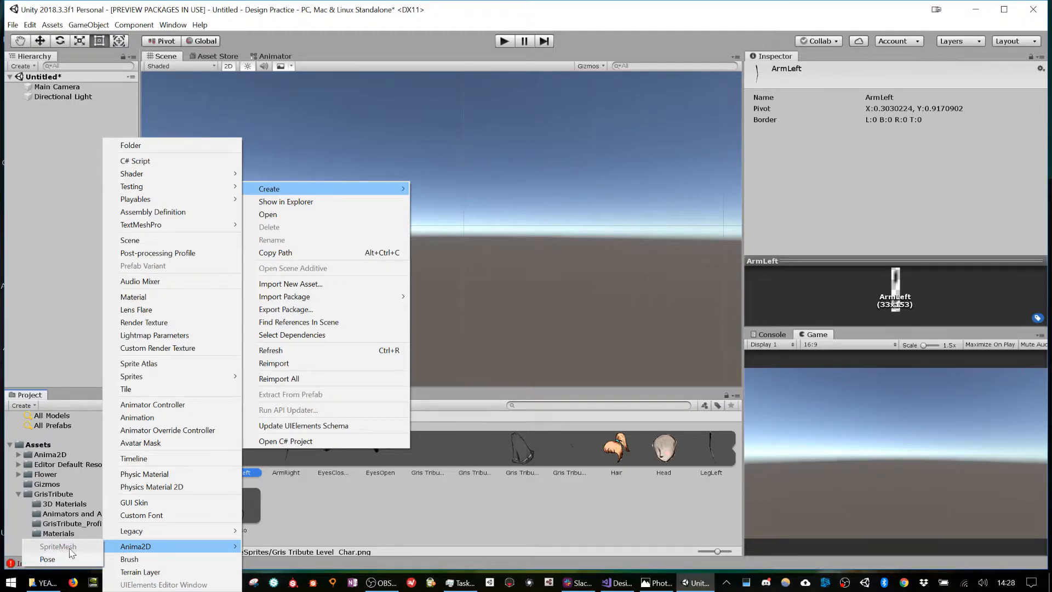
pyautogui.click(380, 499)
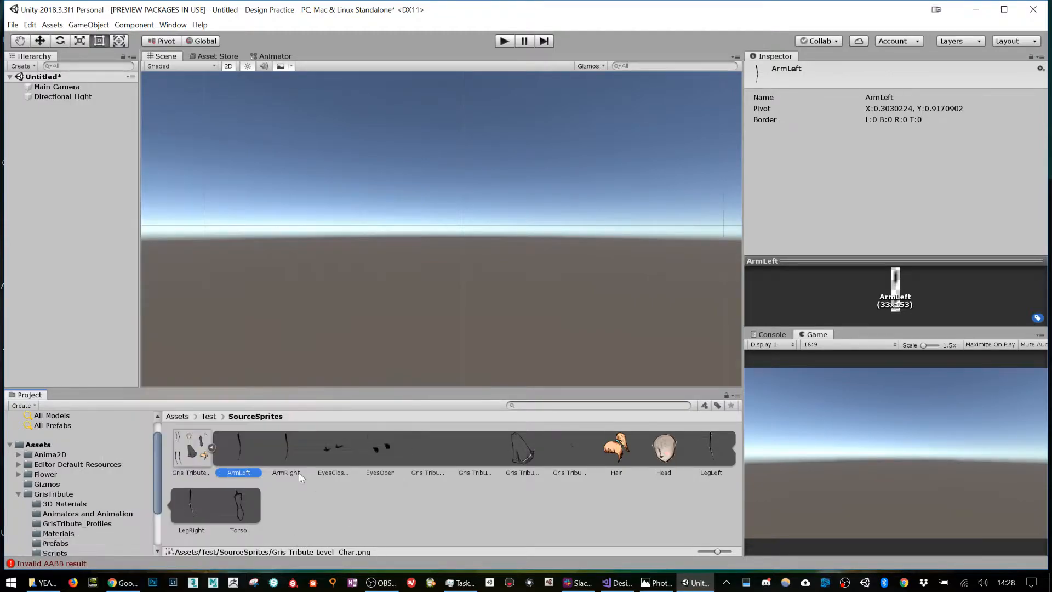
pyautogui.keyDown('shift'); pyautogui.click(244, 527); pyautogui.keyUp('shift')
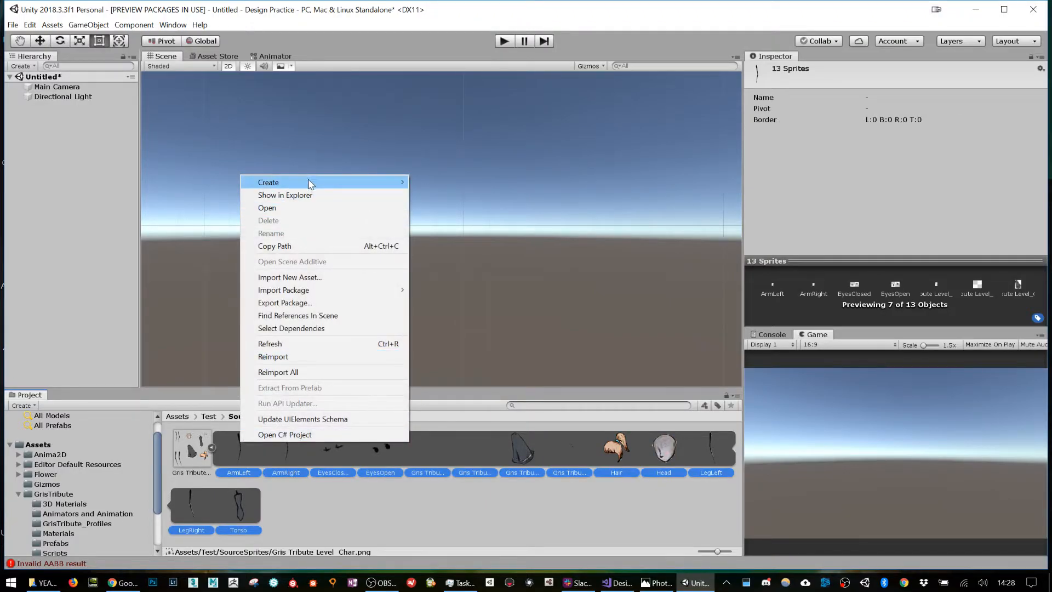
pyautogui.moveTo(308, 182)
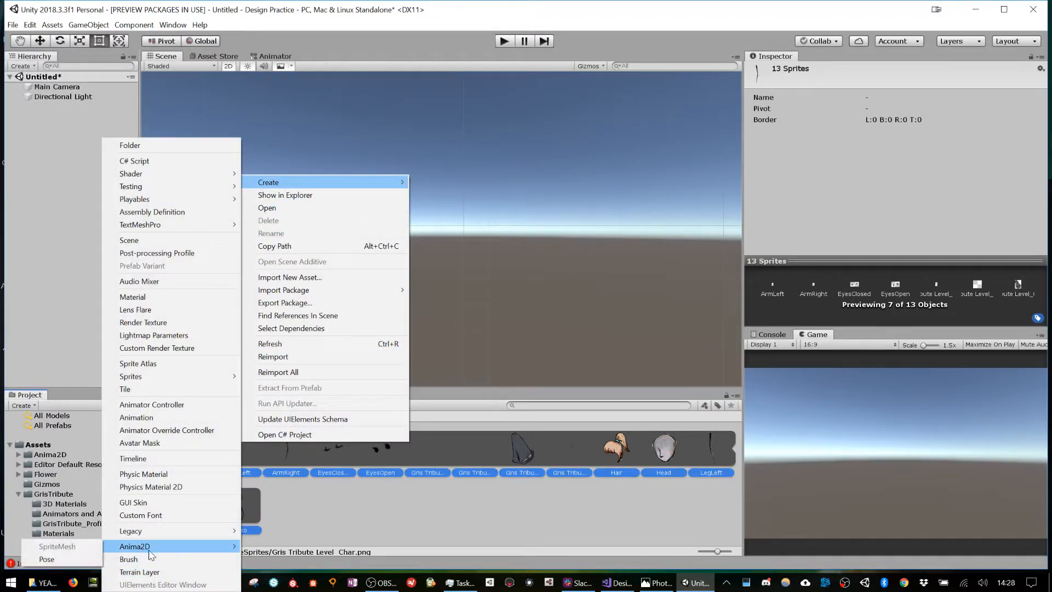
pyautogui.click(395, 533)
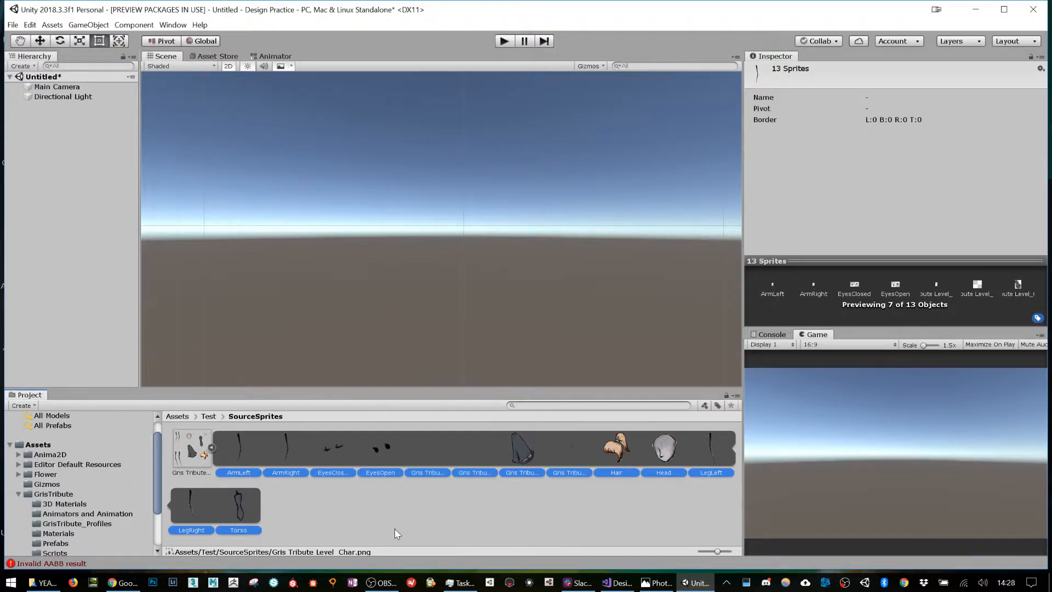
# - Open the SpriteMeshes folder inside Test and inspect the existing ArmLeft, ArmRight, Cape and EyesClosed sprite meshes
pyautogui.click(212, 447)
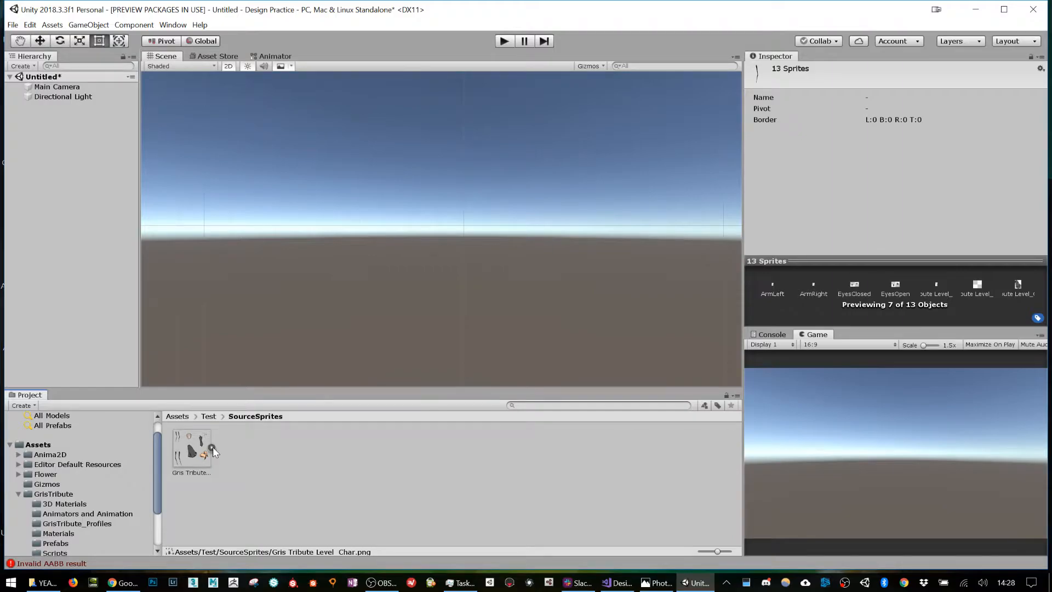
pyautogui.click(208, 416)
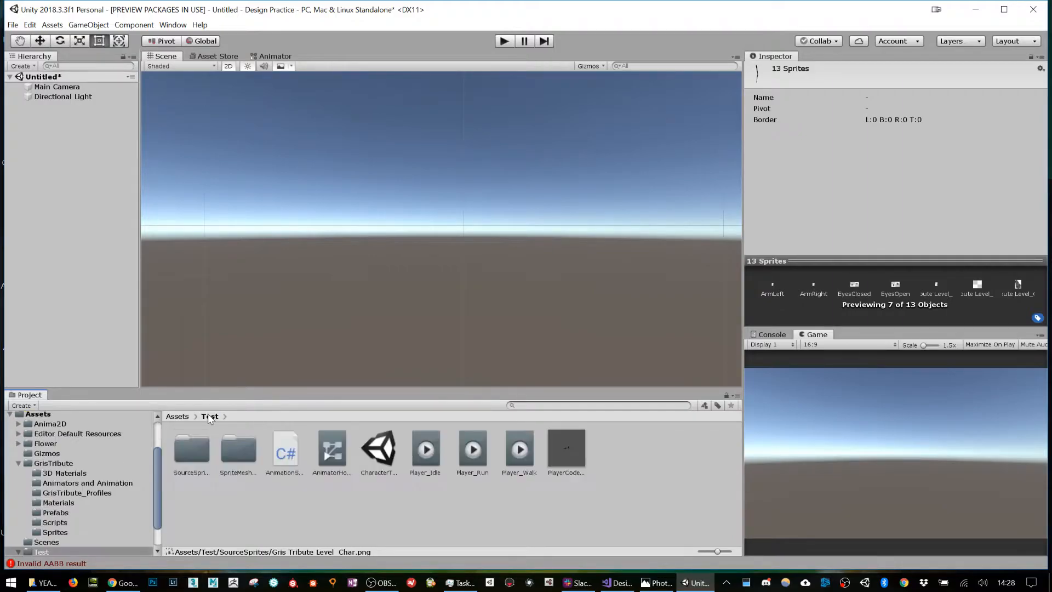
pyautogui.doubleClick(239, 464)
pyautogui.click(190, 454)
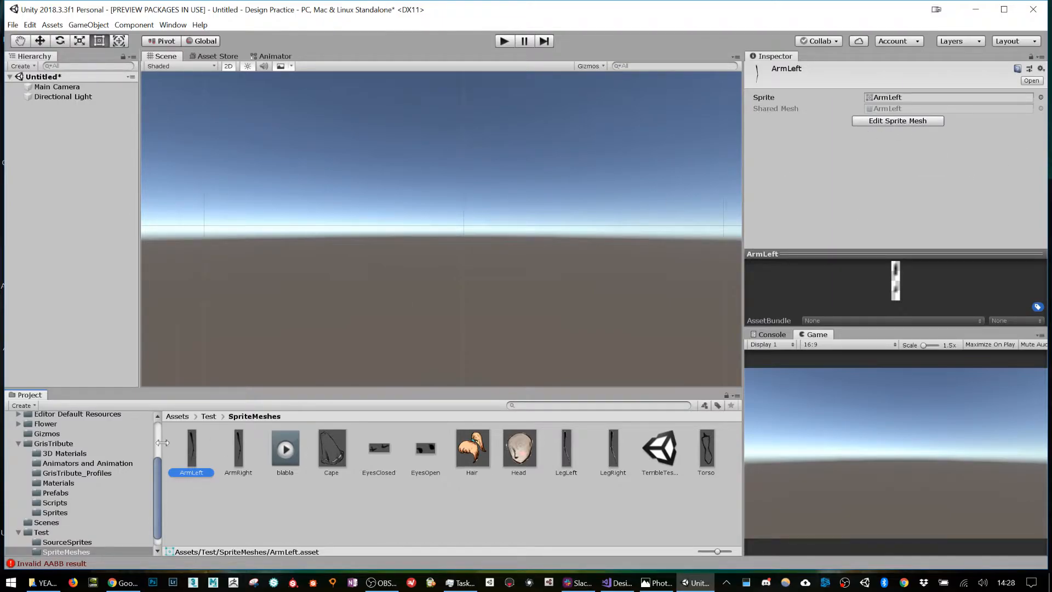
pyautogui.click(239, 455)
pyautogui.click(338, 457)
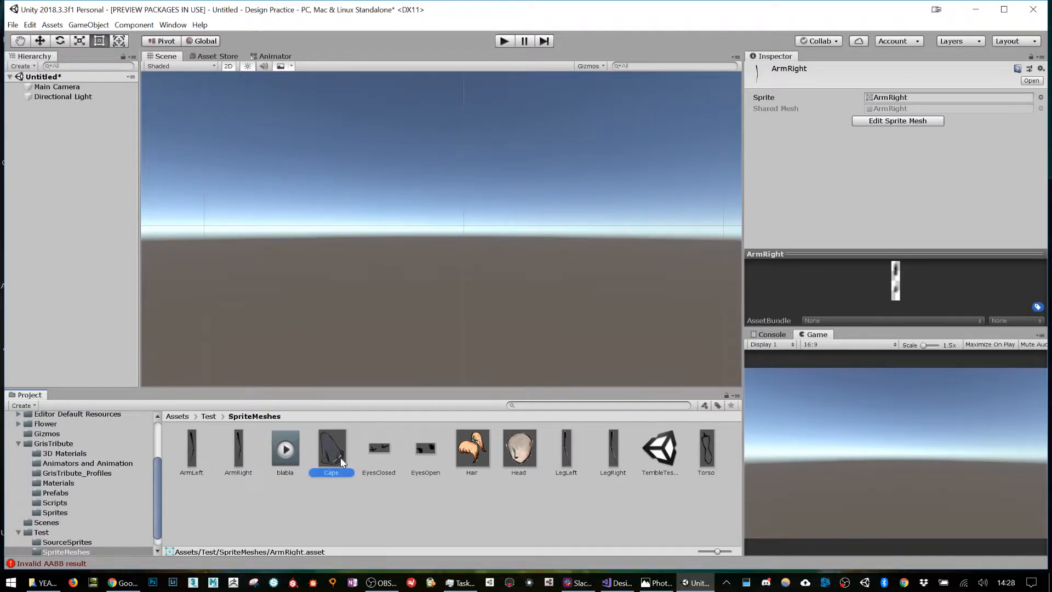
pyautogui.click(387, 449)
# - Delete the blabla animation clip from the SpriteMeshes folder
pyautogui.click(294, 456)
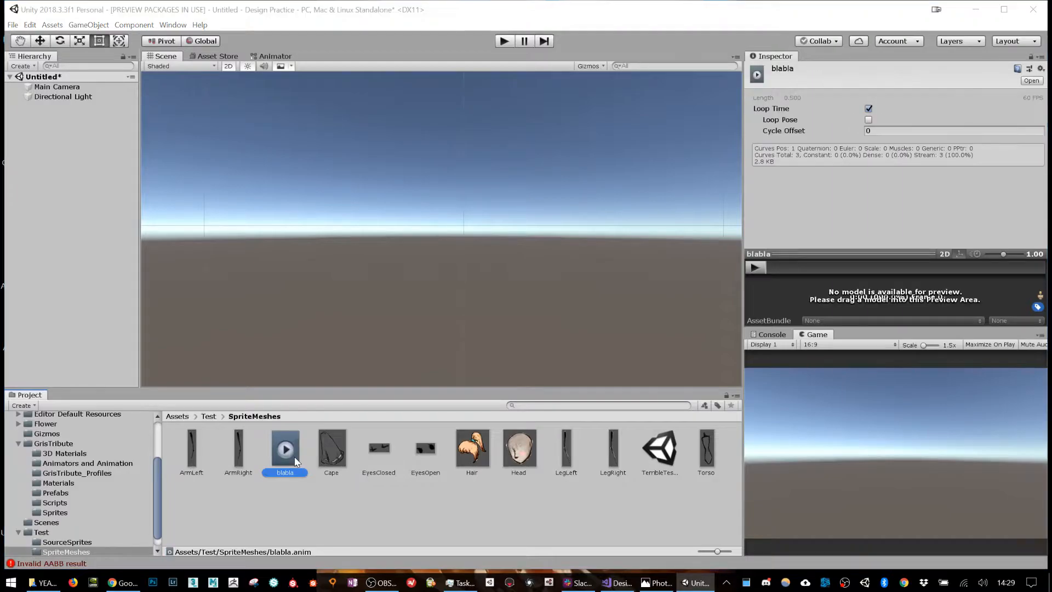
pyautogui.press('Delete')
pyautogui.click(570, 311)
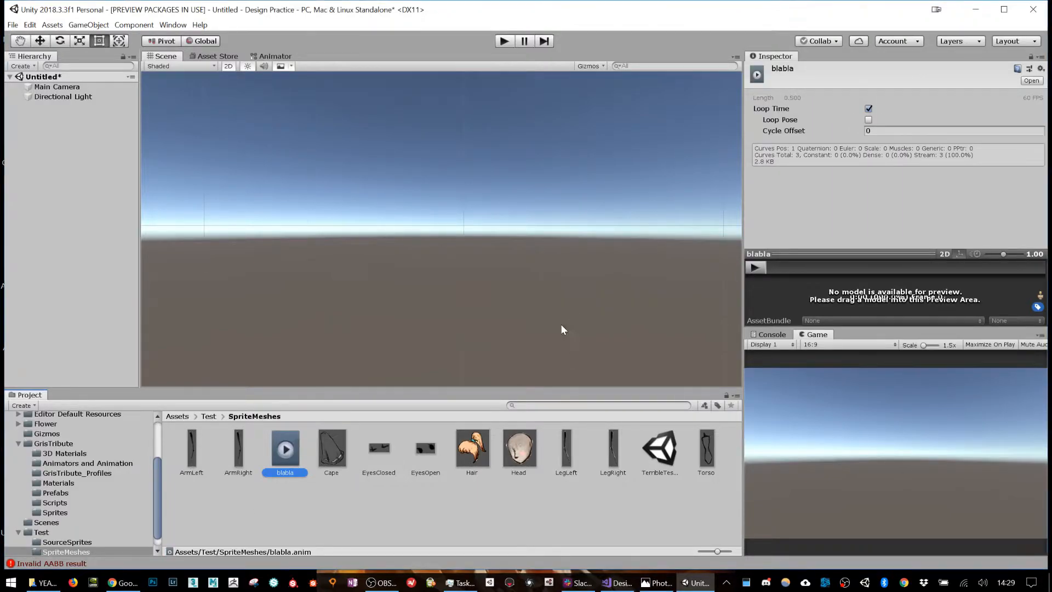
# - Inspect the Cape, LegLeft, LegRight and Head sprite meshes in the SpriteMeshes folder
pyautogui.click(282, 445)
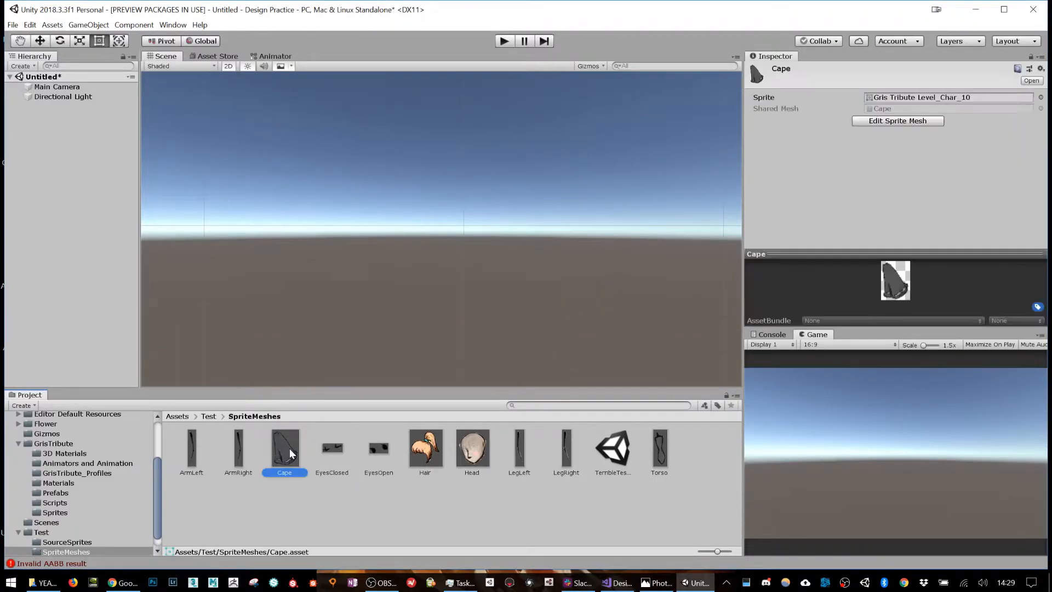
pyautogui.click(527, 455)
pyautogui.click(567, 452)
pyautogui.click(472, 458)
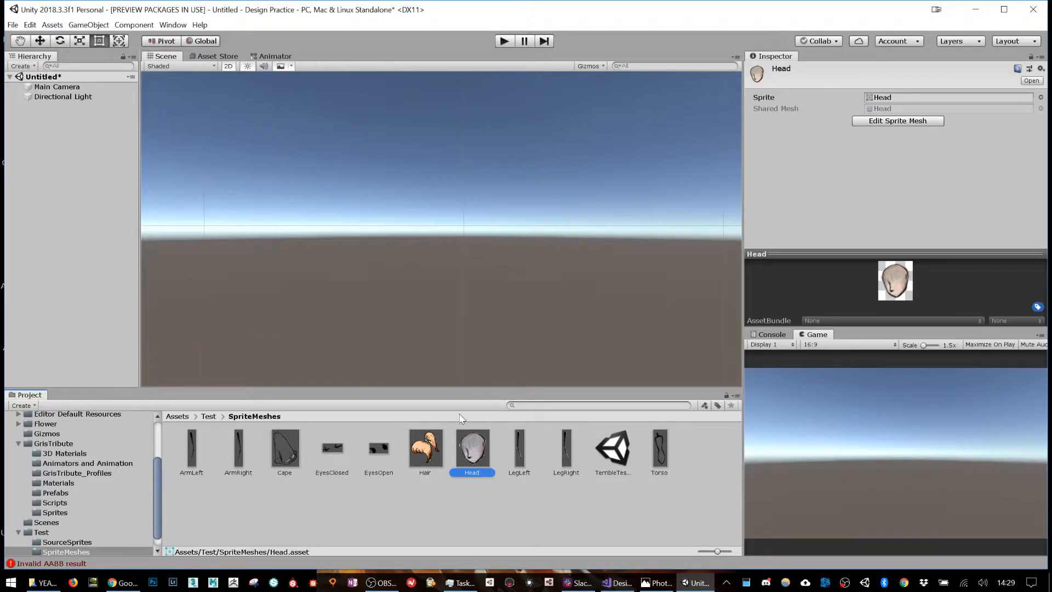
# - Place the Head sprite mesh in the scene, inspect its HeadBone, and delete the Head object from the scene
pyautogui.moveTo(463, 435); pyautogui.dragTo(348, 162)
pyautogui.scroll(2, 351, 155)
pyautogui.scroll(1, 348, 168)
pyautogui.click(361, 173)
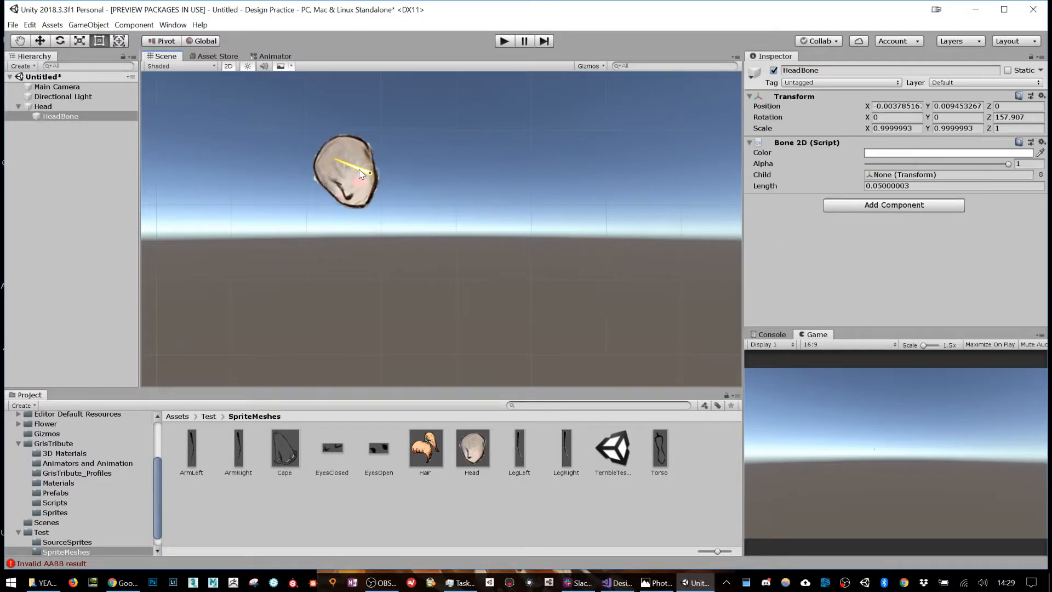
pyautogui.click(53, 104)
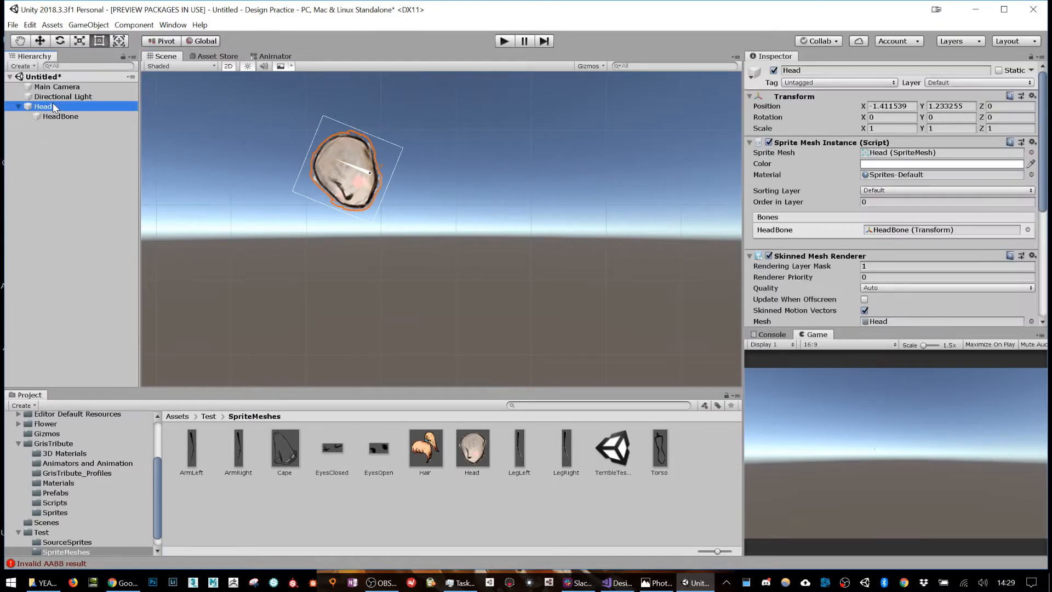
pyautogui.press('Delete')
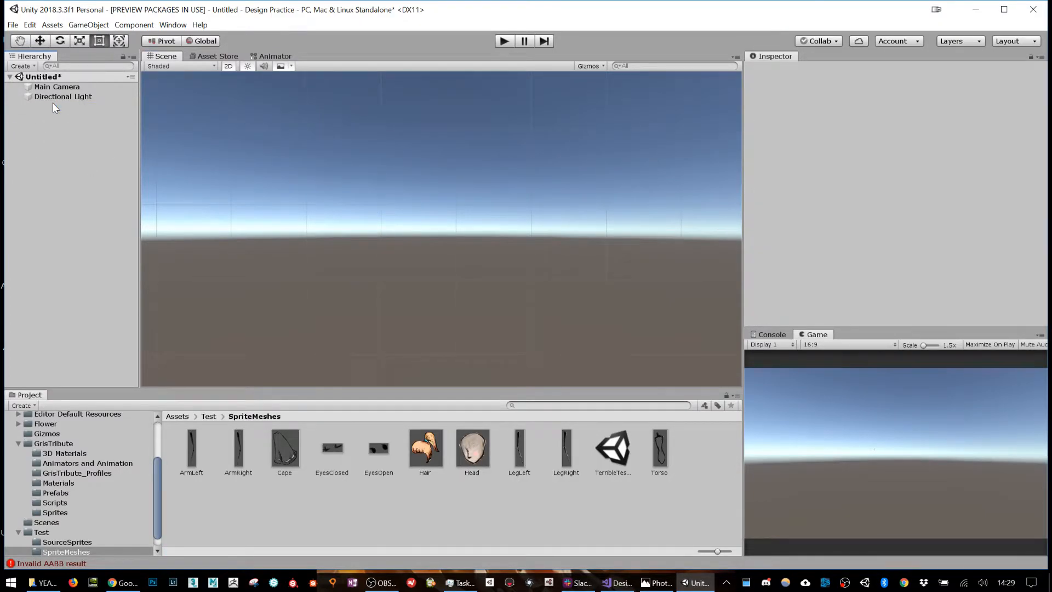
pyautogui.click(123, 581)
pyautogui.click(122, 581)
pyautogui.click(44, 582)
pyautogui.click(44, 582)
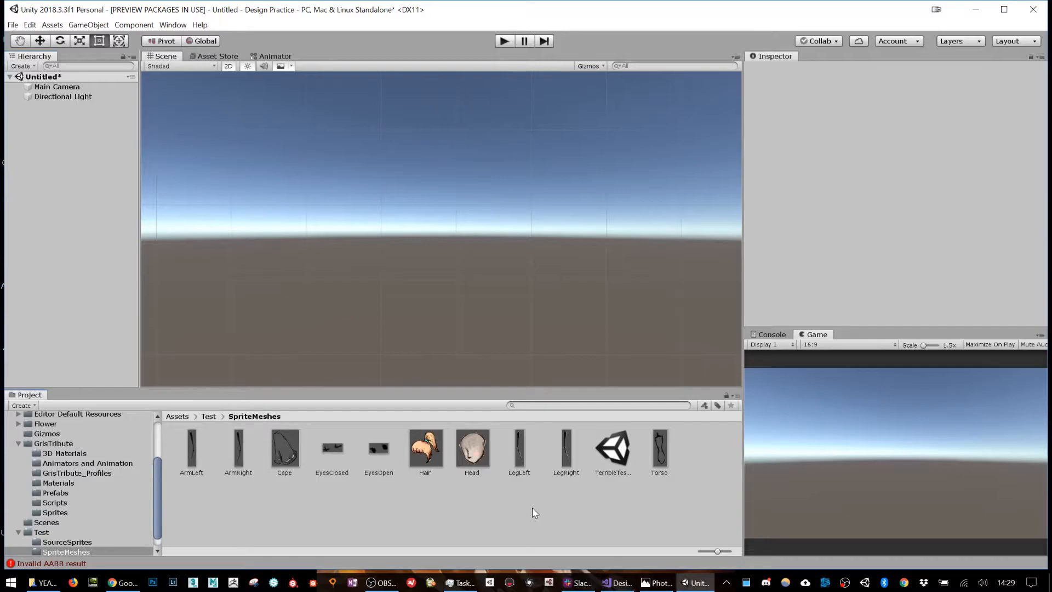
# - Create a folder named Test2 inside the Test folder and open it
pyautogui.click(207, 416)
pyautogui.rightClick(287, 489)
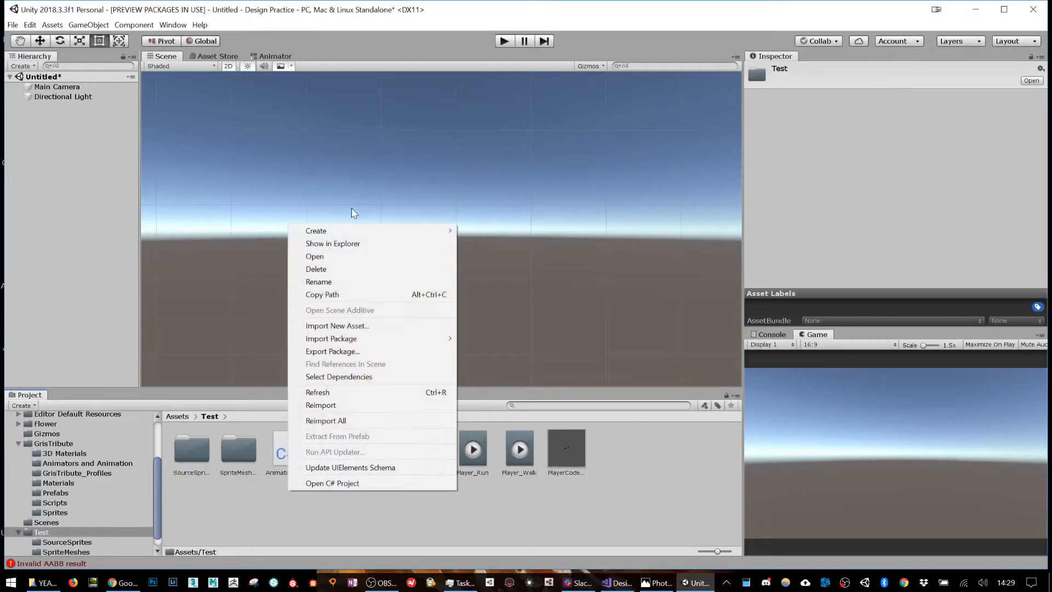
pyautogui.moveTo(359, 232)
pyautogui.click(186, 146)
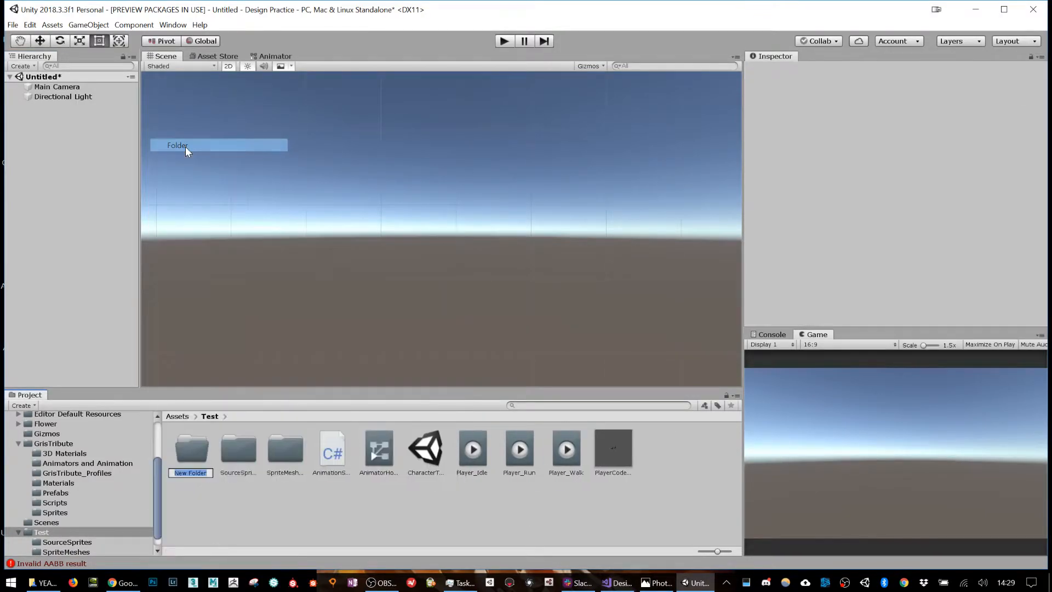
pyautogui.write('Test2')
pyautogui.press('Return')
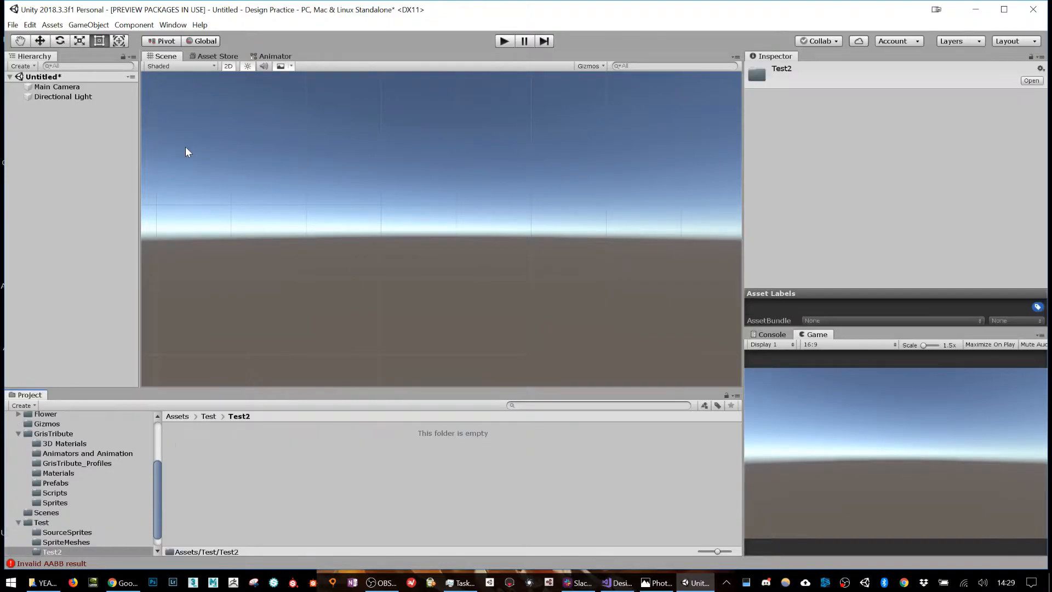
# - Import Gris Tribute Level_Char.png from the GrisTributeLevel folder, found under Warmups OwnWork, into the Test2 folder
pyautogui.rightClick(351, 486)
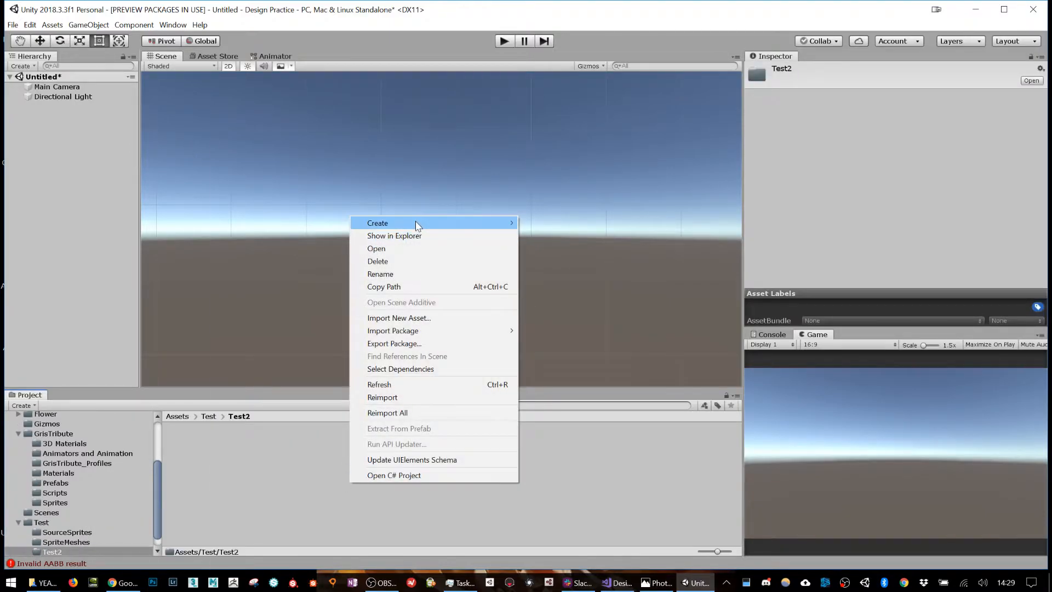
pyautogui.click(422, 318)
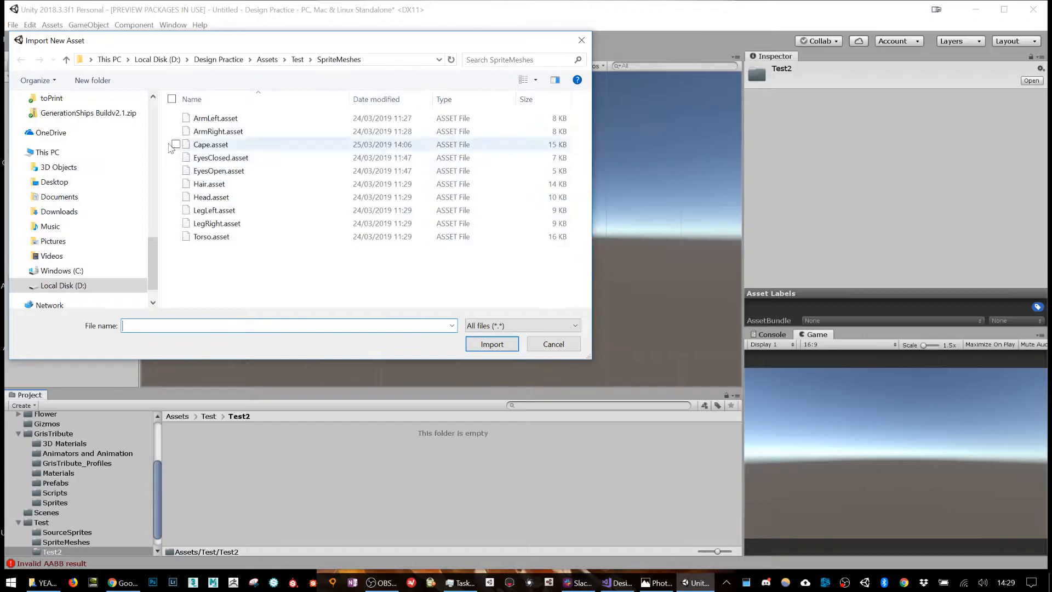
pyautogui.scroll(8, 105, 116)
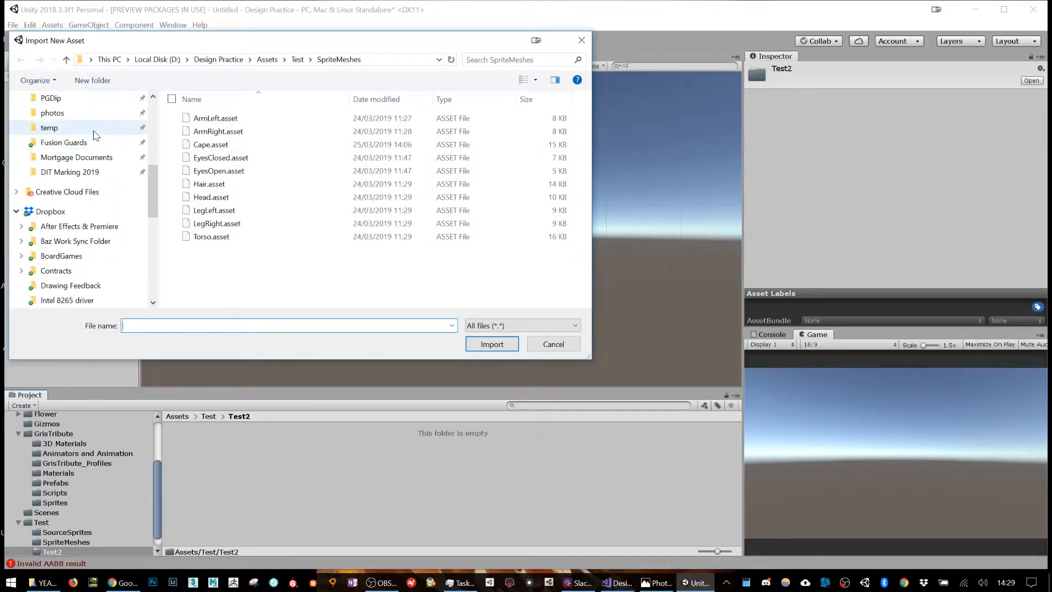
pyautogui.scroll(-3, 96, 164)
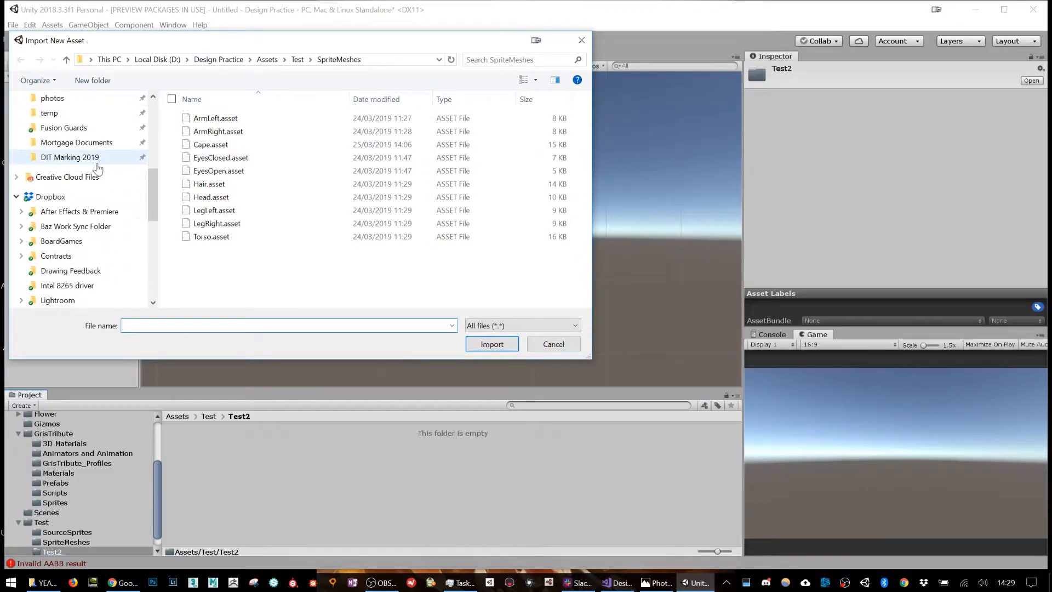
pyautogui.click(77, 226)
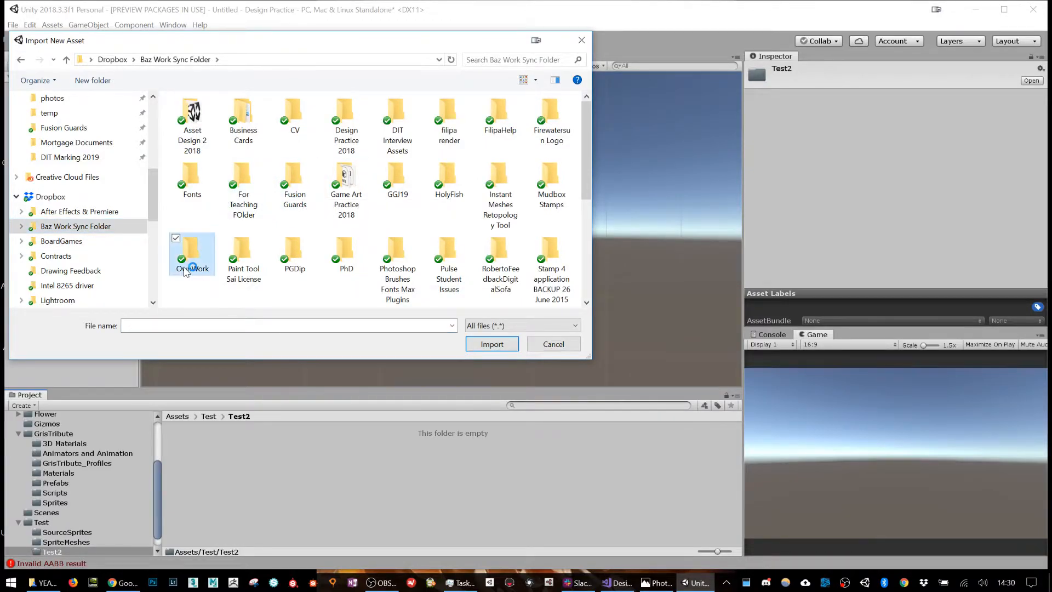
pyautogui.doubleClick(190, 256)
pyautogui.click(224, 173)
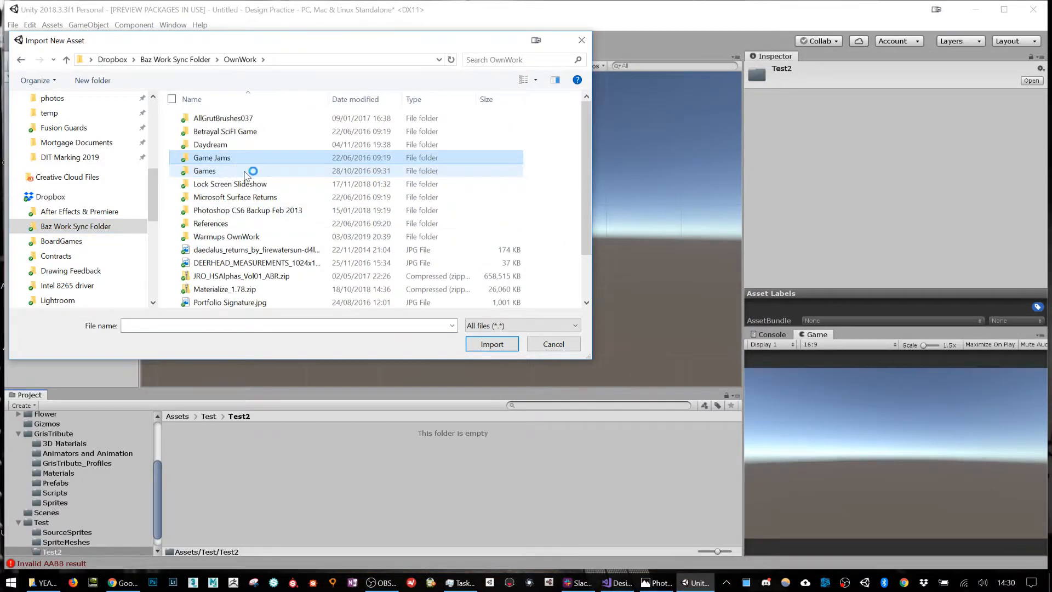
pyautogui.doubleClick(227, 237)
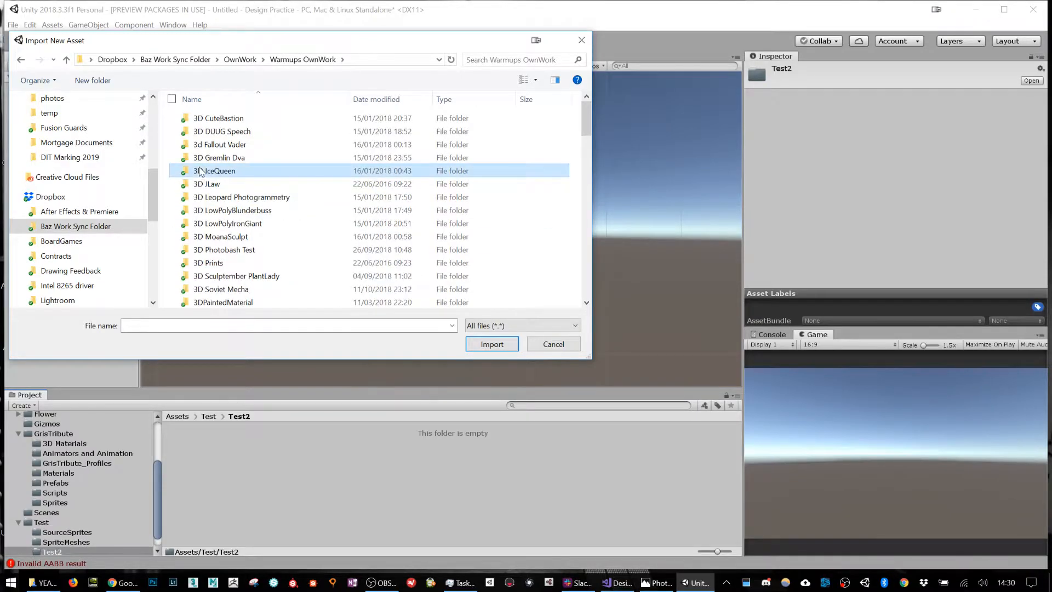
pyautogui.click(217, 155)
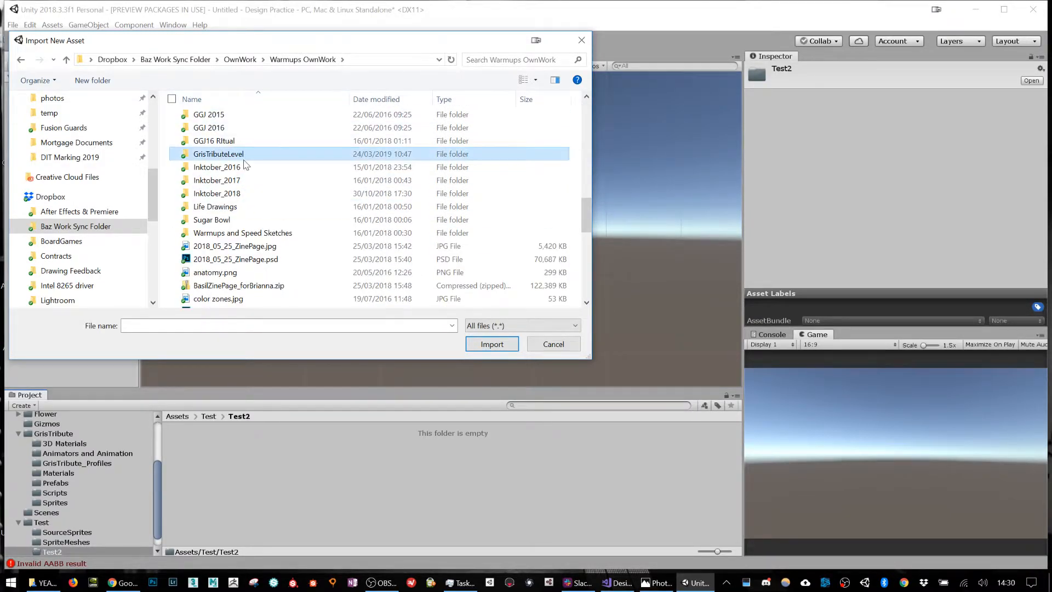
pyautogui.doubleClick(231, 159)
pyautogui.doubleClick(563, 134)
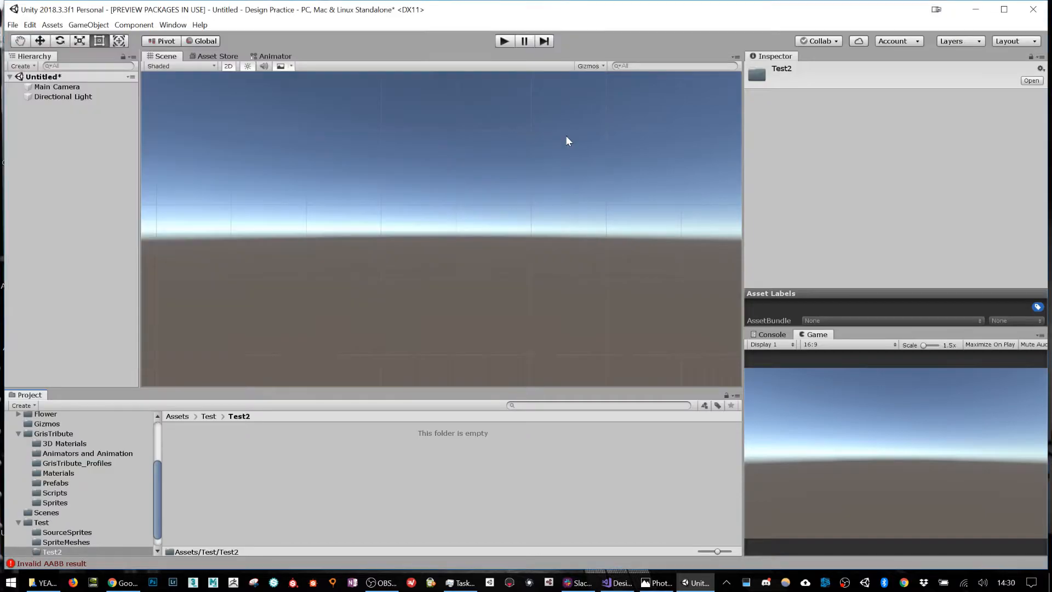
# - Set the imported texture to type Sprite (2D and UI), sprite mode Multiple and 512 pixels per unit
pyautogui.click(887, 101)
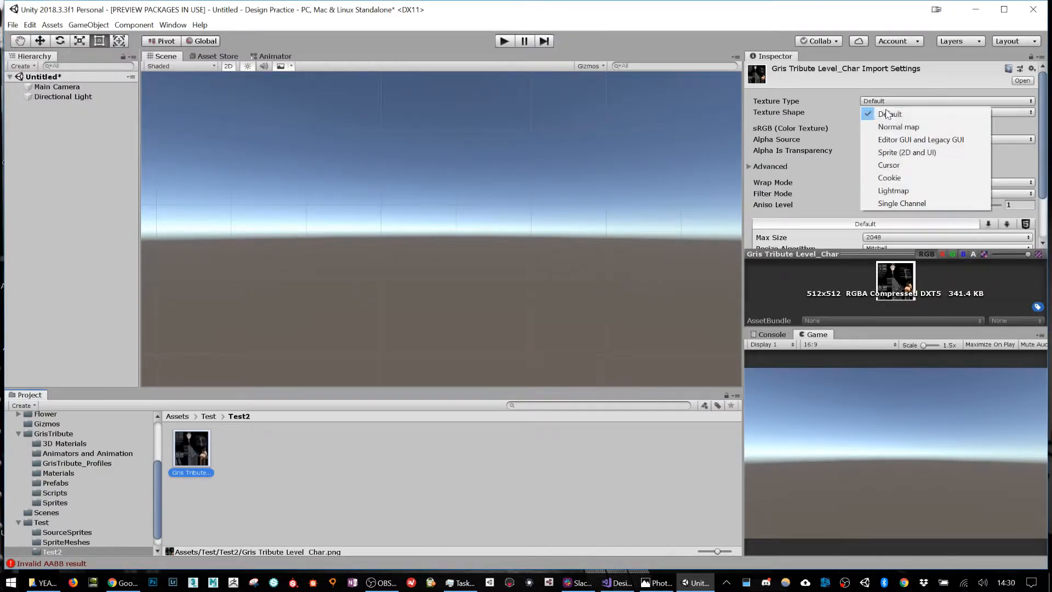
pyautogui.click(882, 154)
pyautogui.click(887, 128)
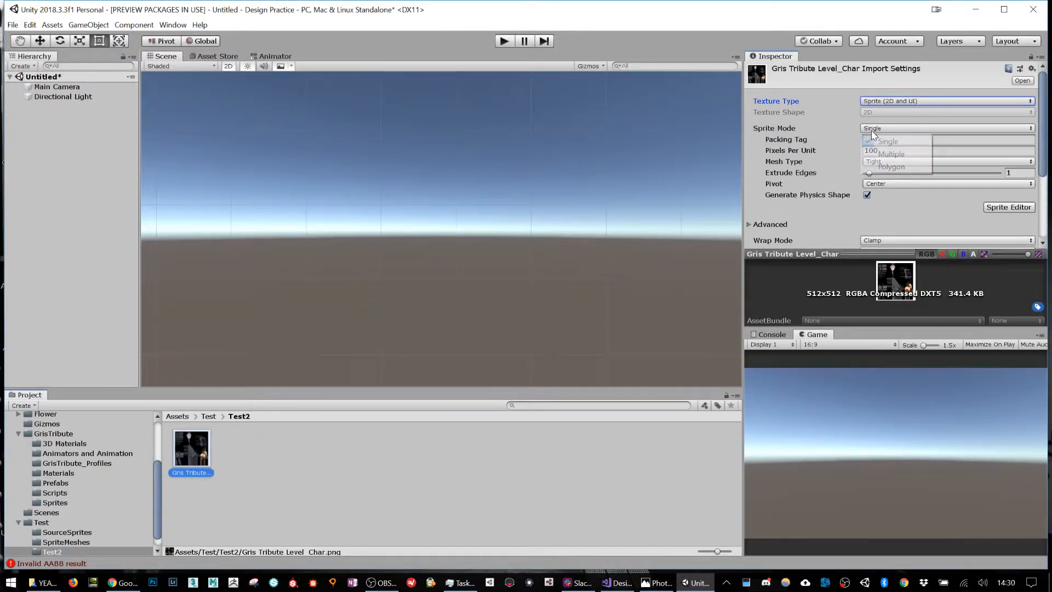
pyautogui.click(882, 152)
pyautogui.moveTo(897, 151); pyautogui.dragTo(699, 131)
pyautogui.write('512')
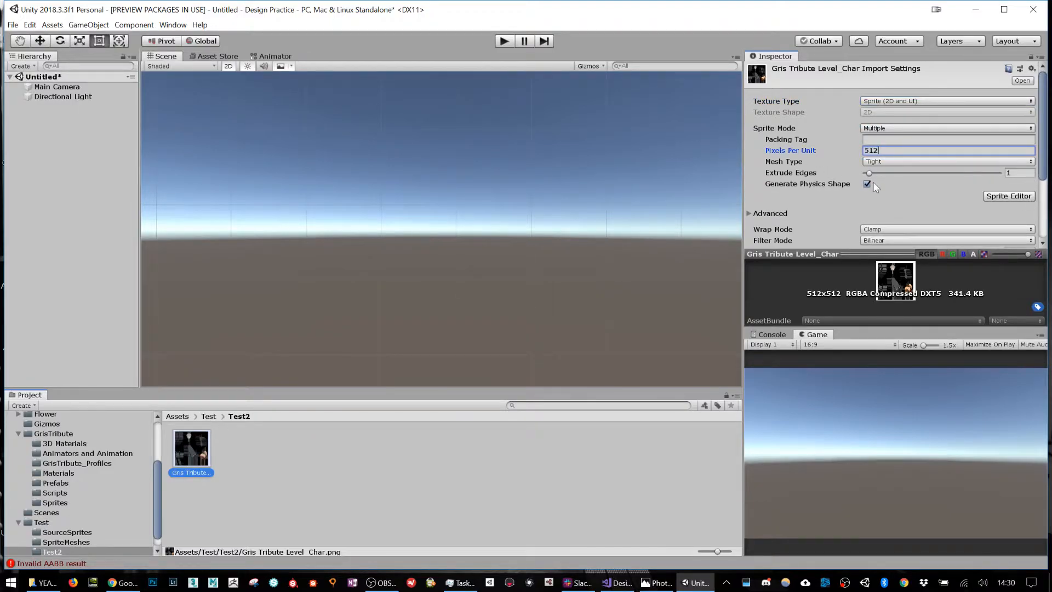
# - Open the texture in the Sprite Editor, applying its import settings, and slice it with the Automatic type and Center pivot
pyautogui.click(1009, 196)
pyautogui.click(565, 311)
pyautogui.click(63, 25)
pyautogui.click(181, 37)
pyautogui.click(184, 112)
pyautogui.click(183, 107)
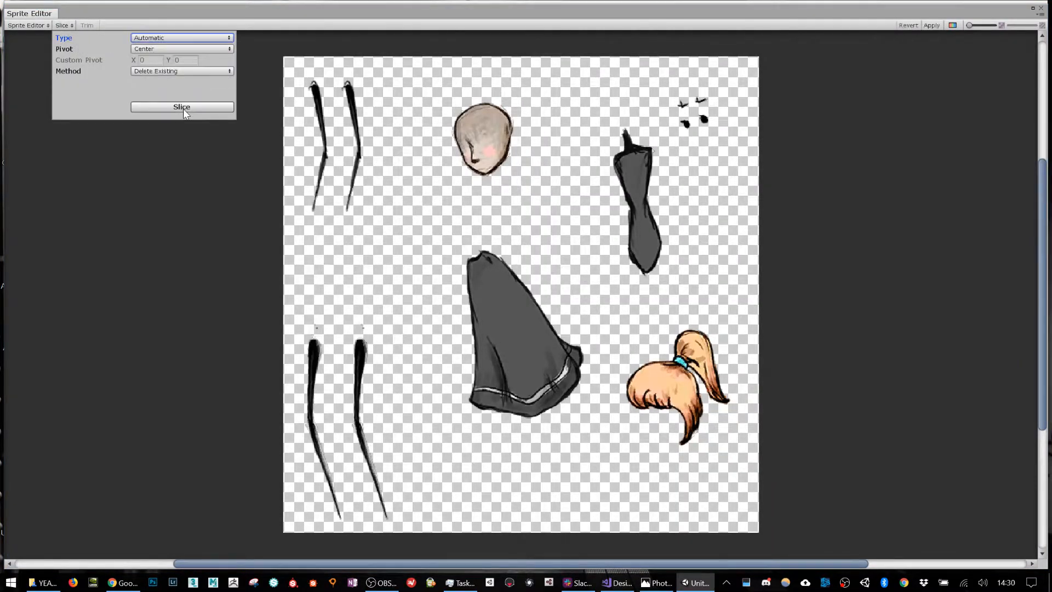
# - Move the pivots of both arm slices up to the shoulder ends
pyautogui.click(325, 134)
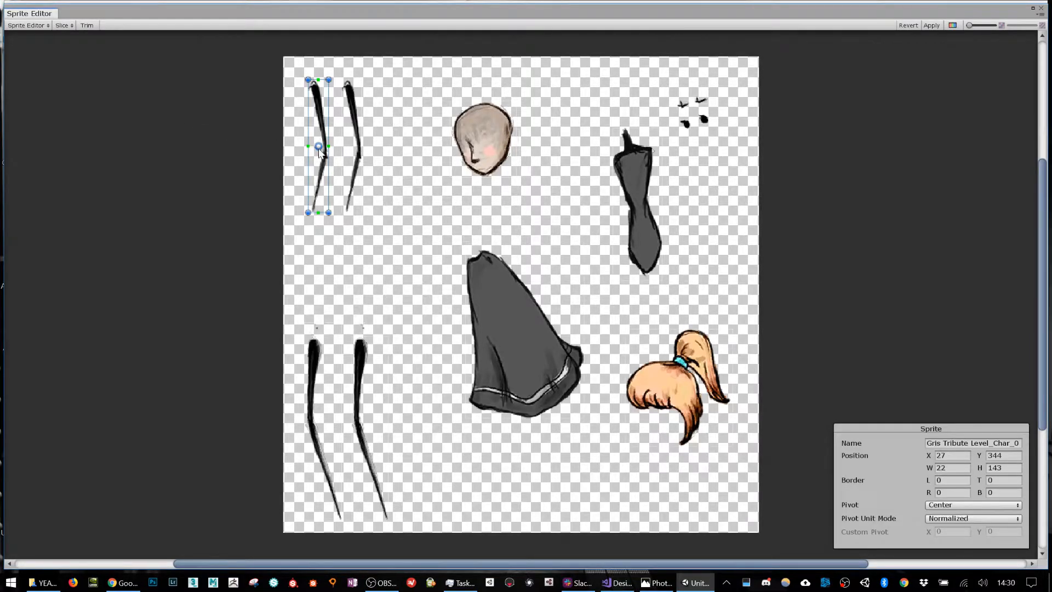
pyautogui.moveTo(316, 141); pyautogui.dragTo(315, 85)
pyautogui.click(353, 109)
pyautogui.moveTo(351, 143); pyautogui.dragTo(348, 90)
# - Move the head's pivot to its lower back edge and the cape's to its top, and select the hair and torso slices in turn
pyautogui.click(484, 140)
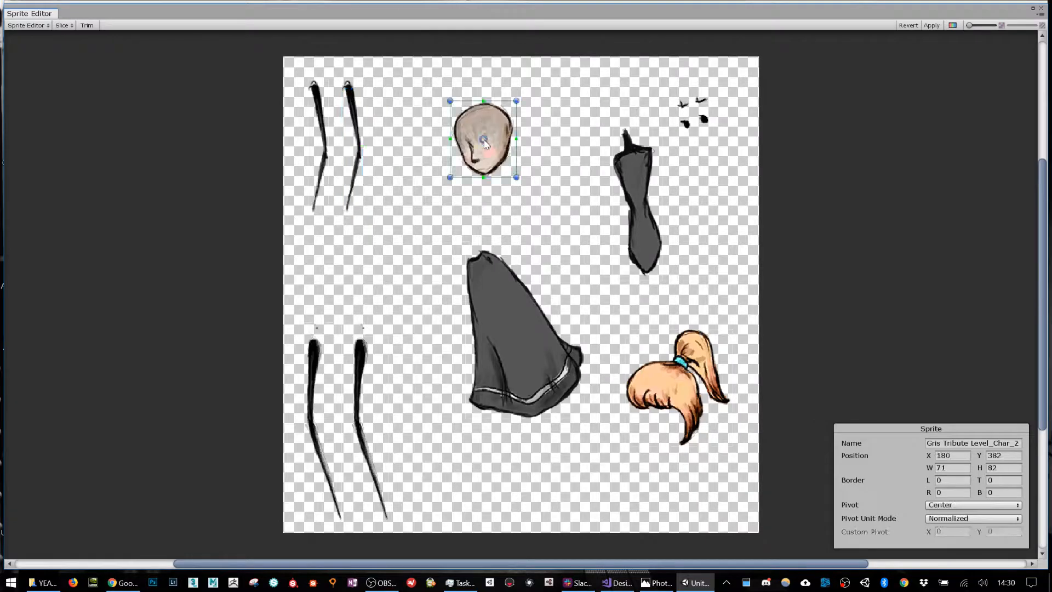
pyautogui.moveTo(485, 139); pyautogui.dragTo(506, 156)
pyautogui.click(521, 307)
pyautogui.moveTo(523, 331); pyautogui.dragTo(482, 263)
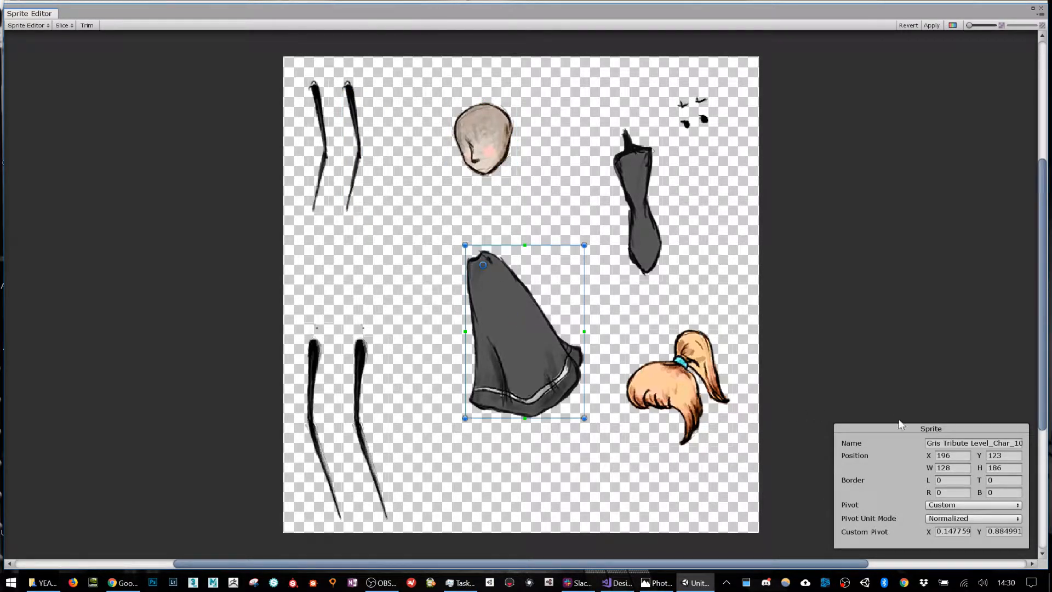
pyautogui.click(642, 363)
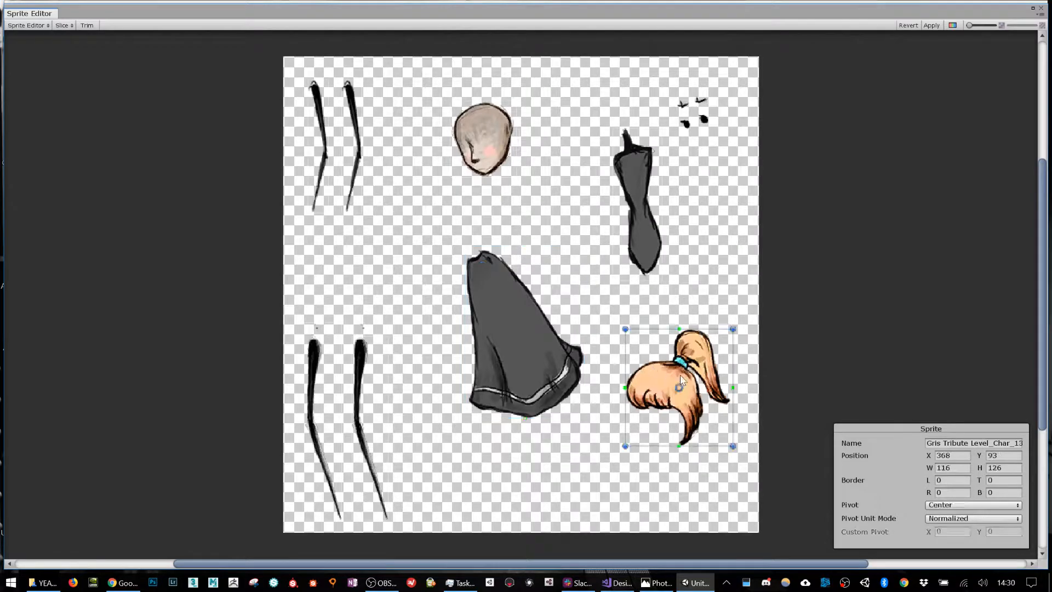
pyautogui.click(633, 218)
# - Combine the two open eyes into one slice and the two closed eyes into another slice
pyautogui.click(703, 118)
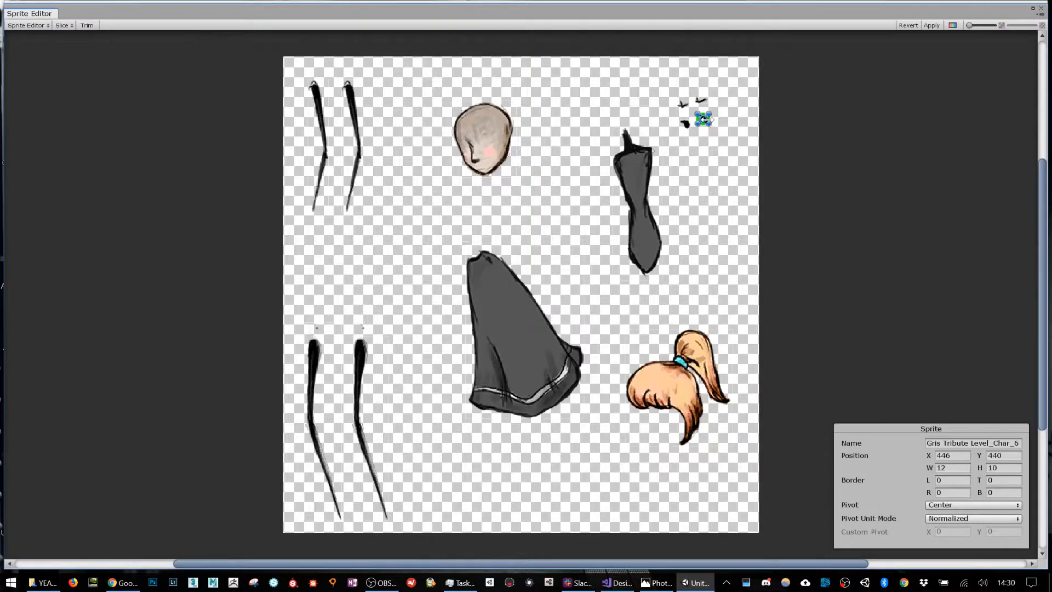
pyautogui.click(688, 134)
pyautogui.click(687, 125)
pyautogui.moveTo(694, 117); pyautogui.dragTo(710, 111)
pyautogui.click(700, 101)
pyautogui.click(690, 104)
pyautogui.click(686, 105)
pyautogui.moveTo(691, 99); pyautogui.dragTo(709, 93)
# - Move the leg pivots to the hip ends, apply the slicing and close the Sprite Editor
pyautogui.click(495, 369)
pyautogui.click(373, 381)
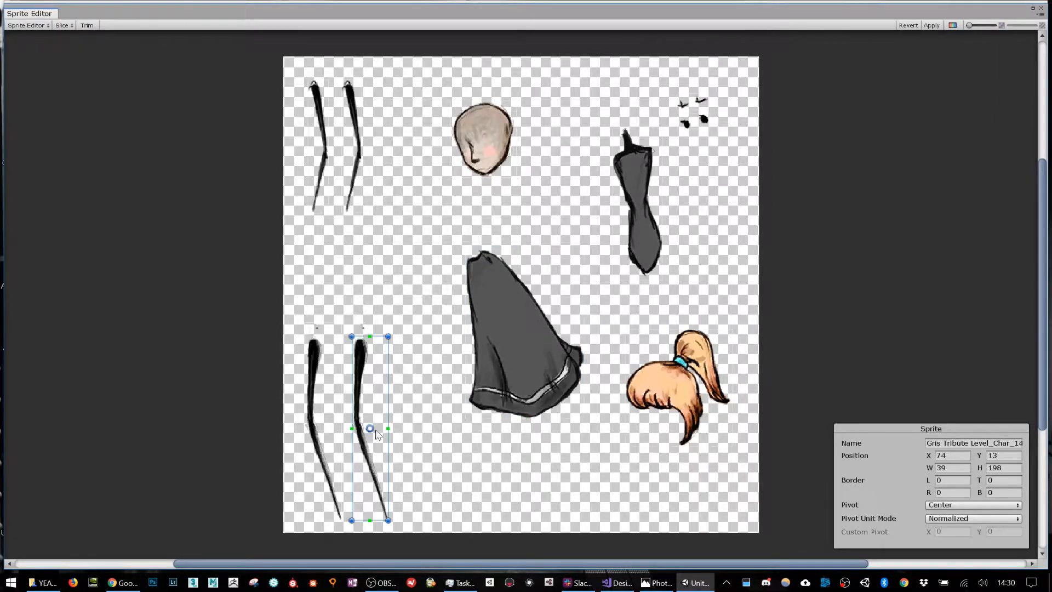
pyautogui.click(315, 431)
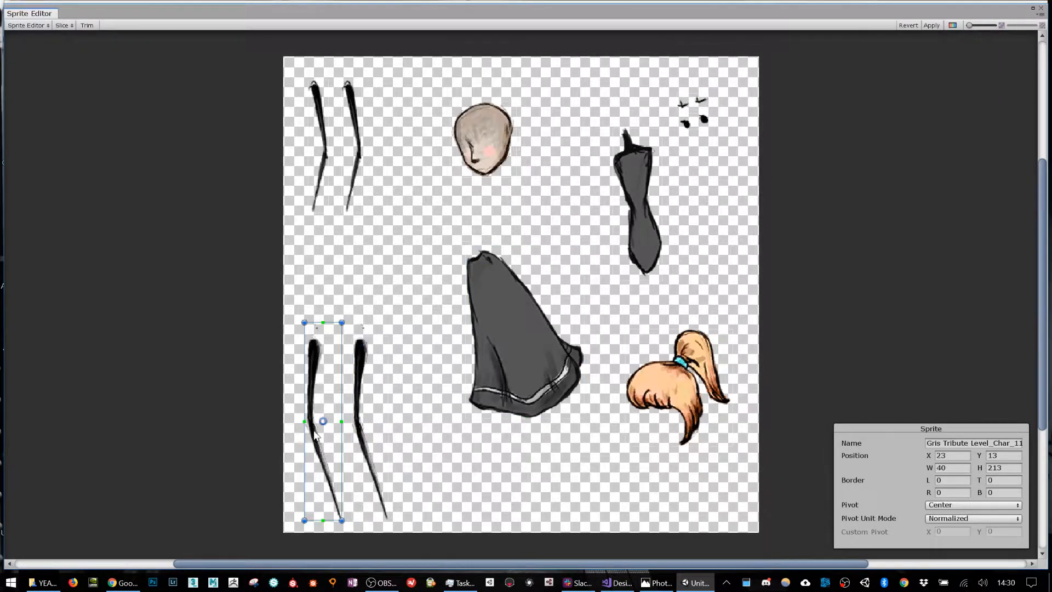
pyautogui.moveTo(324, 421); pyautogui.dragTo(316, 344)
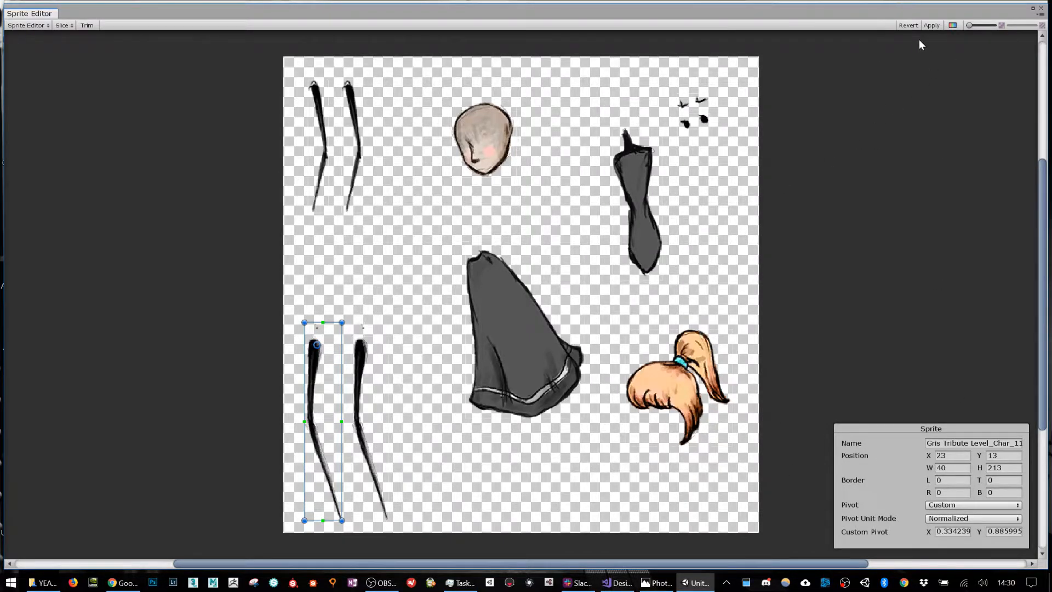
pyautogui.click(931, 26)
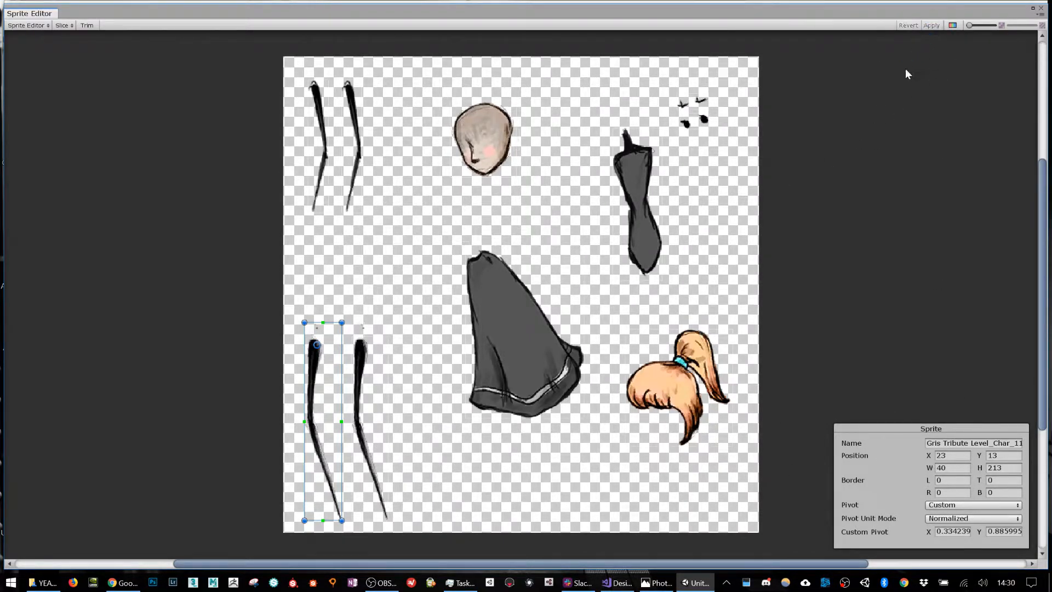
pyautogui.click(1041, 9)
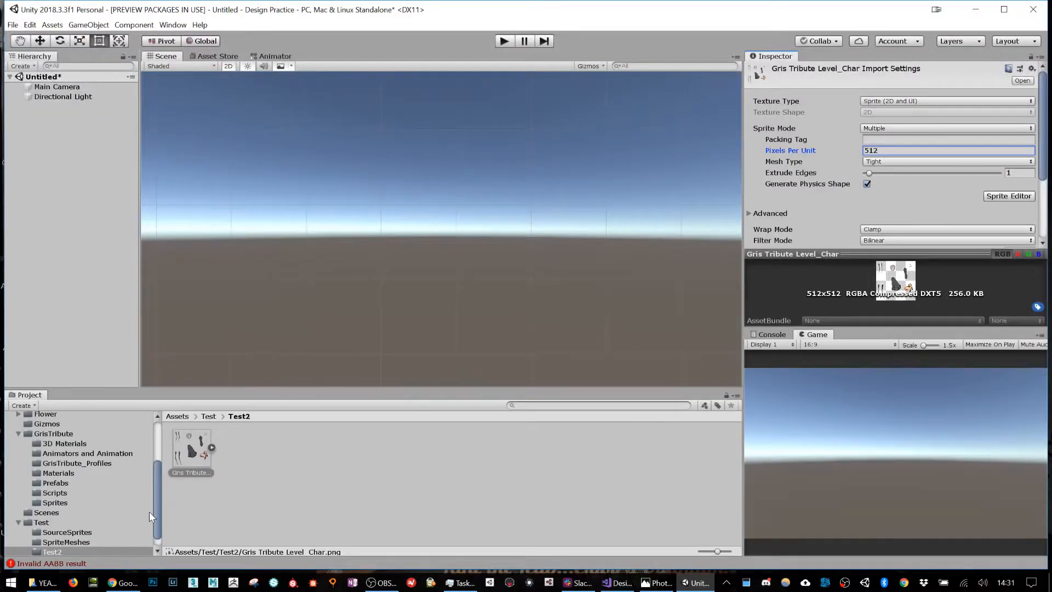
# - Expand the character sprite sheet, select all 13 sliced sprites and create an Anima2D SpriteMesh from the selection
pyautogui.click(212, 448)
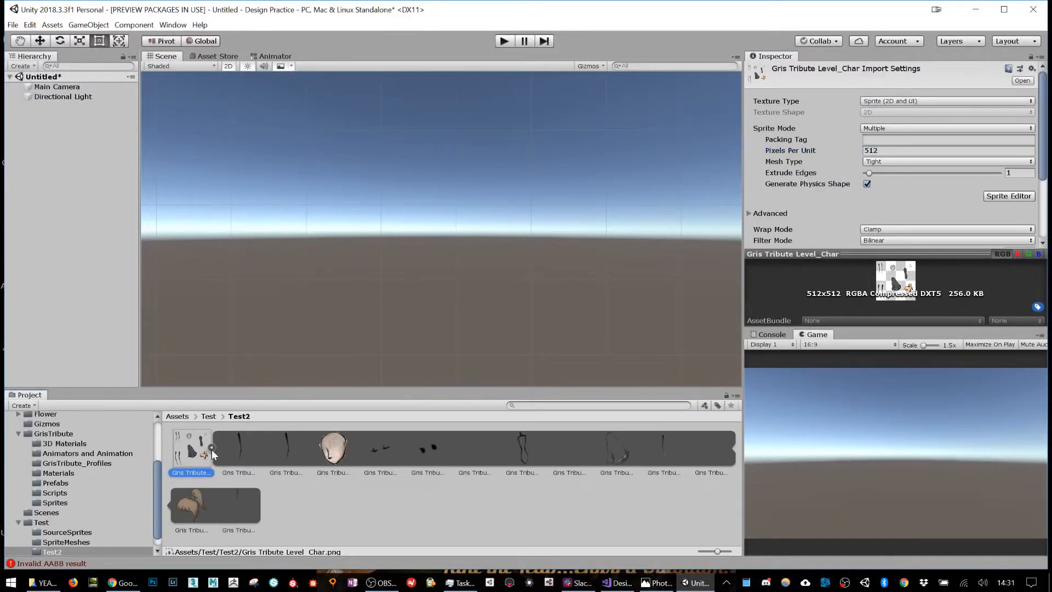
pyautogui.click(241, 442)
pyautogui.keyDown('shift'); pyautogui.click(248, 491); pyautogui.keyUp('shift')
pyautogui.rightClick(245, 453)
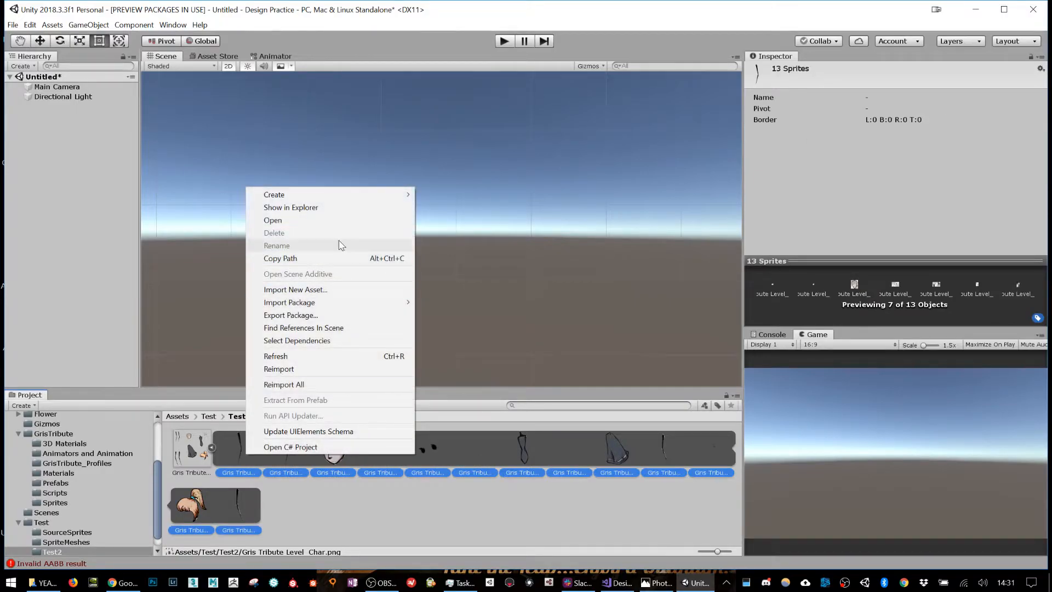
pyautogui.moveTo(335, 196)
pyautogui.moveTo(169, 548)
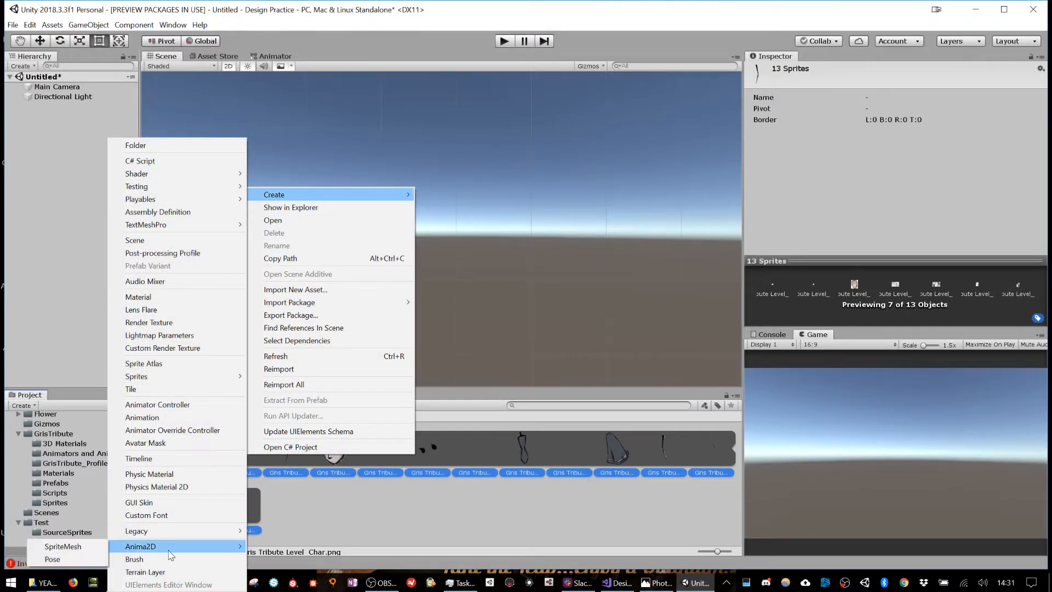
pyautogui.click(55, 546)
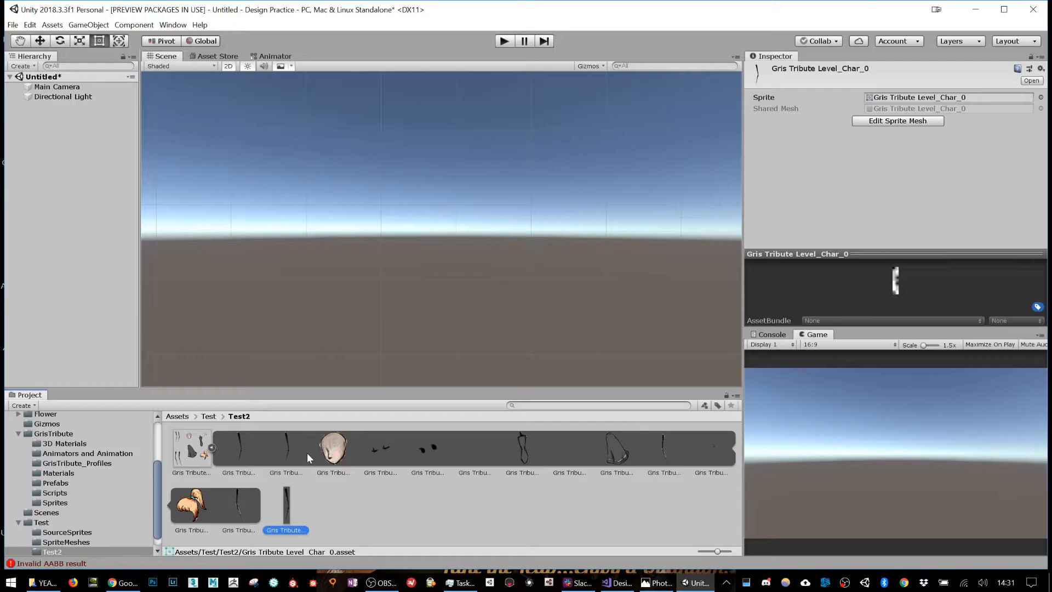
# - Create an Anima2D SpriteMesh from the second arm sprite, Gris Tribute Level_Char_1
pyautogui.click(288, 446)
pyautogui.rightClick(291, 446)
pyautogui.moveTo(387, 193)
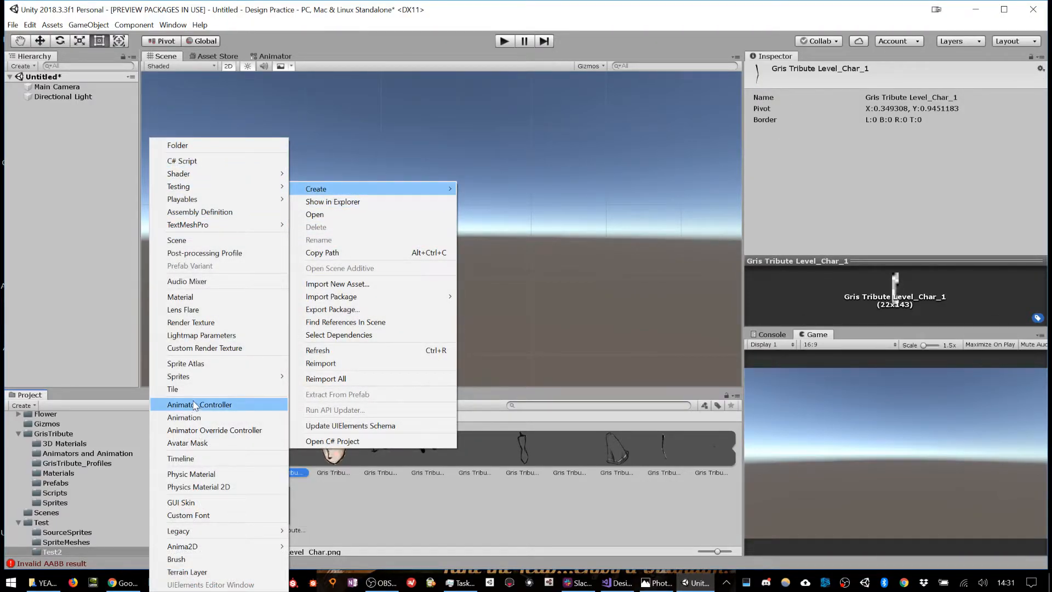
pyautogui.moveTo(186, 546)
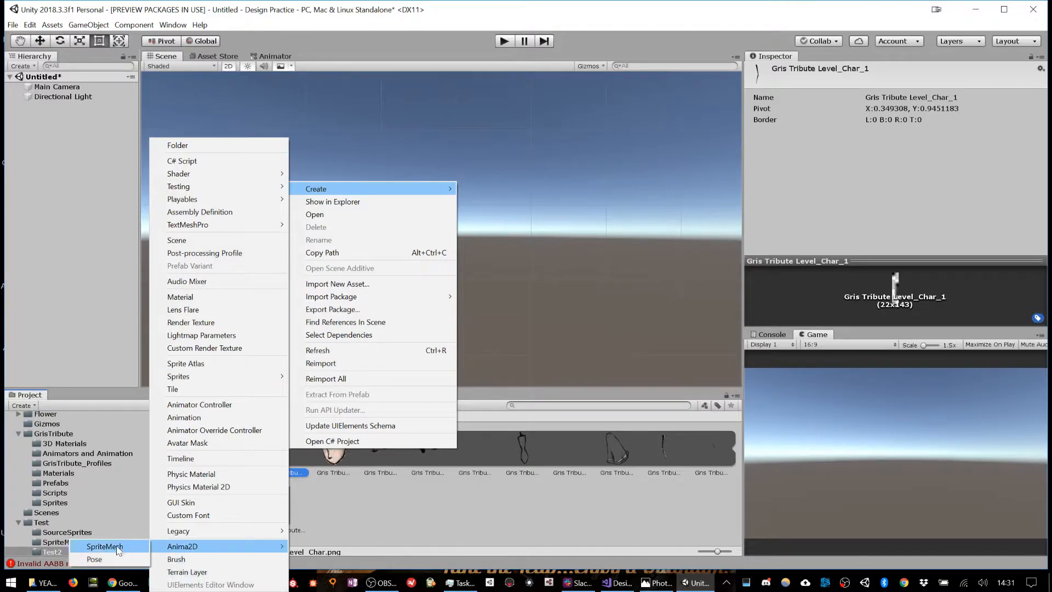
pyautogui.click(107, 546)
# - Create an Anima2D SpriteMesh from the head sprite, leaving the eye sprites without a mesh
pyautogui.click(337, 445)
pyautogui.rightClick(337, 445)
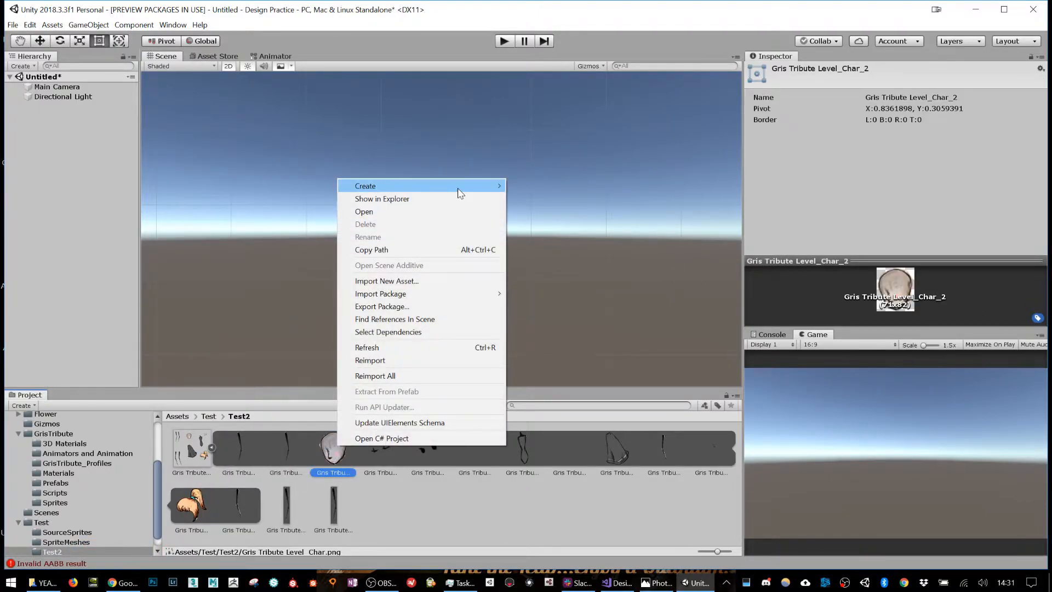
pyautogui.moveTo(446, 186)
pyautogui.moveTo(266, 546)
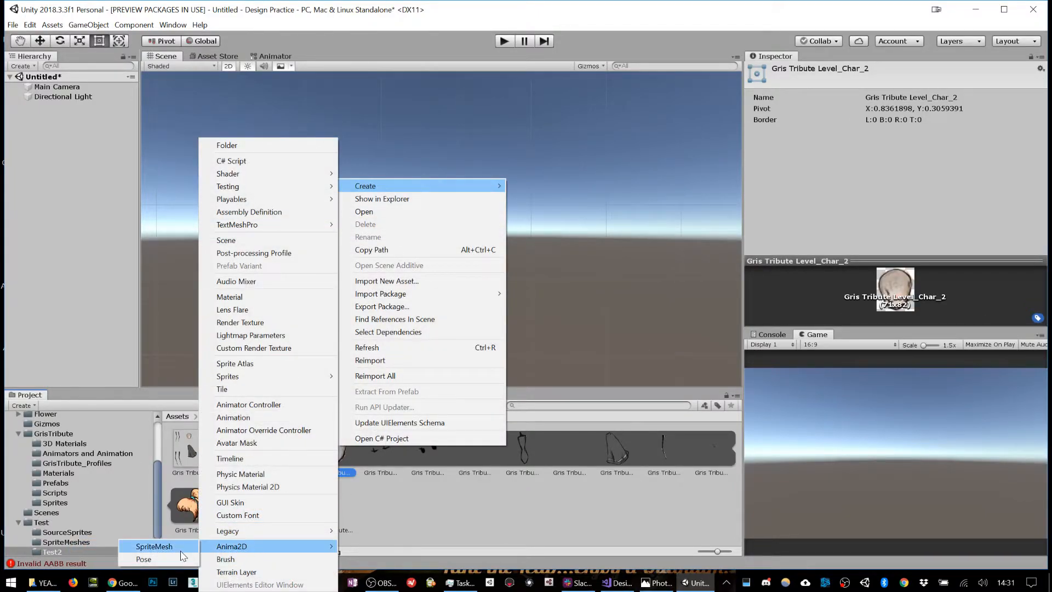
pyautogui.click(164, 547)
pyautogui.rightClick(370, 447)
pyautogui.click(466, 500)
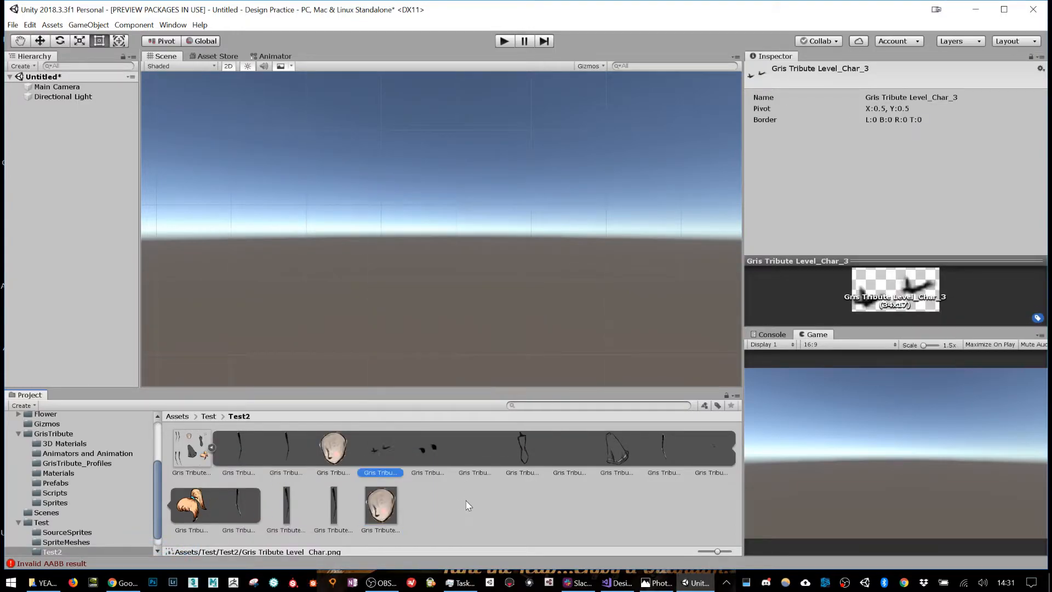
# - Create Anima2D SpriteMeshes from the torso sprite and the cape sprite
pyautogui.rightClick(520, 452)
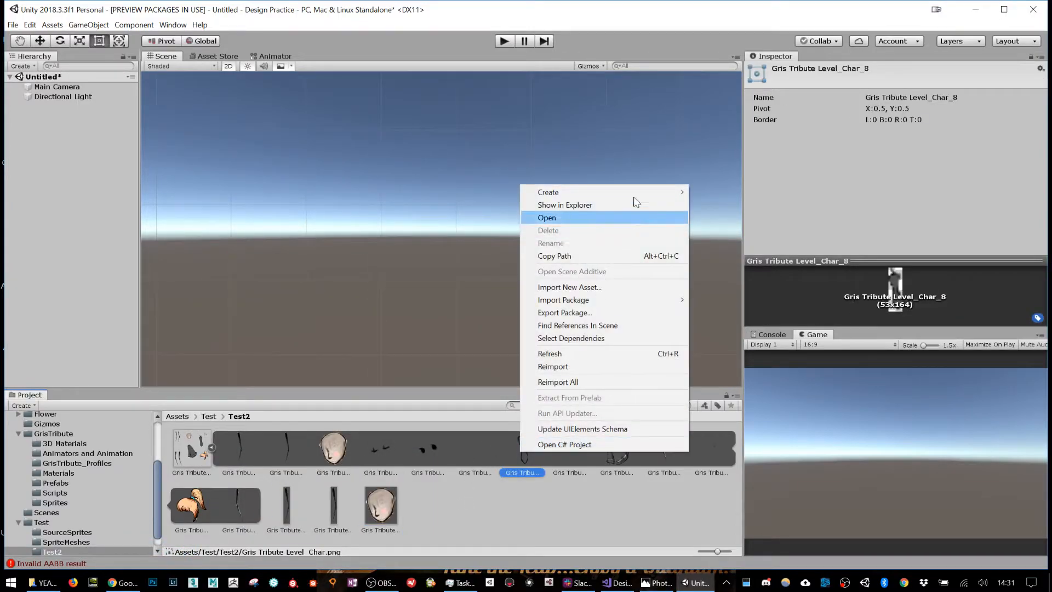
pyautogui.moveTo(635, 196)
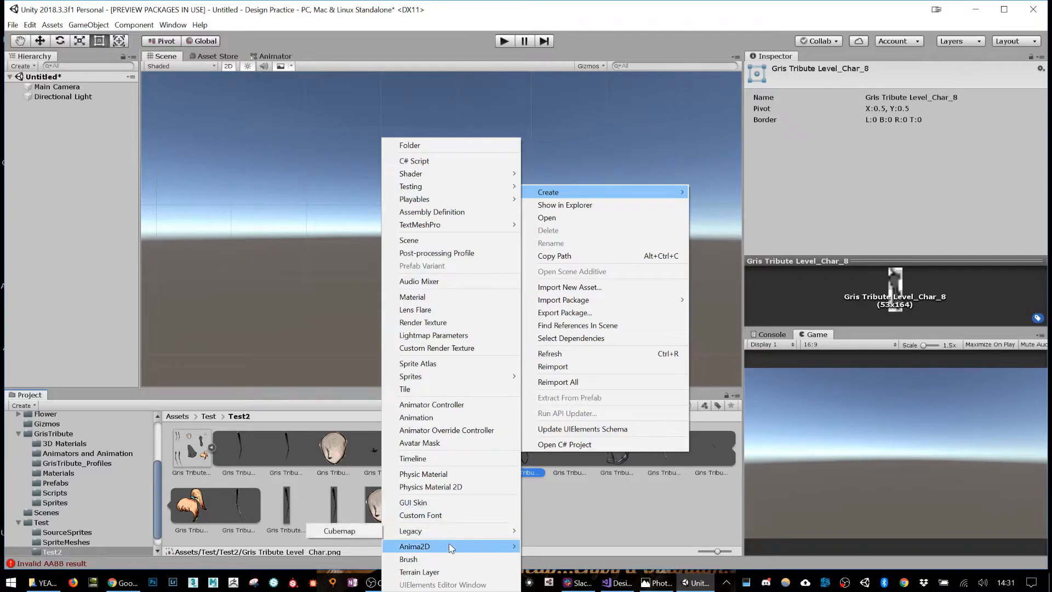
pyautogui.moveTo(450, 546)
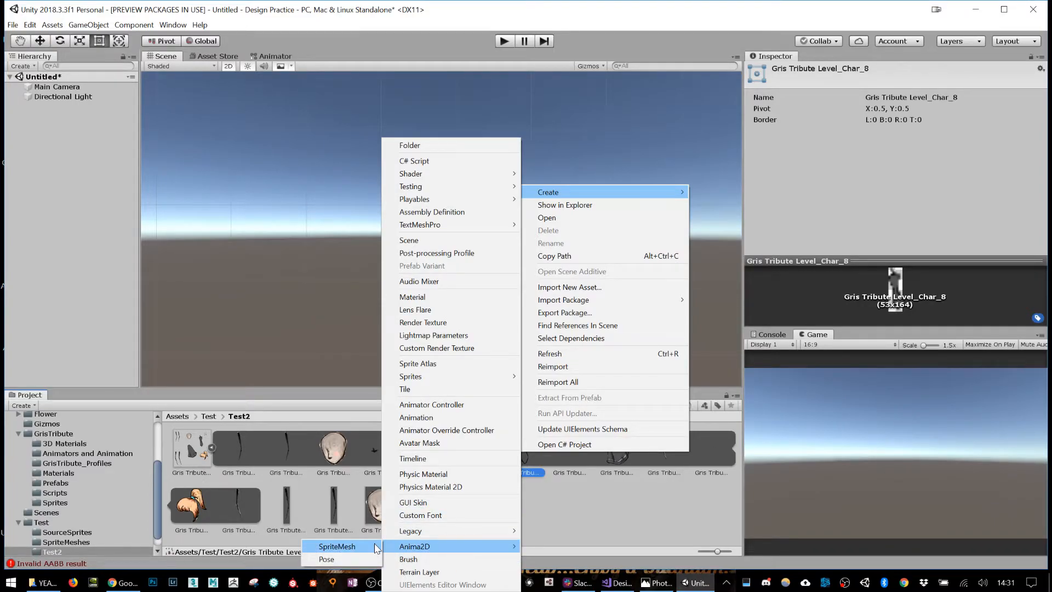
pyautogui.click(337, 547)
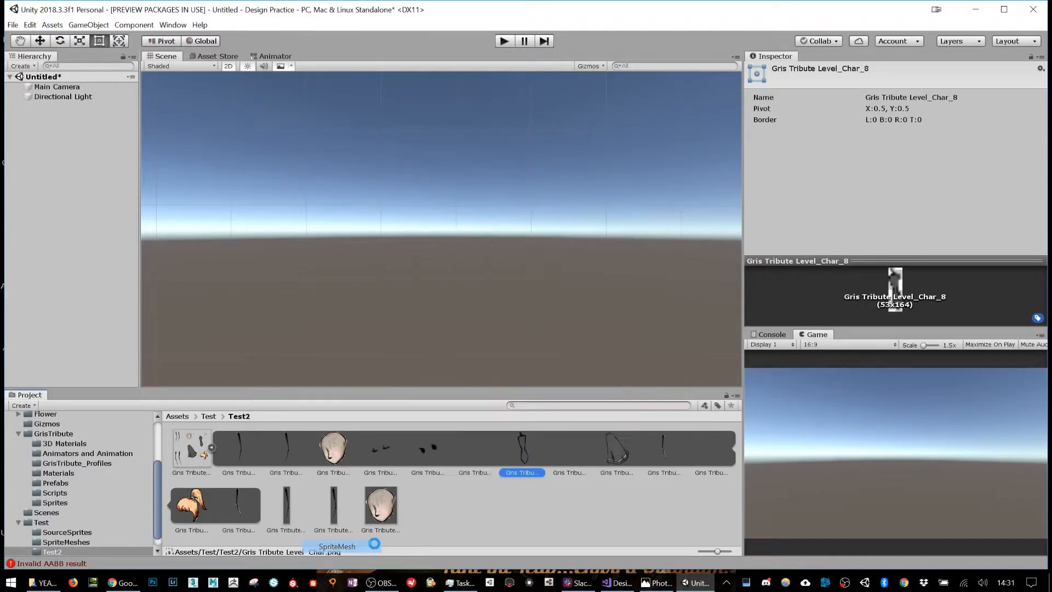
pyautogui.rightClick(618, 453)
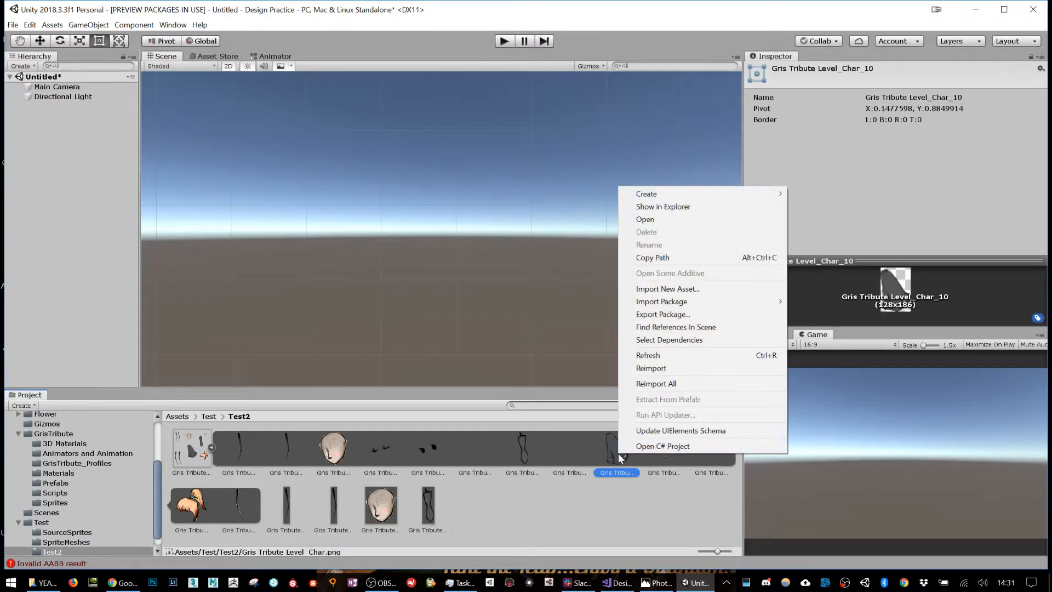
pyautogui.moveTo(685, 192)
pyautogui.moveTo(503, 547)
pyautogui.click(436, 546)
# - Create Anima2D SpriteMeshes from the first leg sprite, Gris Tribute Level_Char_11, and the hair sprite
pyautogui.rightClick(666, 456)
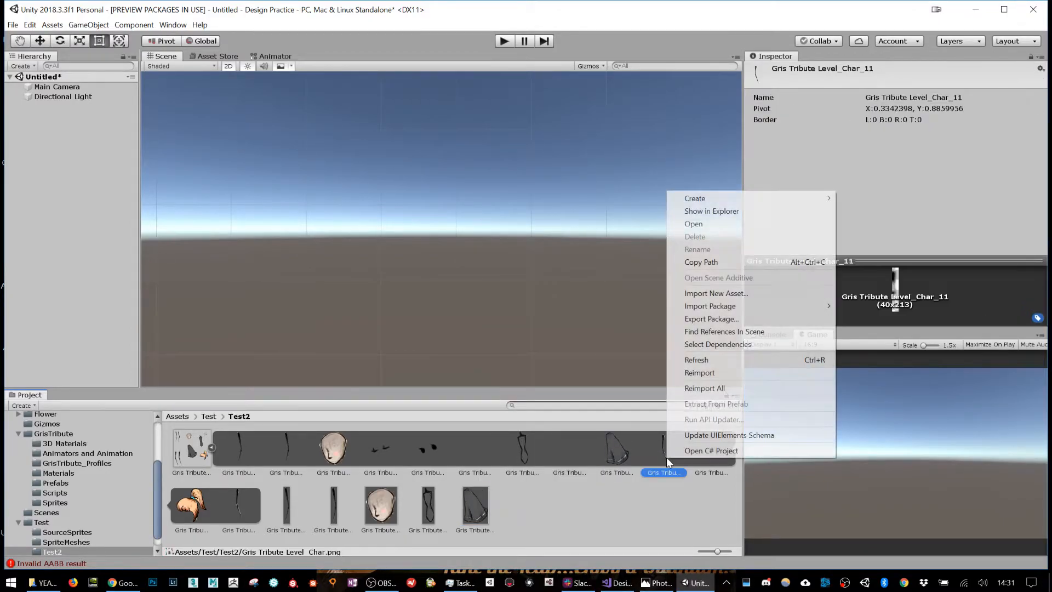
pyautogui.moveTo(706, 198)
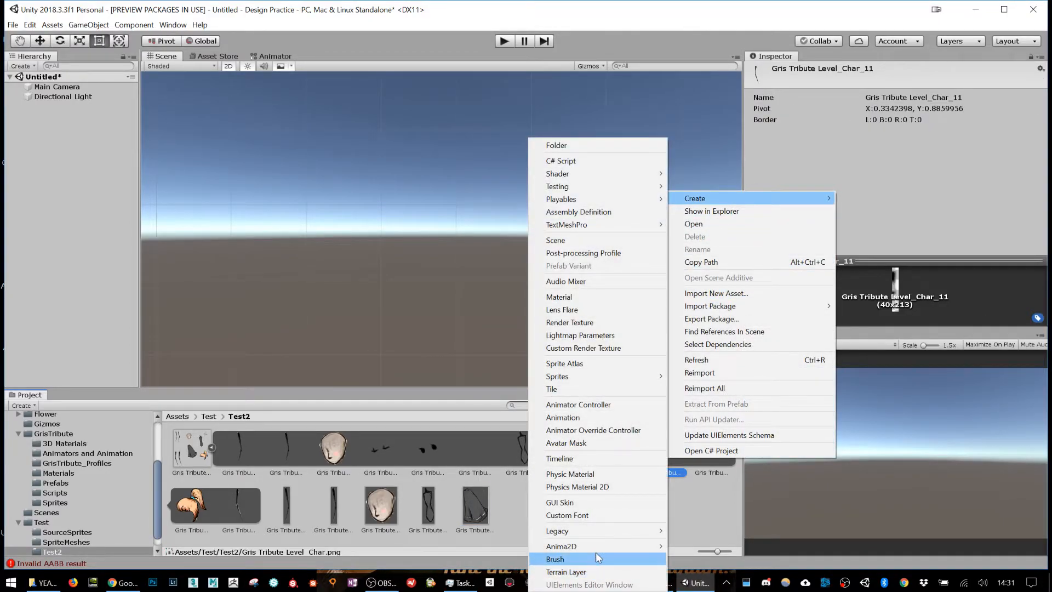
pyautogui.moveTo(594, 546)
pyautogui.click(493, 547)
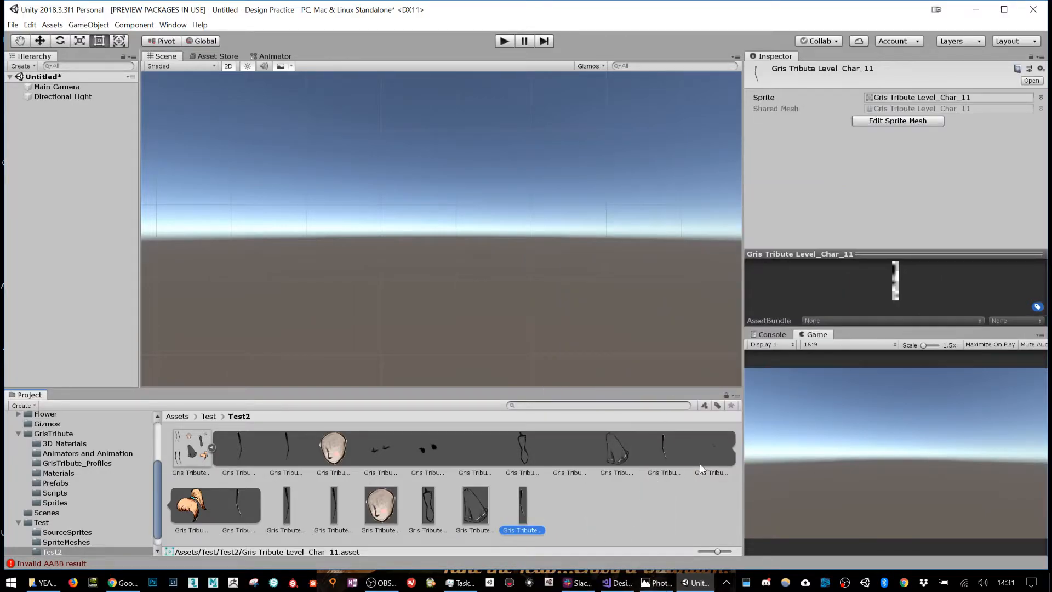
pyautogui.rightClick(189, 508)
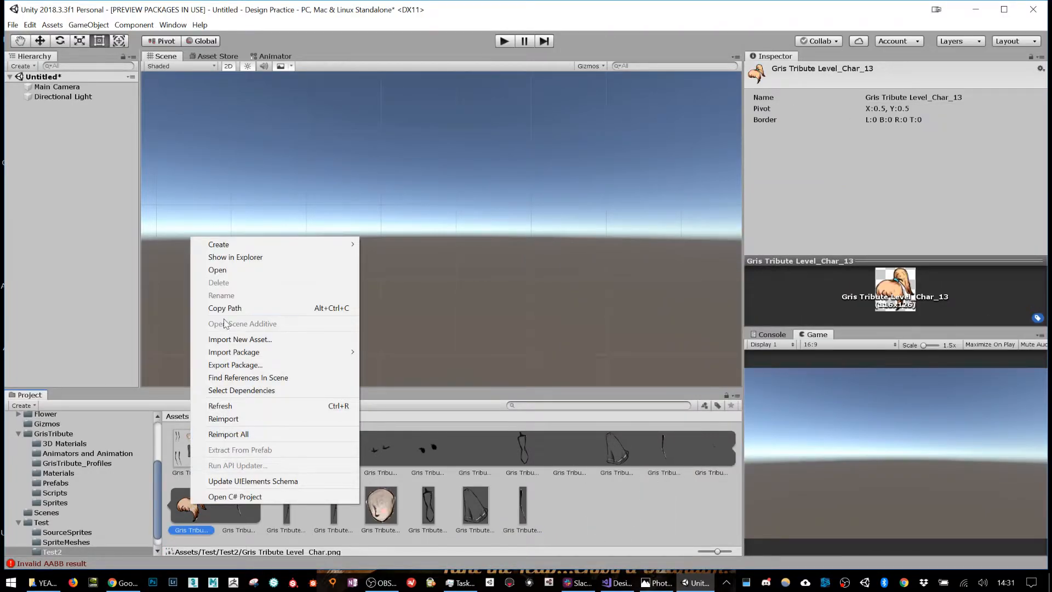
pyautogui.moveTo(218, 244)
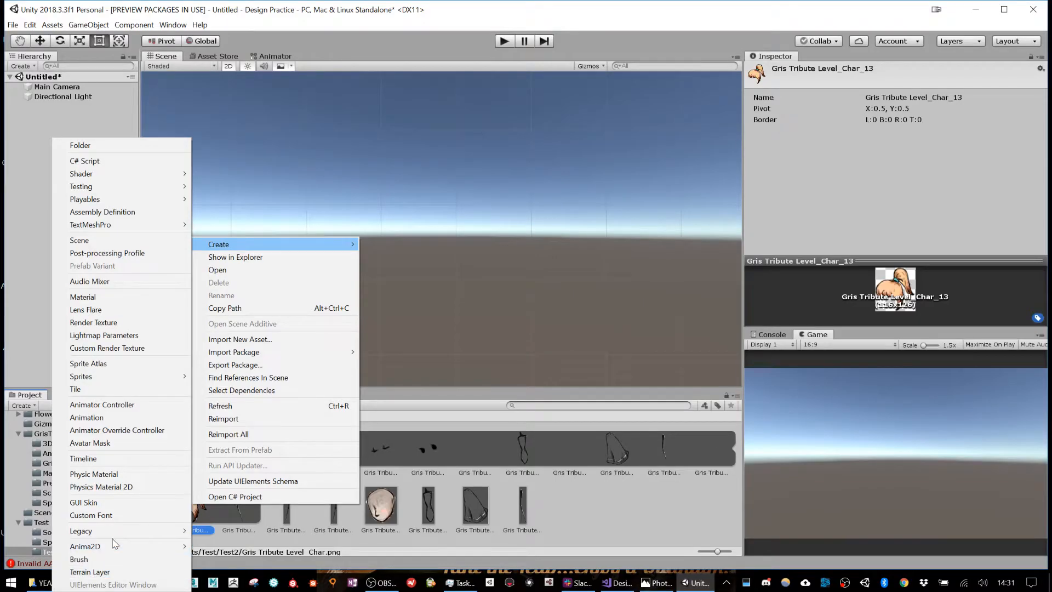
pyautogui.moveTo(114, 549)
pyautogui.click(225, 546)
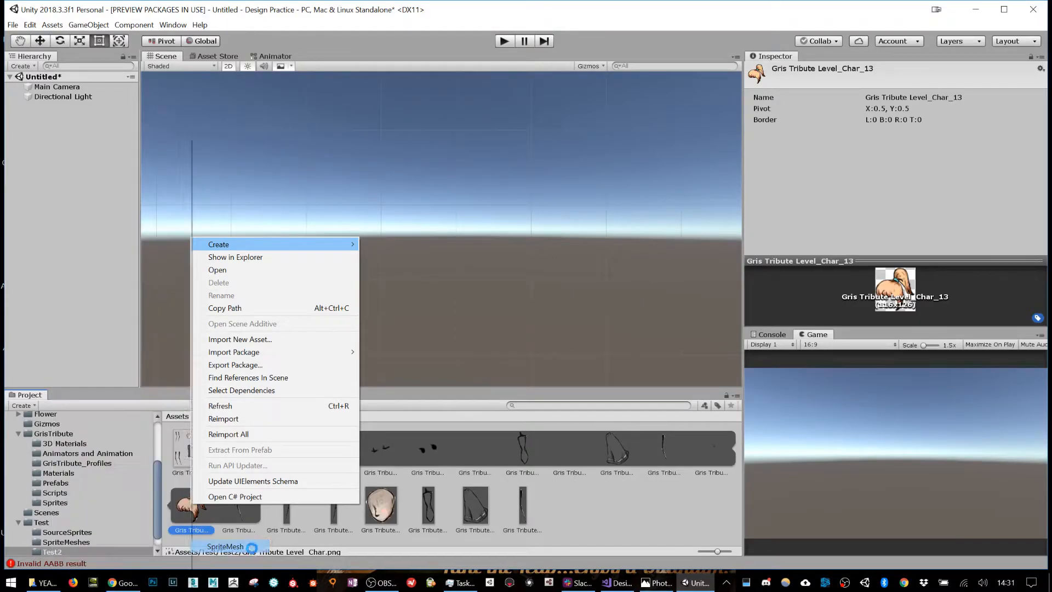
# - Create an Anima2D SpriteMesh from the second leg sprite, Gris Tribute Level_Char_14
pyautogui.rightClick(235, 514)
pyautogui.moveTo(322, 254)
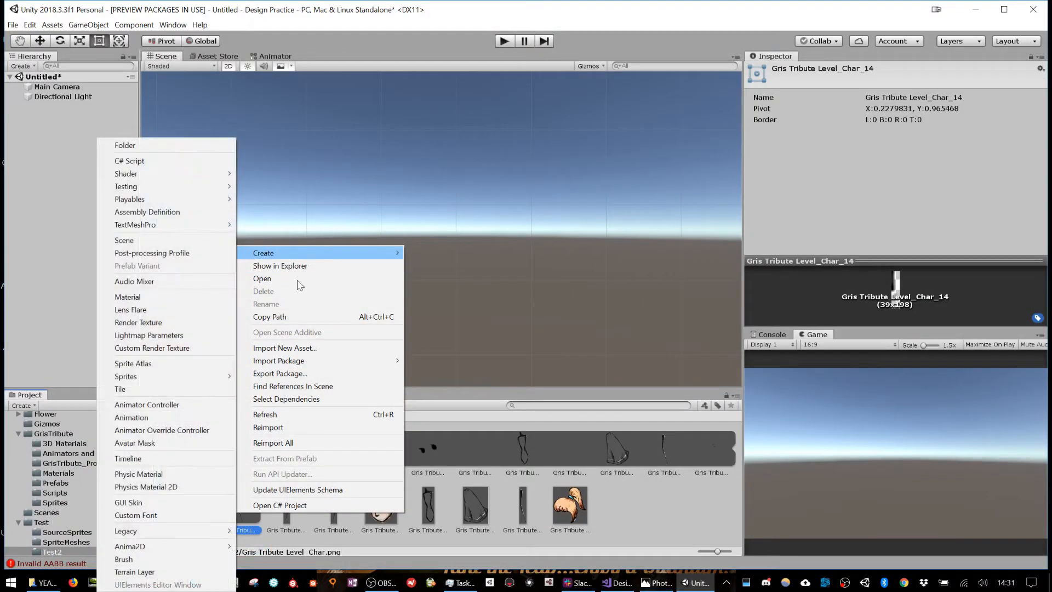
pyautogui.moveTo(164, 546)
pyautogui.click(74, 547)
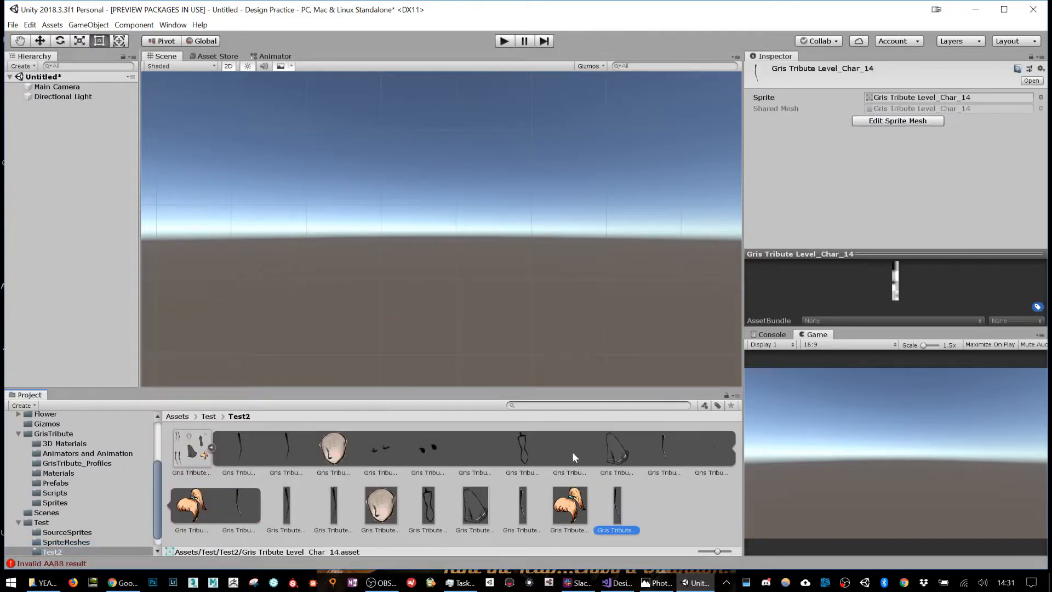
# - Collapse the sprite sheet and check the created arm, head and leg sprite meshes in the Test2 folder
pyautogui.click(212, 447)
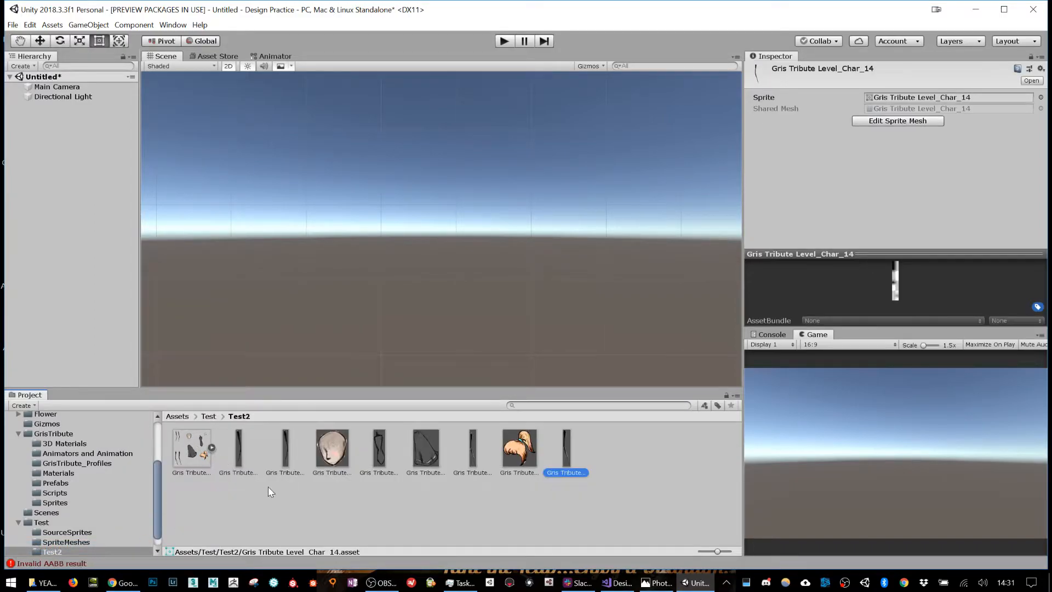
pyautogui.click(241, 453)
pyautogui.click(294, 455)
pyautogui.click(332, 456)
pyautogui.click(544, 448)
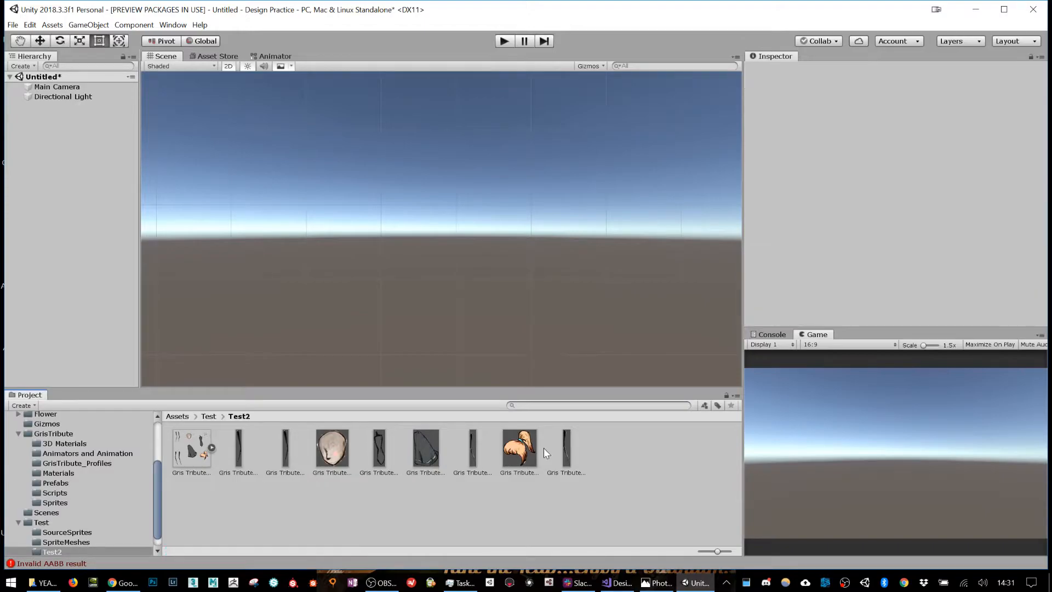
pyautogui.click(571, 455)
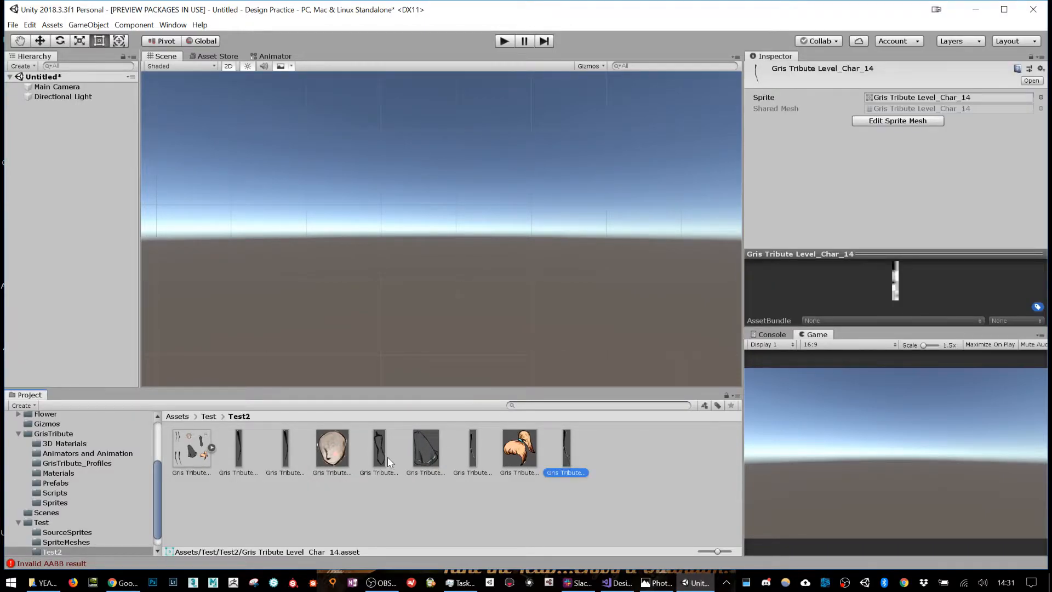
# - Place the torso sprite mesh in the scene and the head sprite mesh above its neck
pyautogui.moveTo(379, 453); pyautogui.dragTo(414, 268)
pyautogui.press('q')
pyautogui.press('t')
pyautogui.moveTo(332, 447); pyautogui.dragTo(381, 215)
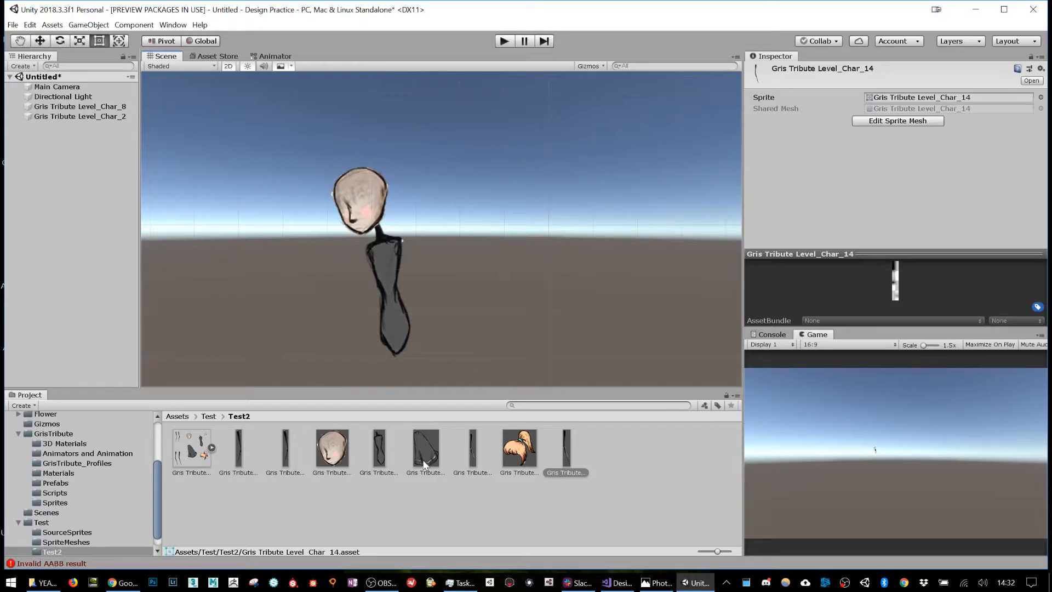
# - Place the two arm sprite meshes at the torso's shoulders and the Gris Tribute Level_Char_11 leg mesh twice at the hips
pyautogui.moveTo(286, 450); pyautogui.dragTo(404, 243)
pyautogui.moveTo(244, 455); pyautogui.dragTo(367, 251)
pyautogui.moveTo(478, 451); pyautogui.dragTo(390, 355)
pyautogui.moveTo(499, 322); pyautogui.dragTo(543, 254, button='middle')
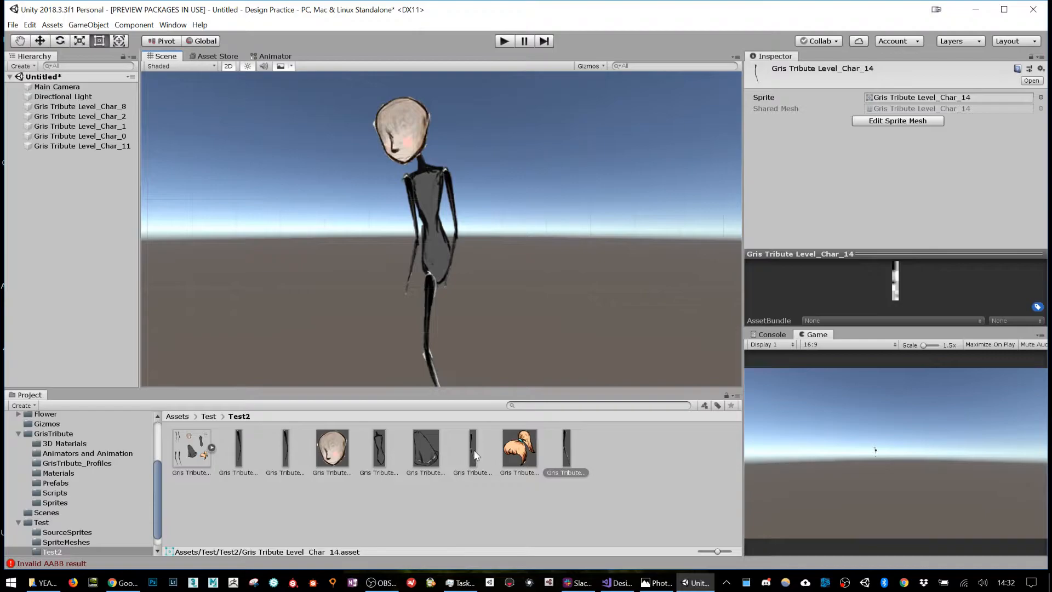
pyautogui.moveTo(474, 449); pyautogui.dragTo(446, 277)
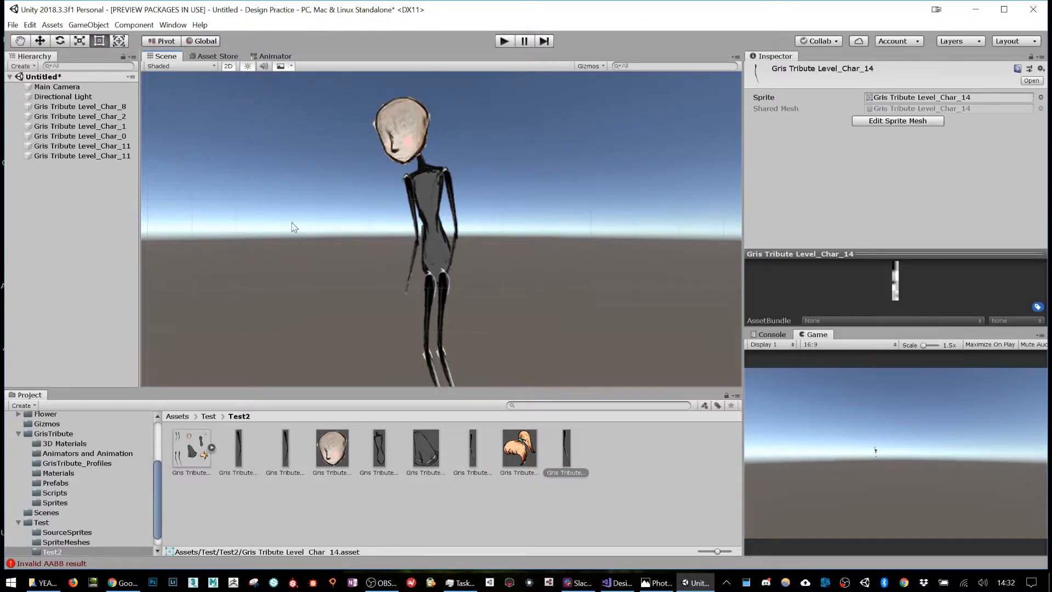
# - Rename the torso object as Torso and the head object as Head
pyautogui.click(109, 107)
pyautogui.click(918, 70)
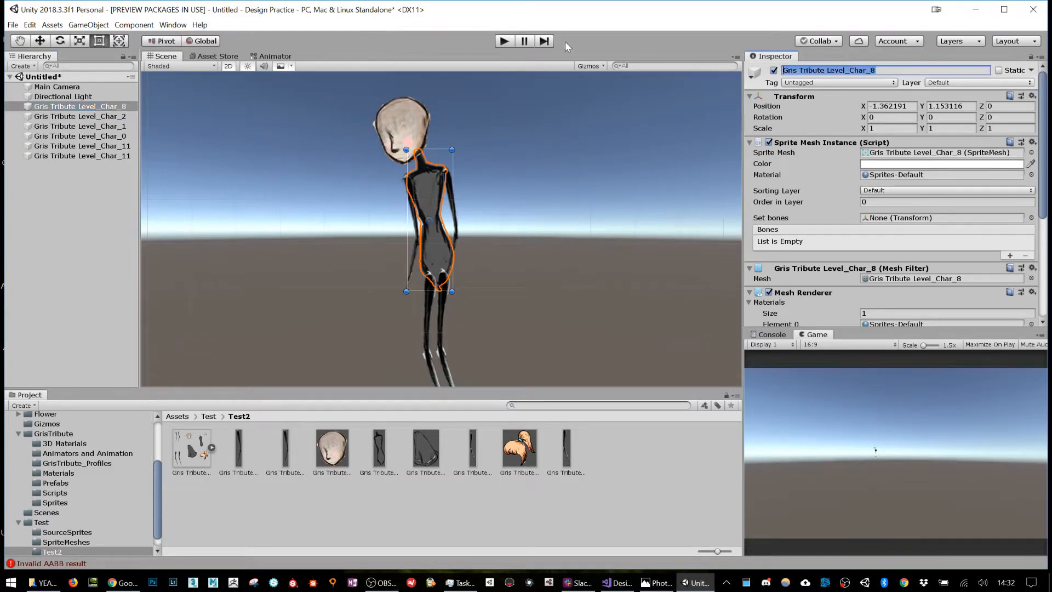
pyautogui.write('Torso')
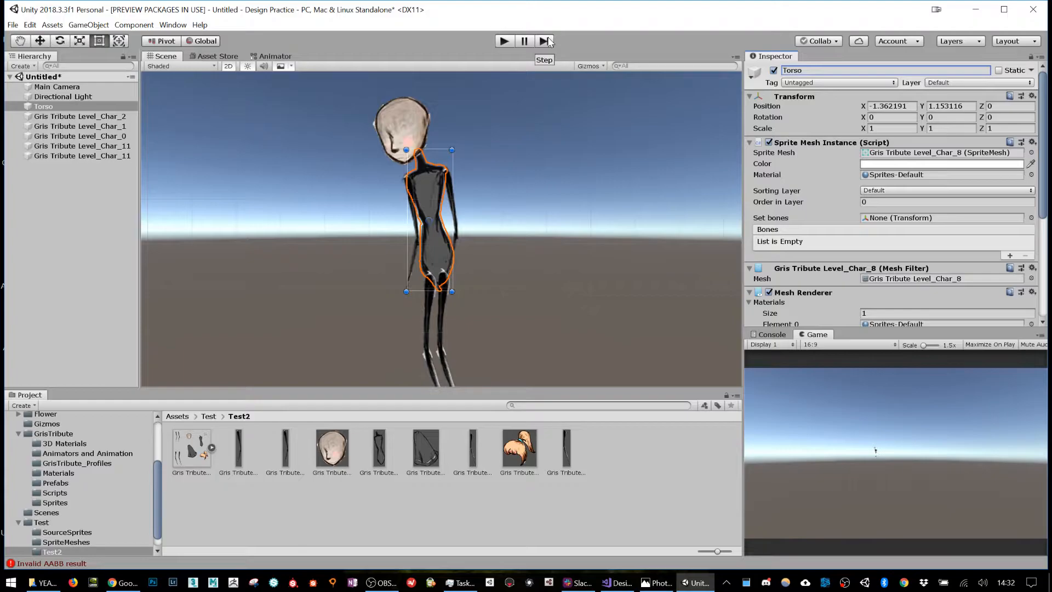
pyautogui.click(79, 116)
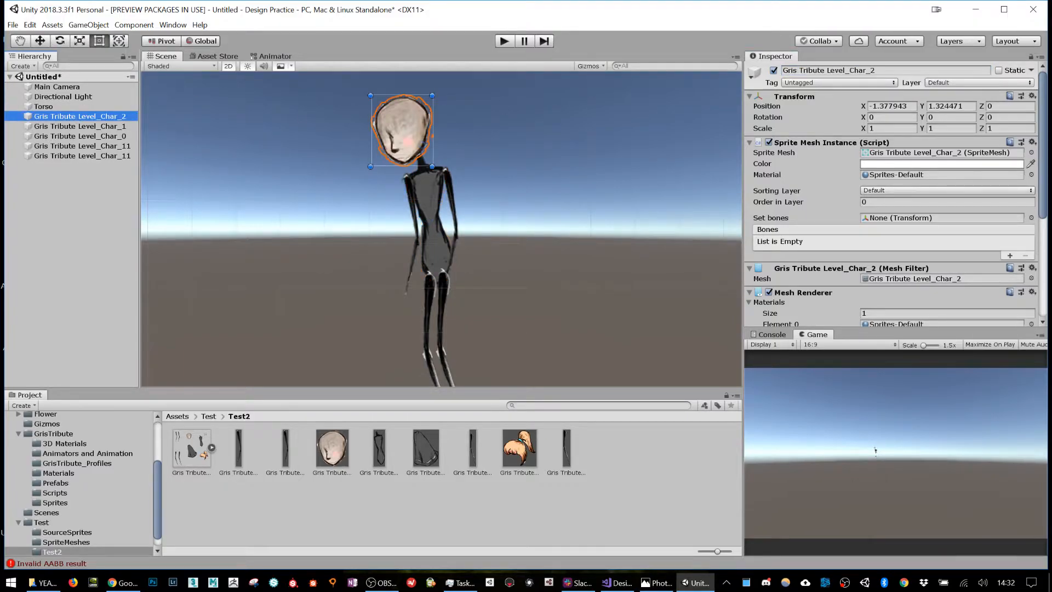
pyautogui.click(917, 69)
pyautogui.write('Head')
pyautogui.press('Return')
# - Rename the Gris Tribute Level_Char_1 arm object as LeftArm
pyautogui.click(113, 127)
pyautogui.moveTo(918, 70); pyautogui.dragTo(558, 34)
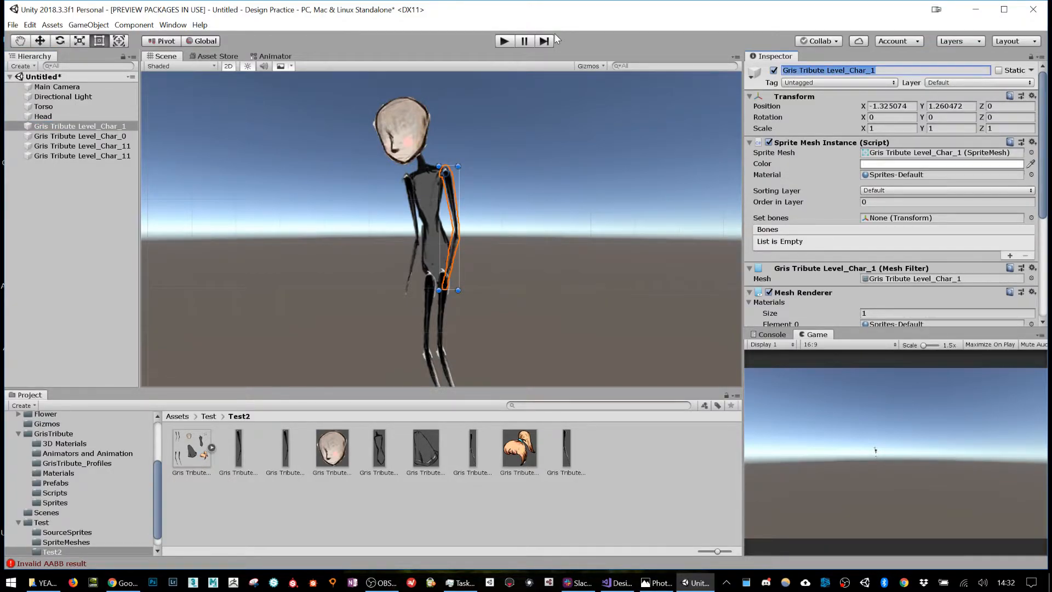
pyautogui.write('LeftArm')
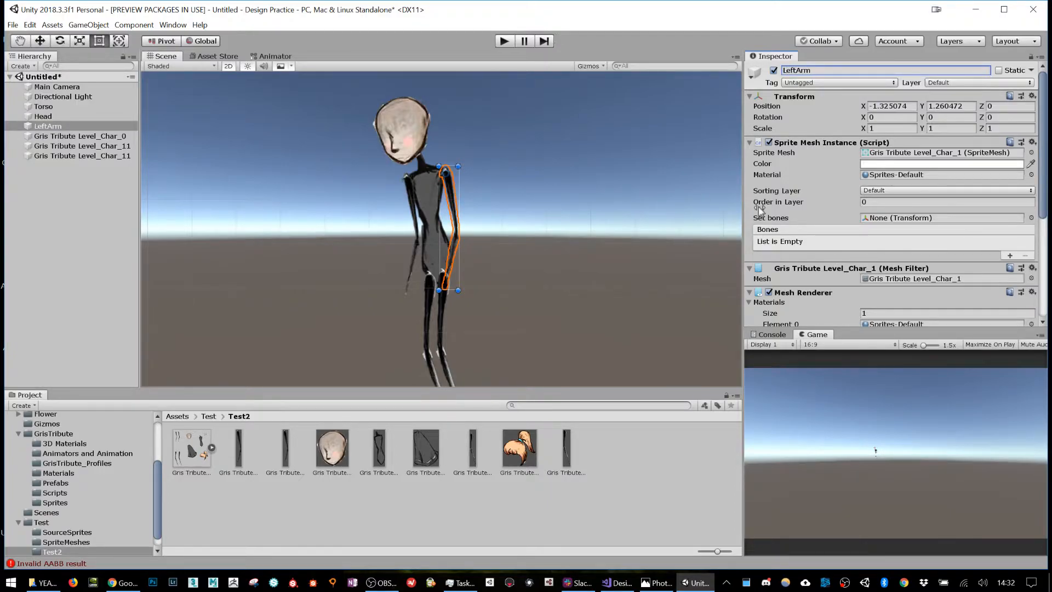
# - Rename the Gris Tribute Level_Char_0 arm object as RightArm
pyautogui.click(83, 136)
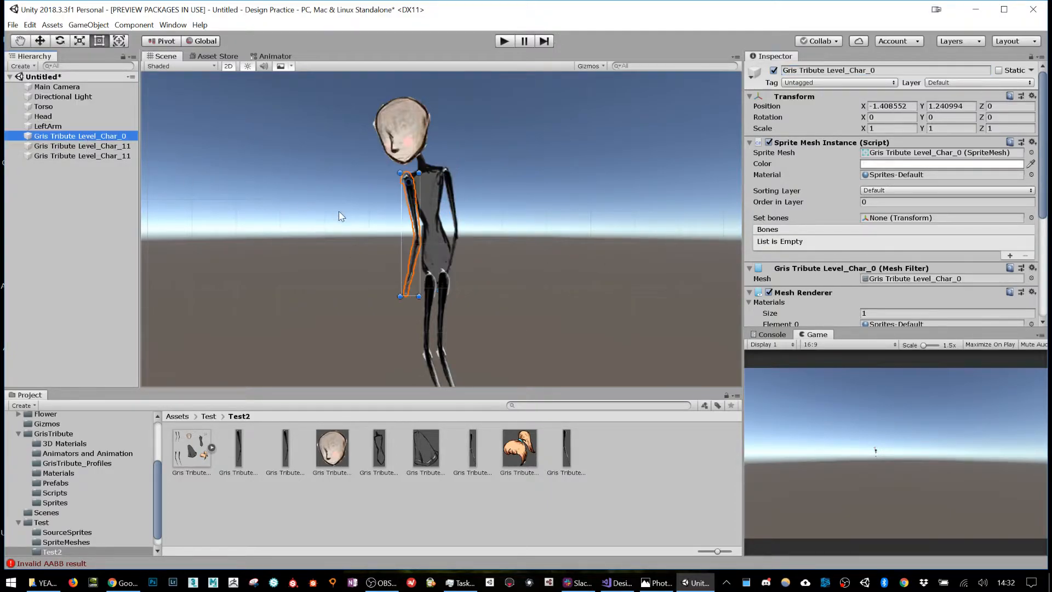
pyautogui.click(920, 69)
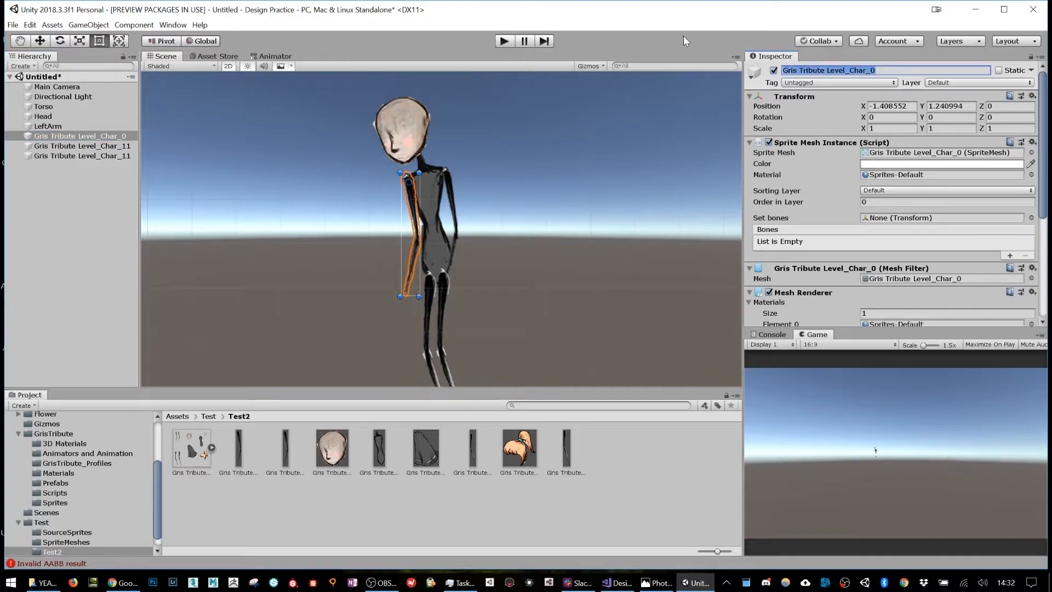
pyautogui.write('RightArm')
pyautogui.press('Return')
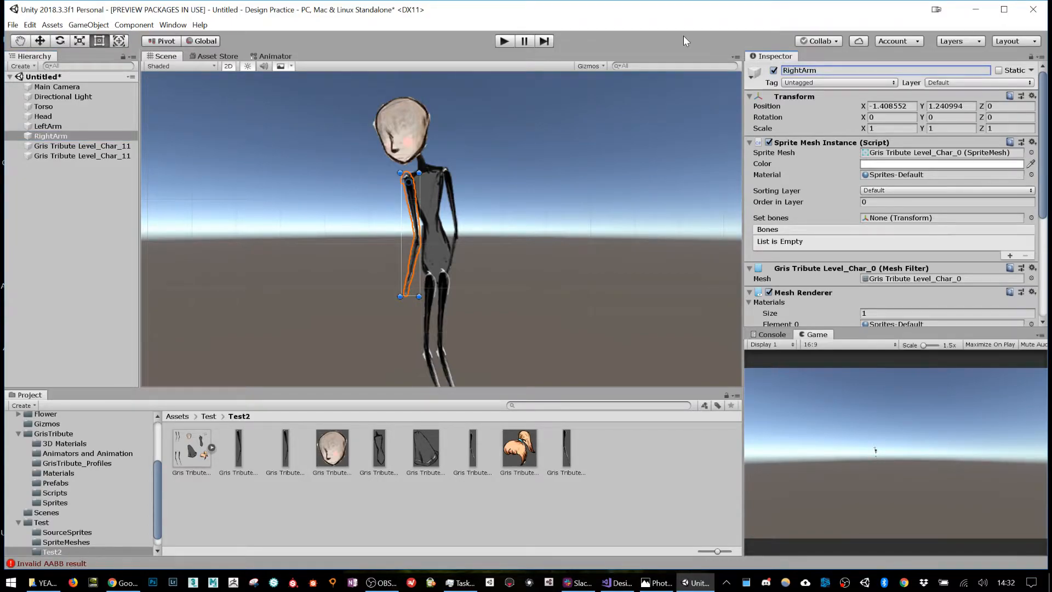
# - Rename the first of the two Gris Tribute Level_Char_11 leg objects as RightLeg
pyautogui.click(82, 146)
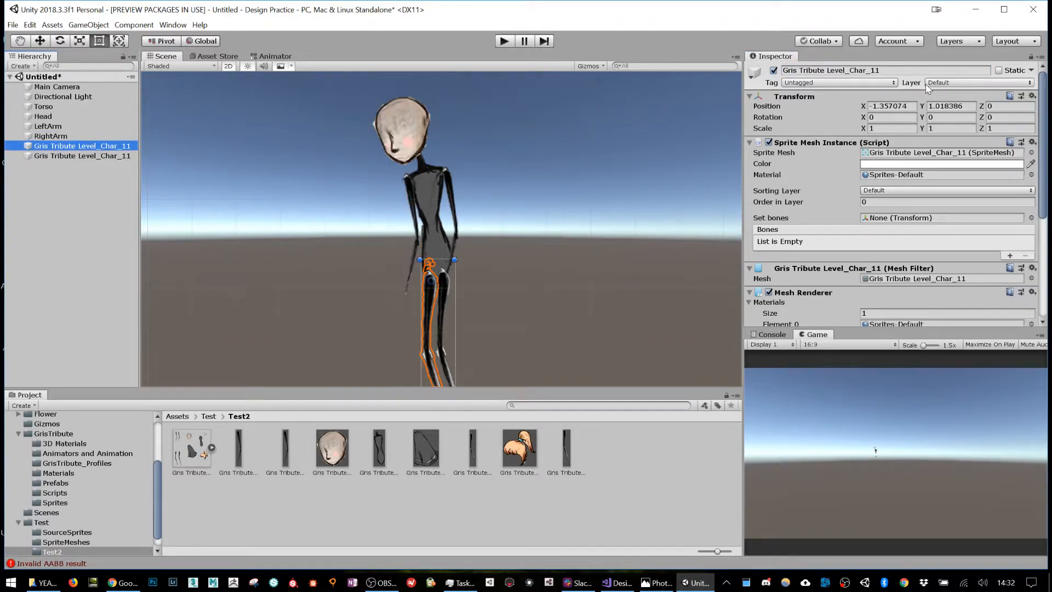
pyautogui.click(887, 69)
pyautogui.moveTo(886, 65); pyautogui.dragTo(670, 47)
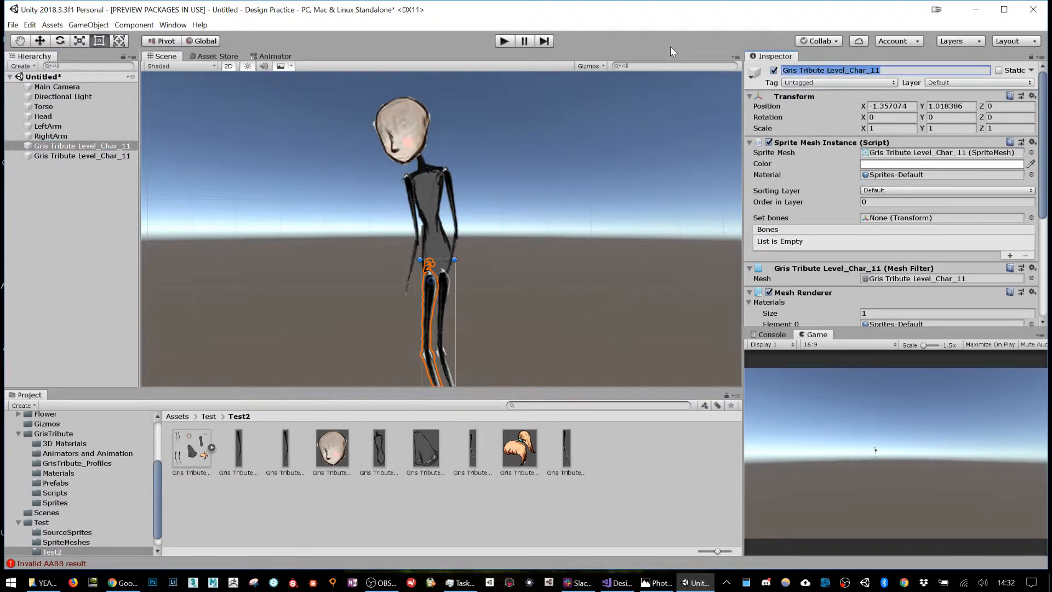
pyautogui.write('RightLeg')
pyautogui.press('Return')
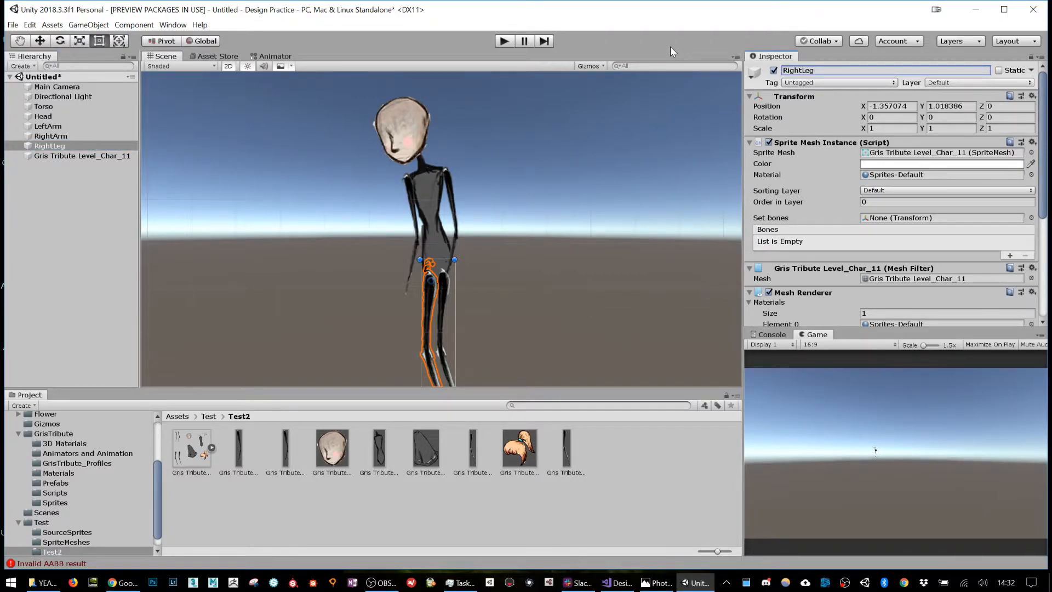
# - Rename the remaining Gris Tribute Level_Char_11 leg object as LeftLeg
pyautogui.click(96, 155)
pyautogui.click(931, 70)
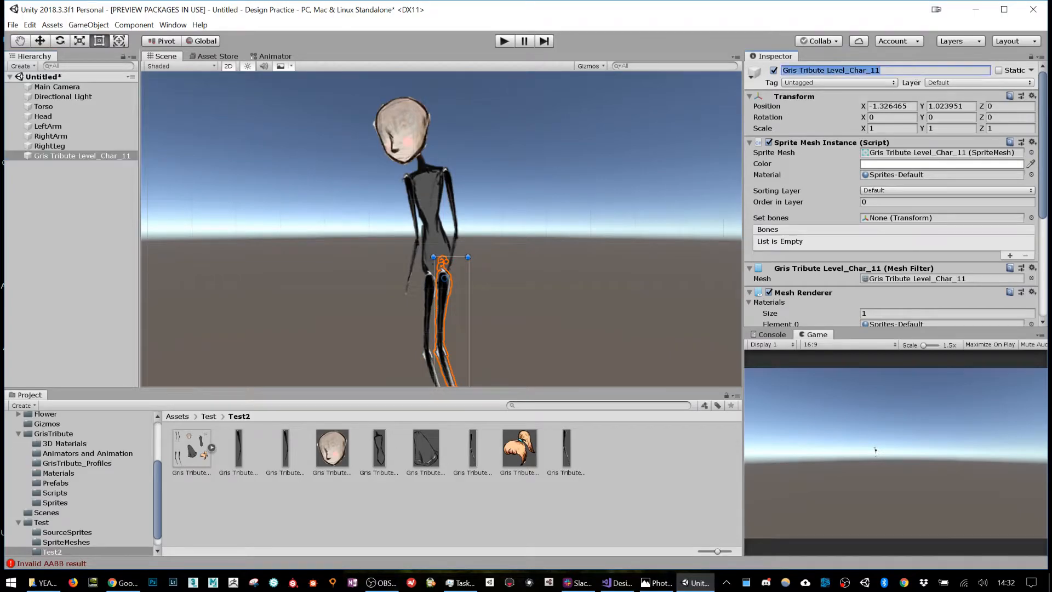
pyautogui.write('K')
pyautogui.write('LeftLeg')
pyautogui.press('Return')
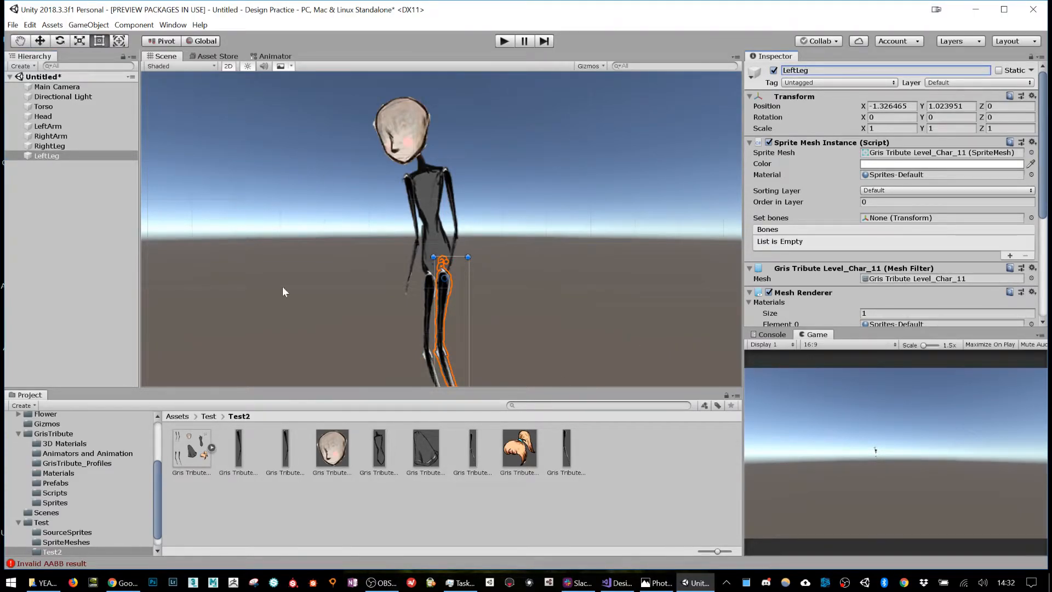
# - Place the cape sprite mesh over the torso, hanging from the shoulders, and rename its object as Cape
pyautogui.moveTo(412, 444); pyautogui.dragTo(426, 176)
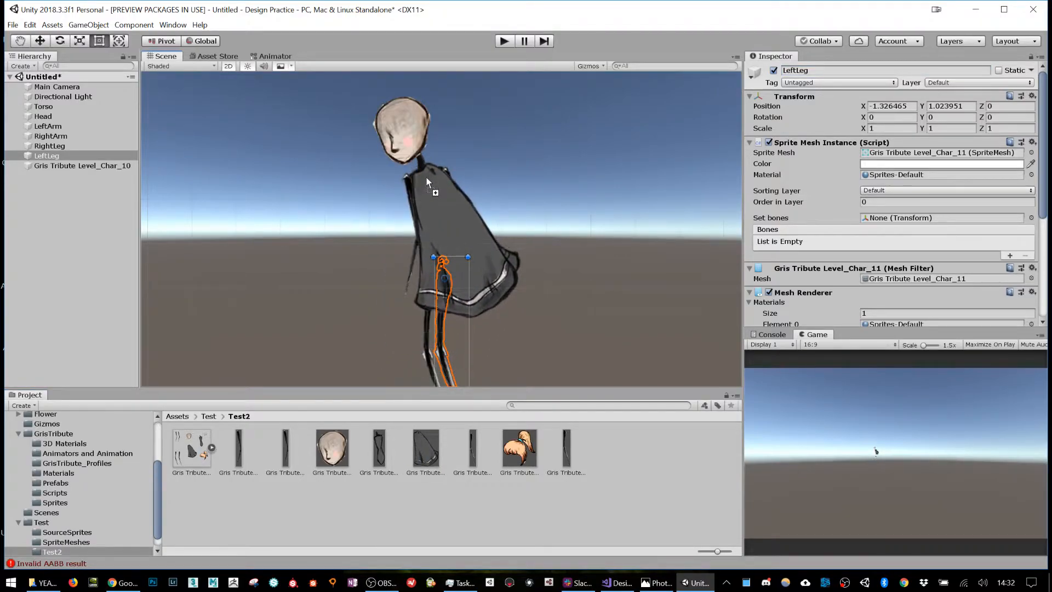
pyautogui.click(788, 70)
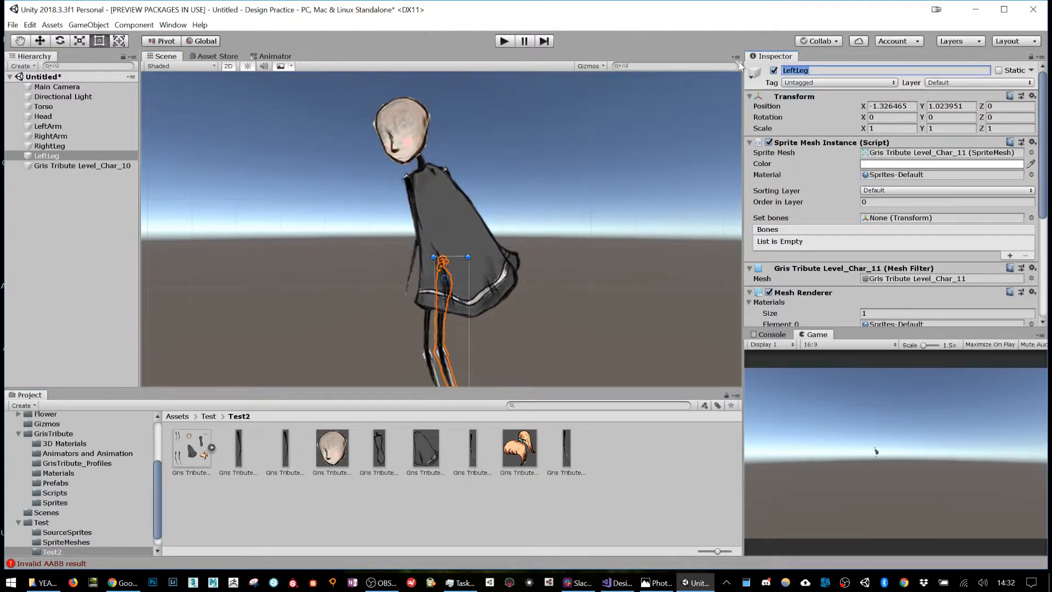
pyautogui.click(88, 166)
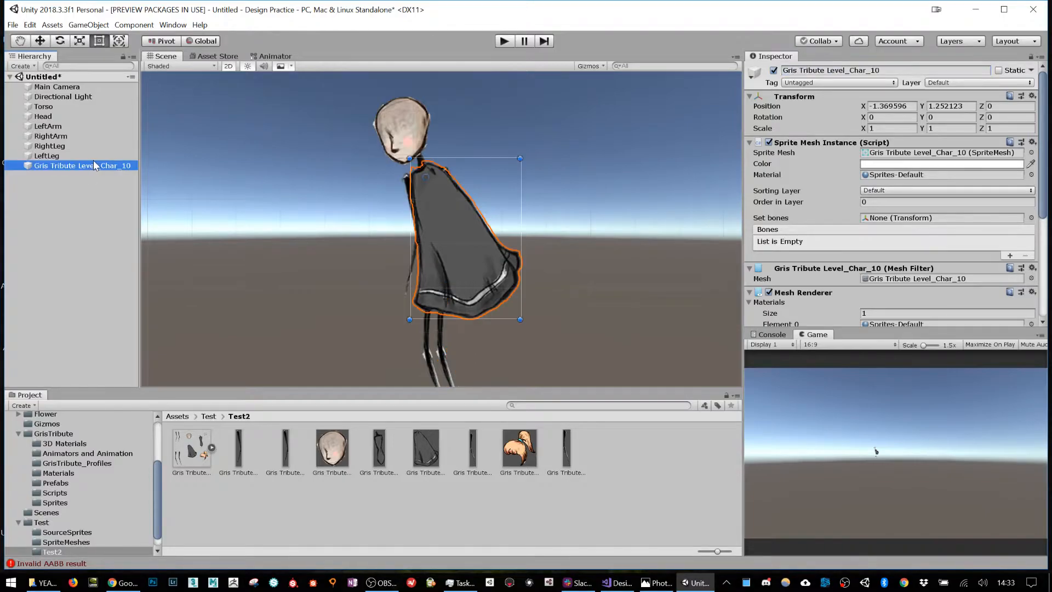
pyautogui.click(822, 70)
pyautogui.write('Cape')
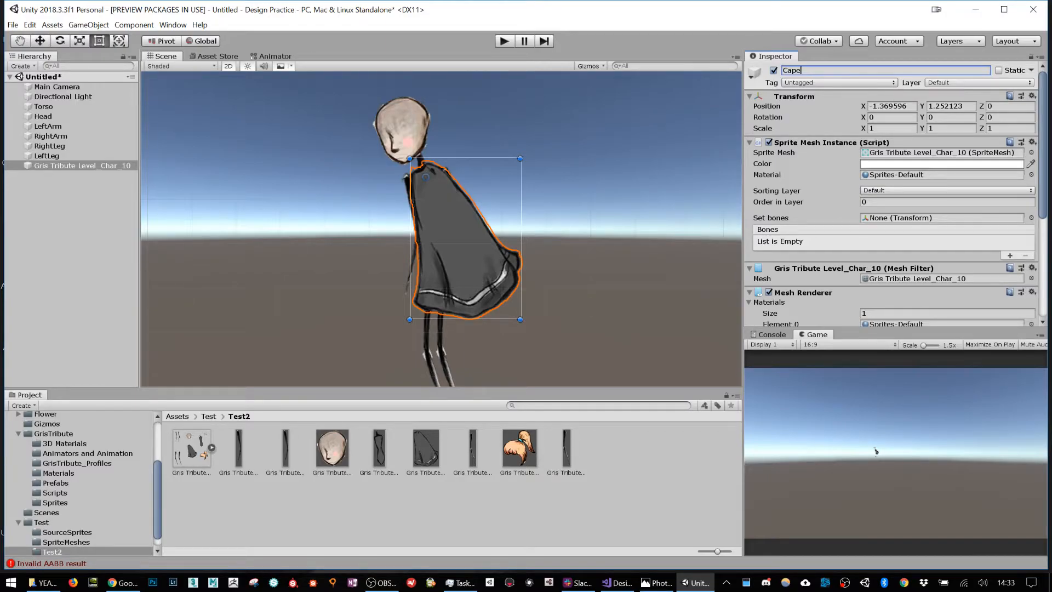
# - Rename the cape sprite object as Cape and nudge it on the shoulders to about X -1.364, Y 1.256
pyautogui.press('Return')
pyautogui.moveTo(458, 222)
pyautogui.mouseDown()
pyautogui.moveTo(457, 209)
pyautogui.moveTo(459, 219)
pyautogui.mouseUp()
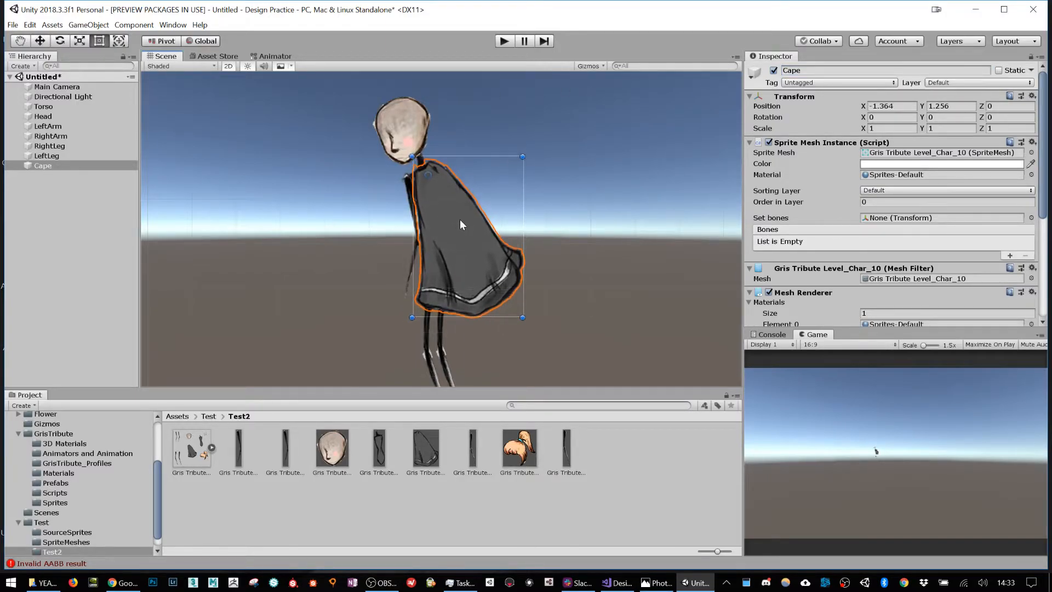
# - Scale the head down to about 0.66 on the neck and place the ponytail hair sprite mesh over it
pyautogui.click(61, 117)
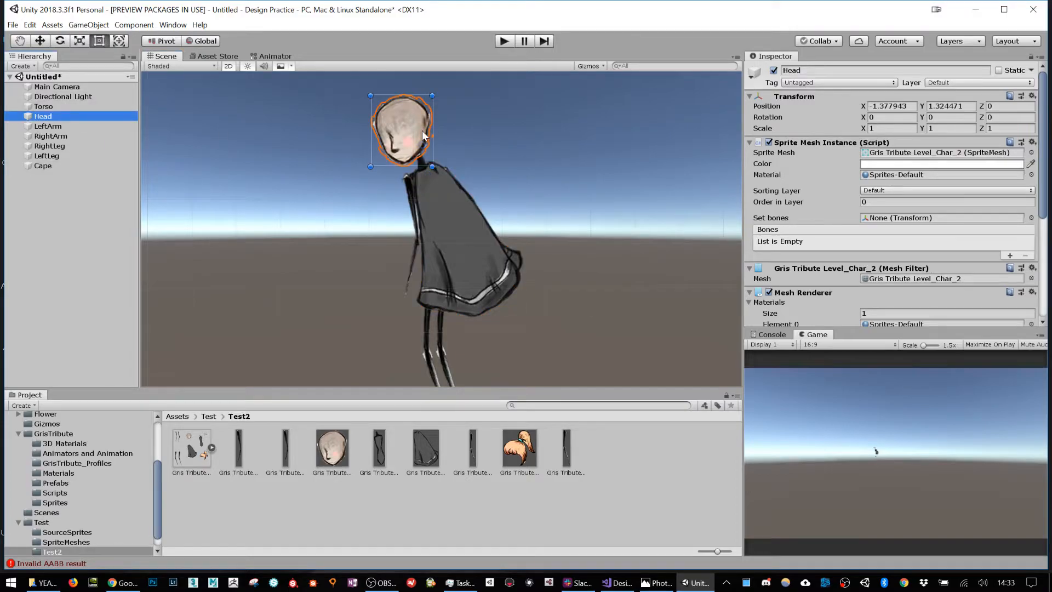
pyautogui.press('r')
pyautogui.moveTo(423, 144)
pyautogui.mouseDown()
pyautogui.moveTo(423, 161)
pyautogui.moveTo(432, 140)
pyautogui.mouseUp()
pyautogui.press('w')
pyautogui.moveTo(519, 448); pyautogui.dragTo(424, 116)
pyautogui.press('r')
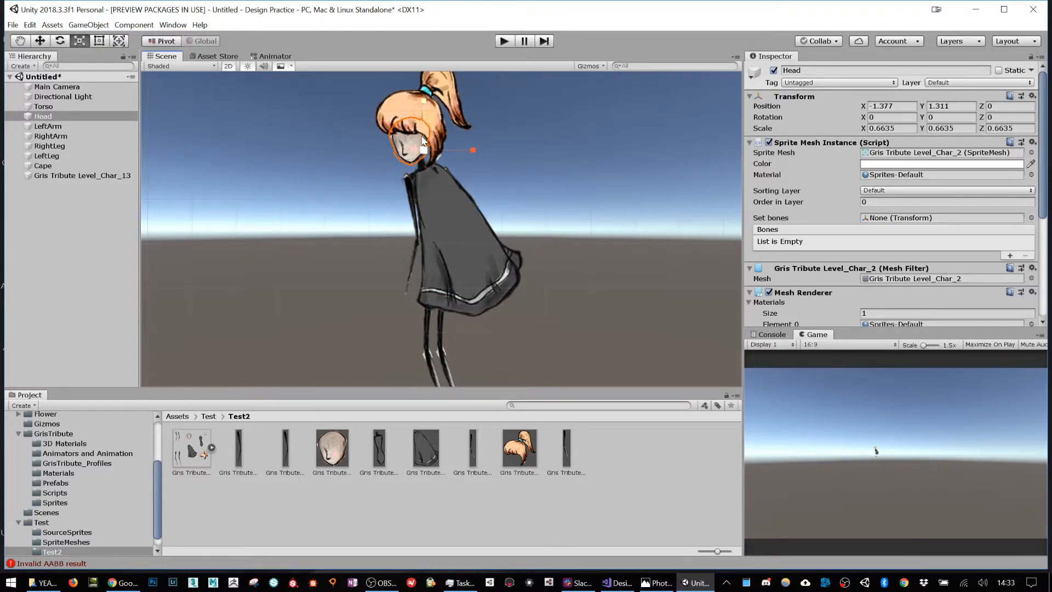
pyautogui.moveTo(423, 151); pyautogui.dragTo(421, 167)
# - Rename the new hair object as Hair, scale it to 0.61 and fit it around the head at about X -1.392, Y 1.368
pyautogui.click(82, 175)
pyautogui.click(887, 71)
pyautogui.write('H')
pyautogui.press('Return')
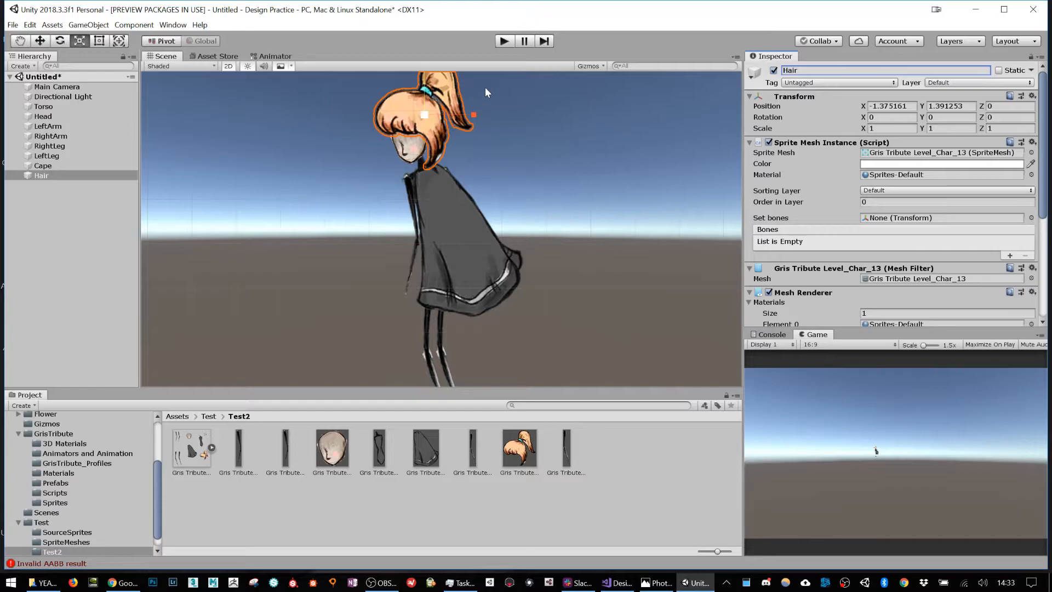
pyautogui.moveTo(426, 114)
pyautogui.mouseDown()
pyautogui.moveTo(427, 139)
pyautogui.moveTo(423, 121)
pyautogui.mouseUp()
pyautogui.press('w')
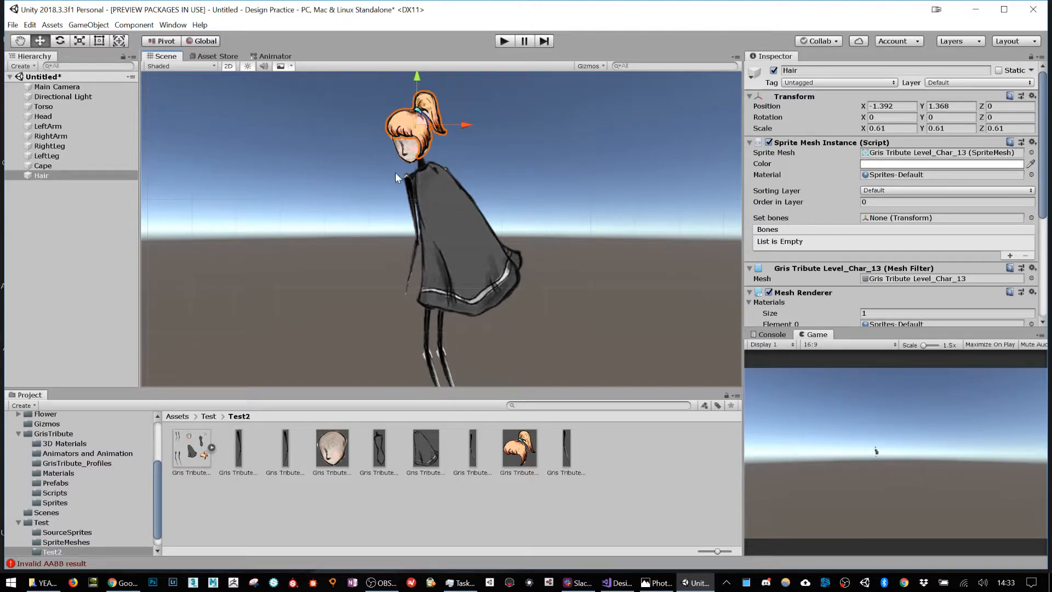
# - Review the shared sprite mesh settings of all body parts and examine the project's sorting layer order
pyautogui.click(64, 136)
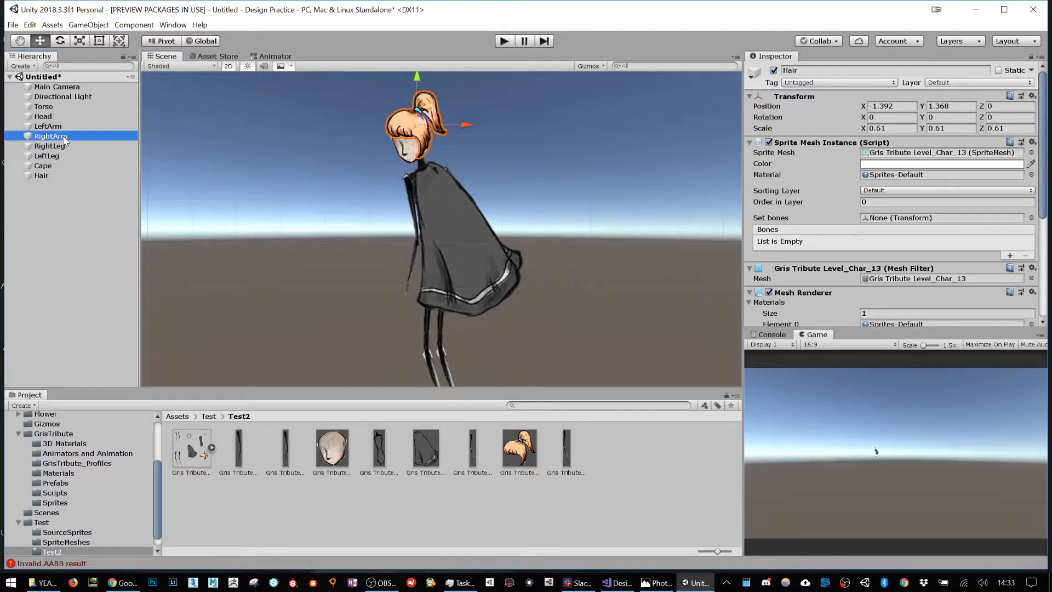
pyautogui.click(65, 101)
pyautogui.click(63, 106)
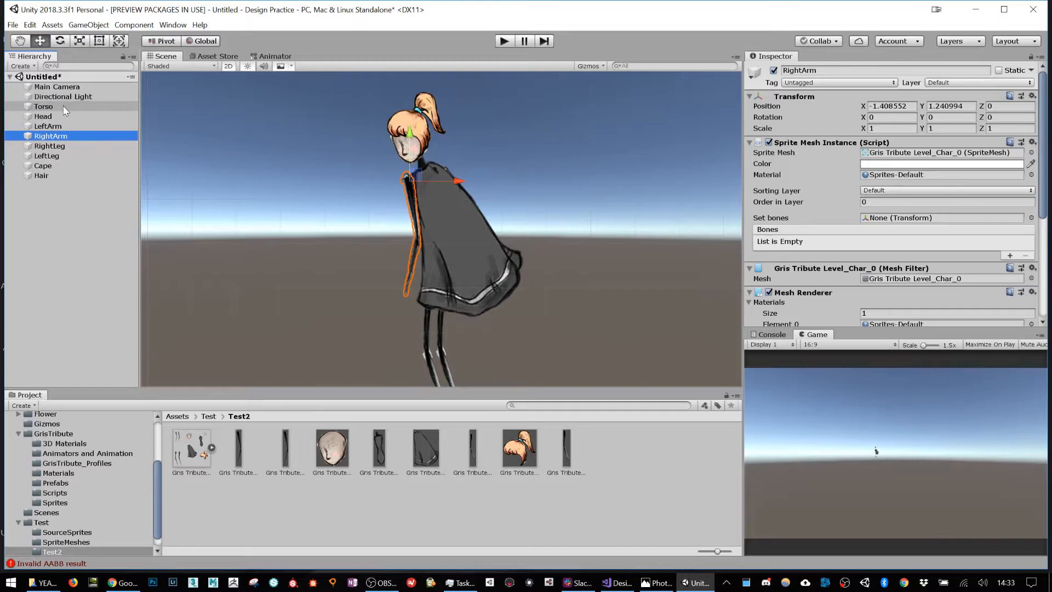
pyautogui.keyDown('shift'); pyautogui.click(51, 175); pyautogui.keyUp('shift')
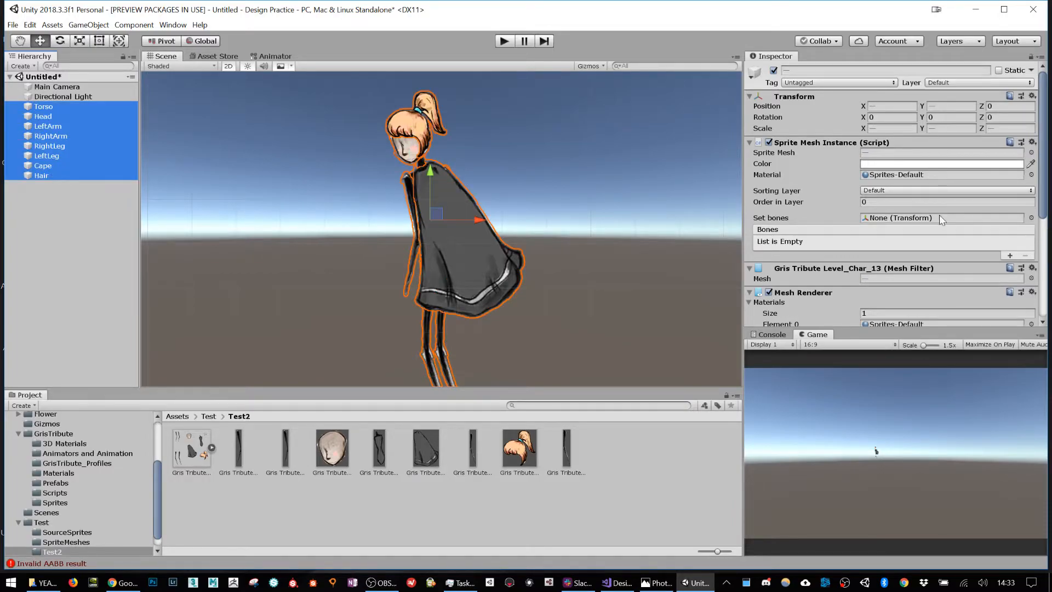
pyautogui.scroll(-2, 922, 225)
pyautogui.scroll(-5, 922, 224)
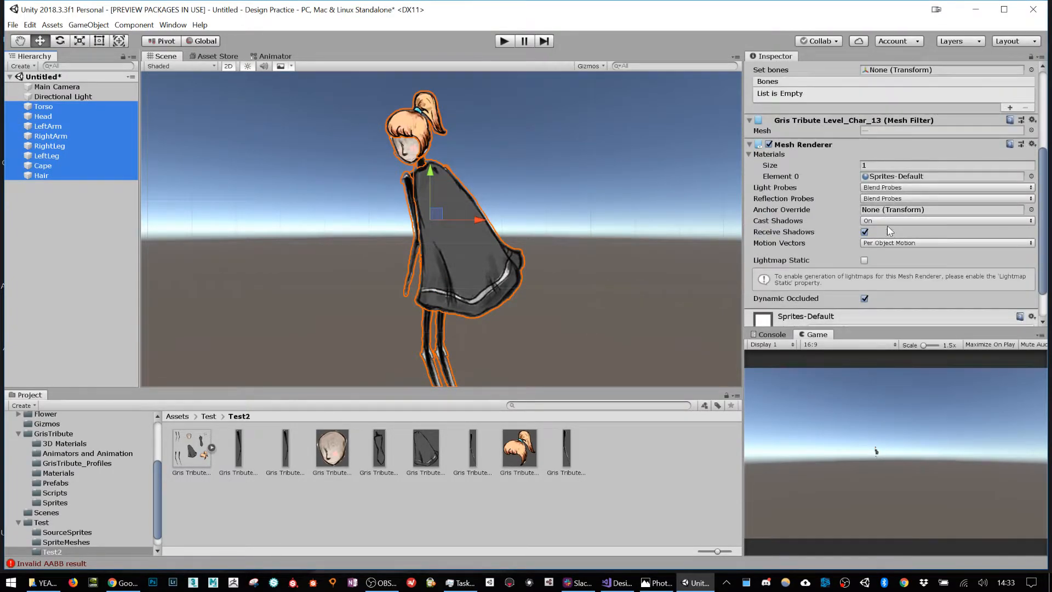
pyautogui.scroll(-2, 915, 227)
pyautogui.scroll(9, 915, 227)
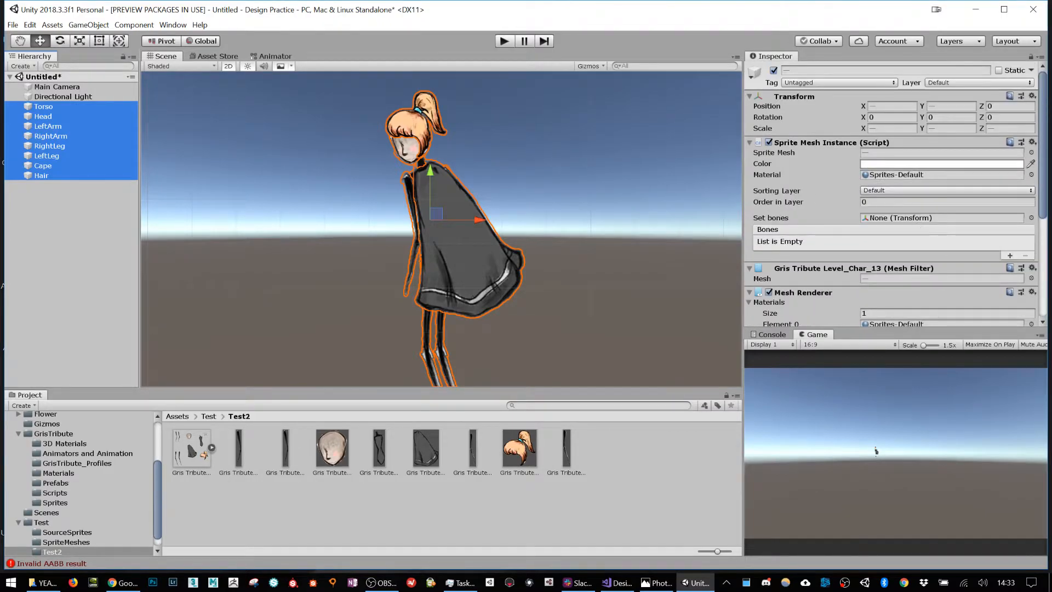
pyautogui.click(887, 190)
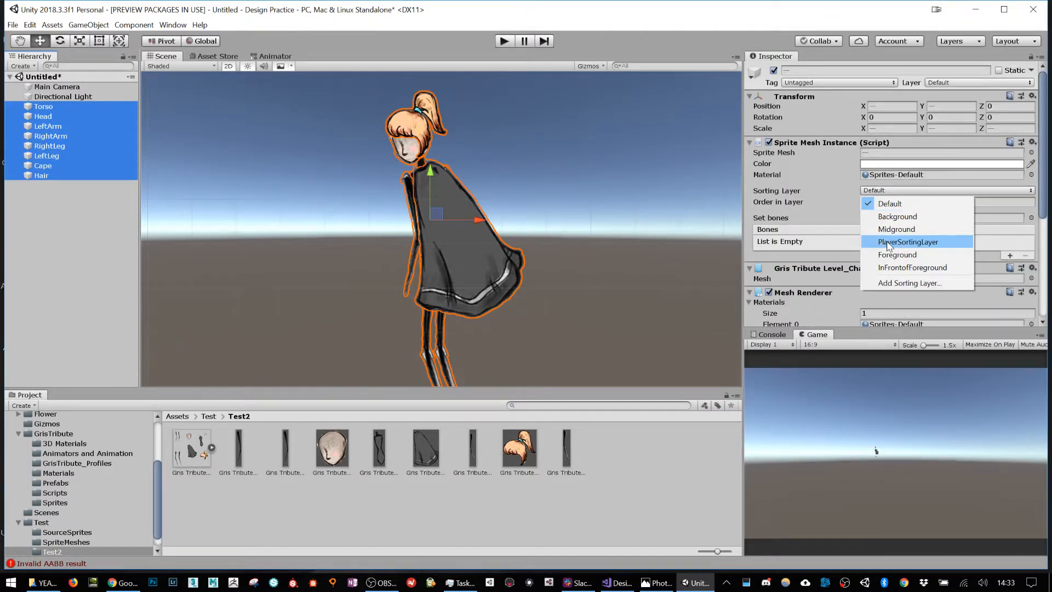
pyautogui.click(901, 283)
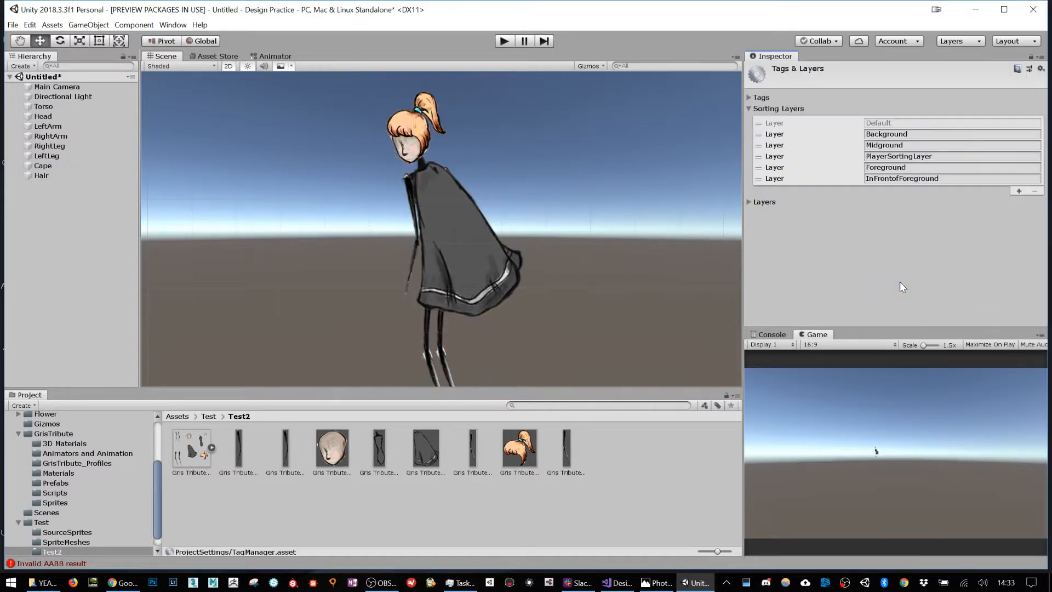
pyautogui.moveTo(760, 157)
pyautogui.mouseDown()
pyautogui.moveTo(762, 181)
pyautogui.moveTo(760, 159)
pyautogui.mouseUp()
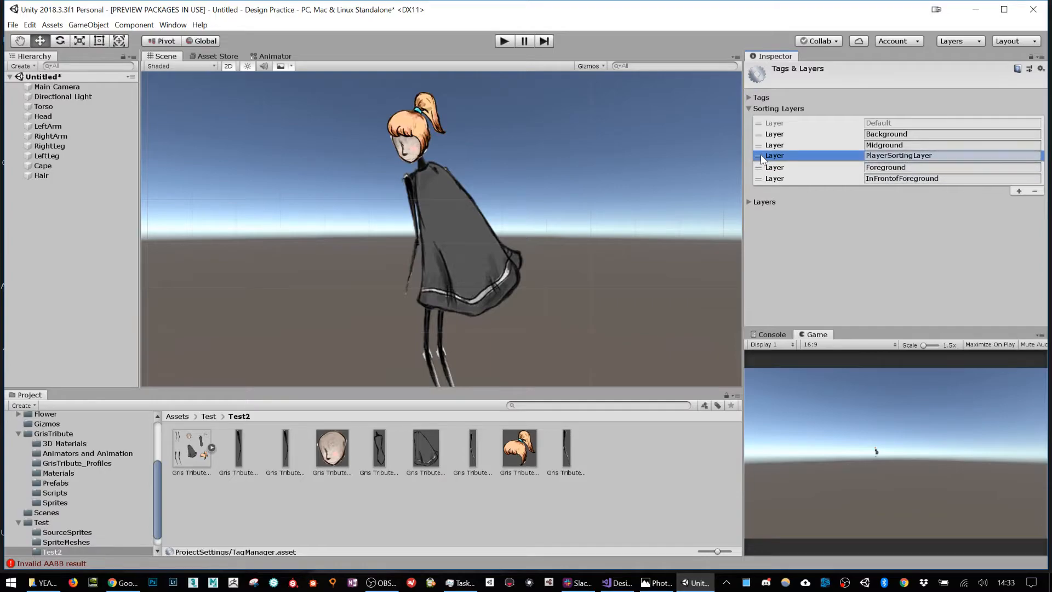
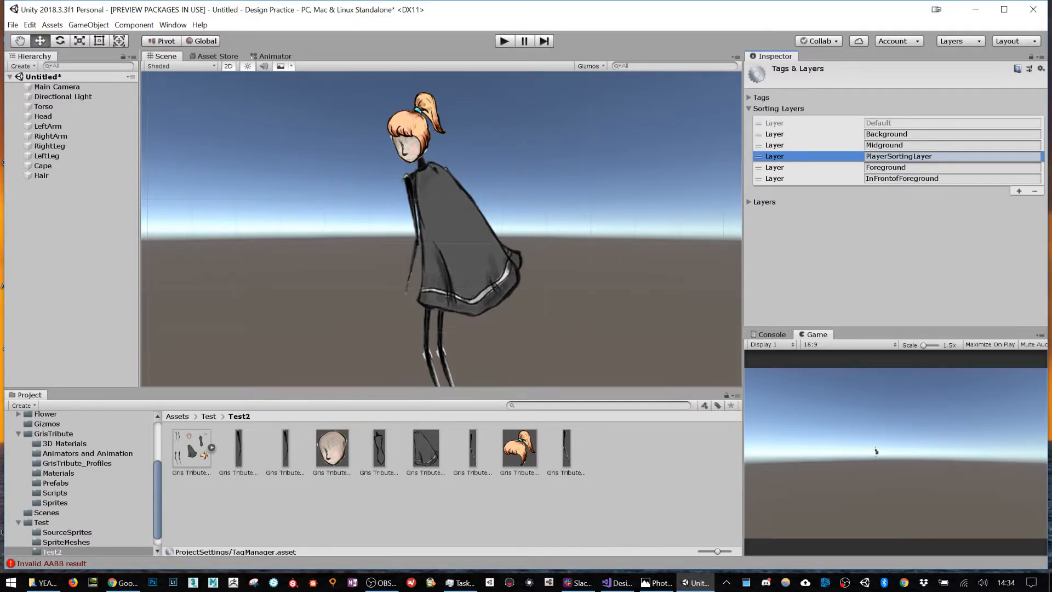
# - Assign the sorting layer PlayerSortingLayer to all eight body parts from Torso to Hair
pyautogui.click(59, 106)
pyautogui.keyDown('shift'); pyautogui.click(41, 175); pyautogui.keyUp('shift')
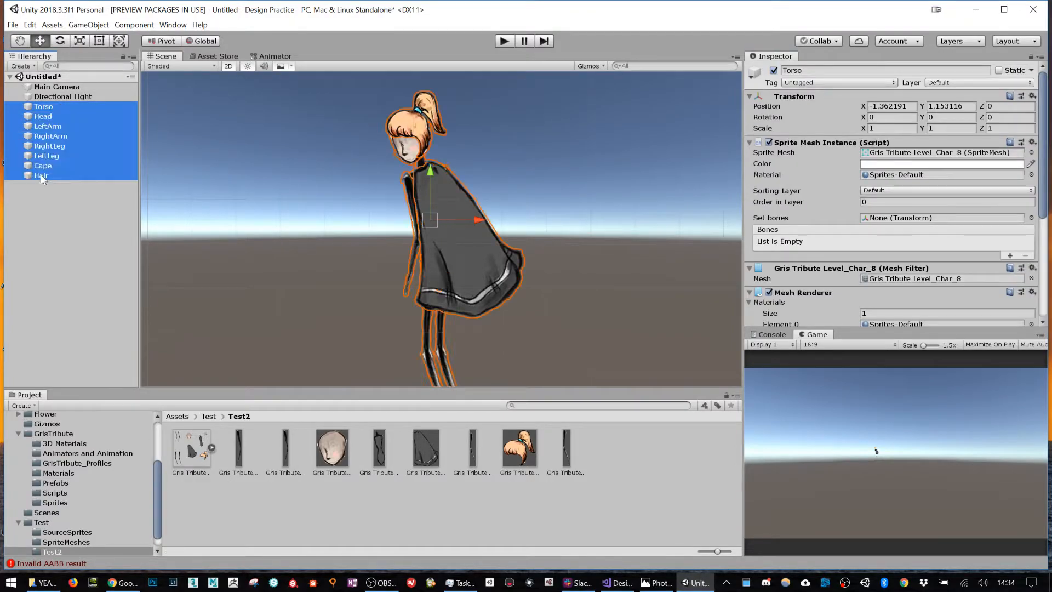
pyautogui.click(948, 190)
pyautogui.click(901, 242)
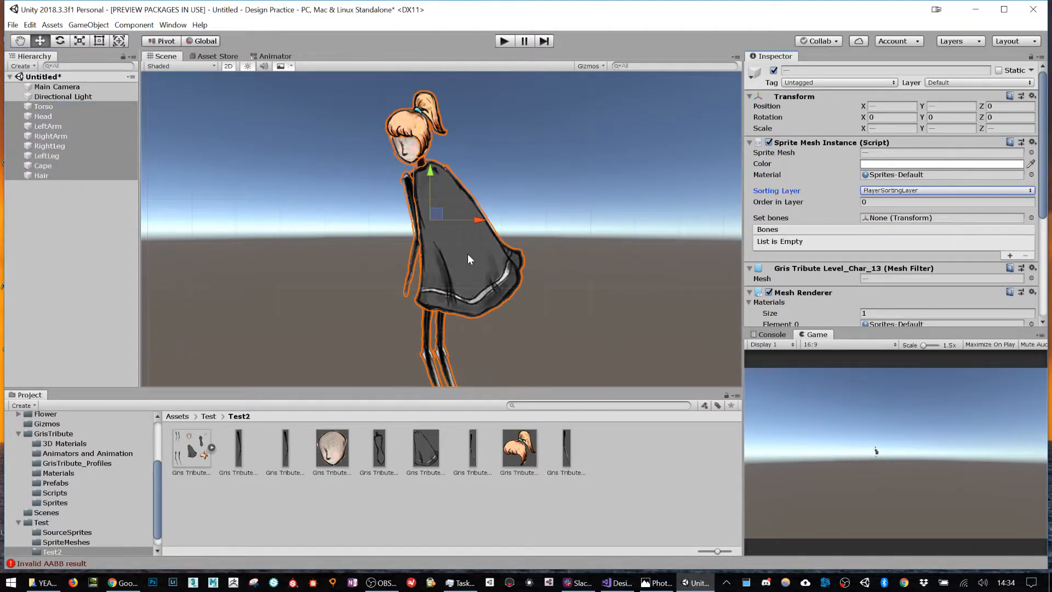
# - Shift the Cape to about X -1.374, Y 1.255 and set its Order in Layer to 1
pyautogui.click(73, 138)
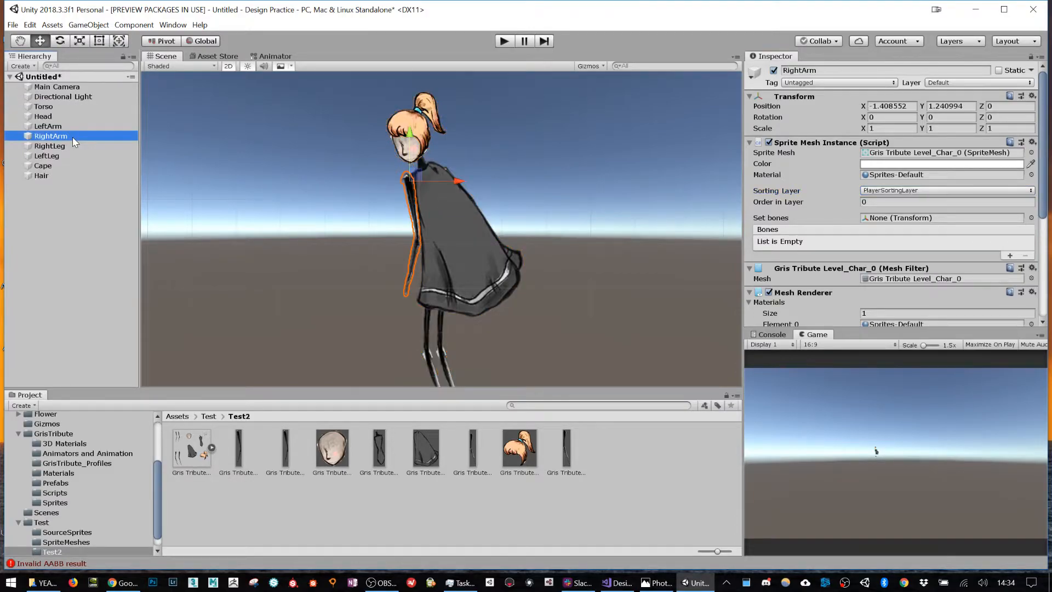
pyautogui.click(58, 165)
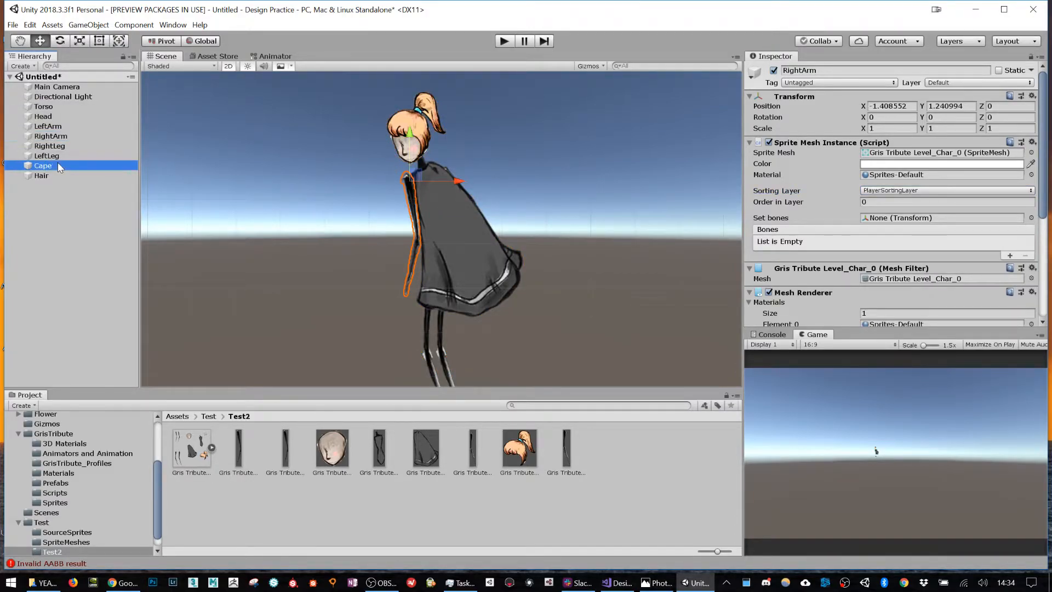
pyautogui.moveTo(429, 180)
pyautogui.mouseDown()
pyautogui.moveTo(536, 171)
pyautogui.moveTo(432, 170)
pyautogui.mouseUp()
pyautogui.click(55, 106)
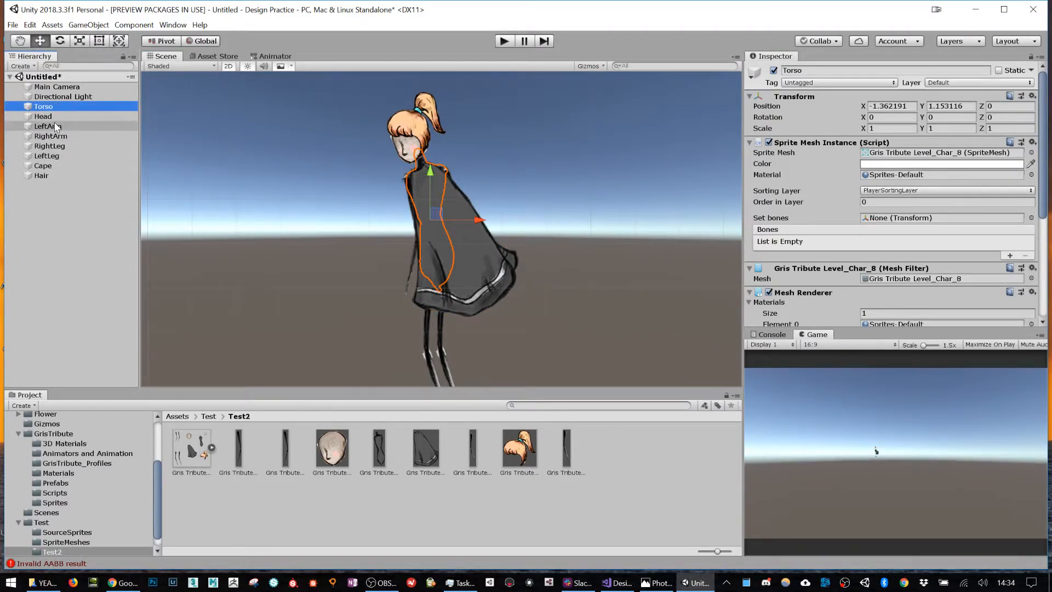
pyautogui.click(72, 167)
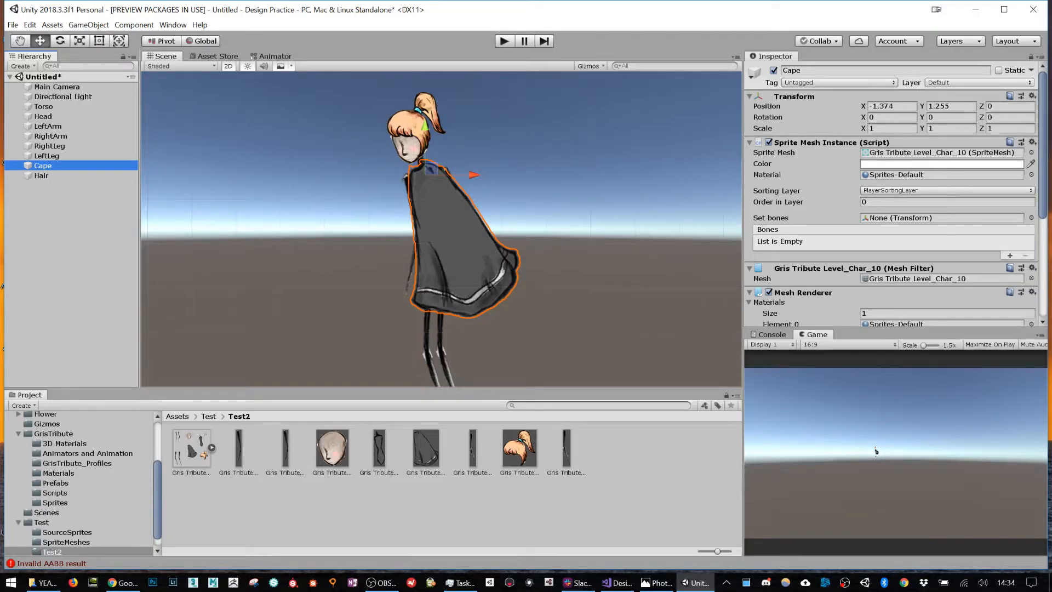
pyautogui.click(773, 200)
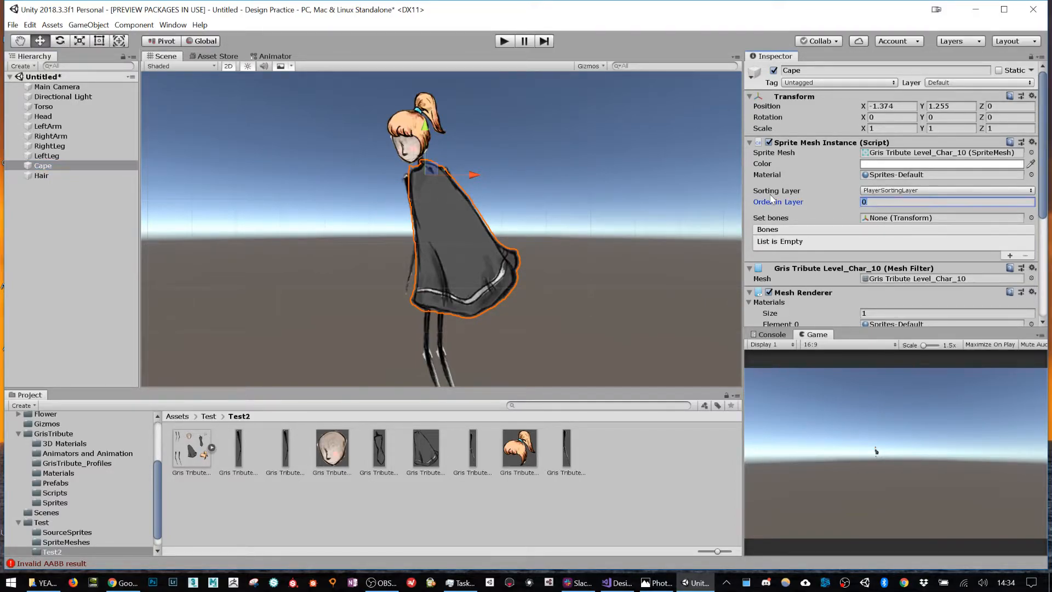
pyautogui.write('1')
# - Set the Head's Order in Layer to 3
pyautogui.click(48, 127)
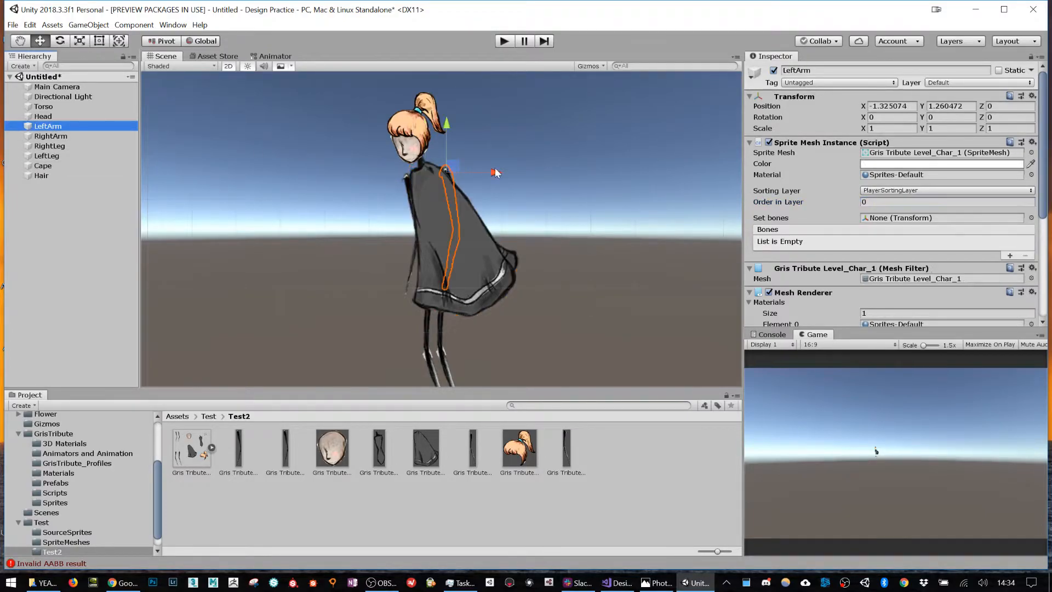
pyautogui.click(778, 202)
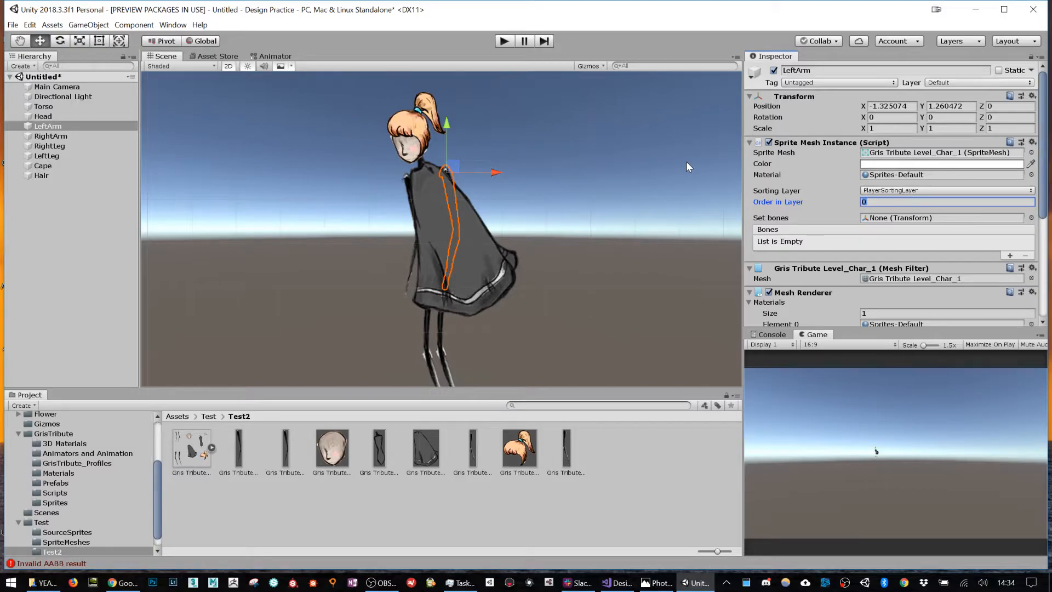
pyautogui.click(59, 118)
pyautogui.click(789, 201)
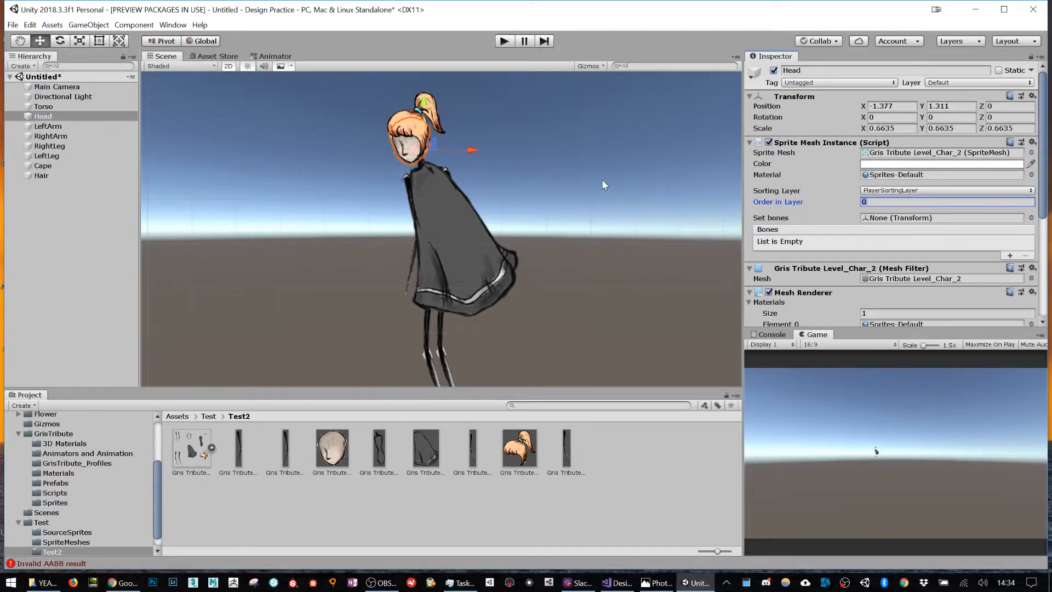
pyautogui.write('2')
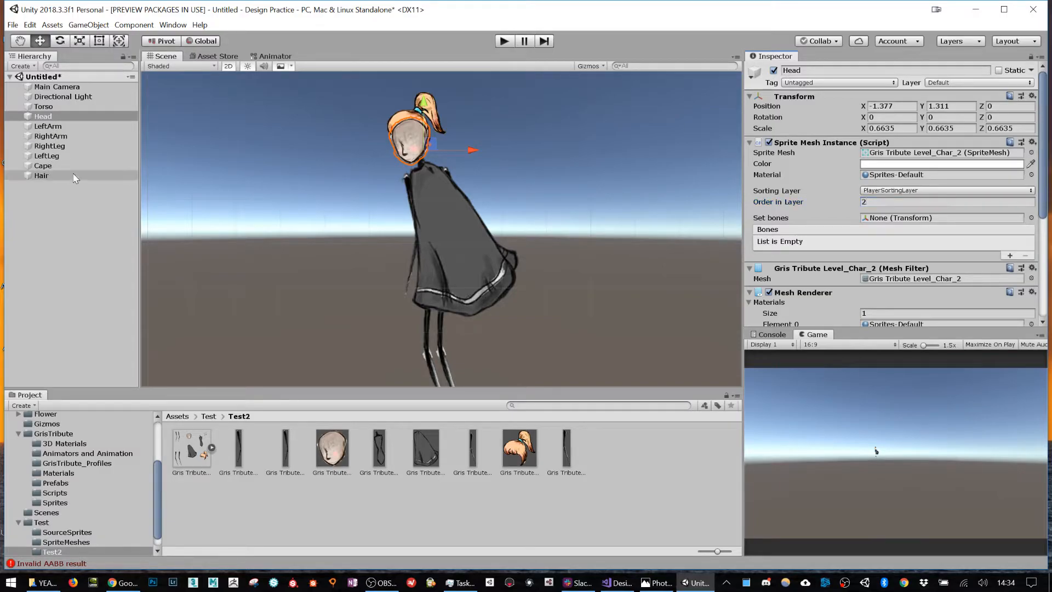
pyautogui.press('BackSpace')
pyautogui.write('3')
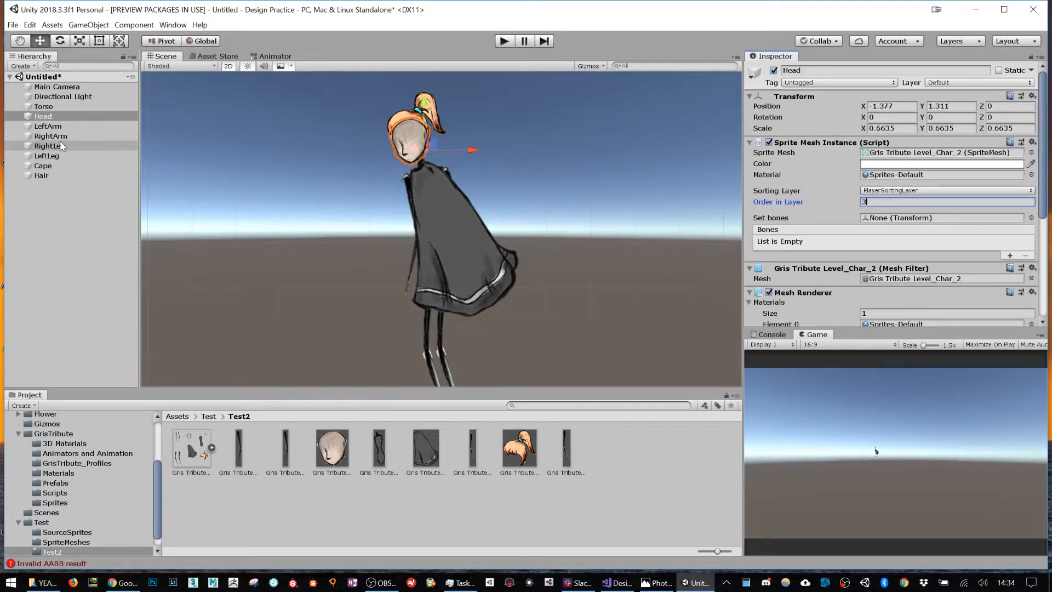
# - Set the LeftArm's Order in Layer to 4
pyautogui.click(49, 127)
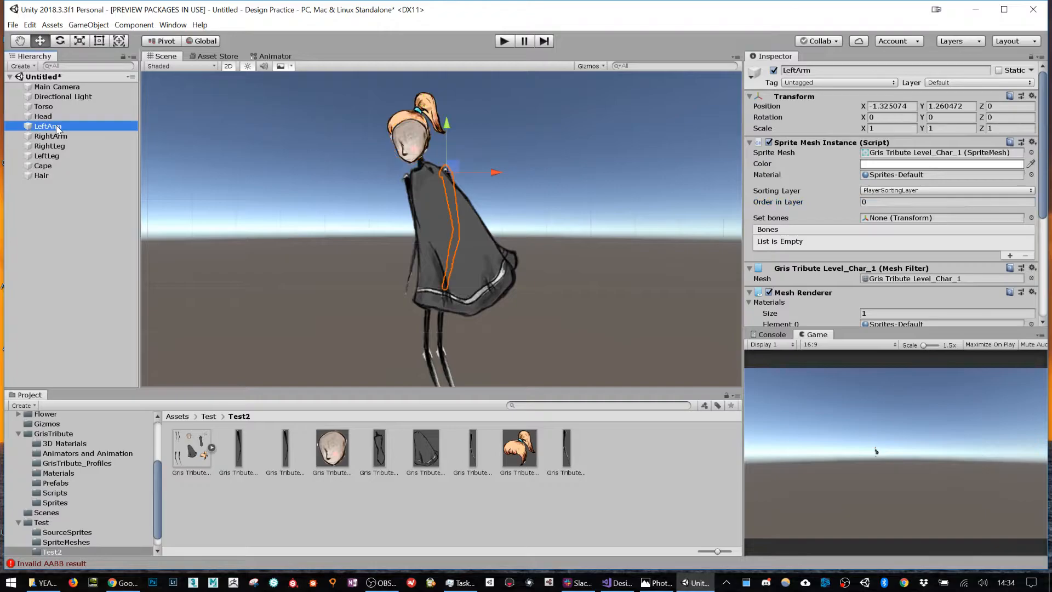
pyautogui.write('4')
pyautogui.click(502, 150)
pyautogui.click(452, 174)
# - Try swinging the left arm up in front of the body by about 97 degrees around its shoulder
pyautogui.press('r')
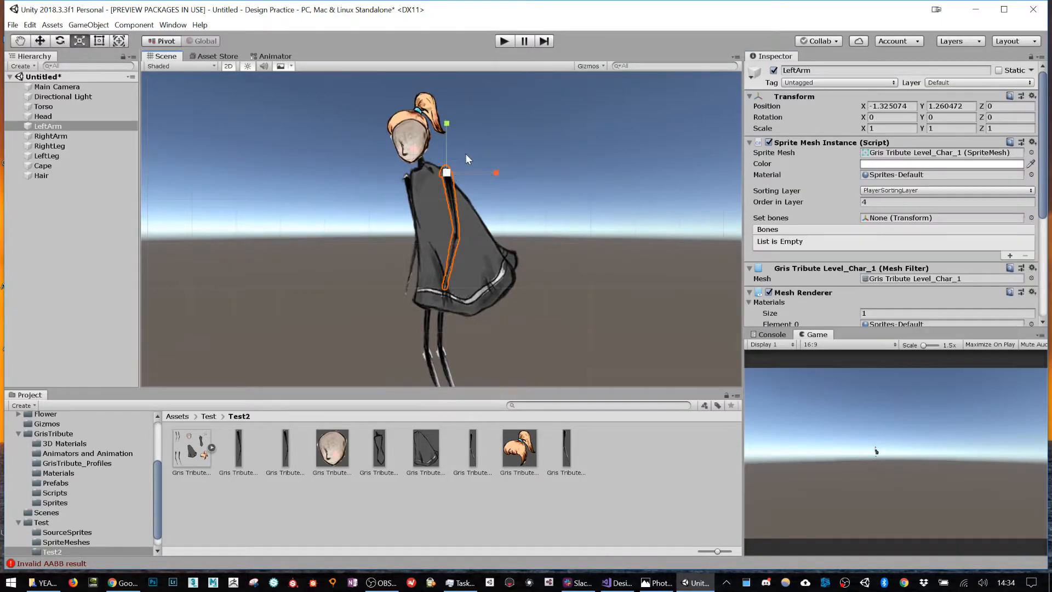
pyautogui.press('e')
pyautogui.moveTo(481, 141); pyautogui.dragTo(624, 219)
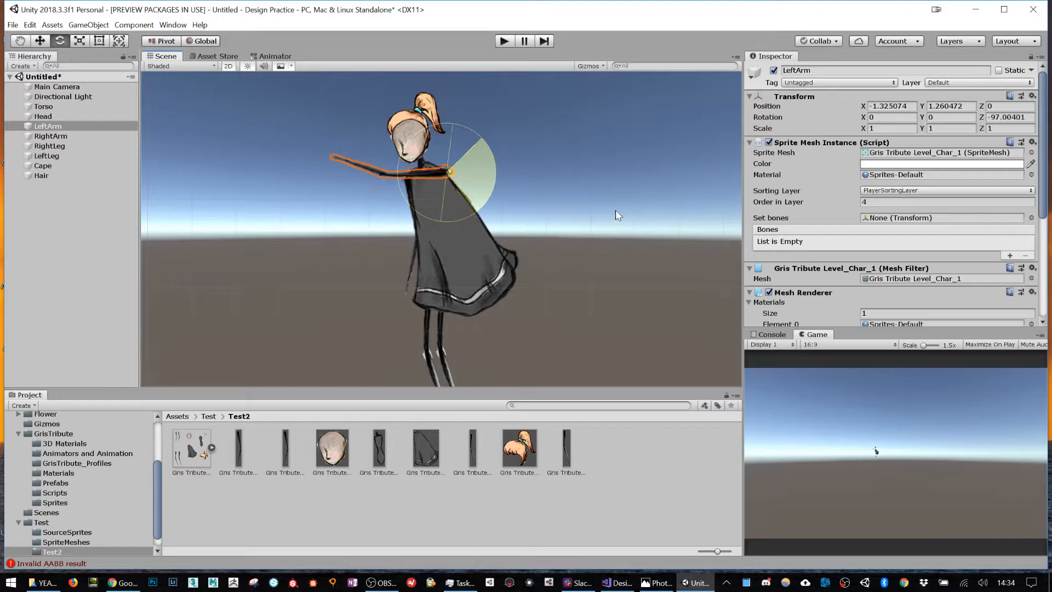
# - Set the Hair's Order in Layer to 3
pyautogui.click(73, 164)
pyautogui.click(50, 175)
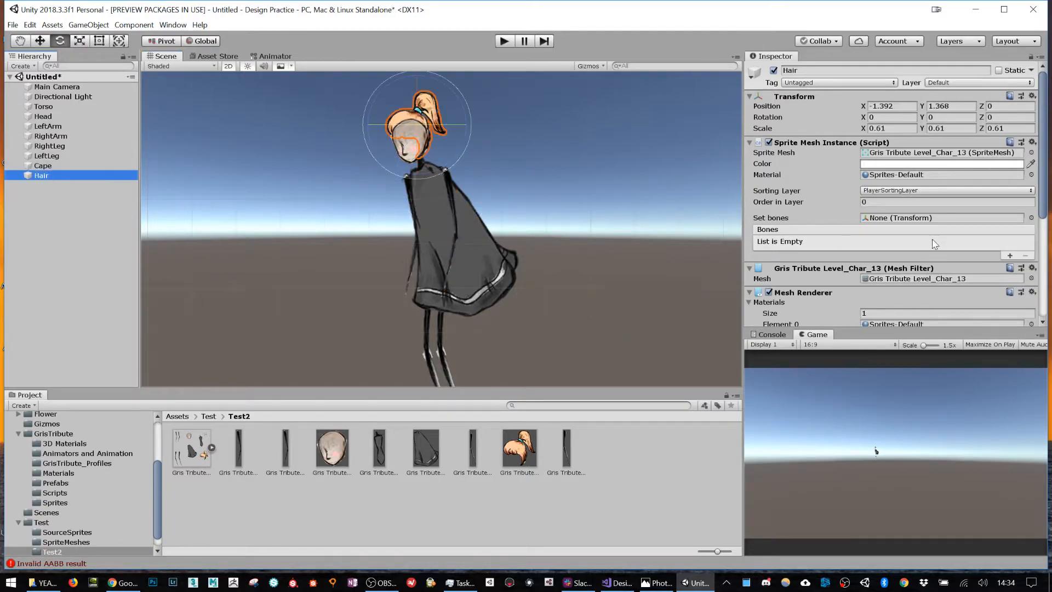
pyautogui.click(876, 201)
pyautogui.write('3')
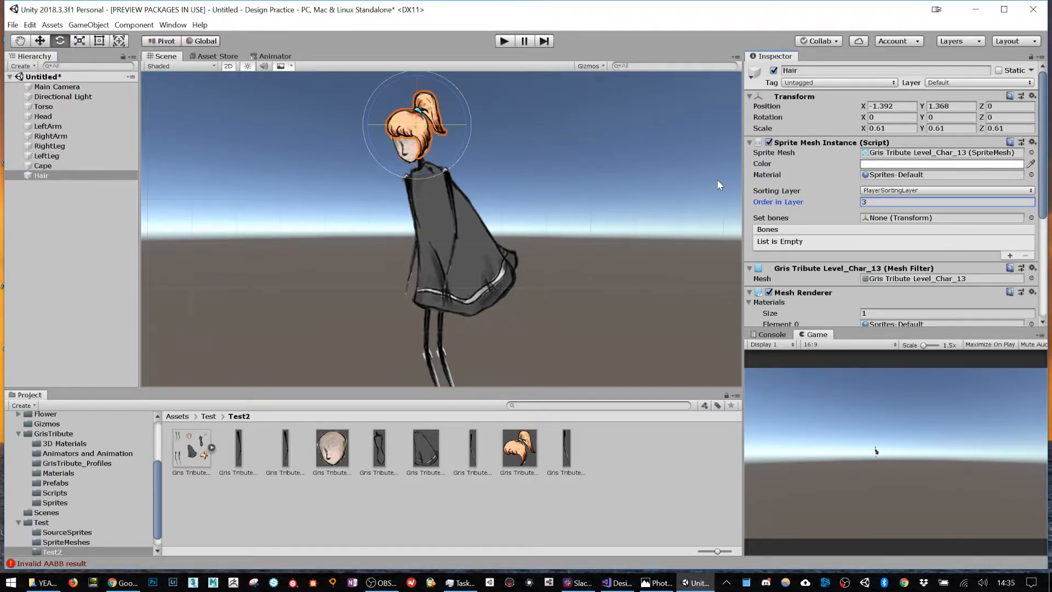
# - Rotate the left arm slightly towards the back of the cape and lower the hair to about X -1.391, Y 1.357
pyautogui.click(49, 126)
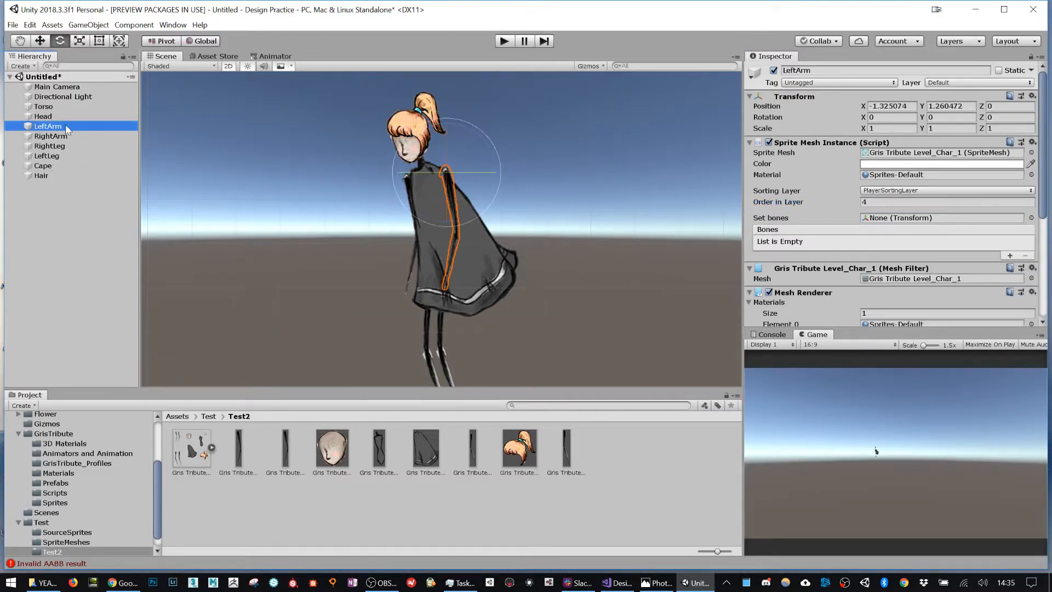
pyautogui.moveTo(487, 143); pyautogui.dragTo(96, 206)
pyautogui.click(66, 176)
pyautogui.press('w')
pyautogui.moveTo(422, 120); pyautogui.dragTo(426, 124)
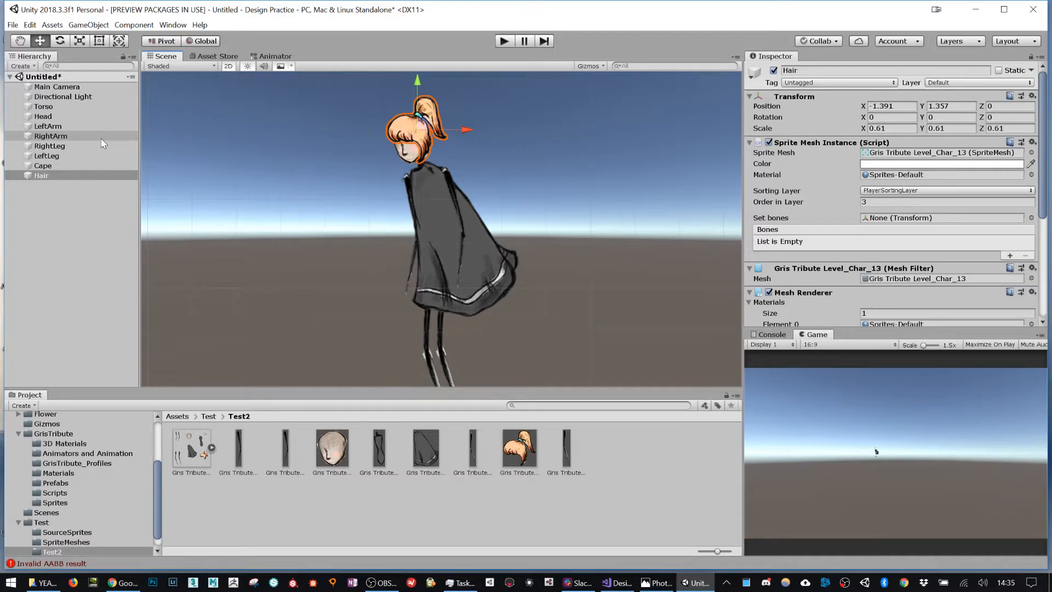
# - Set the Order in Layer of both the RightLeg and the LeftLeg to -1
pyautogui.click(82, 136)
pyautogui.click(886, 202)
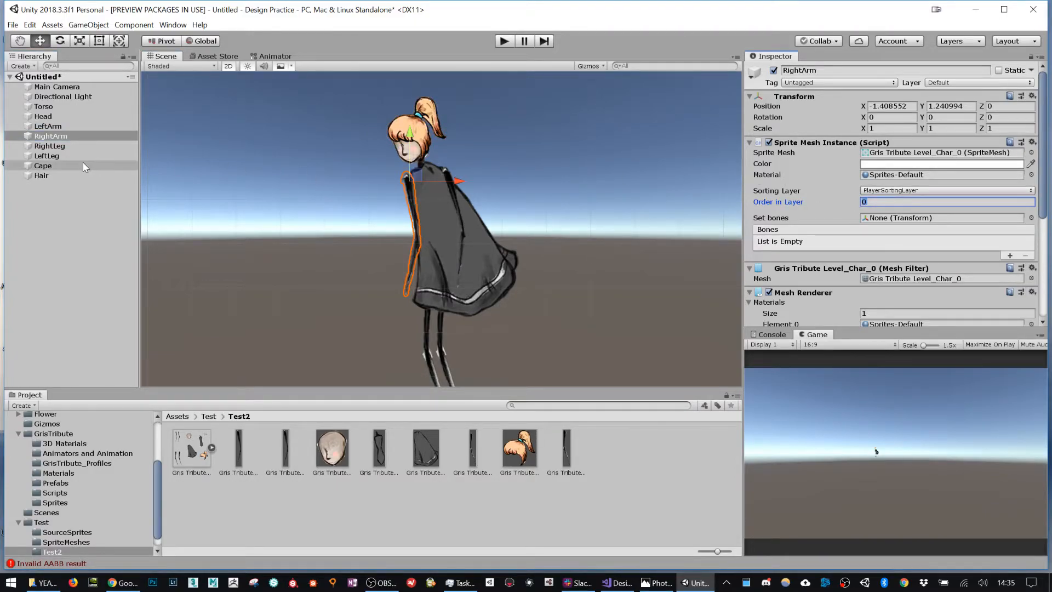
pyautogui.click(53, 146)
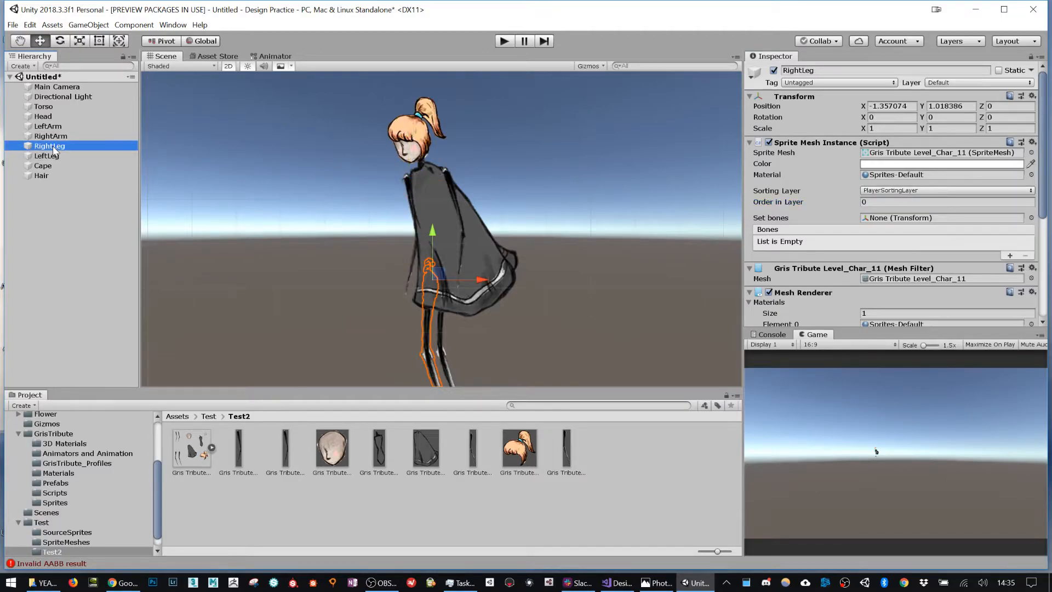
pyautogui.click(904, 202)
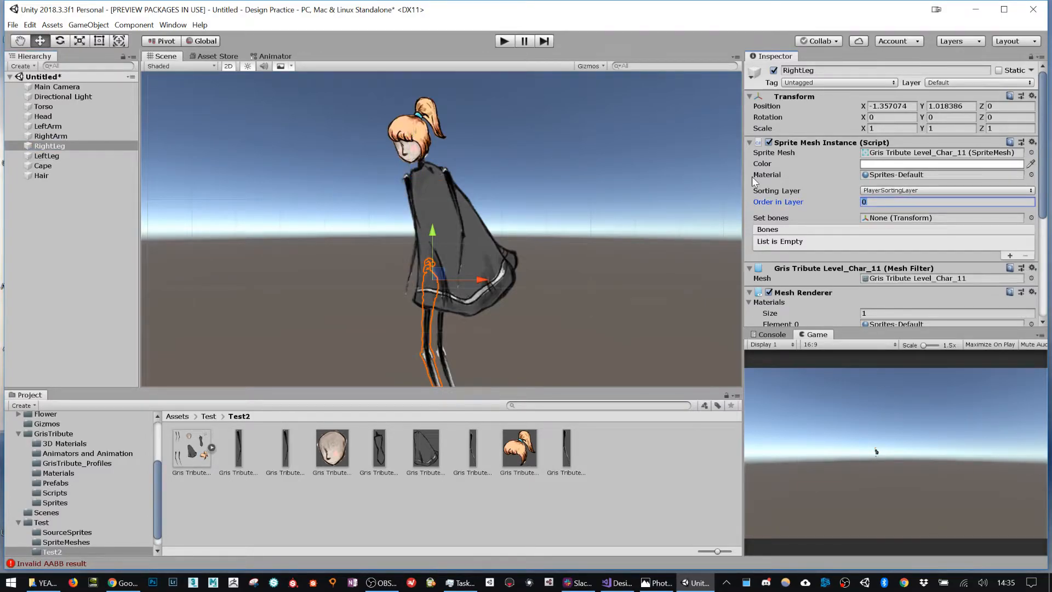
pyautogui.write('-1')
pyautogui.click(54, 156)
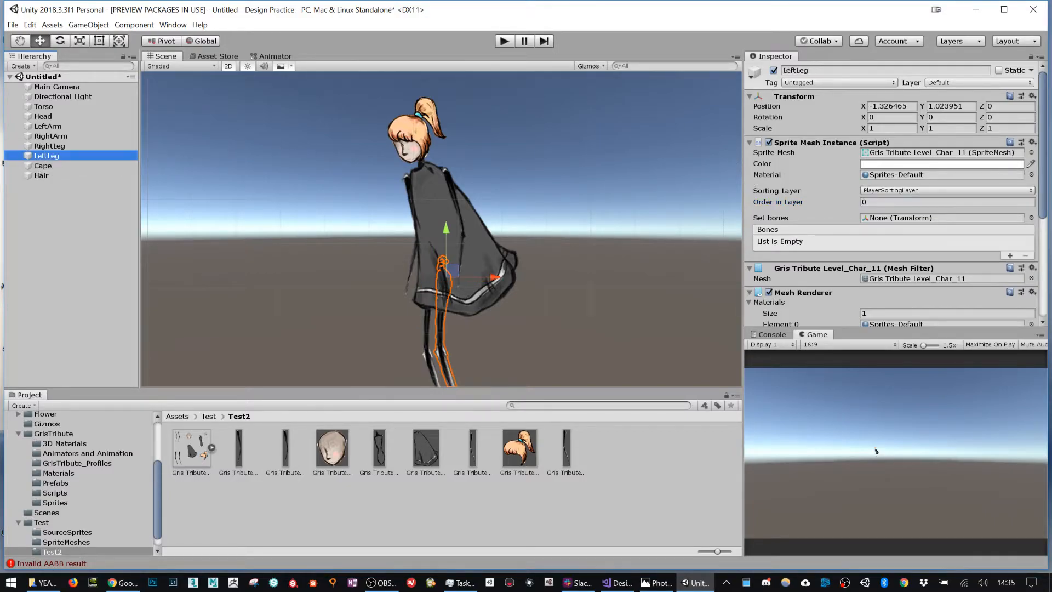
pyautogui.click(877, 203)
pyautogui.write('-1')
# - Set the RightLeg's Order in Layer to -2 and the RightArm's Order in Layer to -3
pyautogui.click(71, 145)
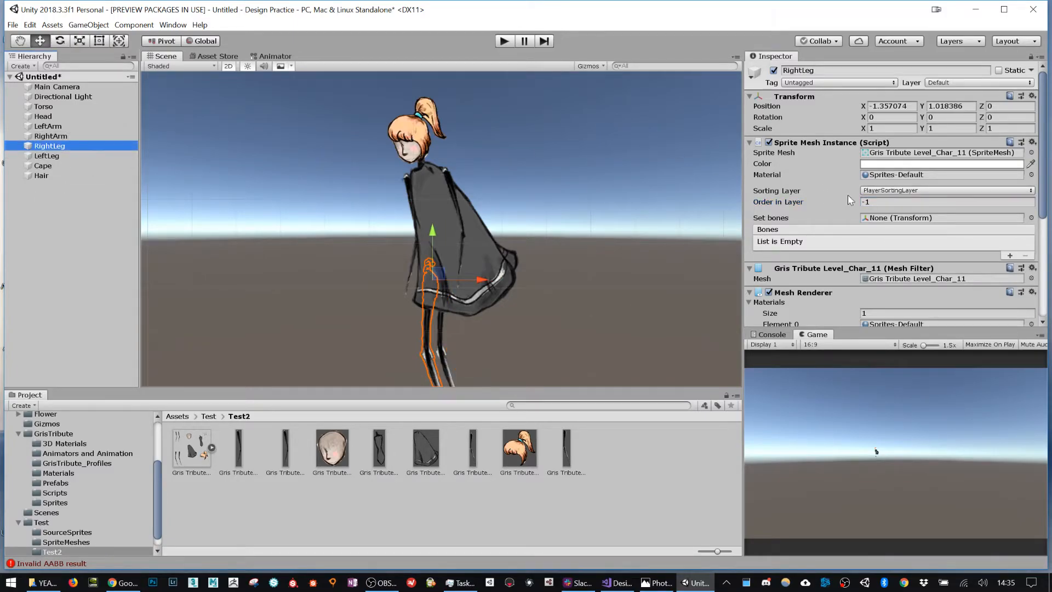
pyautogui.click(876, 202)
pyautogui.write('-2')
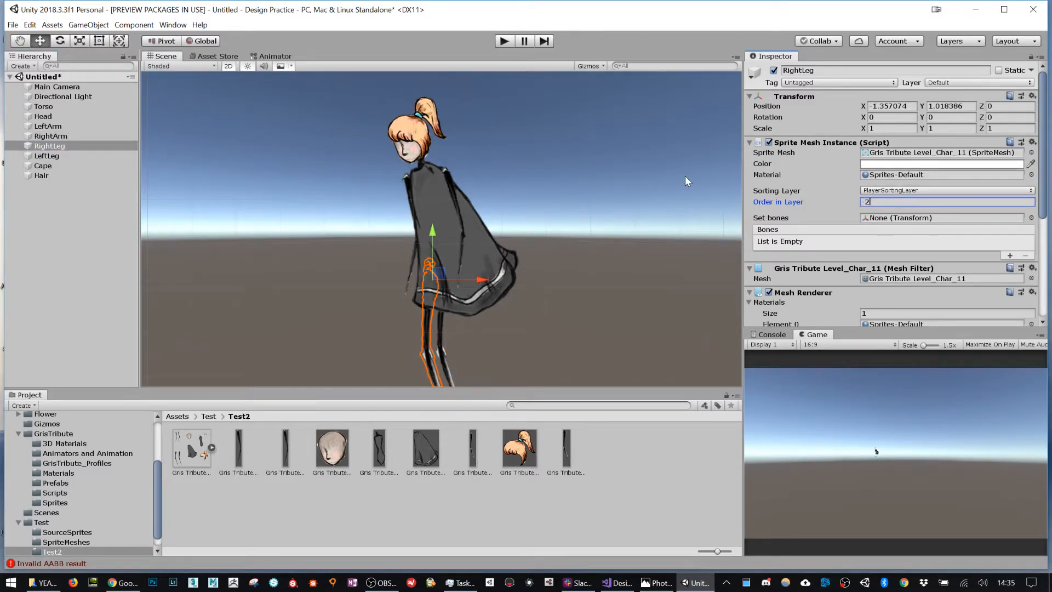
pyautogui.click(57, 135)
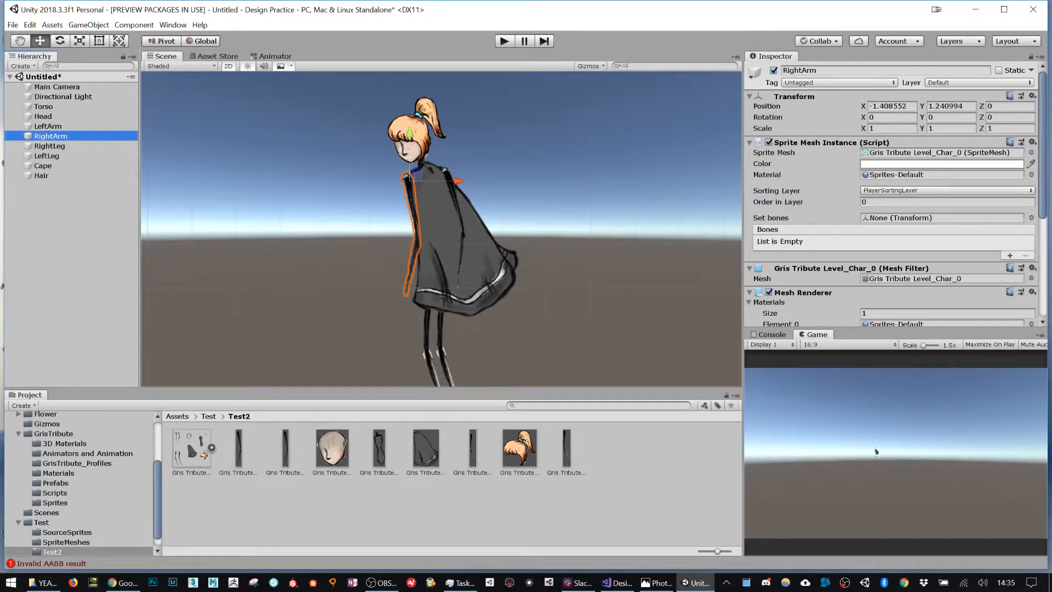
pyautogui.write('-3')
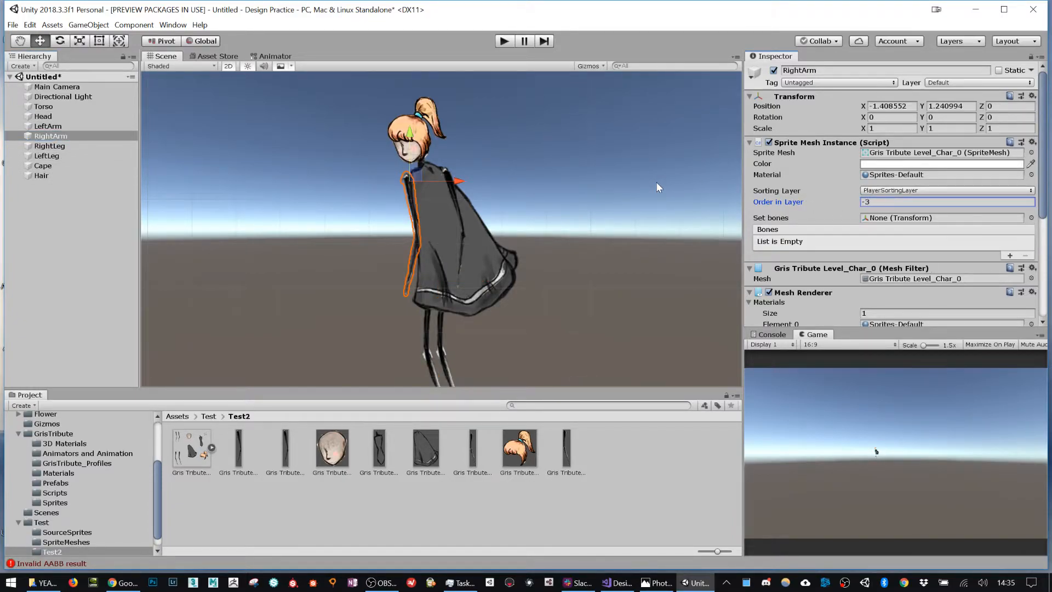
# - Rotate the right arm to about -25 degrees around Z and reposition its shoulder at about X -1.385, Y 1.248
pyautogui.moveTo(415, 172); pyautogui.dragTo(493, 179)
pyautogui.press('e')
pyautogui.press('w')
pyautogui.moveTo(432, 170); pyautogui.dragTo(432, 168)
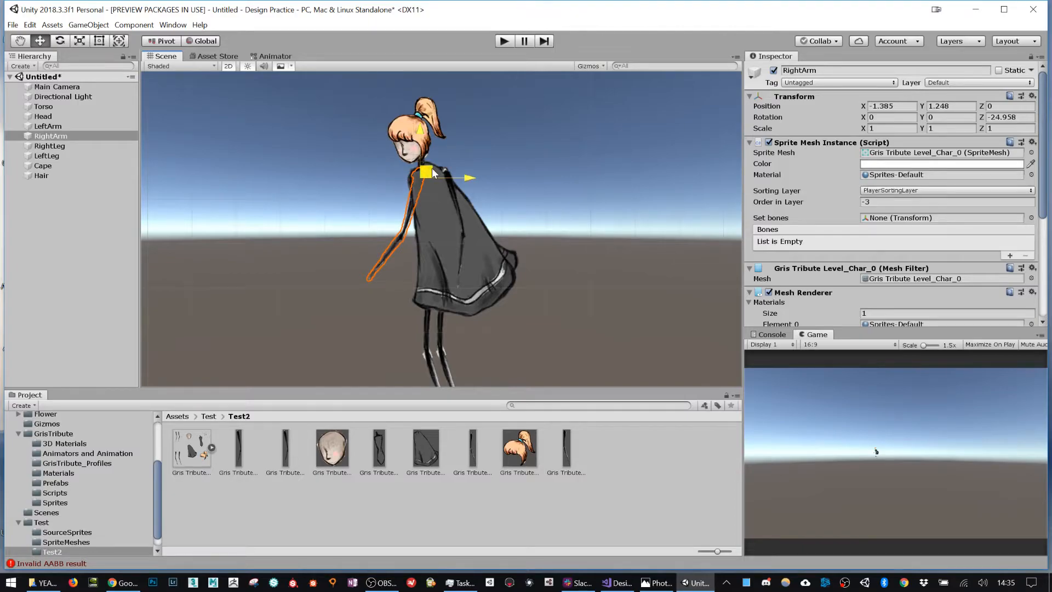
pyautogui.click(498, 158)
# - Move both legs together up under the cape, placing the RightLeg at about X -1.341, Y 1.08
pyautogui.scroll(-3, 577, 221)
pyautogui.moveTo(565, 225); pyautogui.dragTo(518, 196, button='middle')
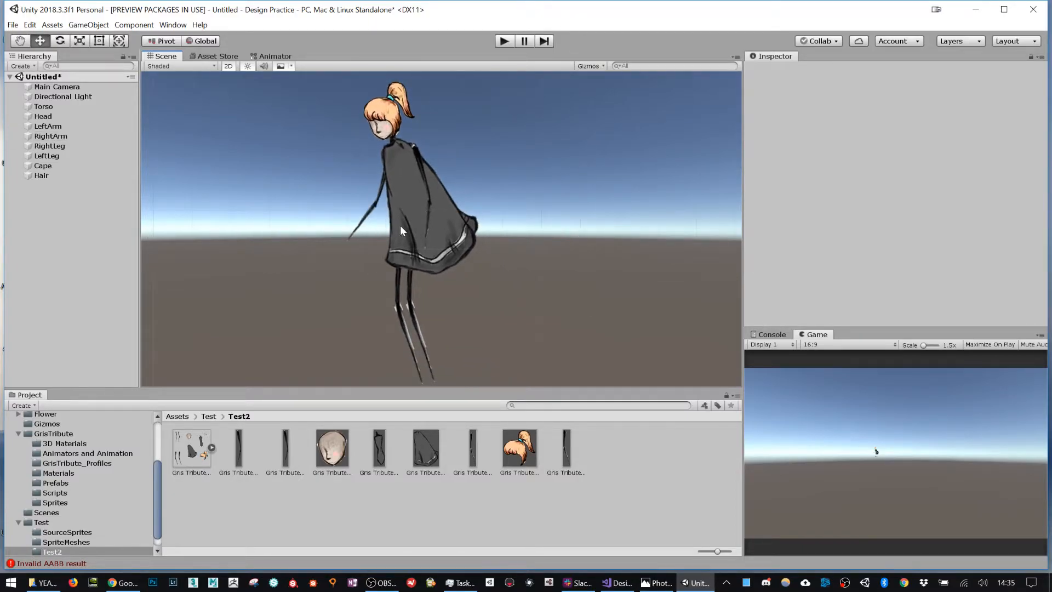
pyautogui.click(57, 146)
pyautogui.keyDown('ctrl'); pyautogui.click(47, 156); pyautogui.keyUp('ctrl')
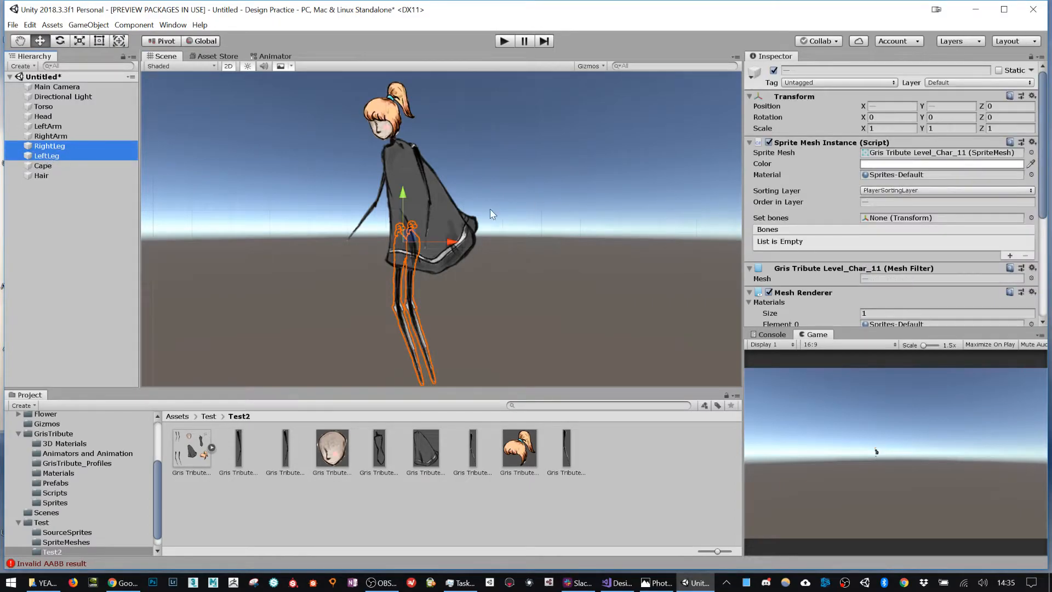
pyautogui.click(430, 206)
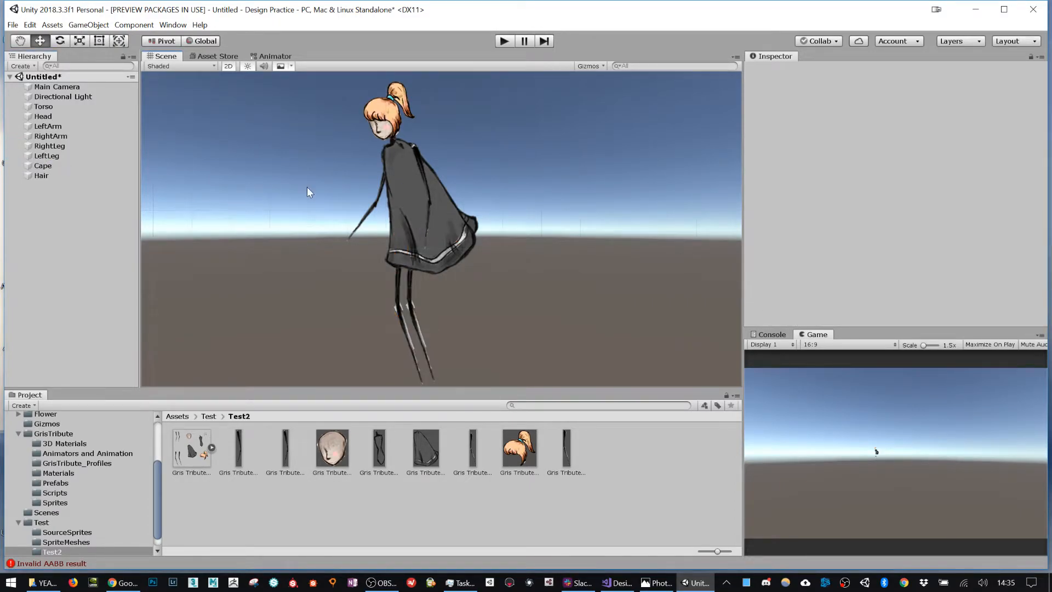
pyautogui.hotkey('ctrl', 'z')
pyautogui.moveTo(412, 234); pyautogui.dragTo(419, 210)
# - Rotate the right leg forward to about -13.47 degrees around Z so the legs stand apart
pyautogui.click(62, 165)
pyautogui.click(49, 146)
pyautogui.press('e')
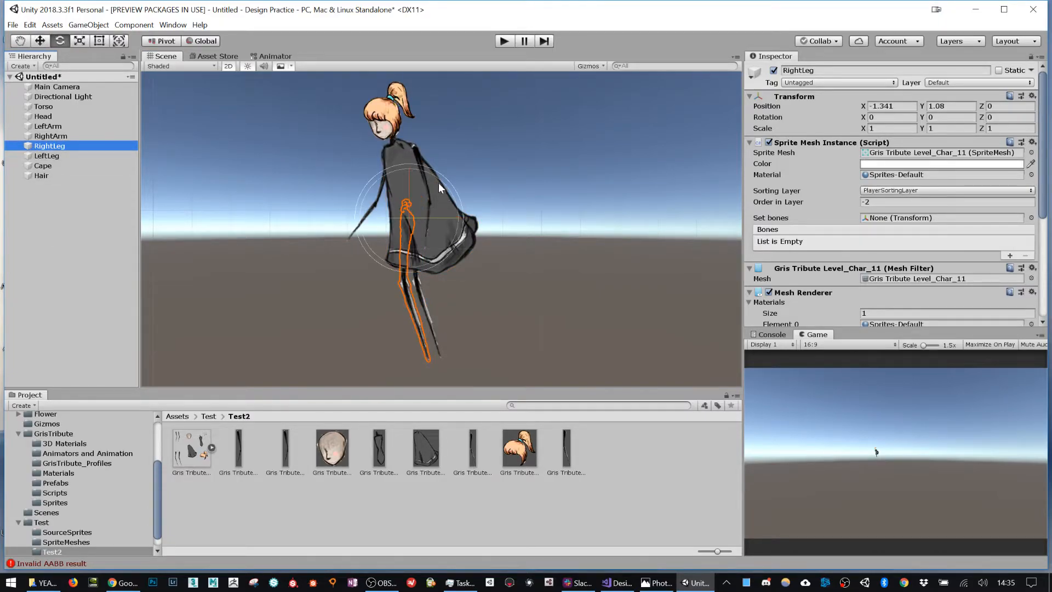
pyautogui.moveTo(439, 179); pyautogui.dragTo(463, 204)
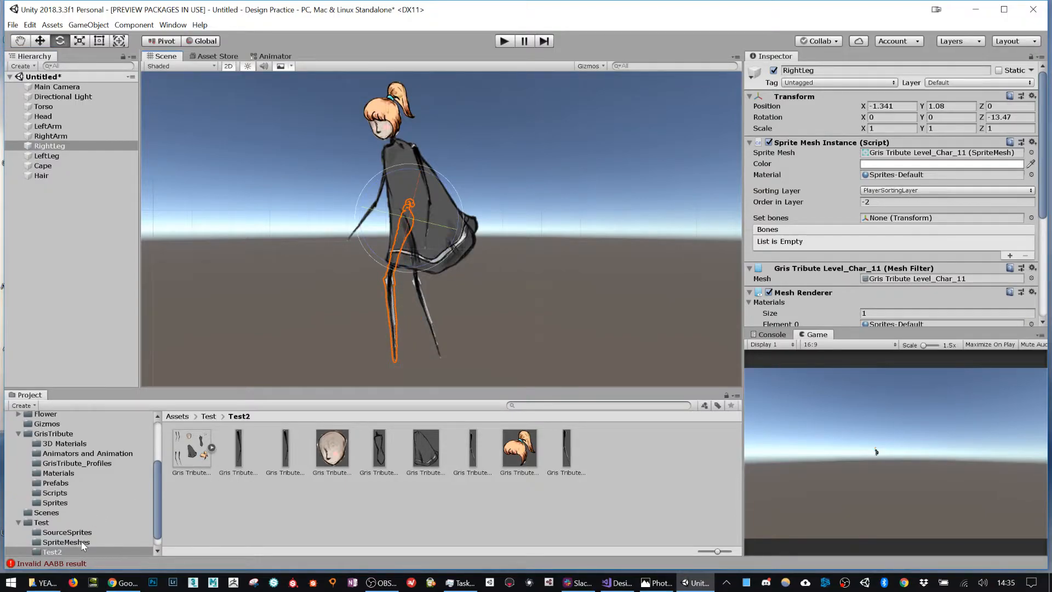
# - Look through the Test folder's assets and subfolders, including the PlayerCodeandPhysics prefab, and return to the Test2 folder
pyautogui.click(66, 541)
pyautogui.click(55, 524)
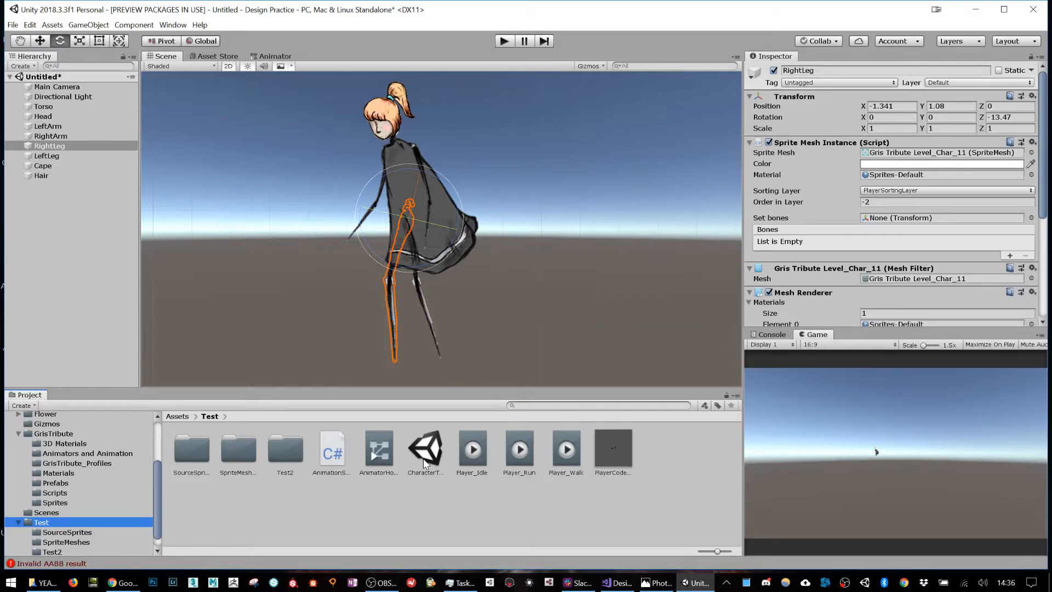
pyautogui.click(616, 446)
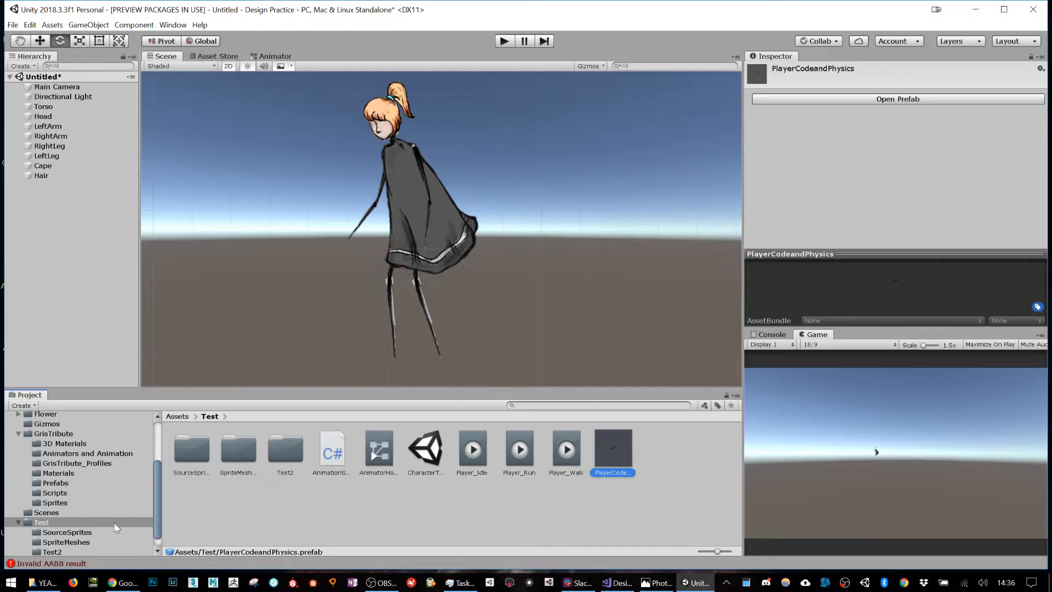
pyautogui.click(88, 542)
pyautogui.click(87, 532)
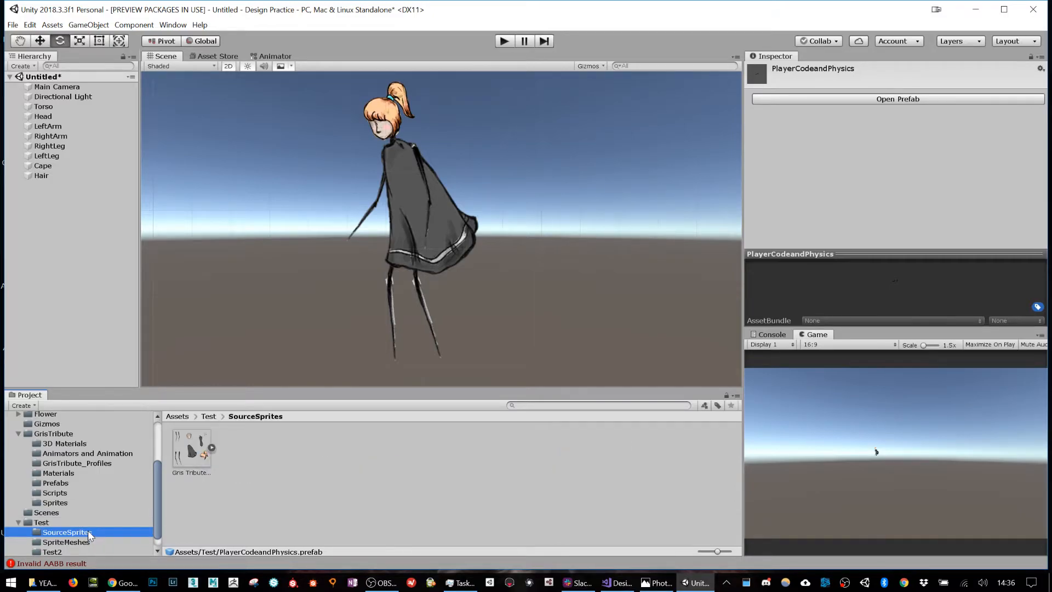
pyautogui.click(63, 550)
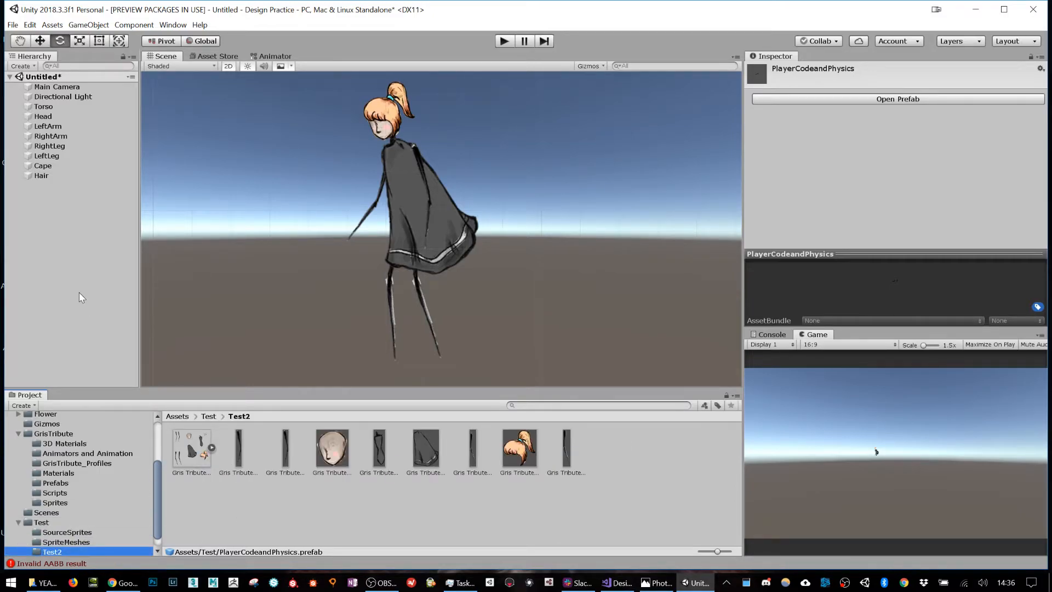
pyautogui.click(62, 146)
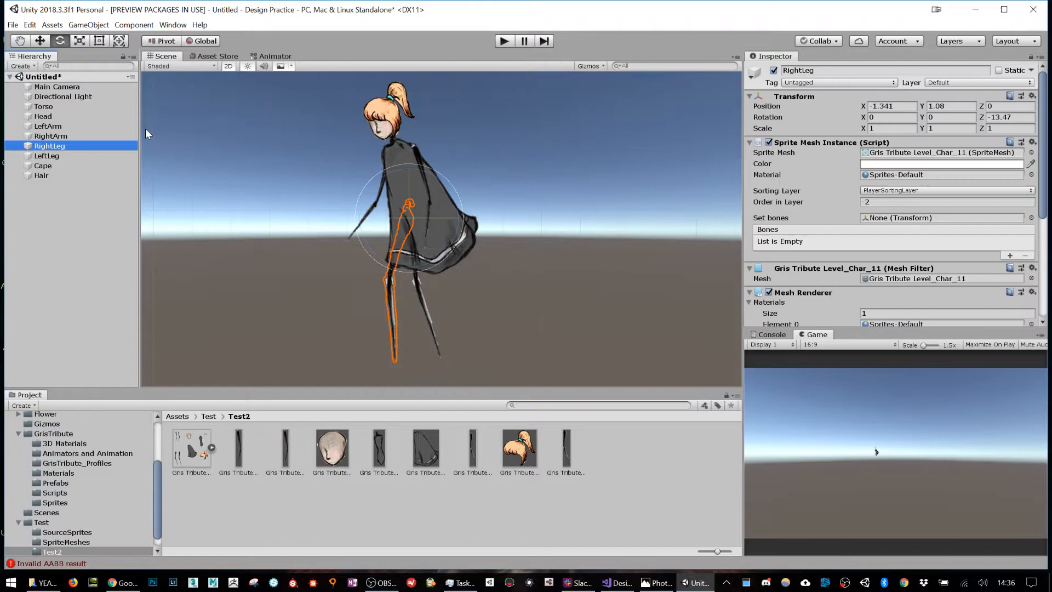
pyautogui.click(593, 201)
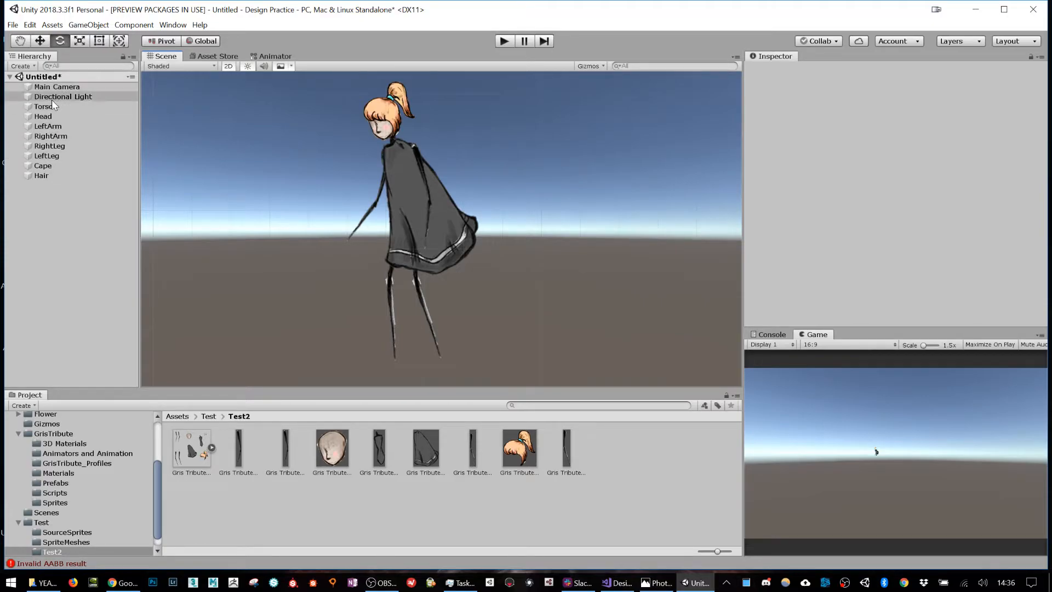
# - Create an empty game object at the scene root and name it AnimatorHolder
pyautogui.rightClick(32, 226)
pyautogui.click(71, 306)
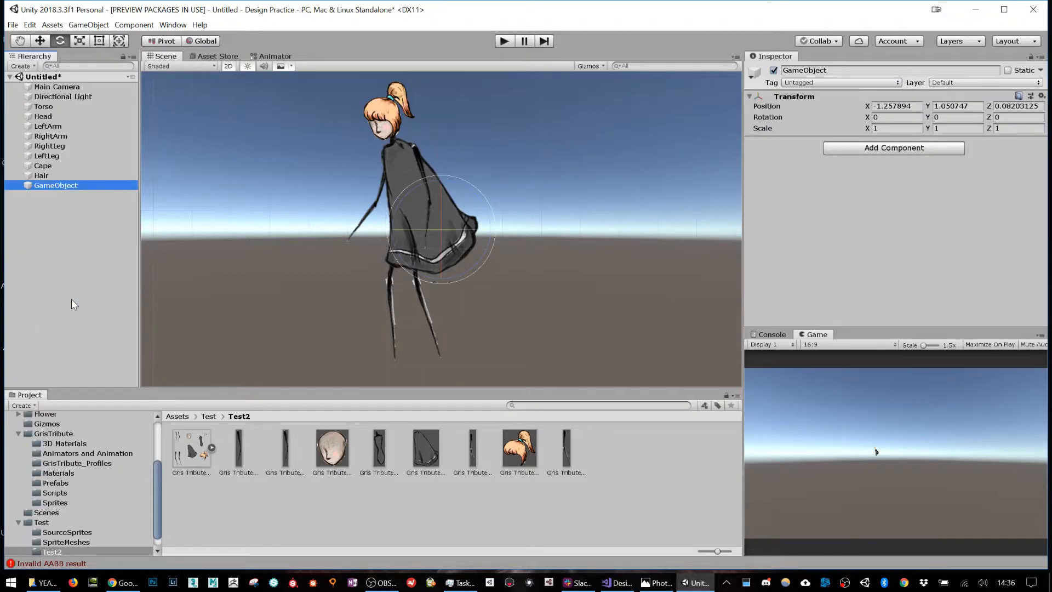
pyautogui.click(828, 69)
pyautogui.write('AnimatorHolder')
pyautogui.press('Return')
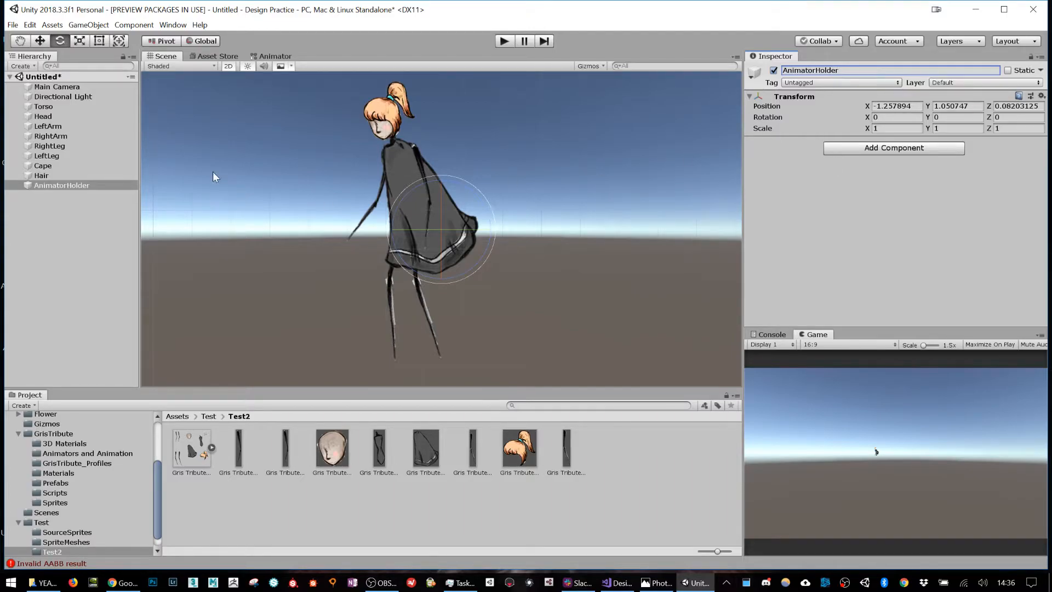
# - Parent all the character parts from Torso through Hair under AnimatorHolder
pyautogui.click(57, 174)
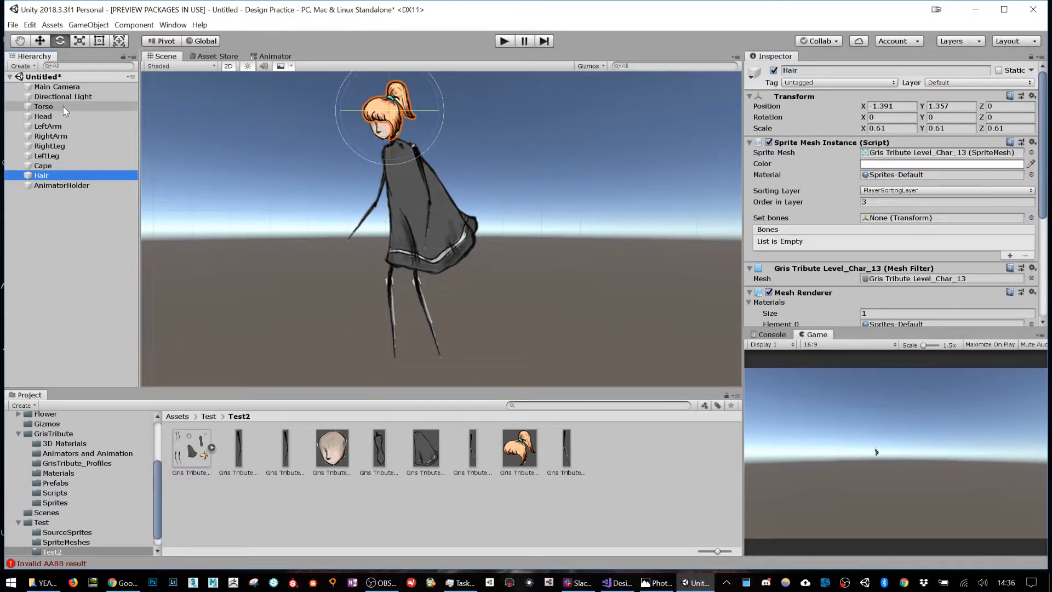
pyautogui.keyDown('shift'); pyautogui.click(44, 106); pyautogui.keyUp('shift')
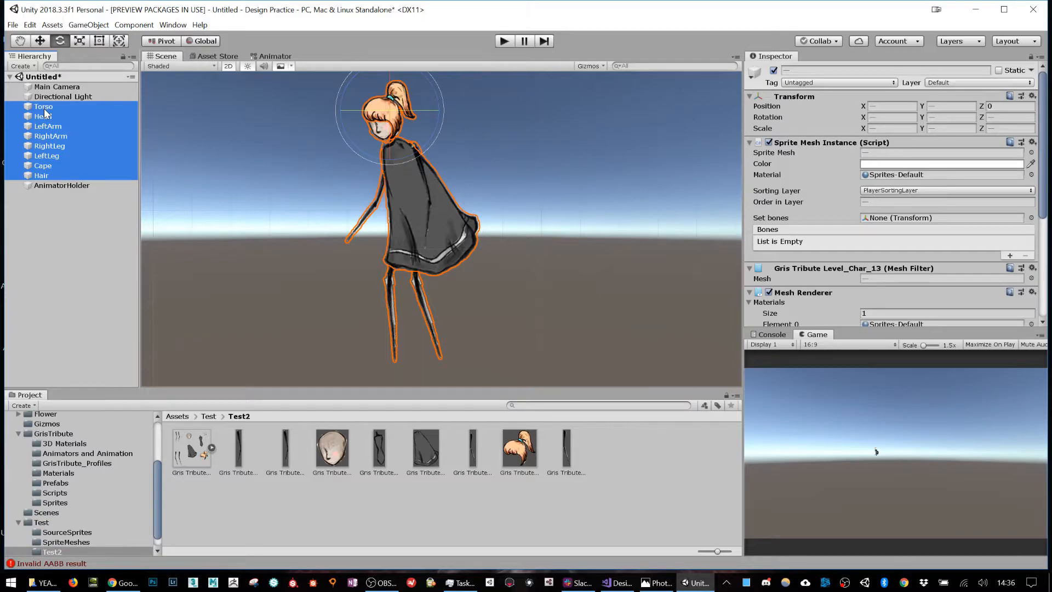
pyautogui.moveTo(44, 111)
pyautogui.mouseDown()
pyautogui.moveTo(53, 187)
pyautogui.moveTo(55, 127)
pyautogui.mouseUp()
pyautogui.click(64, 261)
# - Parent the Hair object under the Head
pyautogui.click(50, 185)
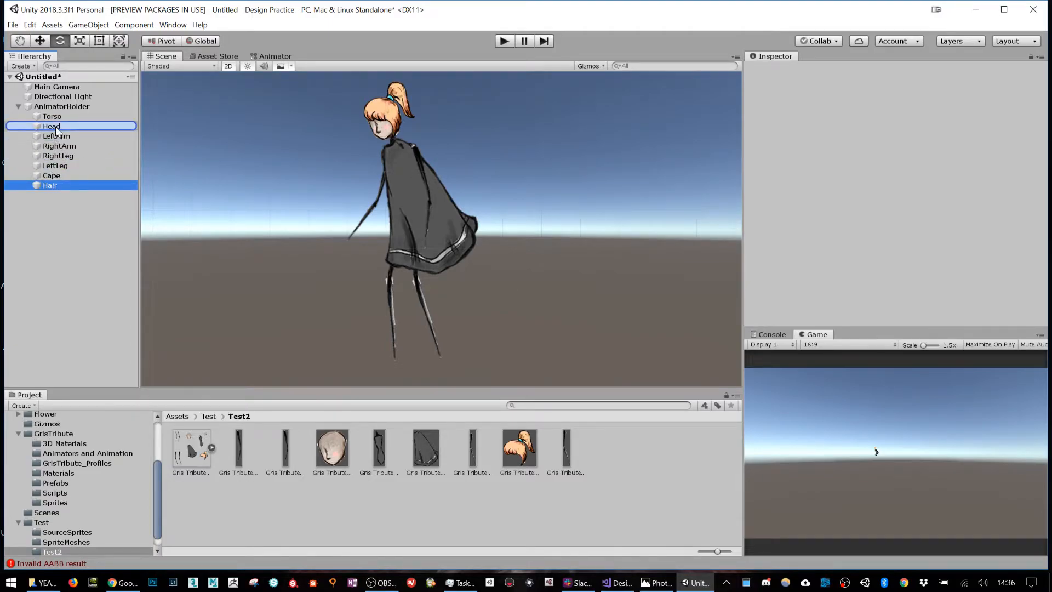
pyautogui.click(51, 126)
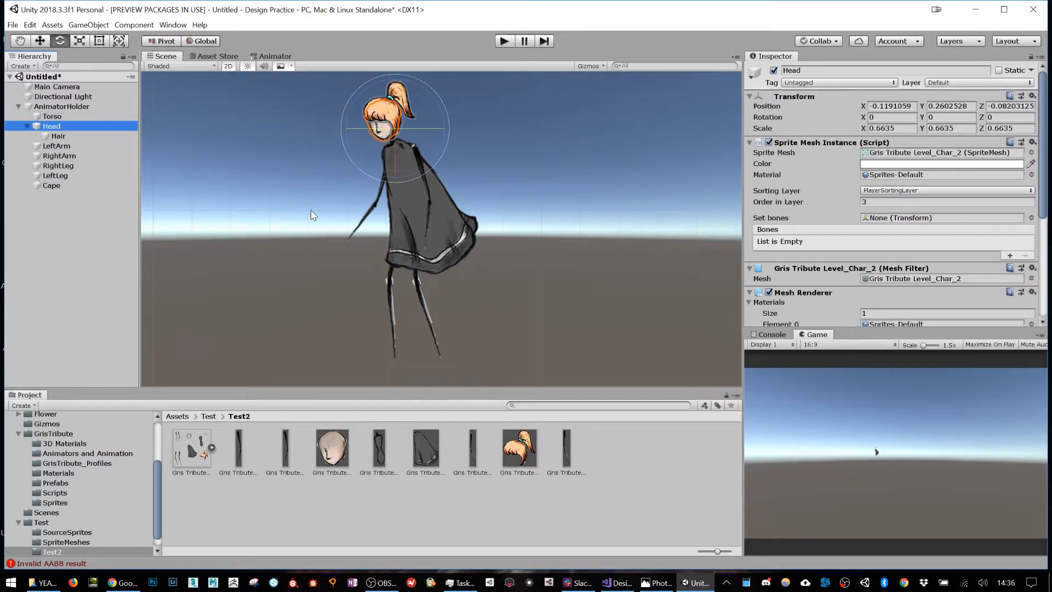
pyautogui.click(88, 225)
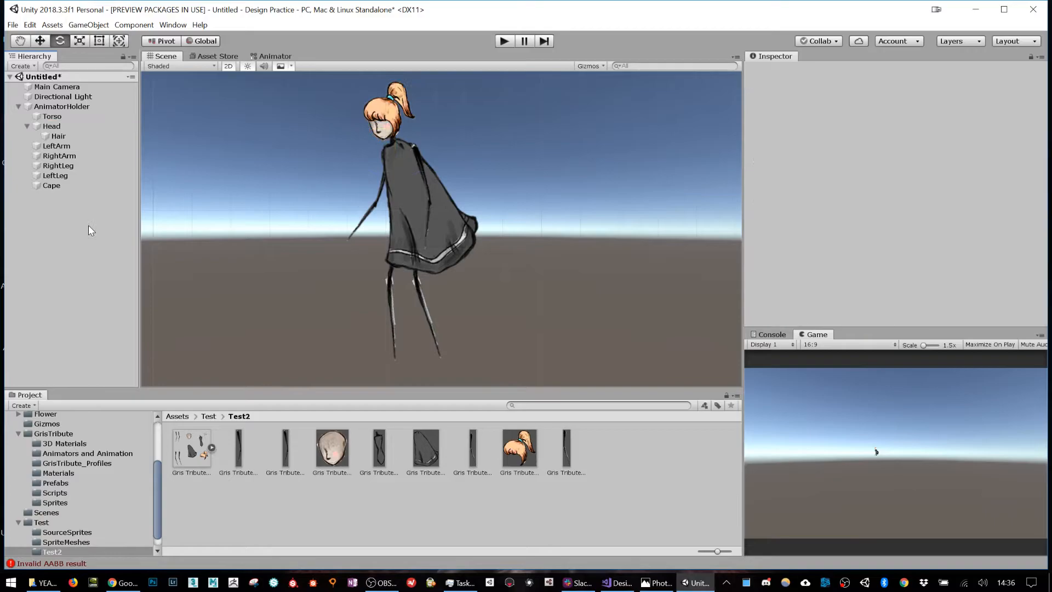
# - Create an empty child object under AnimatorHolder and name it BoneHolder
pyautogui.click(80, 107)
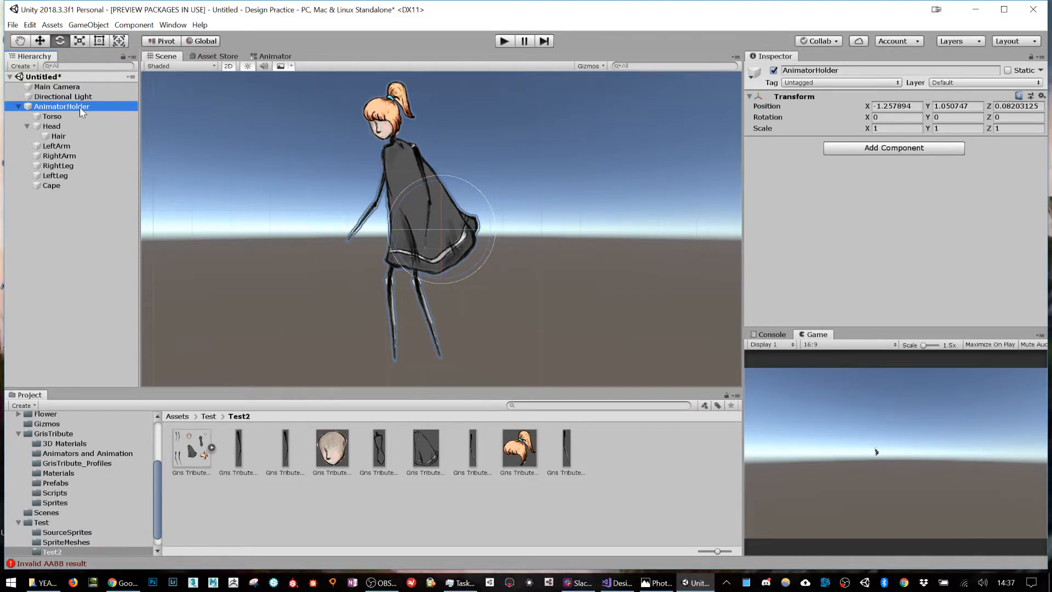
pyautogui.rightClick(80, 107)
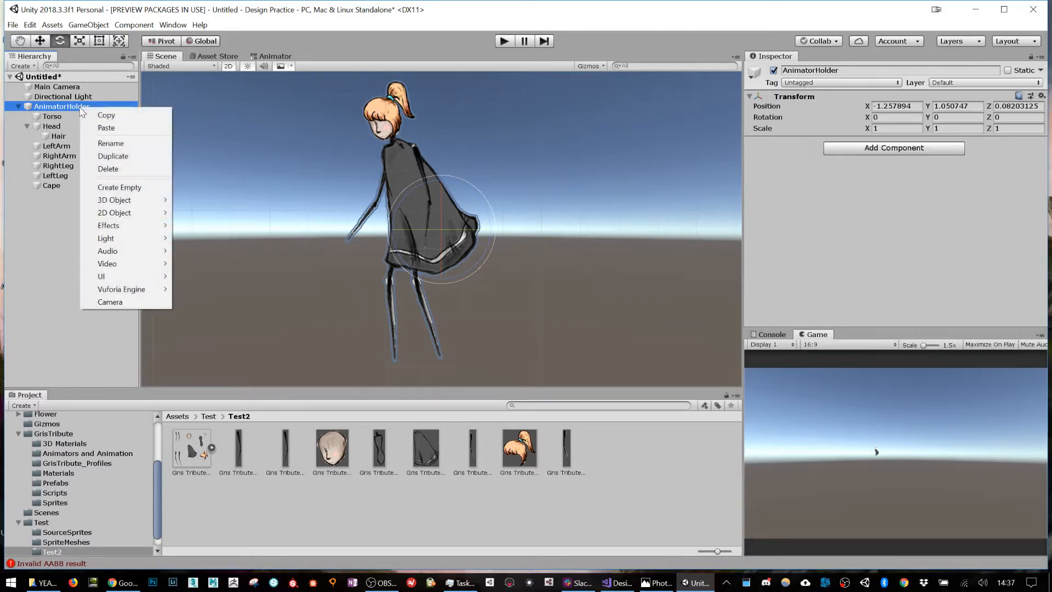
pyautogui.click(143, 188)
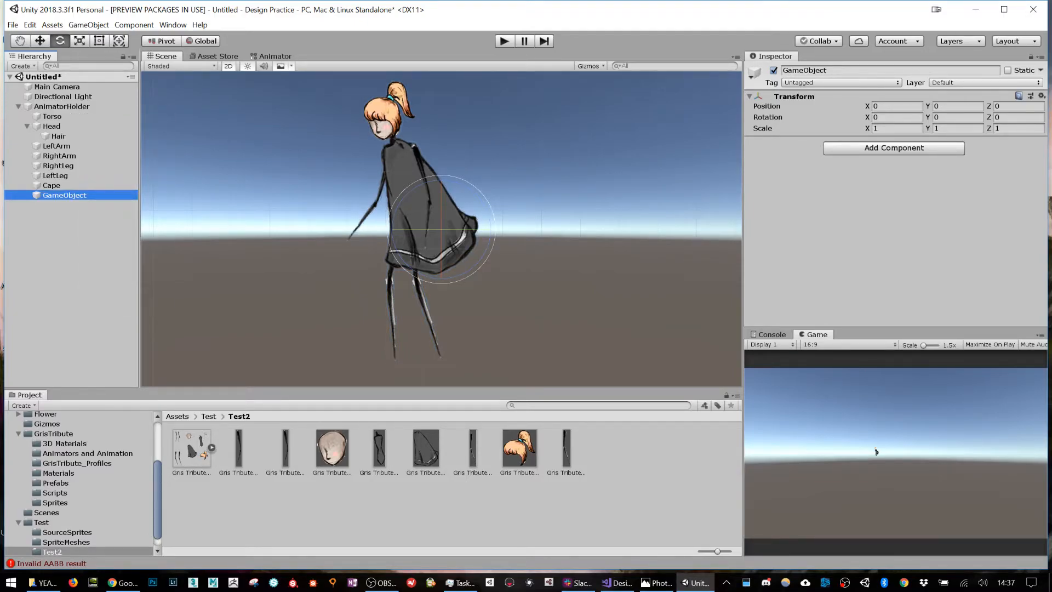
pyautogui.write('Bones')
pyautogui.press('Return')
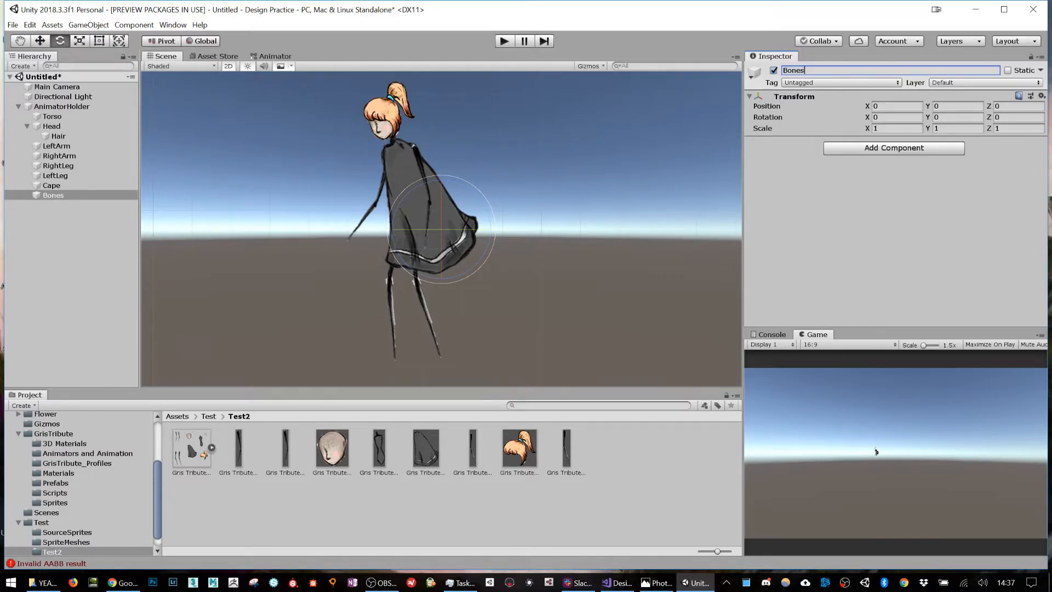
pyautogui.write('Holder')
pyautogui.press('Return')
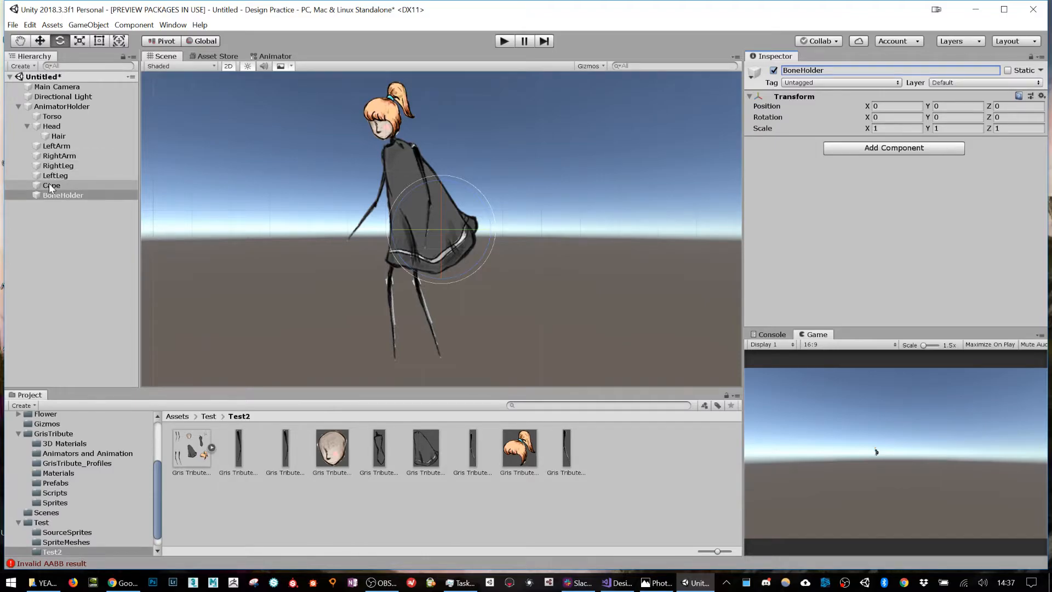
# - Add a 2D bone as a child of BoneHolder
pyautogui.rightClick(70, 195)
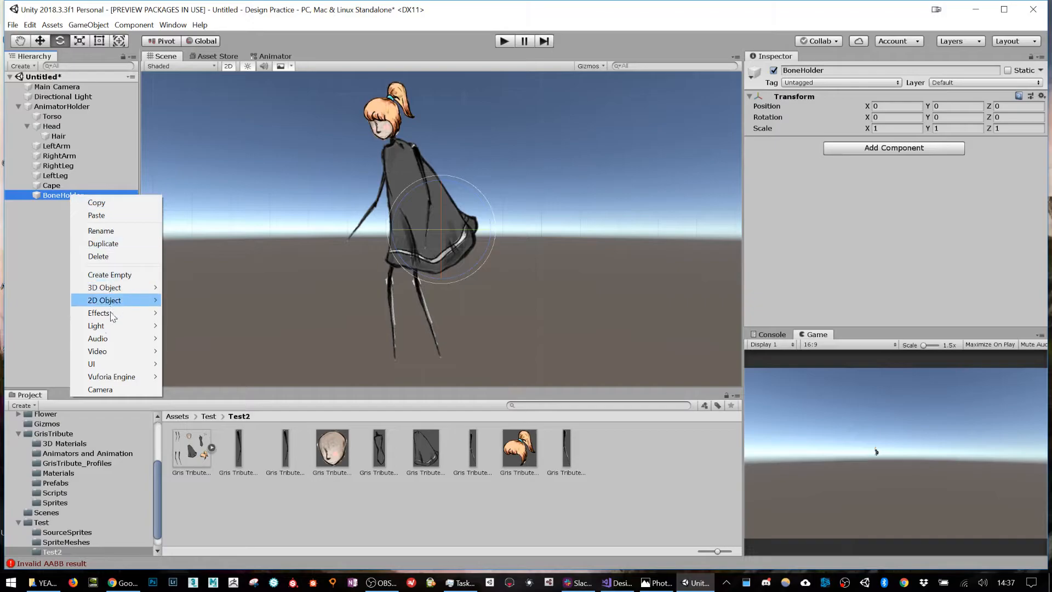
pyautogui.moveTo(117, 302)
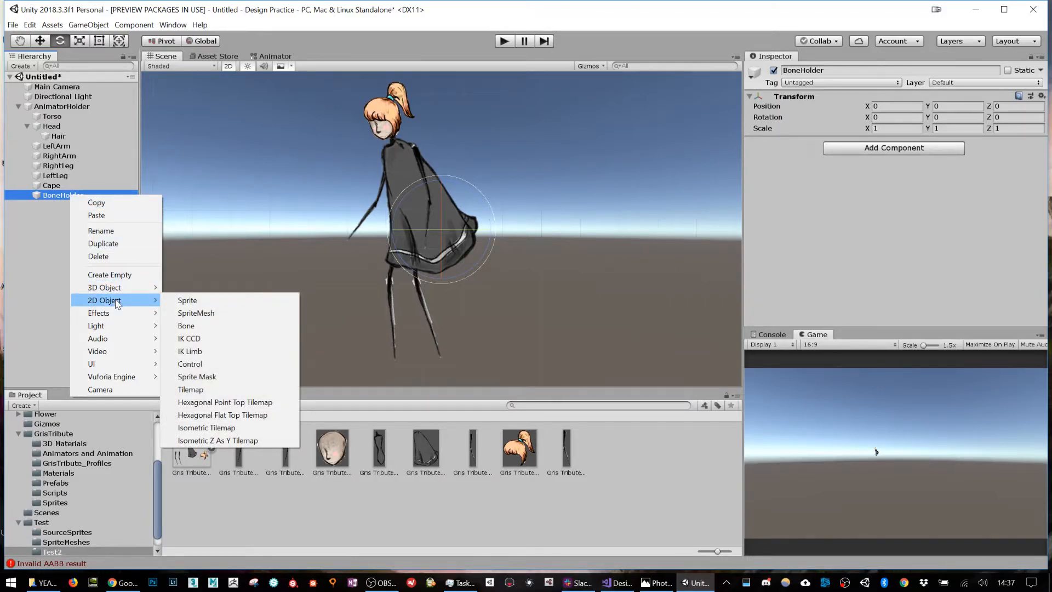
pyautogui.click(189, 328)
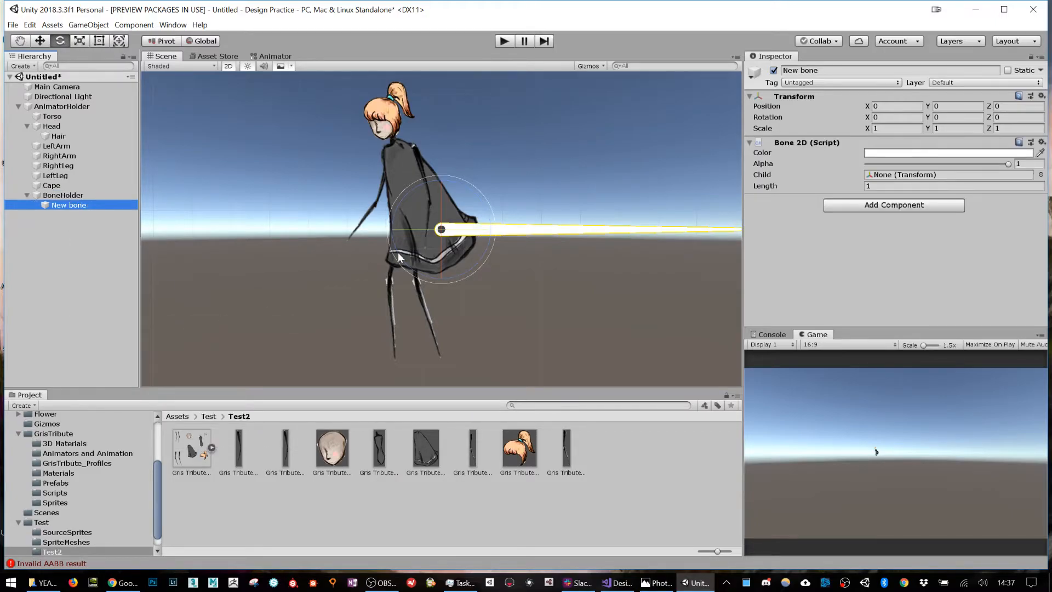
# - Rotate the new bone upright to about 95° and lower the Cape's colour alpha to 46
pyautogui.moveTo(477, 201); pyautogui.dragTo(481, 570)
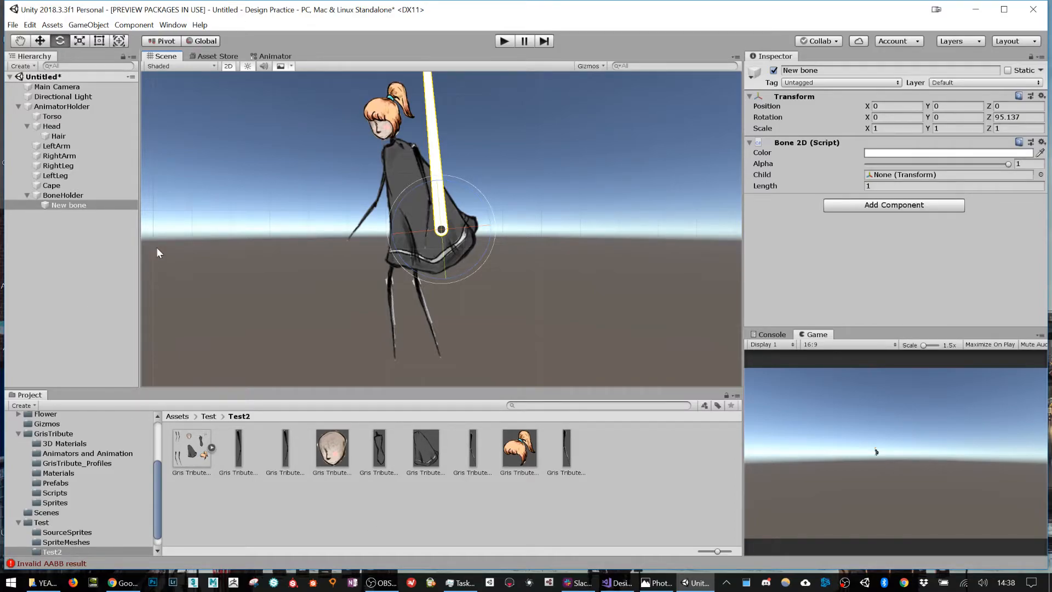
pyautogui.click(78, 185)
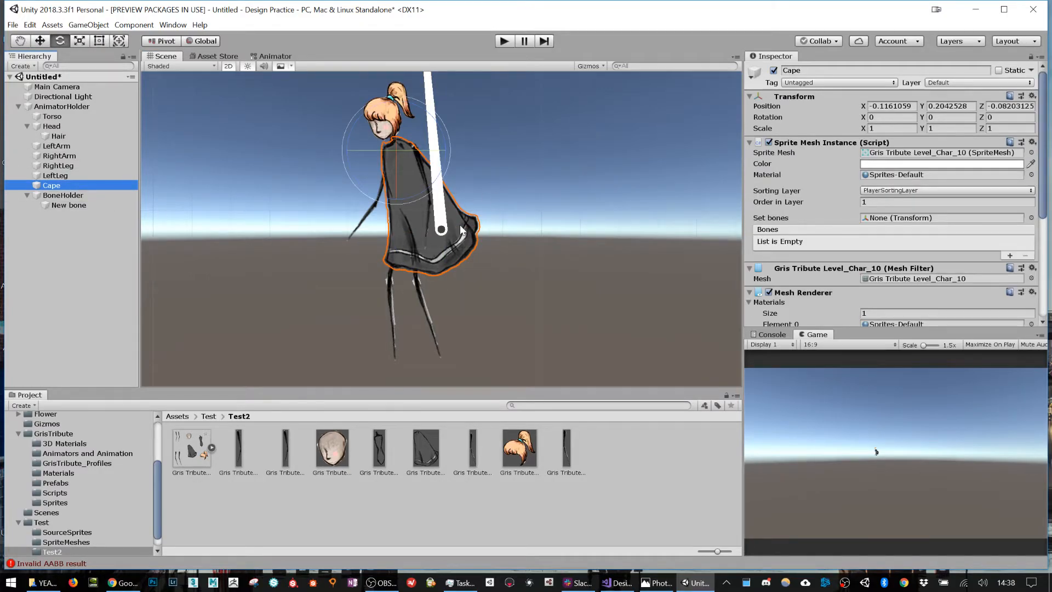
pyautogui.click(949, 164)
pyautogui.moveTo(755, 403); pyautogui.dragTo(713, 404)
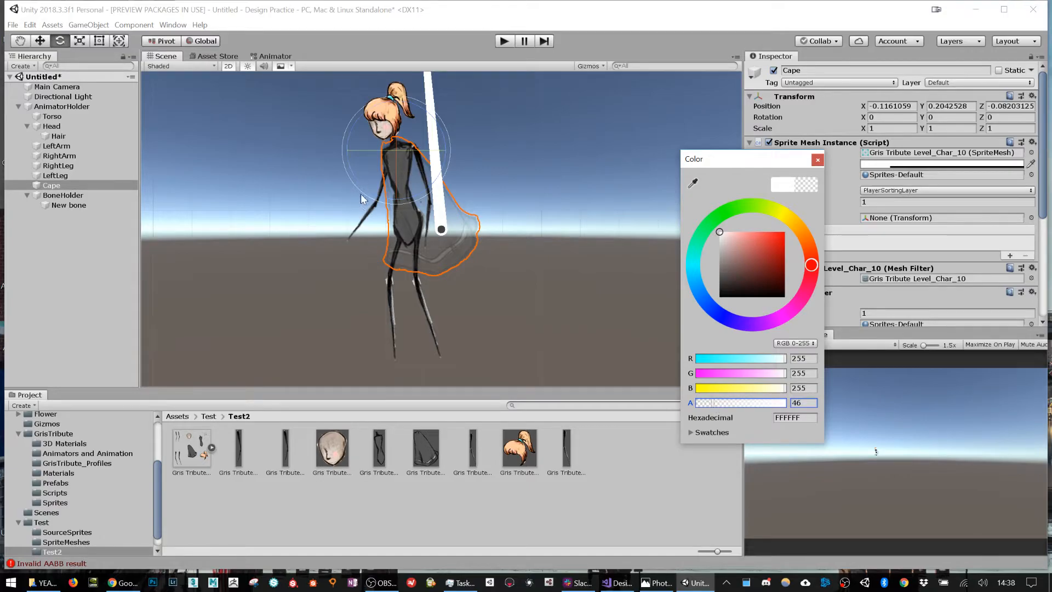
pyautogui.click(818, 159)
# - Move the new bone onto the character's pelvis and set its length to 0.09
pyautogui.click(93, 204)
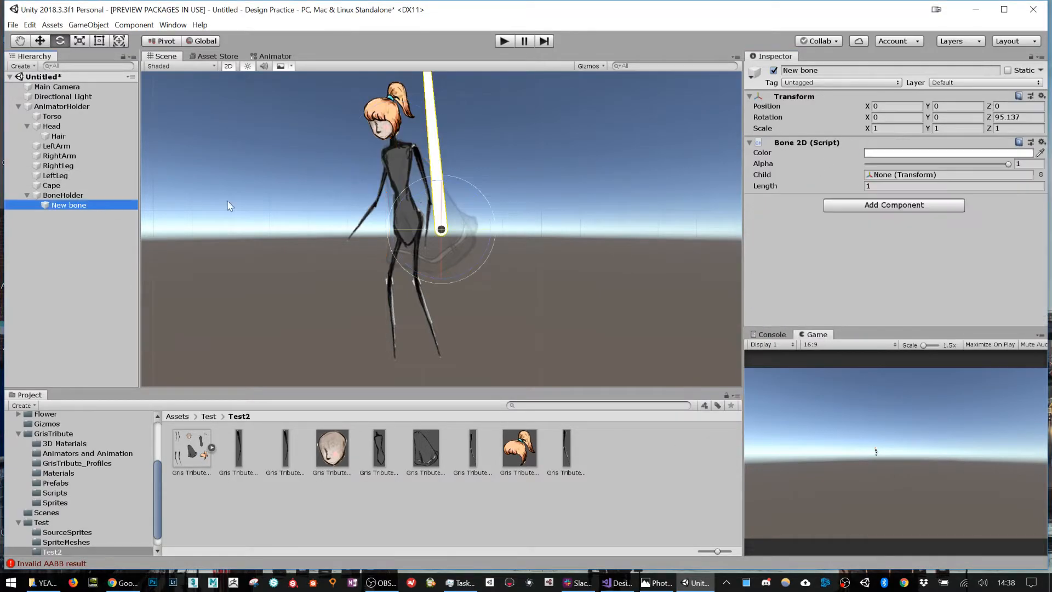
pyautogui.press('w')
pyautogui.moveTo(442, 231); pyautogui.dragTo(410, 227)
pyautogui.moveTo(448, 130); pyautogui.dragTo(443, 202, button='middle')
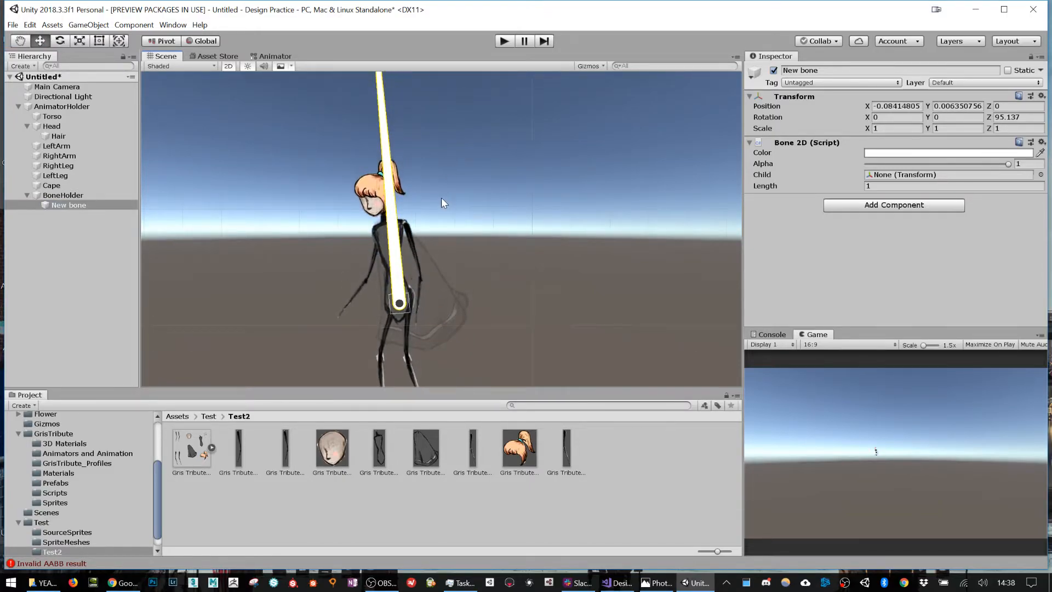
pyautogui.moveTo(849, 187); pyautogui.dragTo(831, 188)
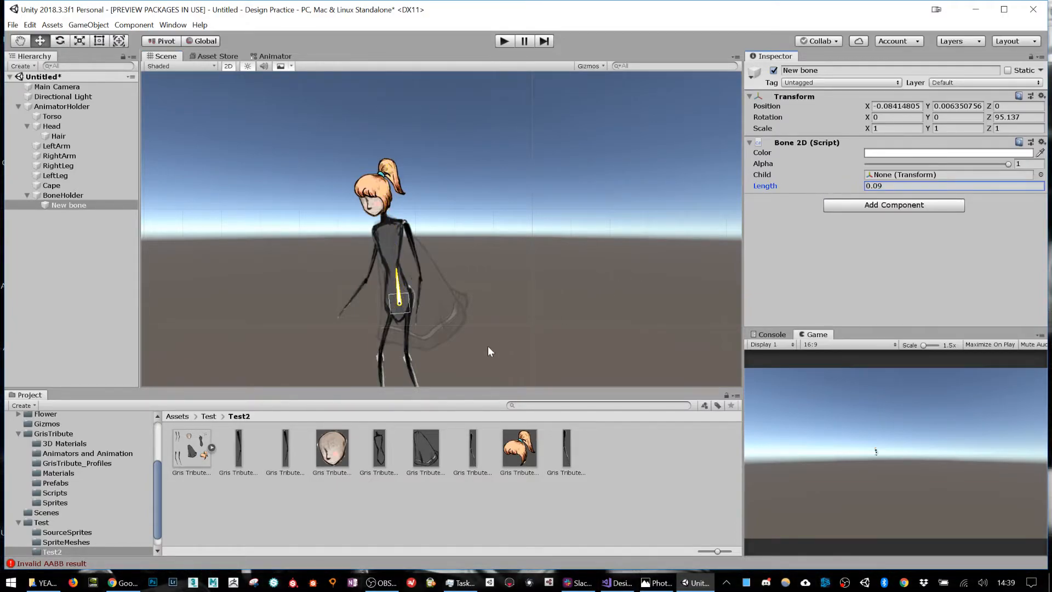
# - Fine-tune the pelvis bone's position and rotate it to about 98.4° so it follows the lower torso
pyautogui.press('e')
pyautogui.moveTo(433, 268); pyautogui.dragTo(433, 272)
pyautogui.press('w')
pyautogui.moveTo(400, 303); pyautogui.dragTo(399, 301)
pyautogui.press('e')
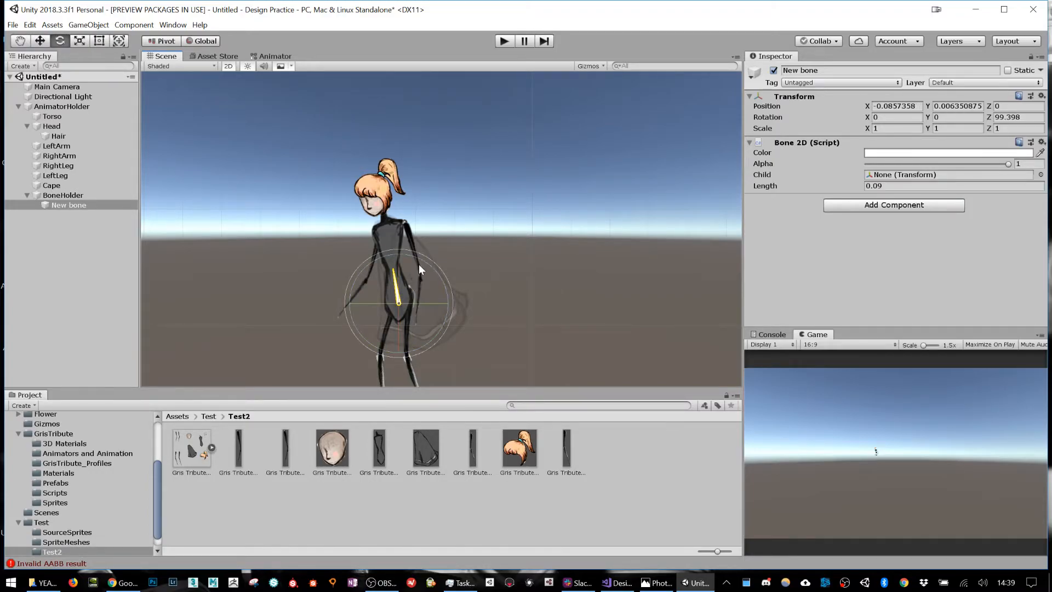
pyautogui.moveTo(421, 260); pyautogui.dragTo(424, 261)
# - Rename the new bone as PelvisBone
pyautogui.click(877, 72)
pyautogui.write('P')
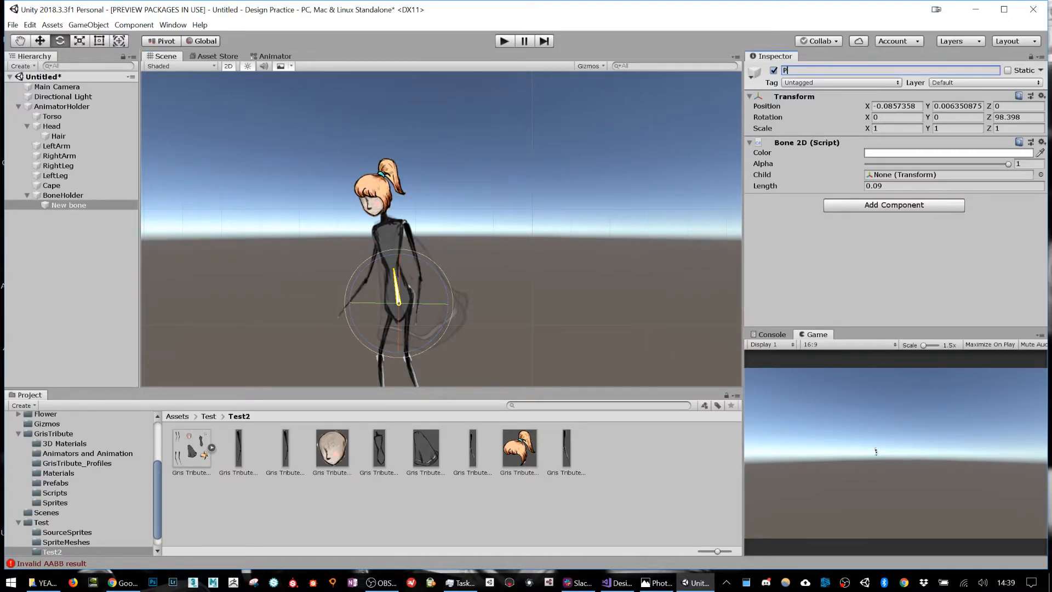
pyautogui.write('elvisBone')
pyautogui.press('Return')
# - Add a 2D bone as a child of PelvisBone, name it TorsoBone and set its length to 0.12
pyautogui.rightClick(74, 206)
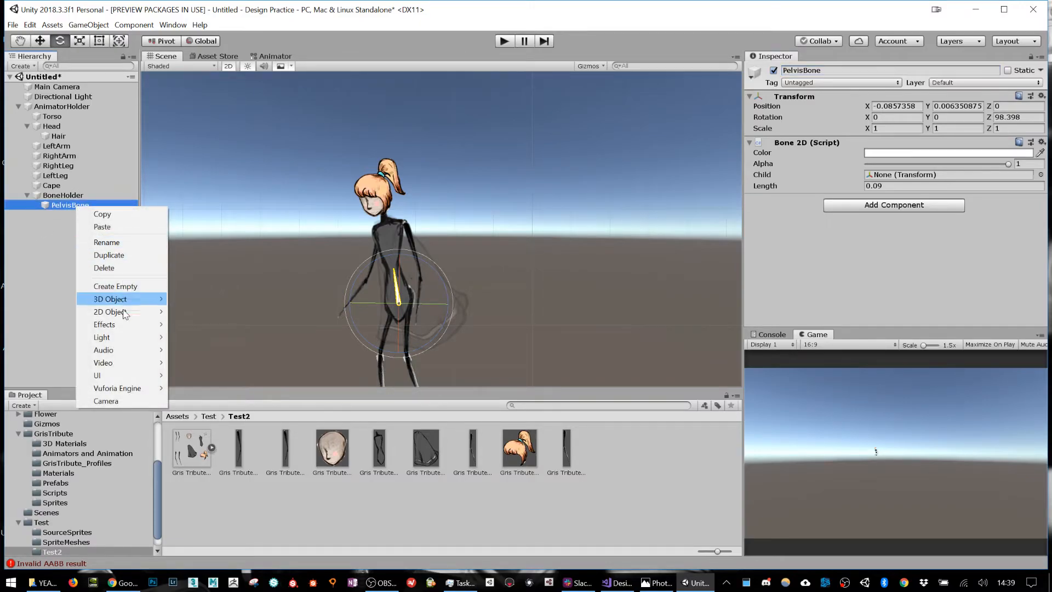
pyautogui.moveTo(131, 312)
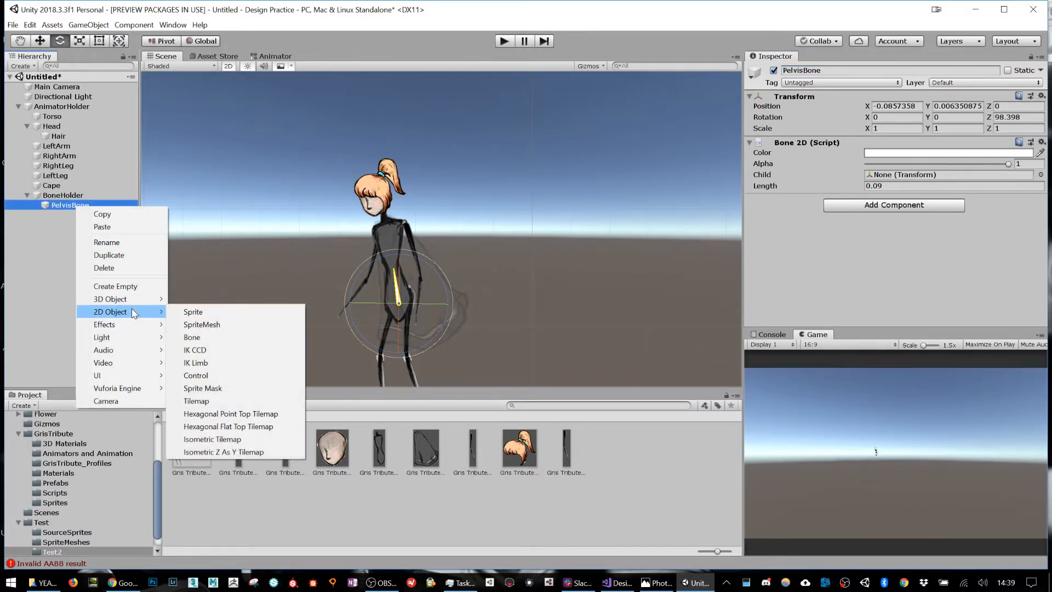
pyautogui.click(221, 336)
pyautogui.click(876, 70)
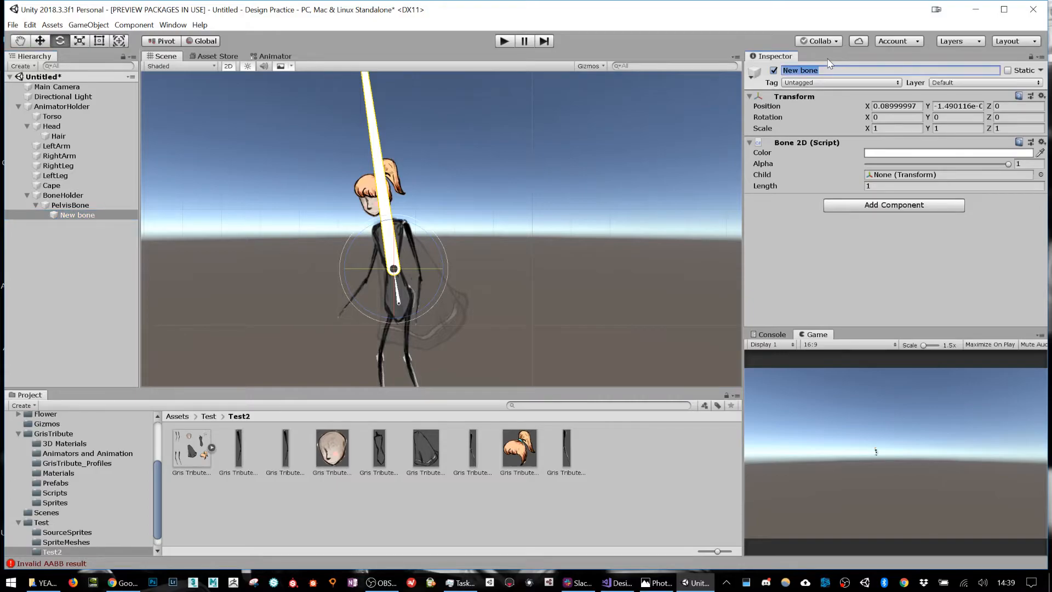
pyautogui.write('TorsoBone')
pyautogui.press('Return')
pyautogui.moveTo(856, 182); pyautogui.dragTo(834, 175)
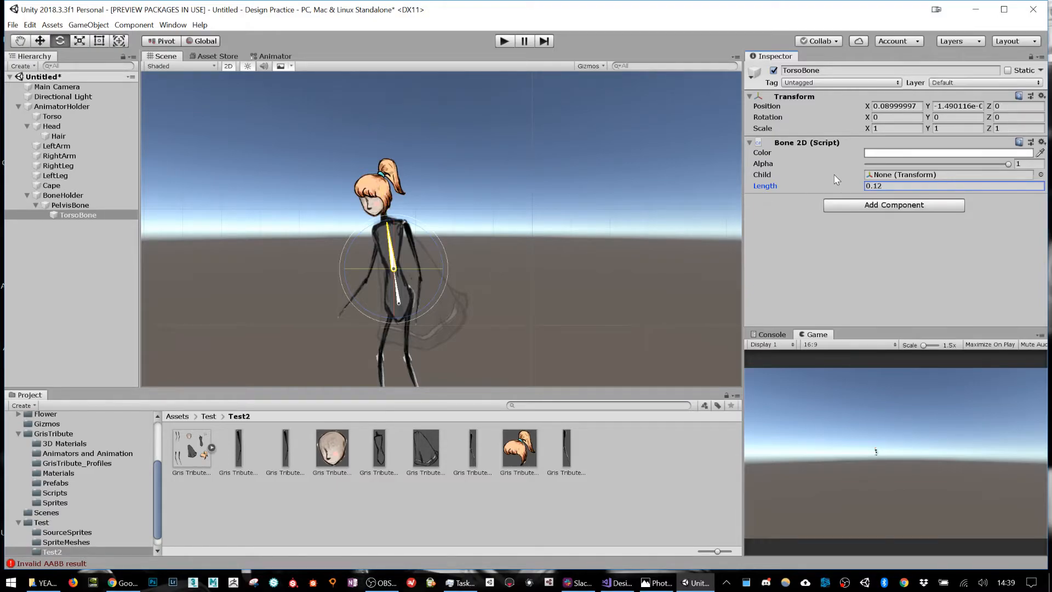
# - Move the Head sprite slightly down so it sits closer to the torso's neck
pyautogui.scroll(4, 392, 241)
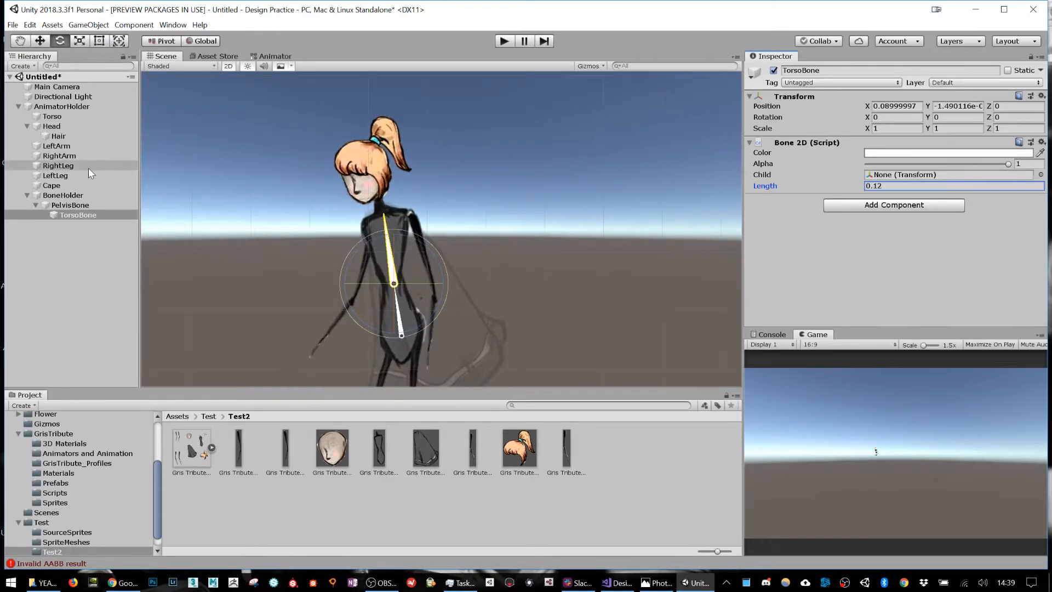
pyautogui.click(59, 127)
pyautogui.press('w')
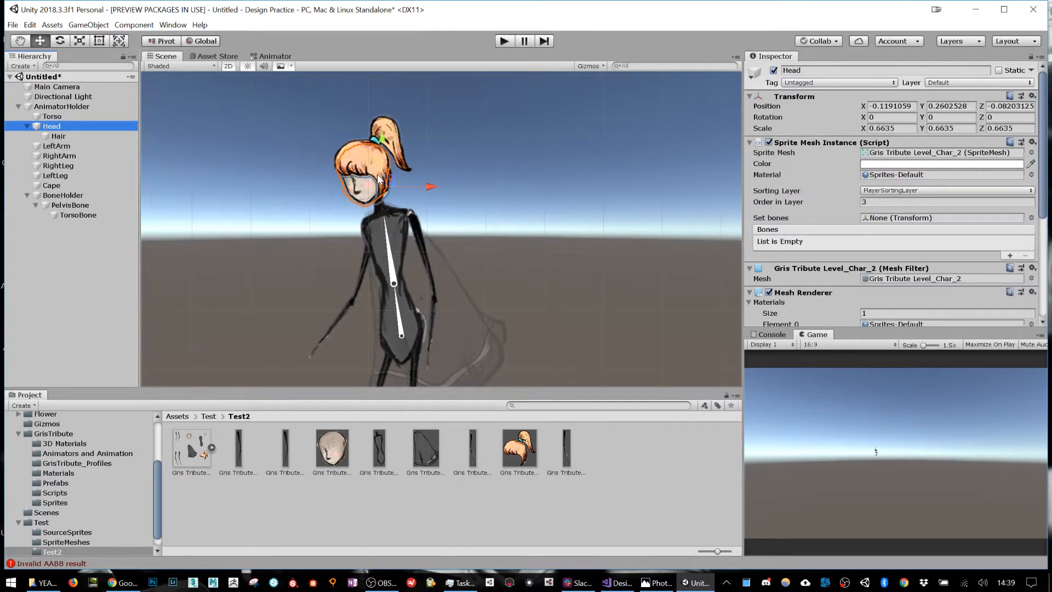
pyautogui.moveTo(390, 182); pyautogui.dragTo(391, 189)
pyautogui.click(98, 216)
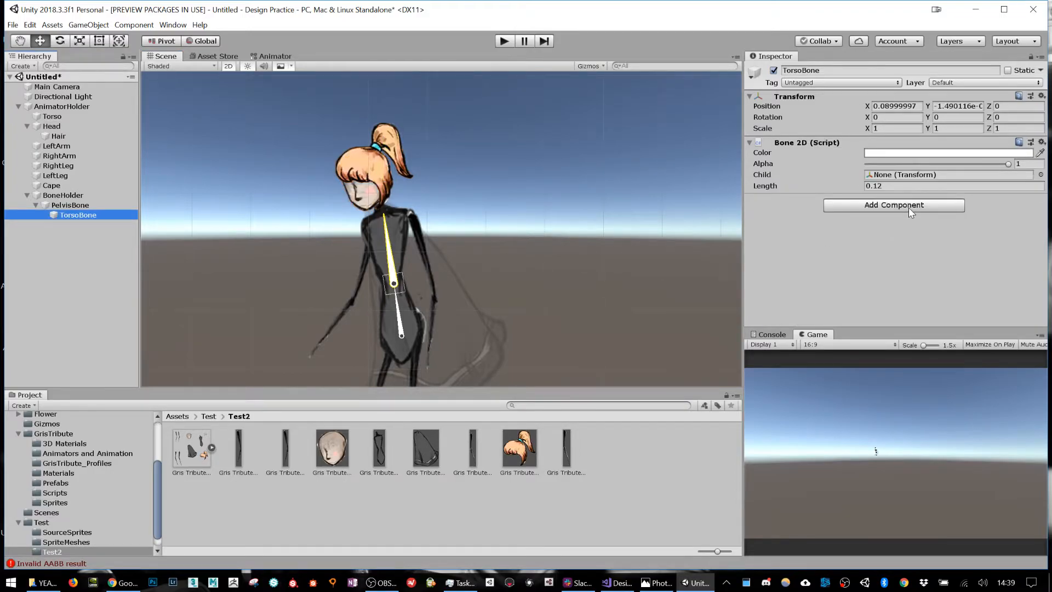
pyautogui.click(908, 207)
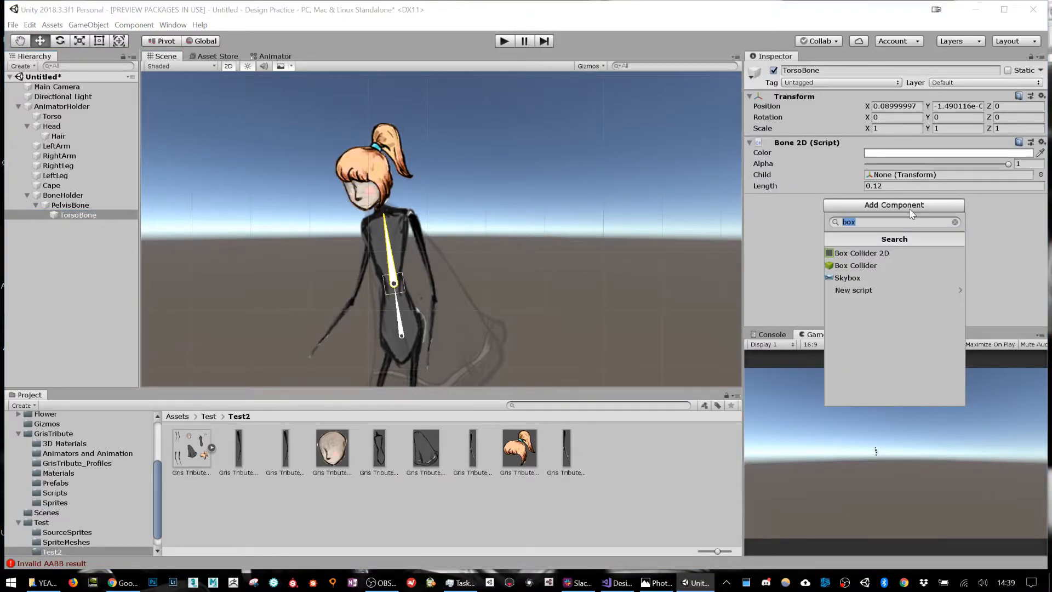
pyautogui.click(911, 213)
pyautogui.click(911, 213)
# - Add a 2D bone as a child of TorsoBone and name it HeadBone
pyautogui.rightClick(76, 215)
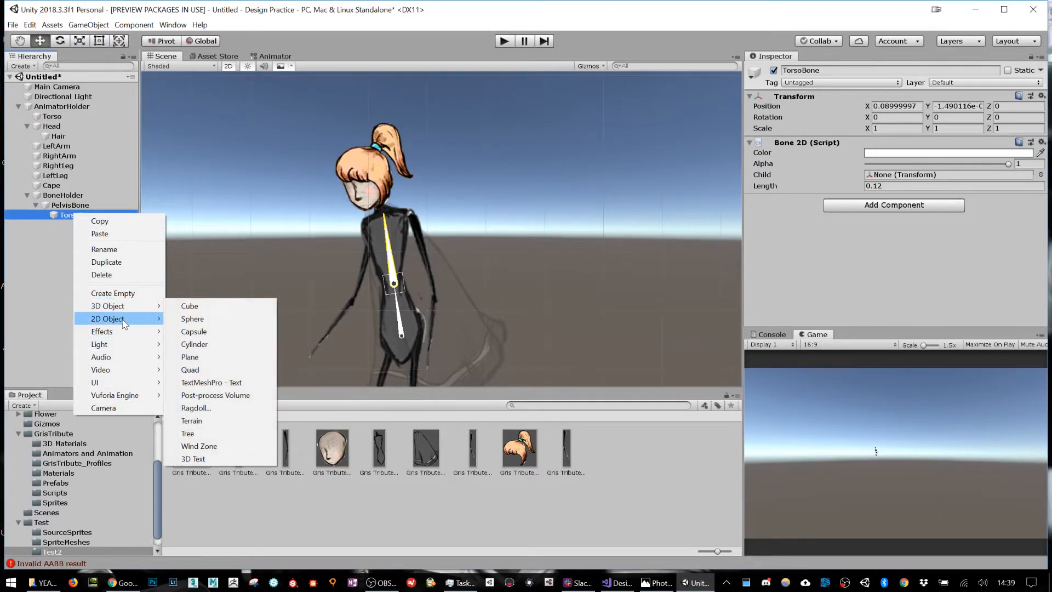
pyautogui.moveTo(124, 324)
pyautogui.click(199, 345)
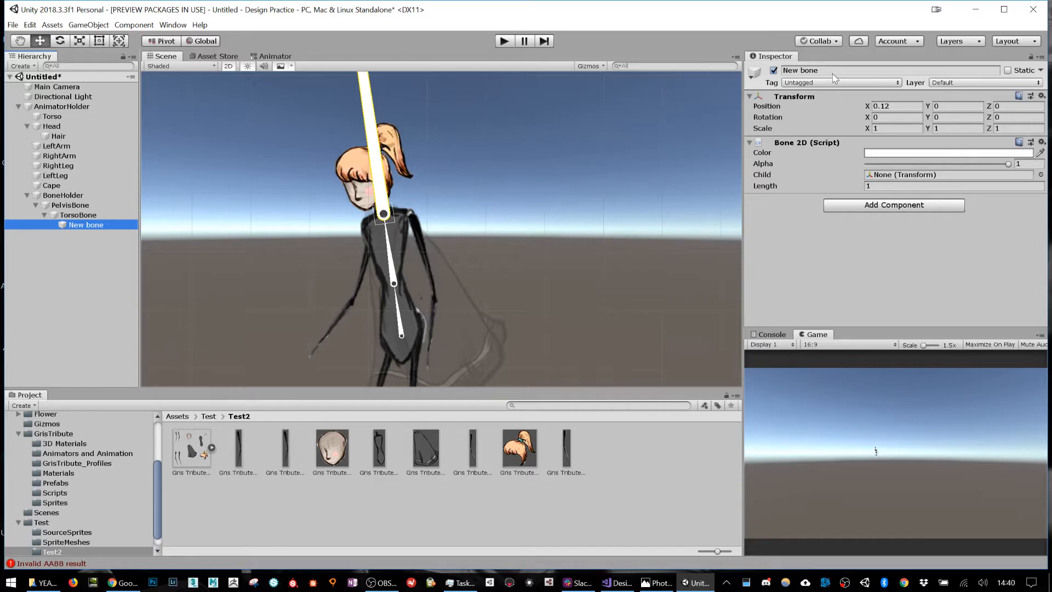
pyautogui.click(800, 70)
pyautogui.write('Head')
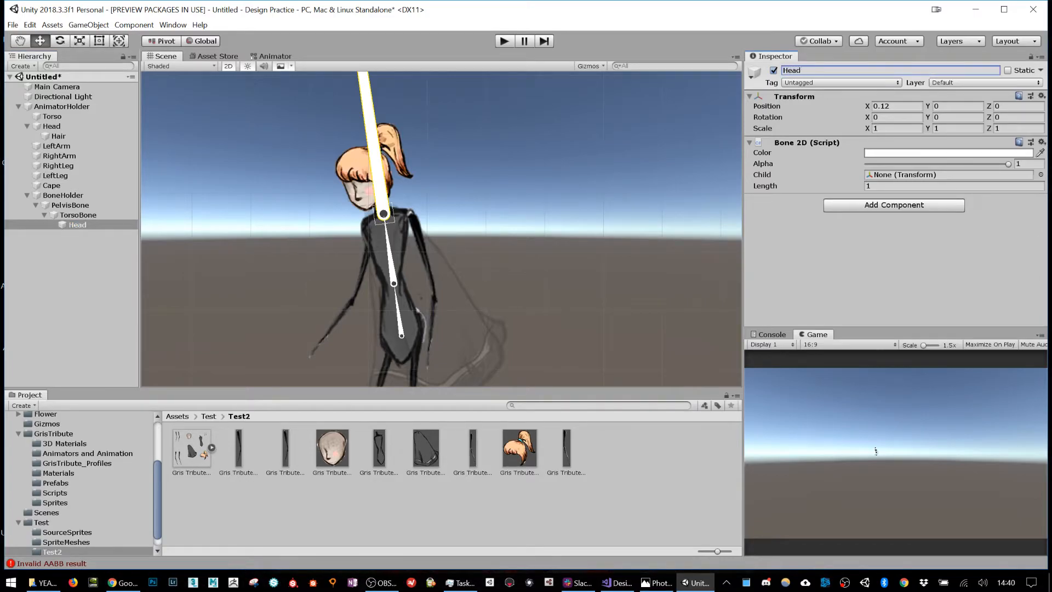
pyautogui.write('Bone')
# - Set the HeadBone's length to 0.09 and rotate it to about 13.6° to follow the head
pyautogui.moveTo(861, 189); pyautogui.dragTo(834, 181)
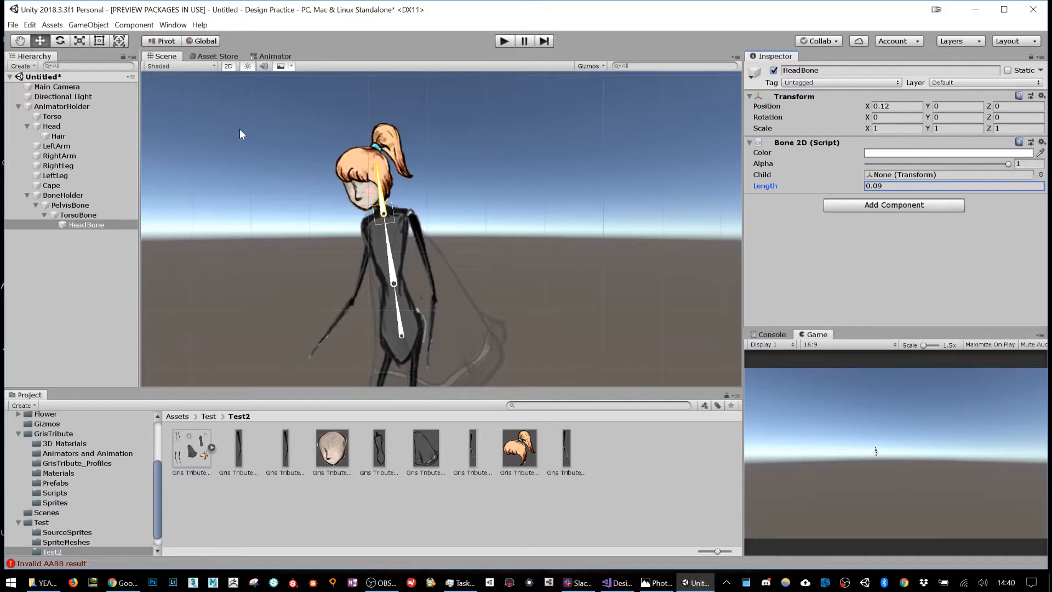
pyautogui.press('e')
pyautogui.moveTo(419, 184); pyautogui.dragTo(419, 134)
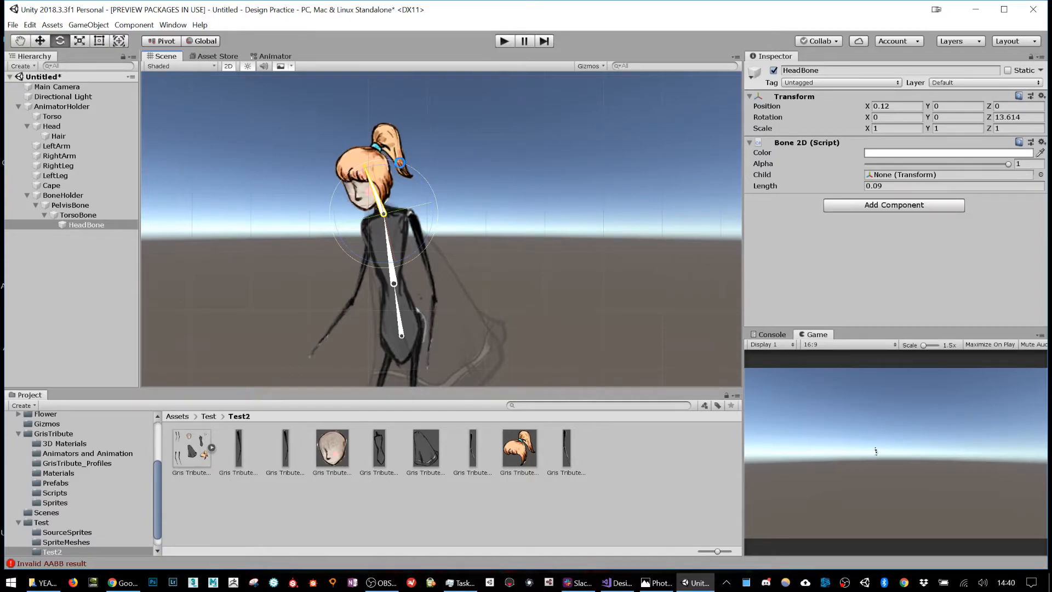
# - Save the scene as SetupScene
pyautogui.hotkey('ctrl', 's')
pyautogui.hotkey('ctrl', 's')
pyautogui.write('SetupScene')
pyautogui.press('Return')
# - Add a 2D bone as a child of HeadBone and name it Hair
pyautogui.rightClick(85, 228)
pyautogui.moveTo(137, 394)
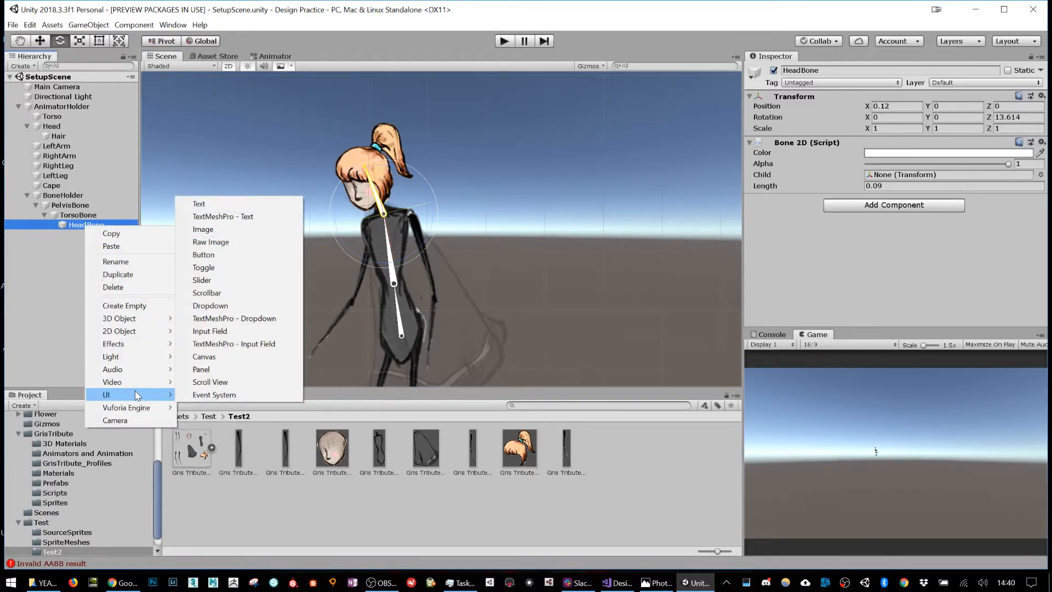
pyautogui.moveTo(137, 331)
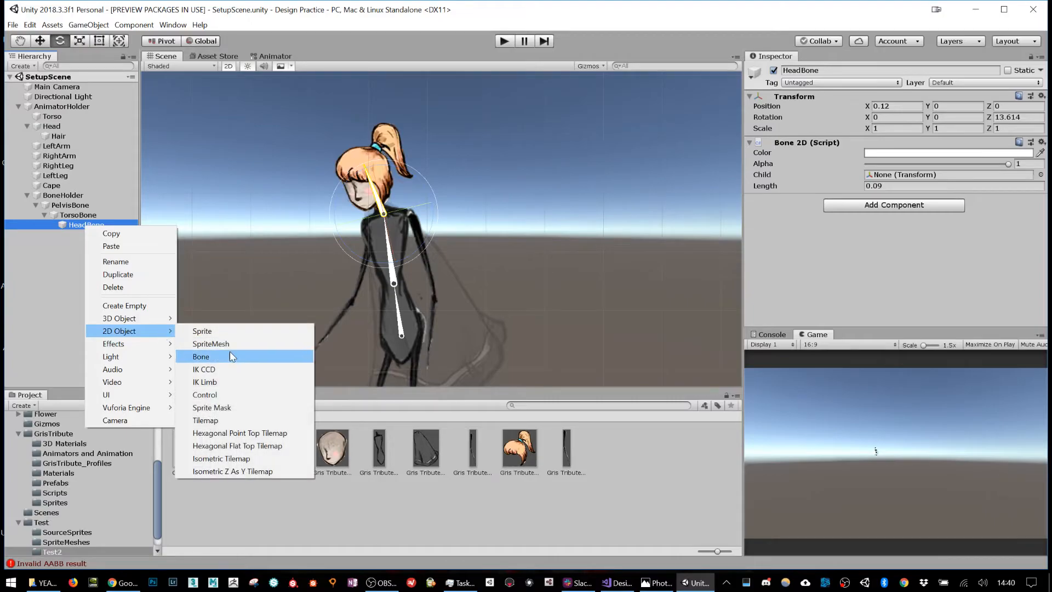
pyautogui.click(230, 357)
pyautogui.click(839, 71)
pyautogui.write('Hair')
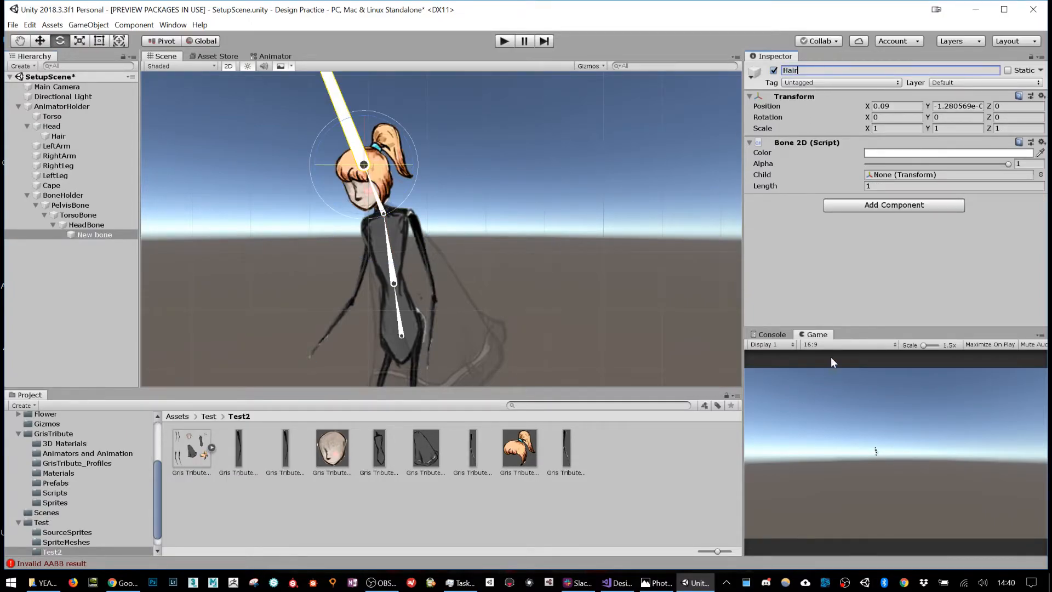
# - Rotate the Hair bone to about -59.8° towards the hair tie and set its length to 0.06
pyautogui.moveTo(407, 140); pyautogui.dragTo(466, 222)
pyautogui.press('r')
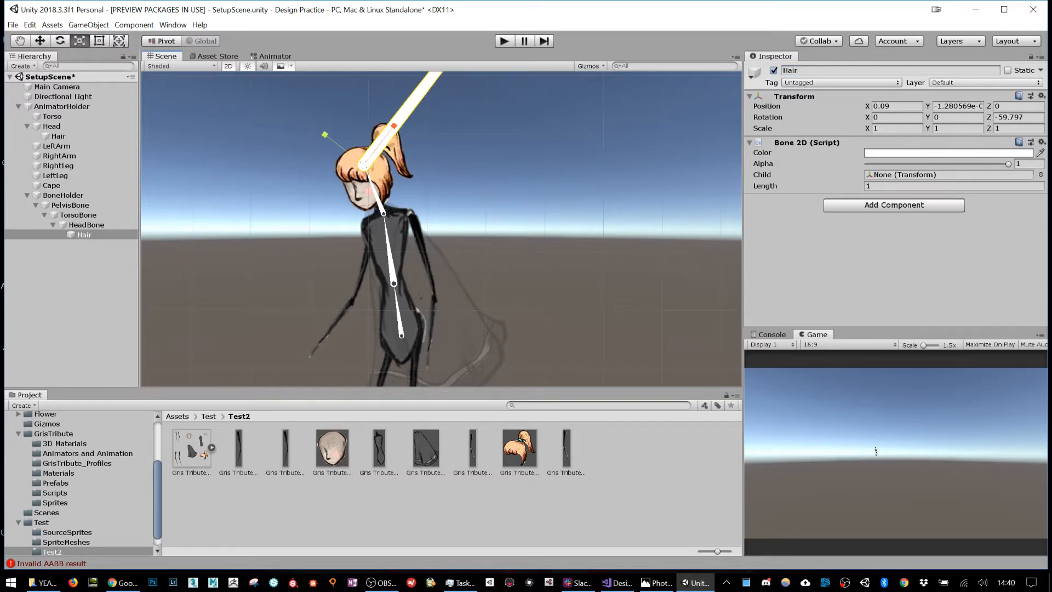
pyautogui.moveTo(860, 187); pyautogui.dragTo(840, 179)
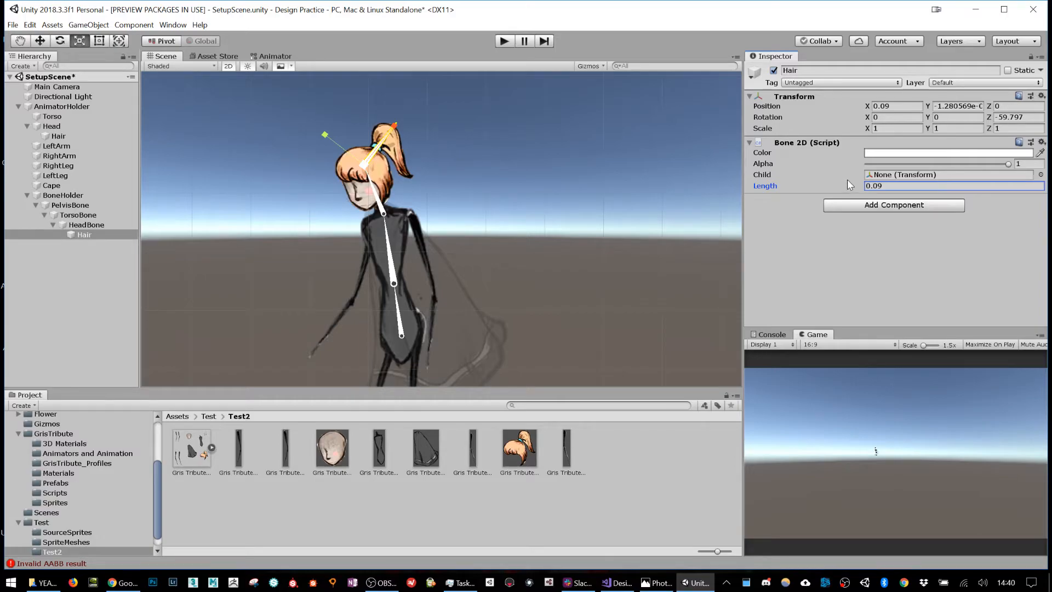
pyautogui.moveTo(888, 188); pyautogui.dragTo(879, 187)
pyautogui.write('6')
# - Add a 2D bone as a child of the Hair bone and name it Ponytail
pyautogui.rightClick(91, 236)
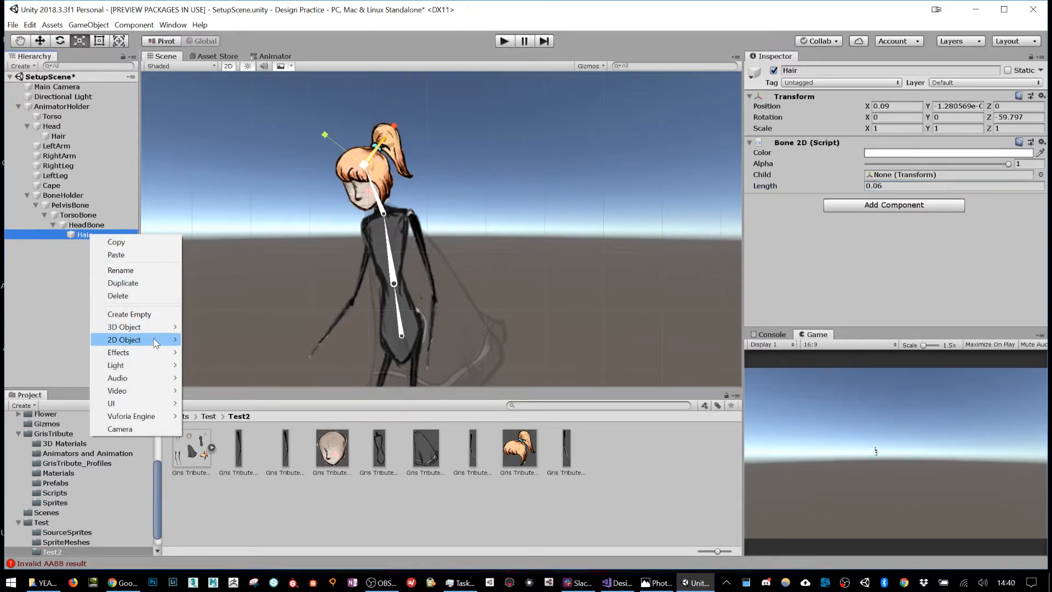
pyautogui.moveTo(156, 341)
pyautogui.click(224, 366)
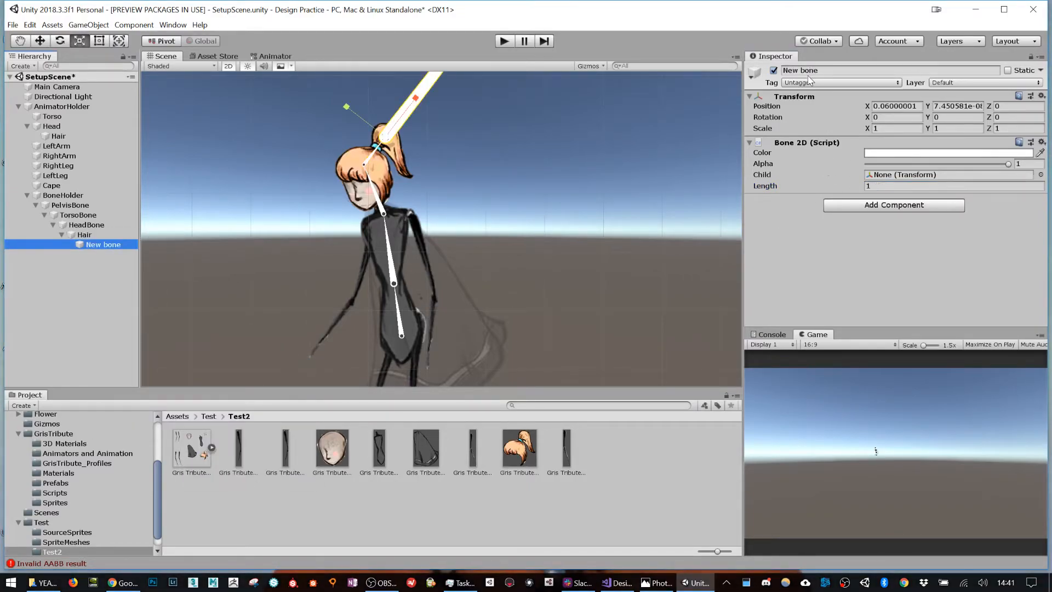
pyautogui.write('Ponyt')
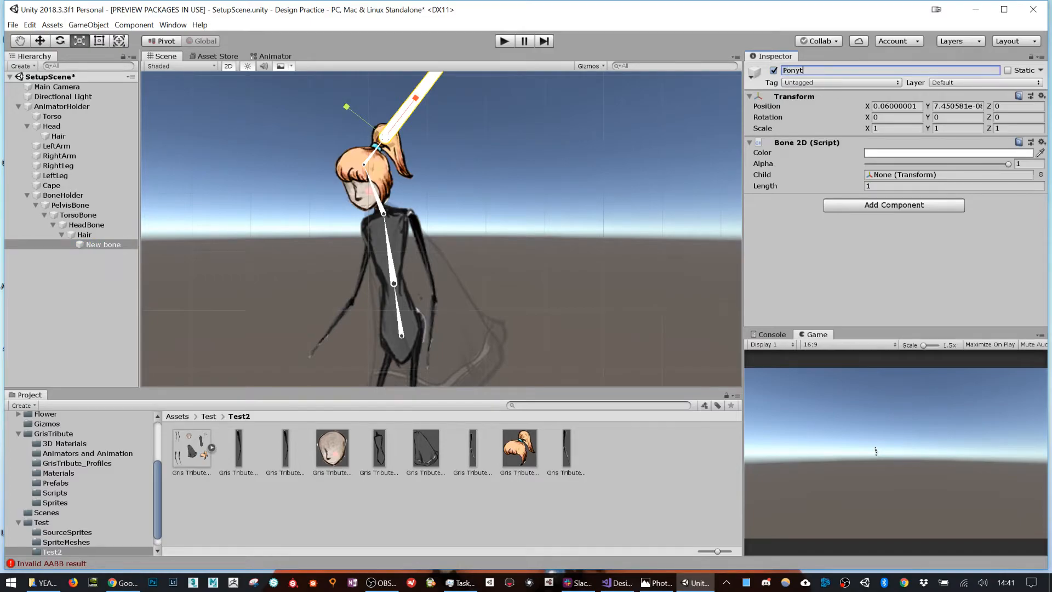
pyautogui.write('ail')
pyautogui.press('Return')
# - Rotate the Ponytail bone to about -109.3° down along the ponytail and set its length to 0.05
pyautogui.click(871, 186)
pyautogui.write('0.04')
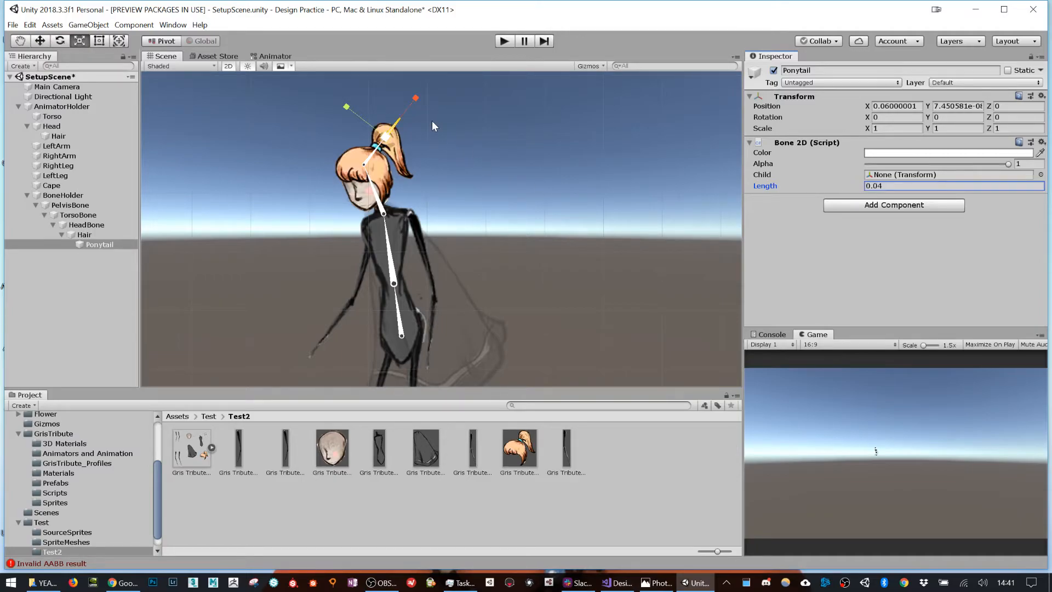
pyautogui.write('e')
pyautogui.moveTo(418, 99); pyautogui.dragTo(472, 312)
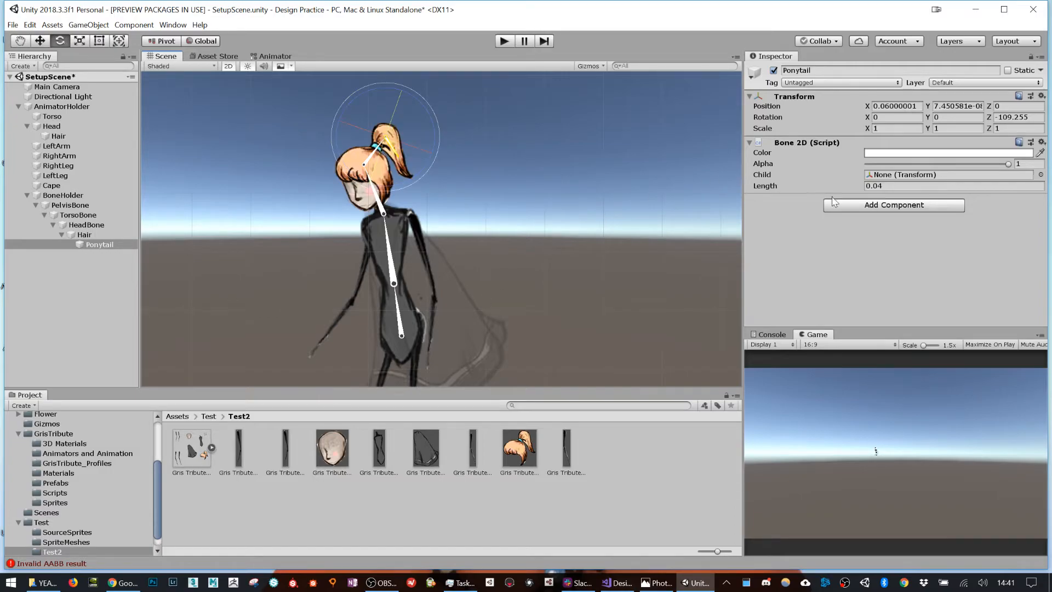
pyautogui.click(888, 186)
pyautogui.moveTo(886, 185); pyautogui.dragTo(878, 184)
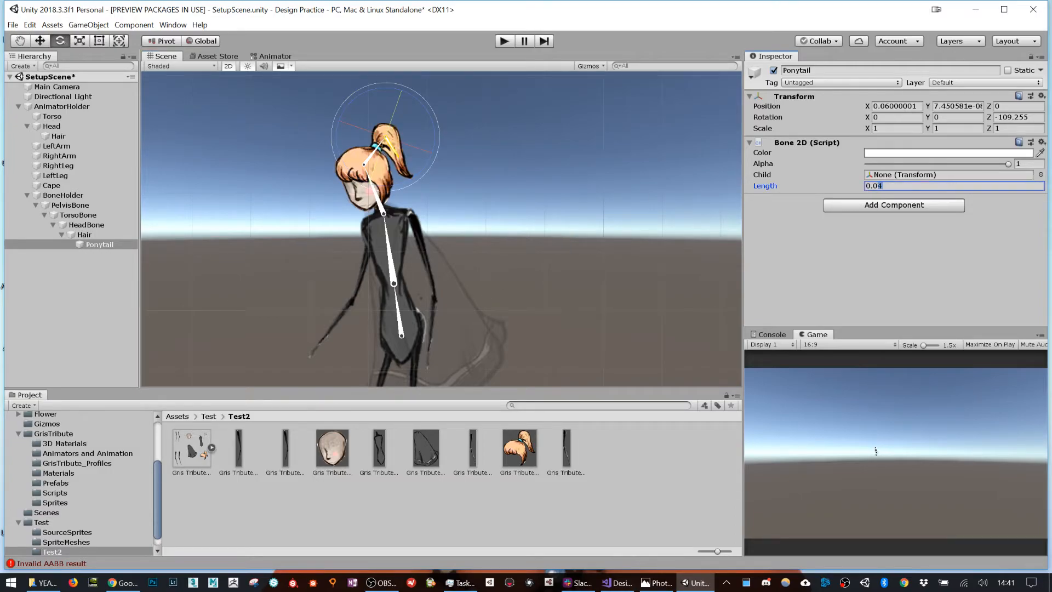
# - Add a 2D bone as a child of TorsoBone
pyautogui.moveTo(484, 245); pyautogui.dragTo(449, 203, button='middle')
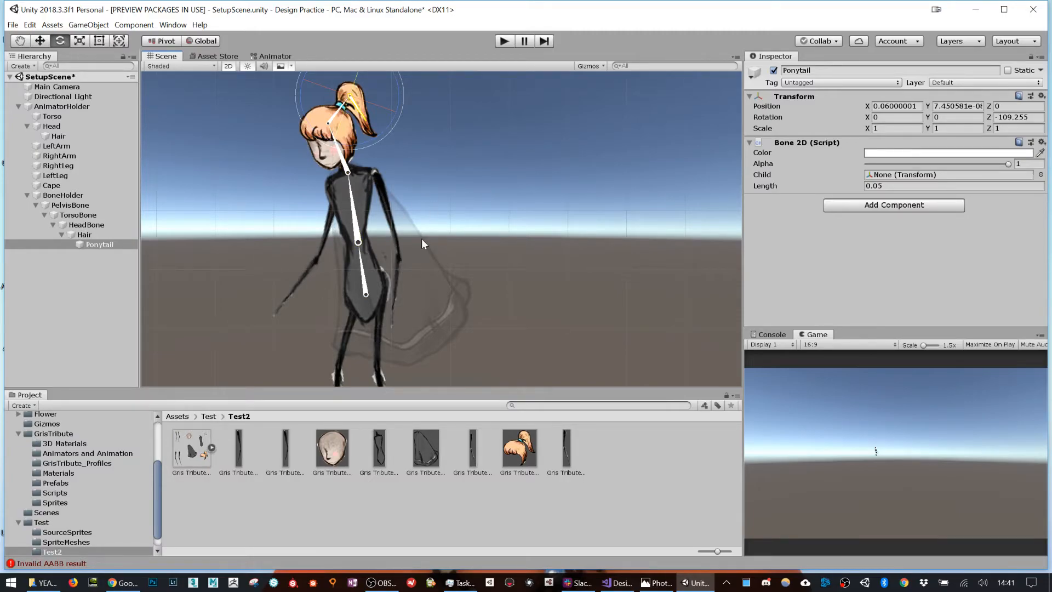
pyautogui.moveTo(408, 317); pyautogui.dragTo(375, 275, button='middle')
pyautogui.moveTo(383, 227); pyautogui.dragTo(400, 309, button='middle')
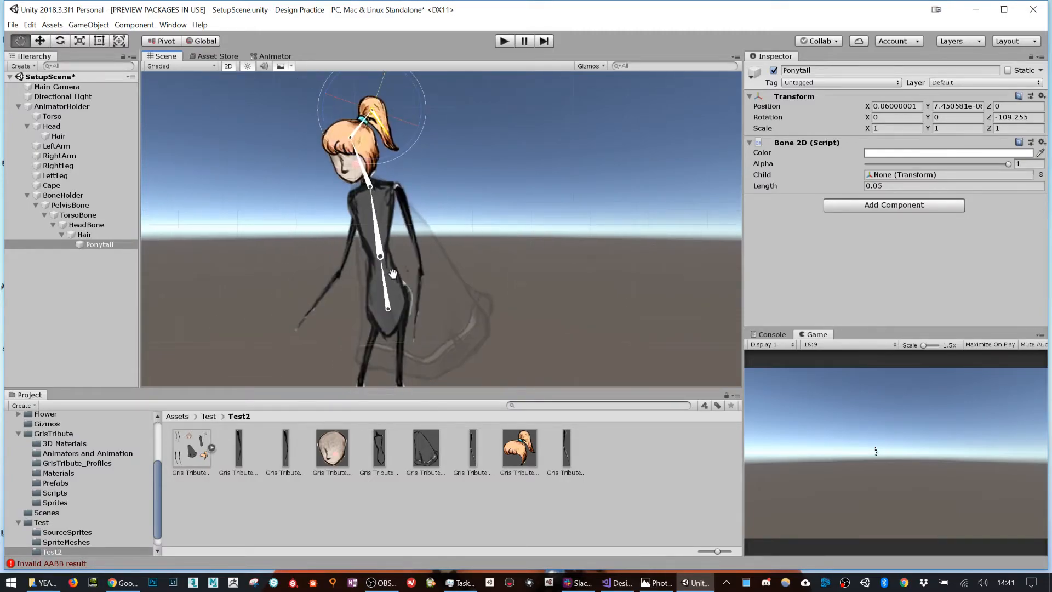
pyautogui.click(380, 239)
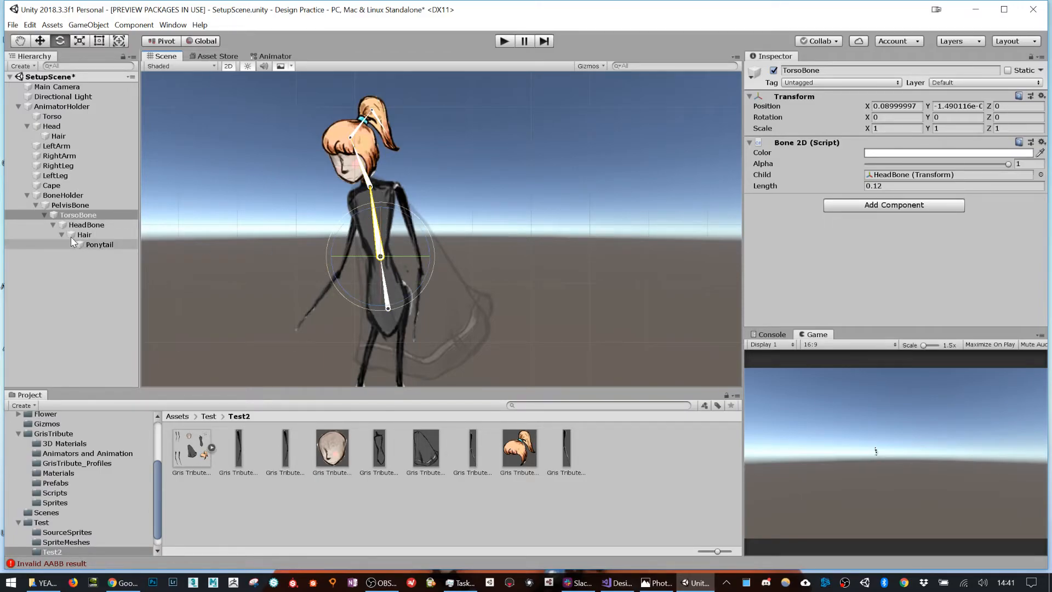
pyautogui.rightClick(85, 214)
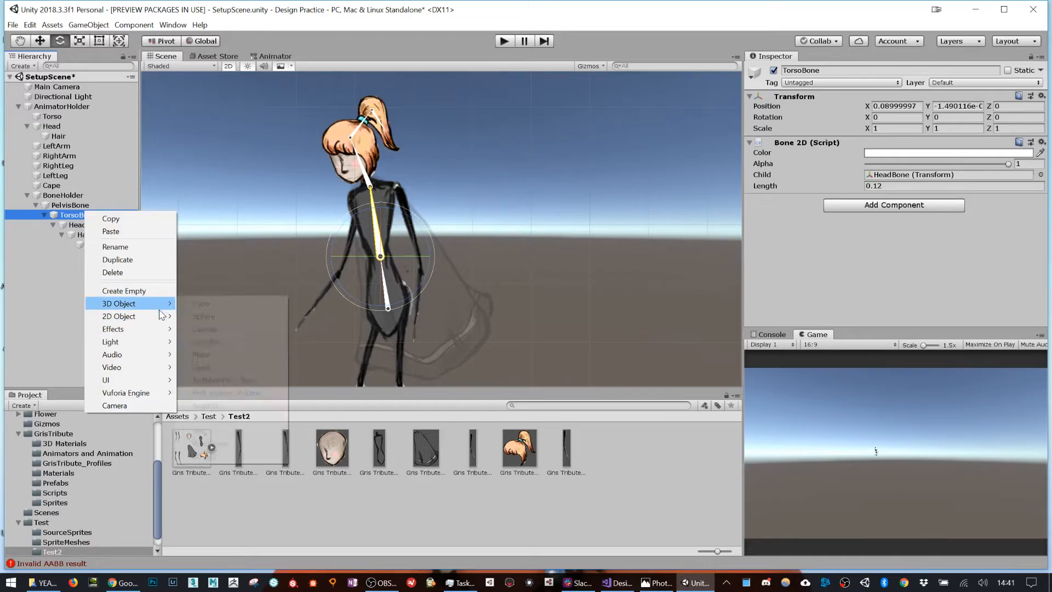
pyautogui.moveTo(160, 316)
pyautogui.click(214, 328)
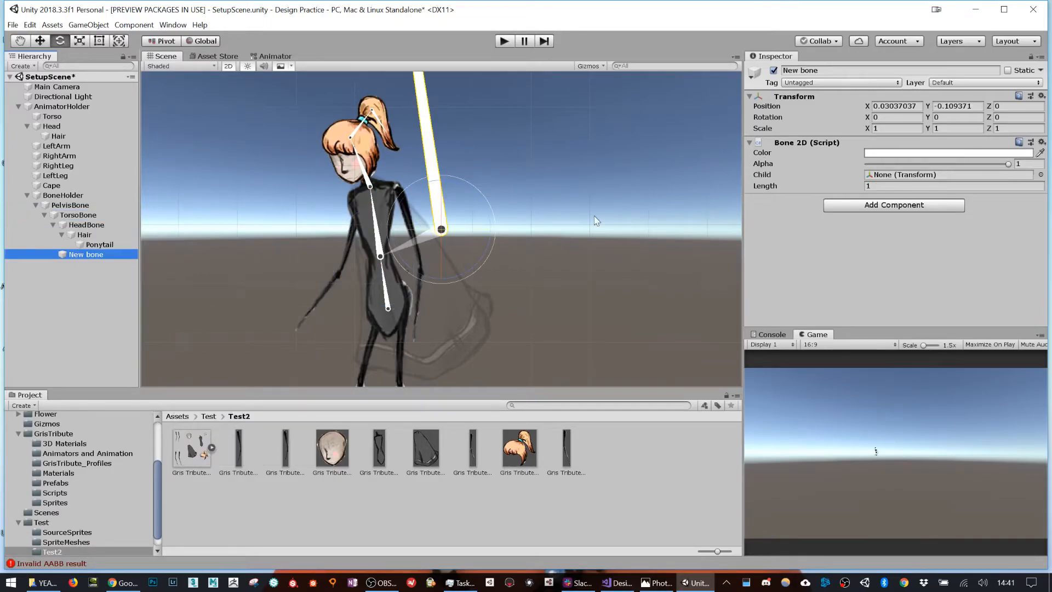
# - Move the new bone to the character's left shoulder and name it LeftArmUpperBone
pyautogui.press('w')
pyautogui.moveTo(443, 228); pyautogui.dragTo(498, 260)
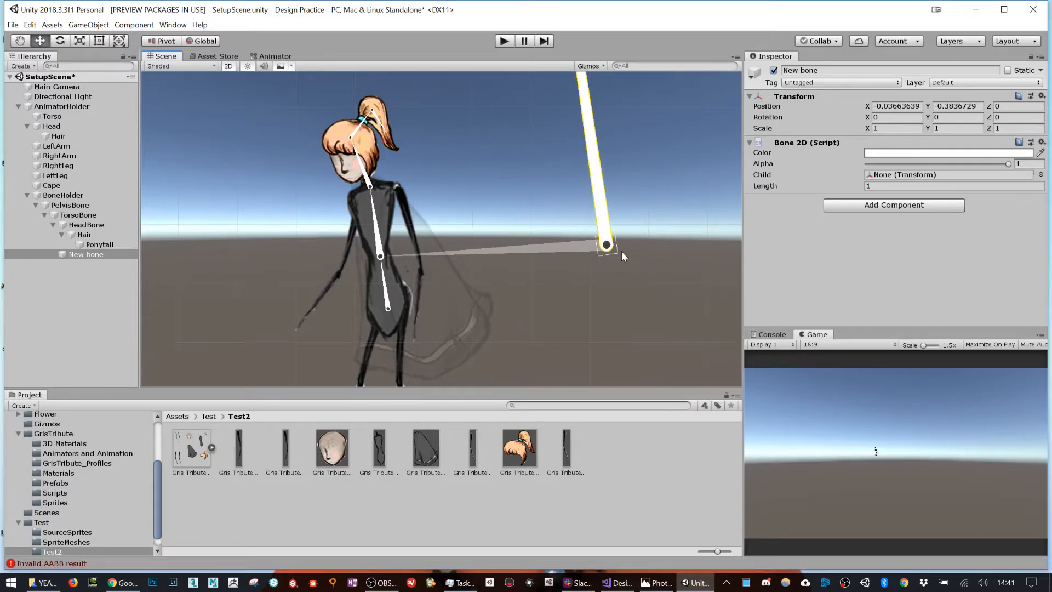
pyautogui.moveTo(607, 246); pyautogui.dragTo(396, 192)
pyautogui.click(927, 70)
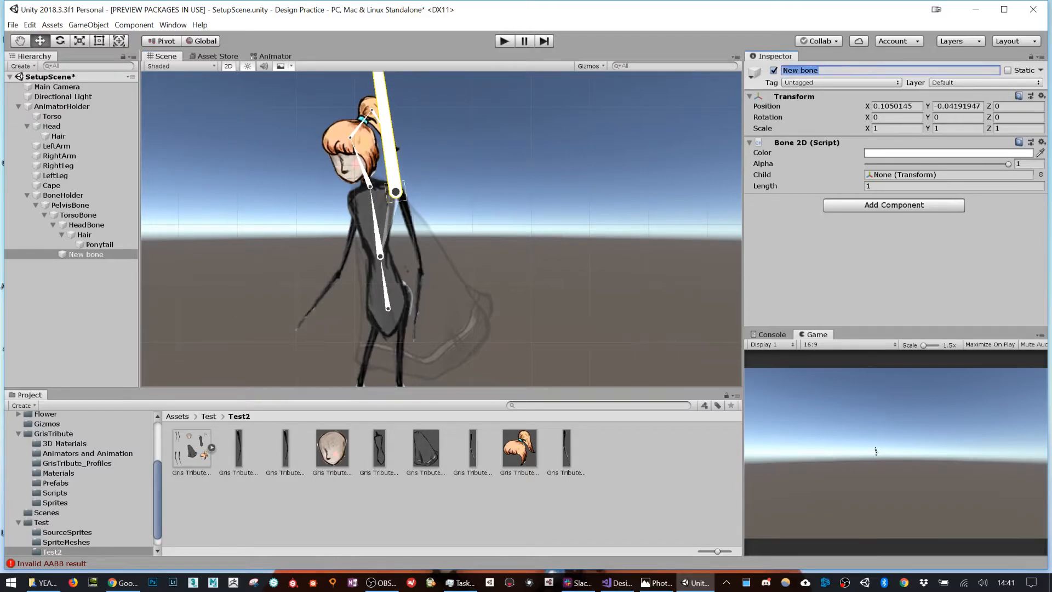
pyautogui.write('LeftArmUpperBo')
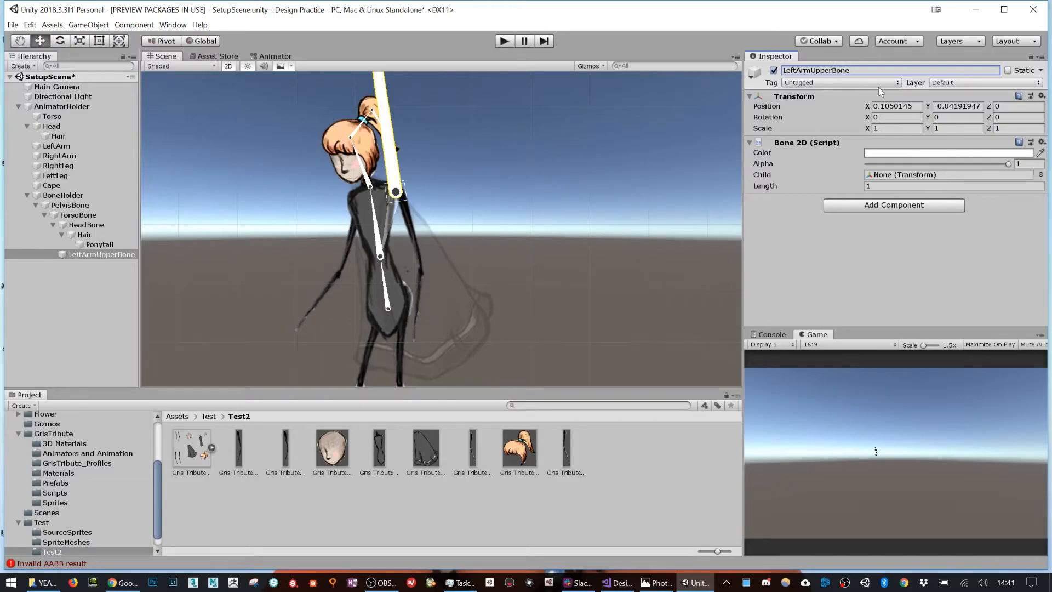
# - Set LeftArmUpperBone's length to 0.1 and rotate it to about -170.4° so it points down along the upper arm
pyautogui.click(871, 186)
pyautogui.write('0.03')
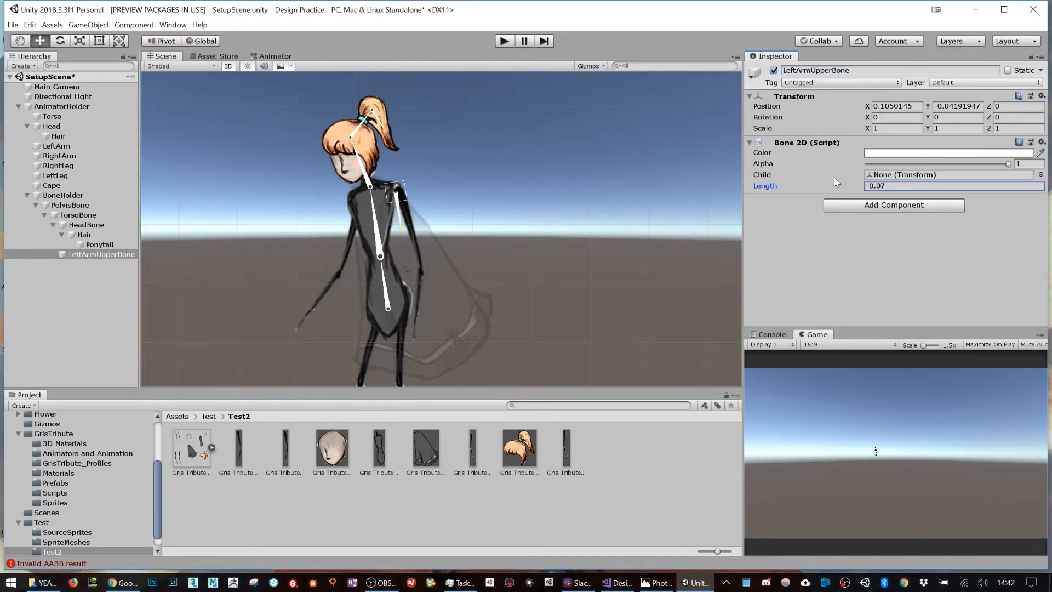
pyautogui.press('BackSpace')
pyautogui.press('BackSpace')
pyautogui.write('1')
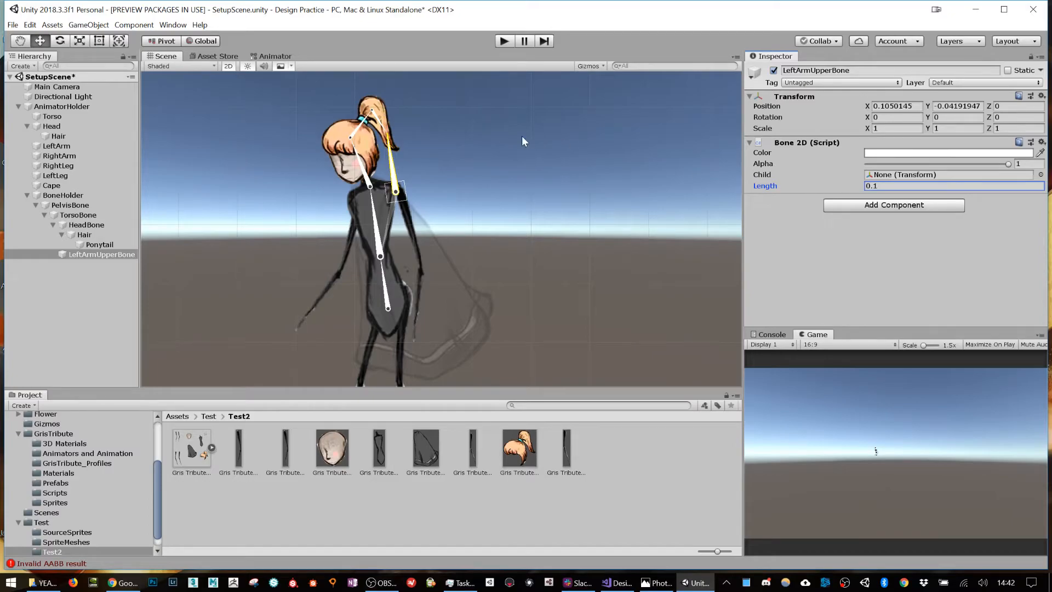
pyautogui.write('e')
pyautogui.moveTo(434, 157); pyautogui.dragTo(589, 395)
# - Nudge LeftArmUpperBone onto the shoulder joint at about X 0.111, Y -0.046 and set its length to 0.14 to reach the elbow
pyautogui.press('w')
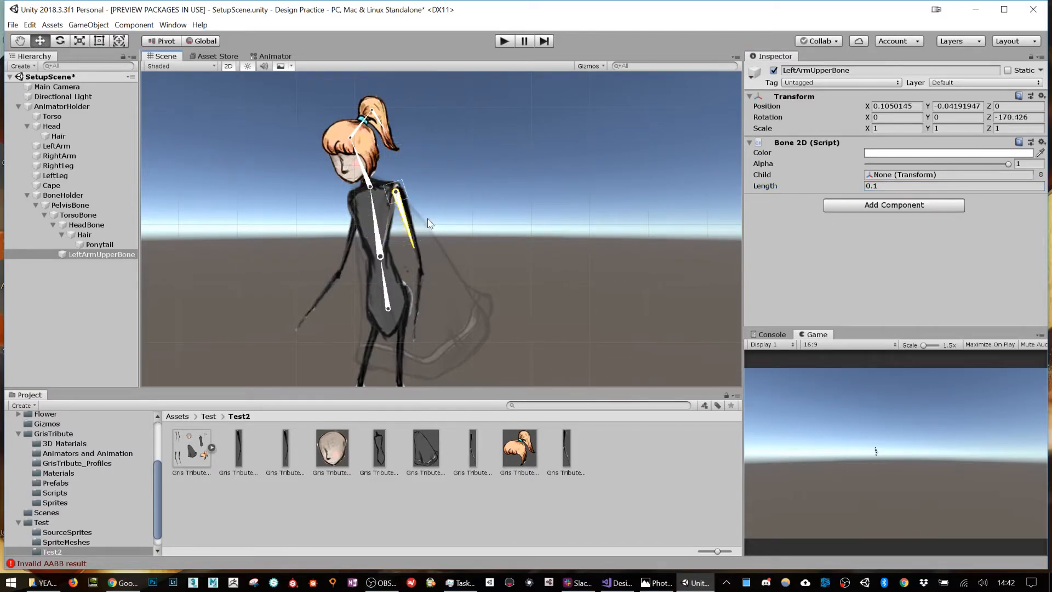
pyautogui.moveTo(397, 192); pyautogui.dragTo(398, 189)
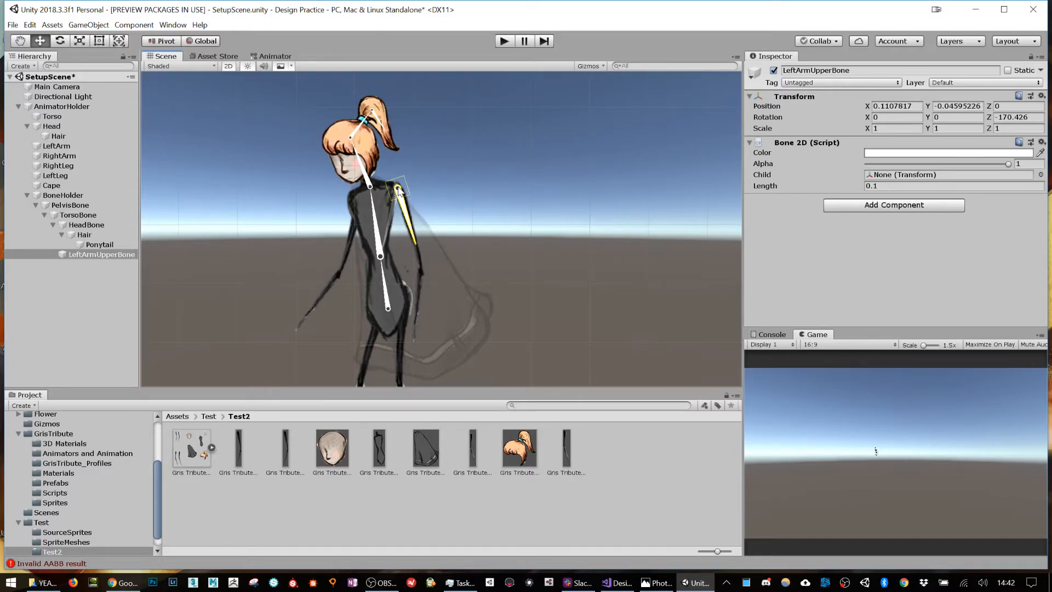
pyautogui.click(865, 186)
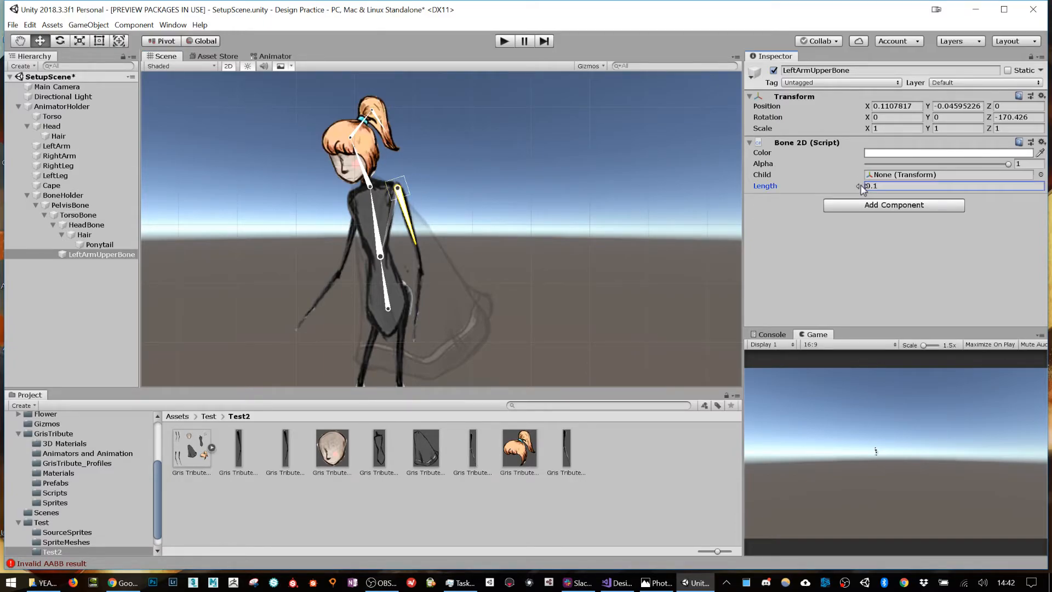
pyautogui.moveTo(861, 183); pyautogui.dragTo(860, 184)
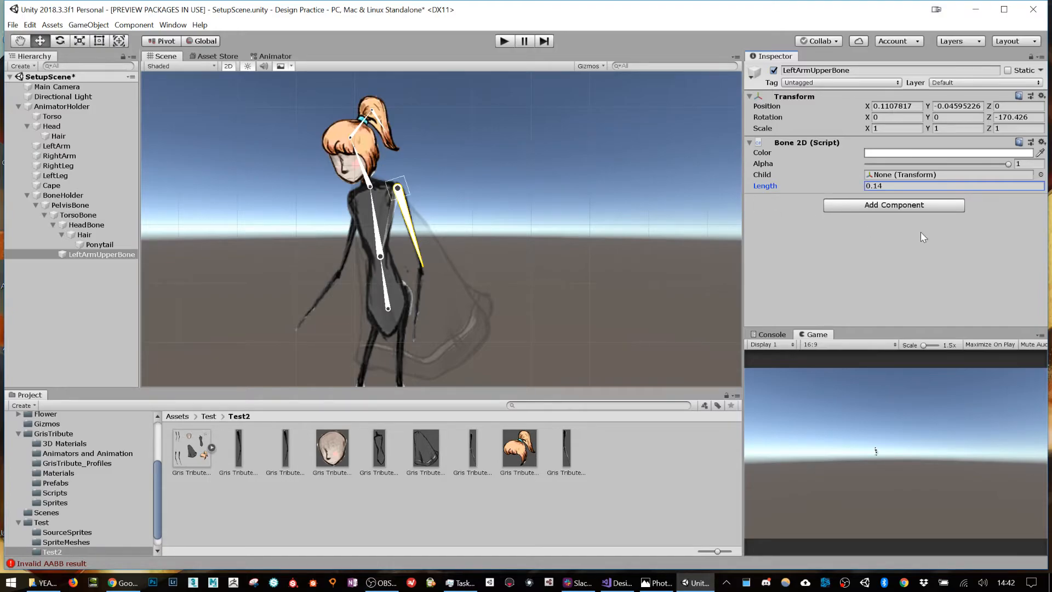
# - Add a 2D bone as a child of LeftArmUpperBone and name it LeftArmLower
pyautogui.rightClick(86, 256)
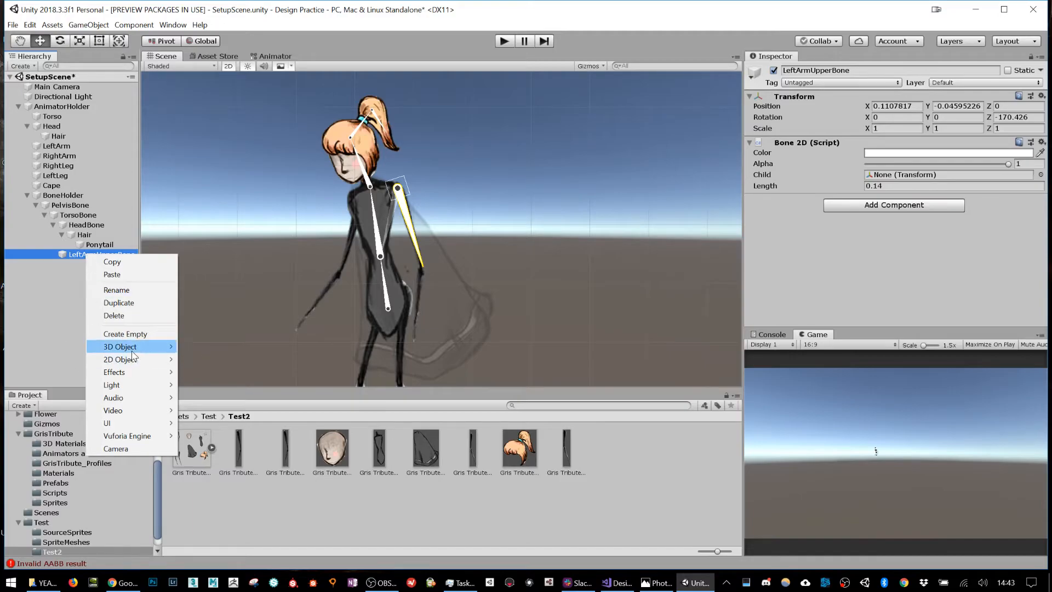
pyautogui.moveTo(147, 364)
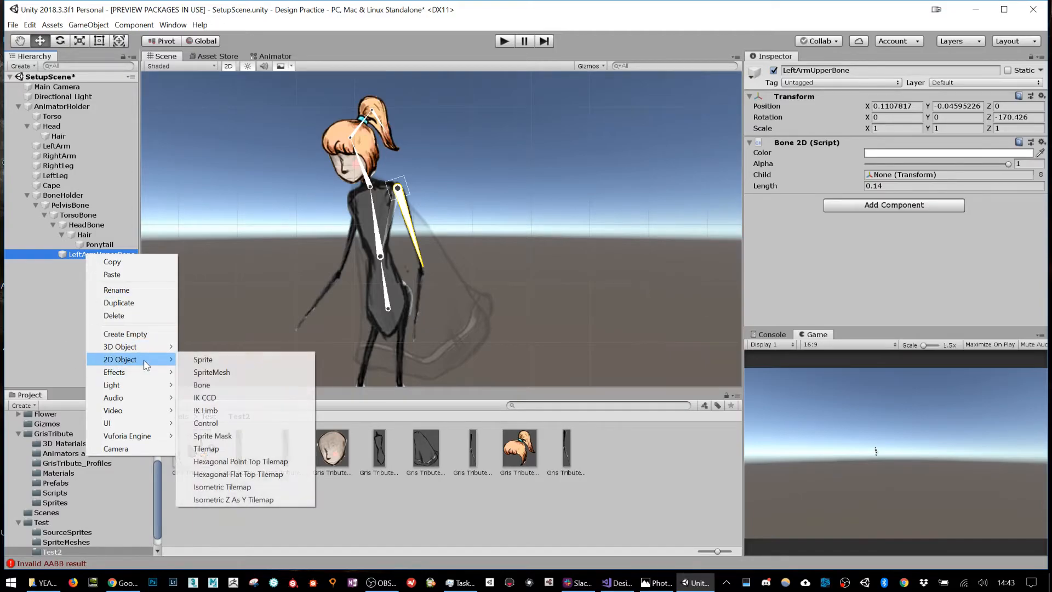
pyautogui.click(236, 384)
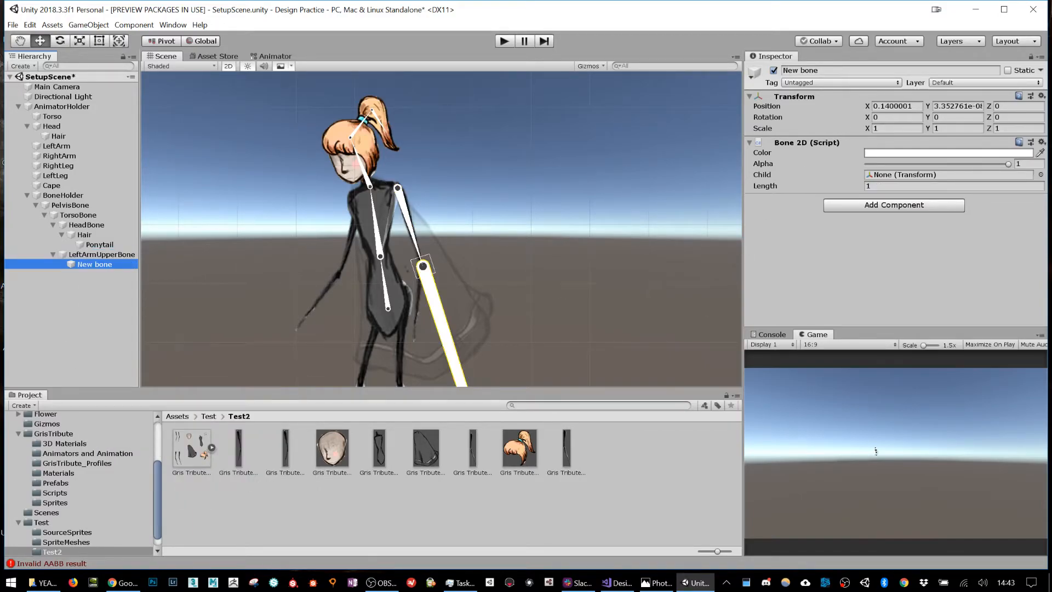
pyautogui.click(844, 70)
pyautogui.write('LeftAr')
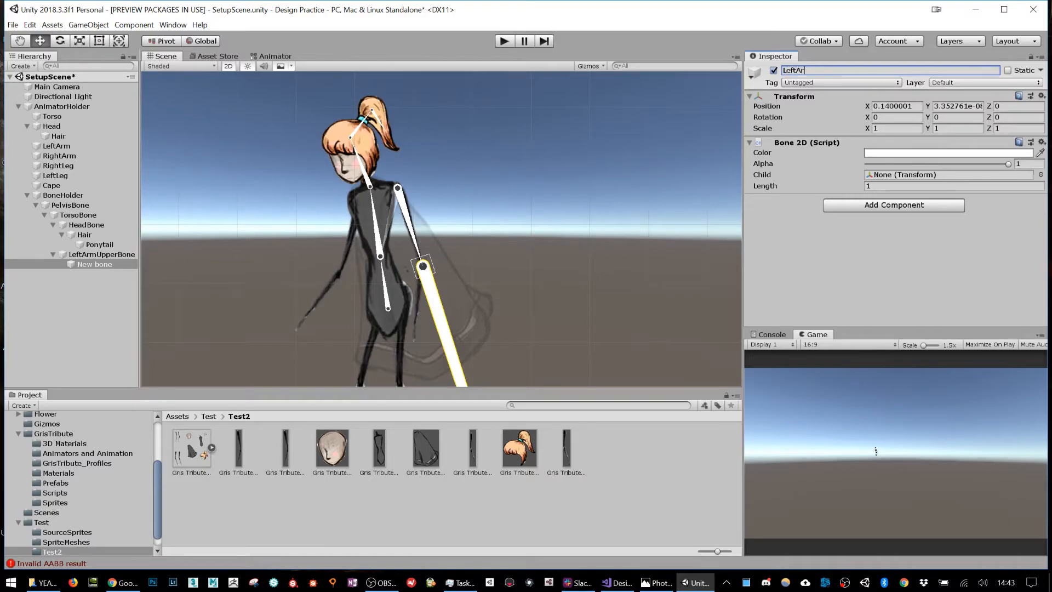
pyautogui.write('mLower')
pyautogui.press('Return')
# - Set LeftArmLower's length to 0.13 and rotate it to about -24.9° along the forearm
pyautogui.moveTo(858, 187); pyautogui.dragTo(839, 189)
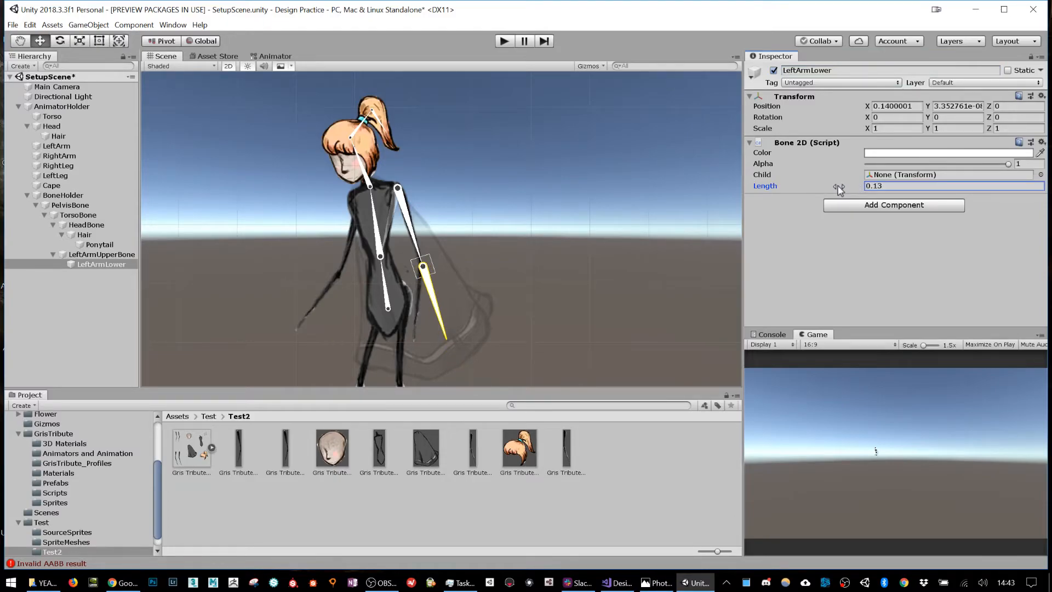
pyautogui.press('e')
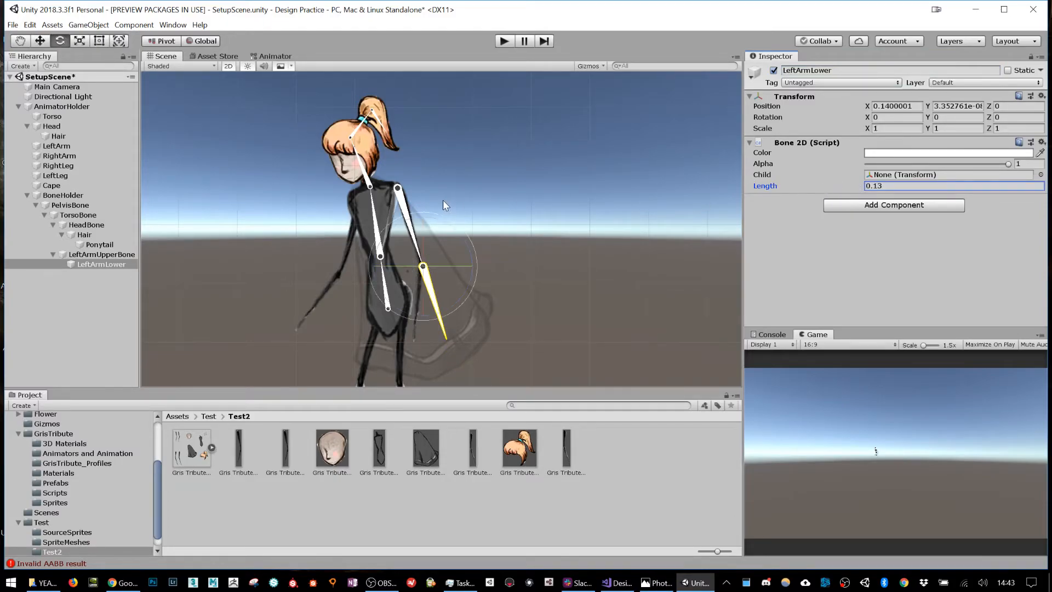
pyautogui.moveTo(464, 241); pyautogui.dragTo(466, 286)
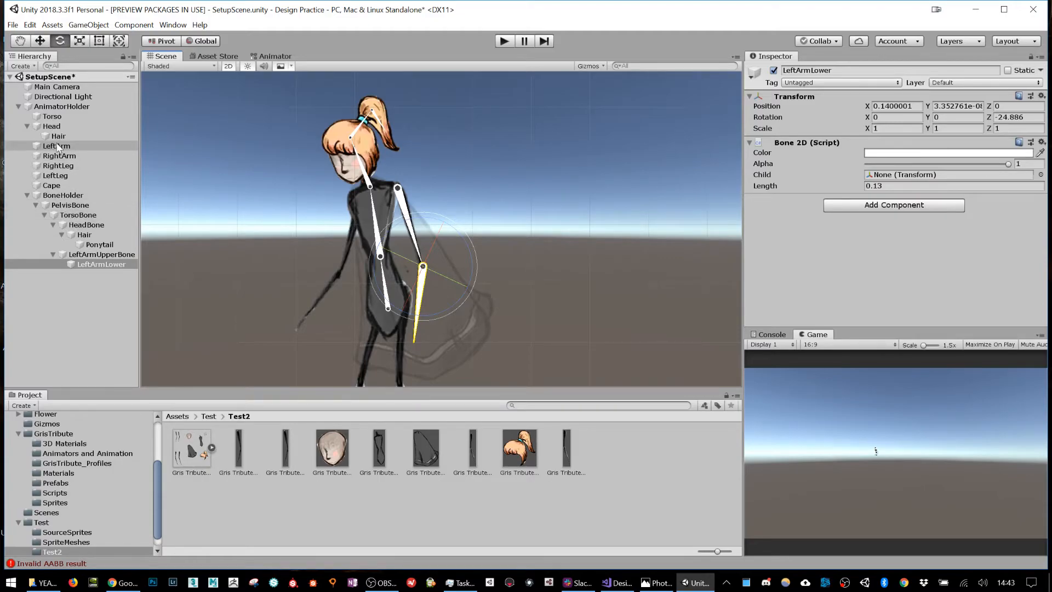
# - Add two entries to the Torso sprite mesh's bone list and assign PelvisBone and TorsoBone to them
pyautogui.click(64, 117)
pyautogui.scroll(-5, 915, 208)
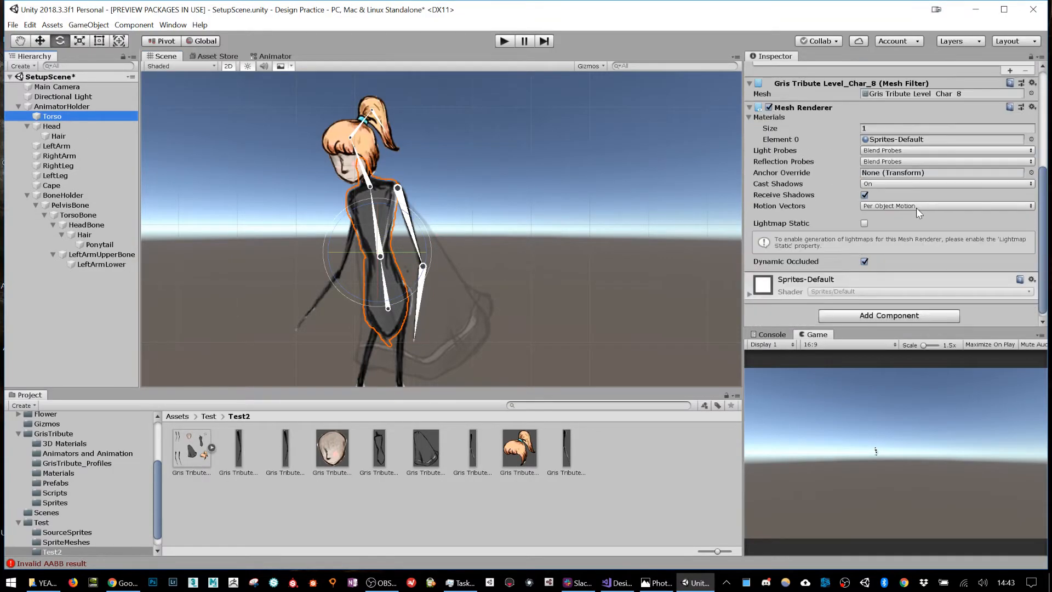
pyautogui.scroll(3, 885, 206)
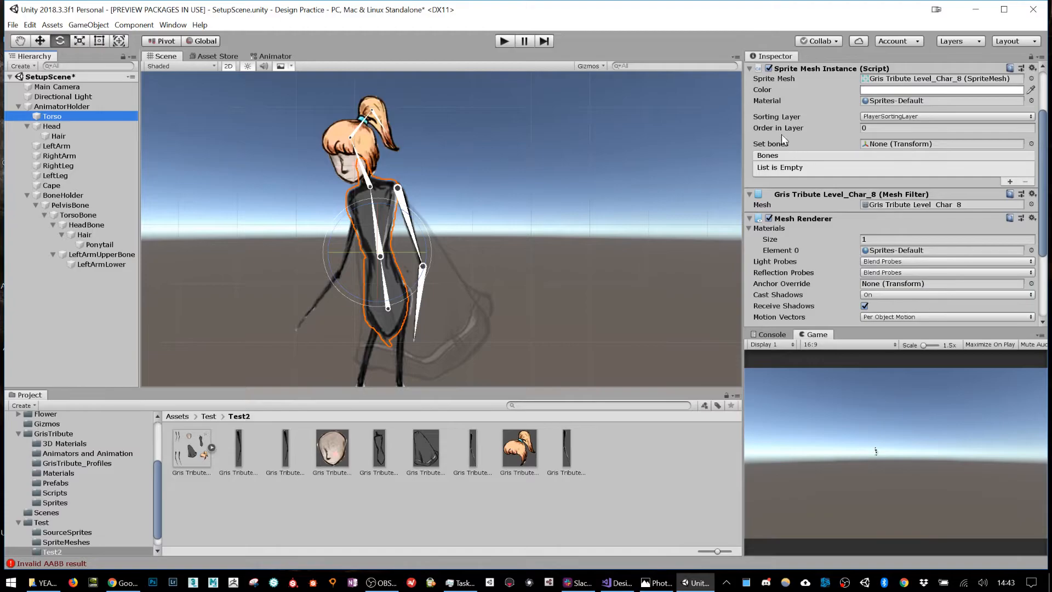
pyautogui.scroll(3, 785, 141)
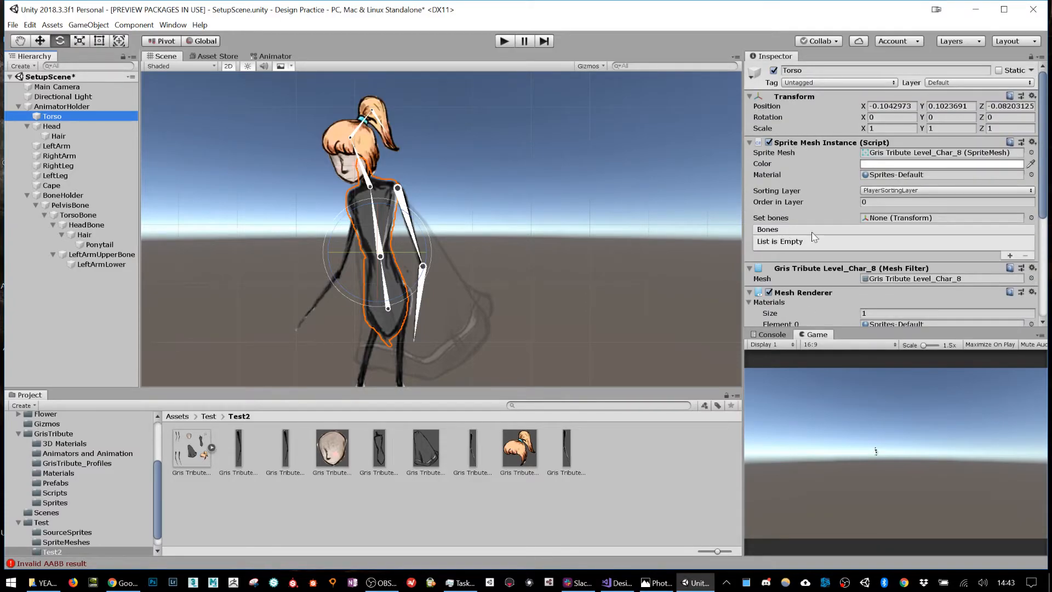
pyautogui.click(1010, 256)
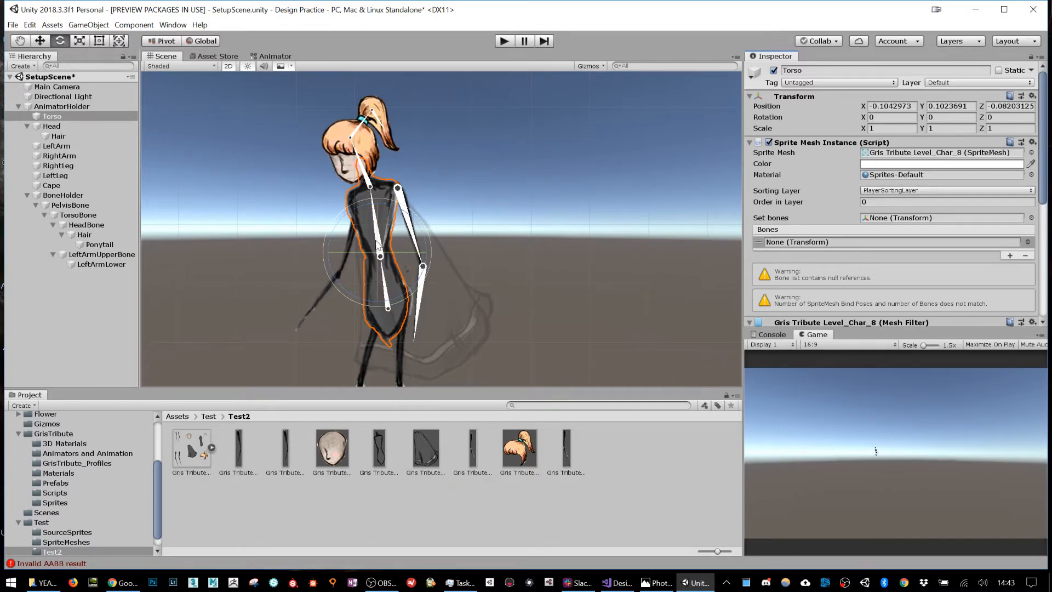
pyautogui.click(1009, 256)
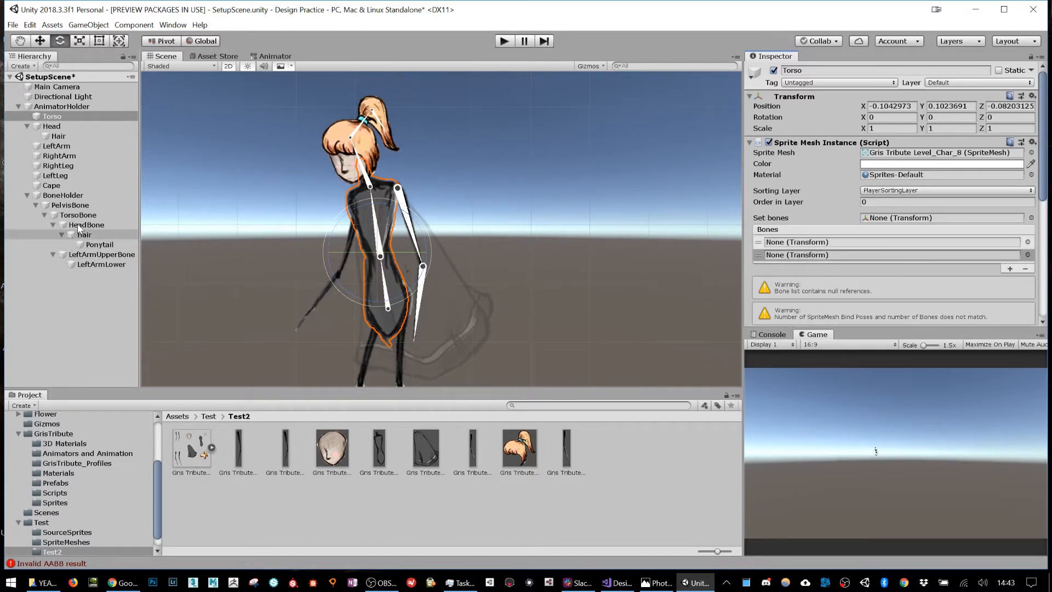
pyautogui.moveTo(82, 208); pyautogui.dragTo(876, 242)
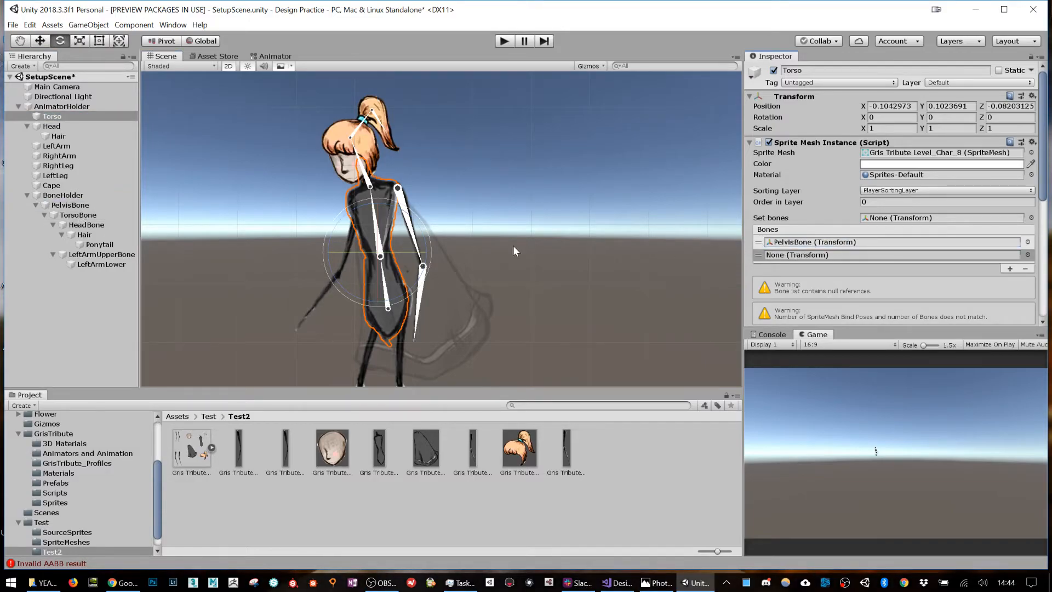
pyautogui.moveTo(103, 222); pyautogui.dragTo(810, 252)
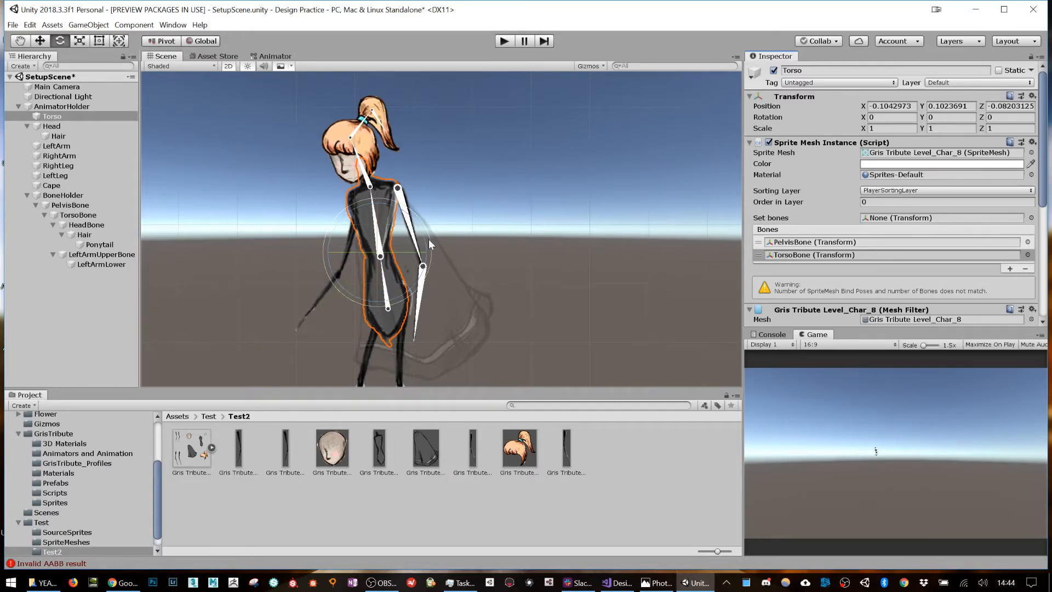
# - Add two entries to the LeftArm sprite mesh's bone list and assign LeftArmUpperBone and LeftArmLower to them
pyautogui.click(60, 146)
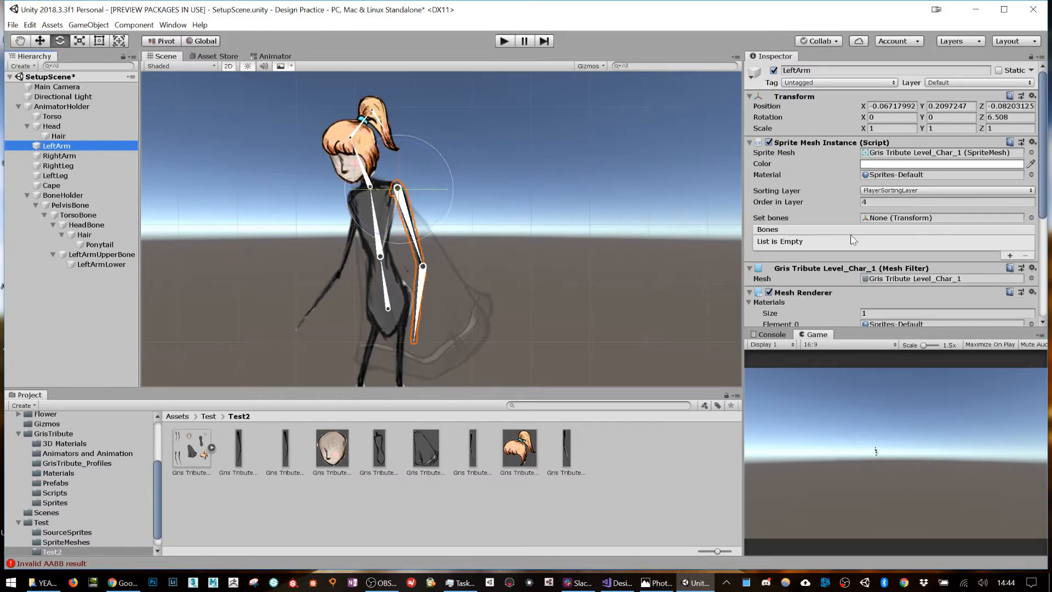
pyautogui.click(1009, 256)
pyautogui.click(1008, 256)
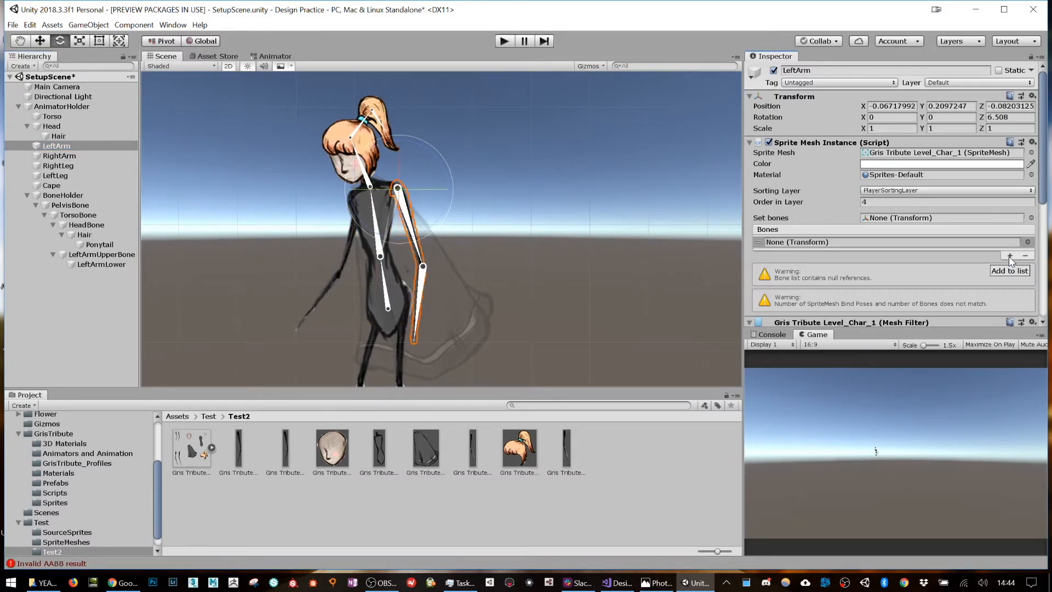
pyautogui.click(1008, 256)
pyautogui.moveTo(101, 254); pyautogui.dragTo(778, 242)
pyautogui.moveTo(108, 261); pyautogui.dragTo(868, 255)
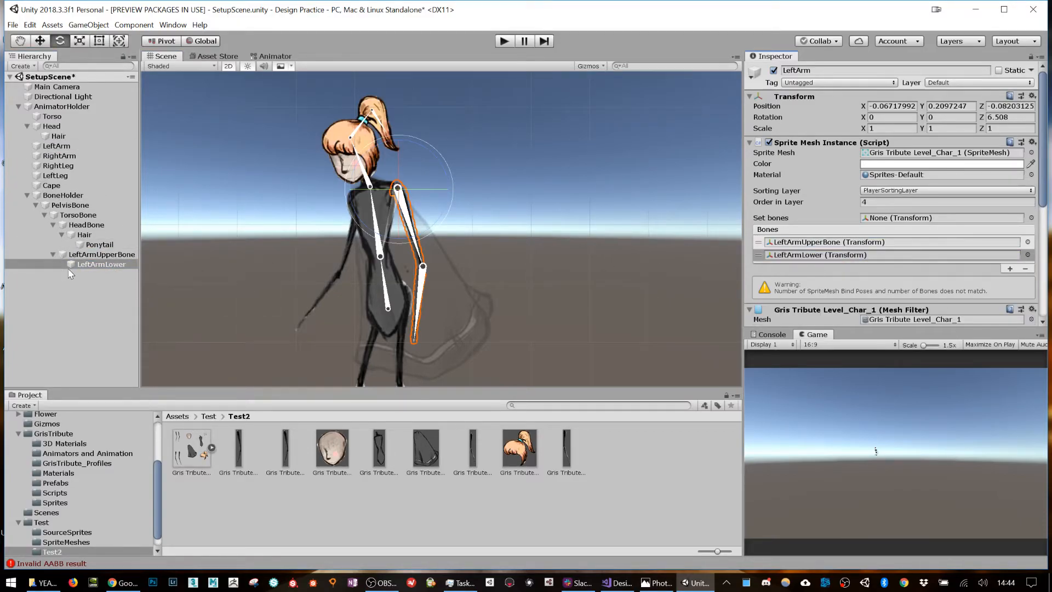
# - Add one entry to the Head sprite mesh's bone list and assign HeadBone to it
pyautogui.click(81, 225)
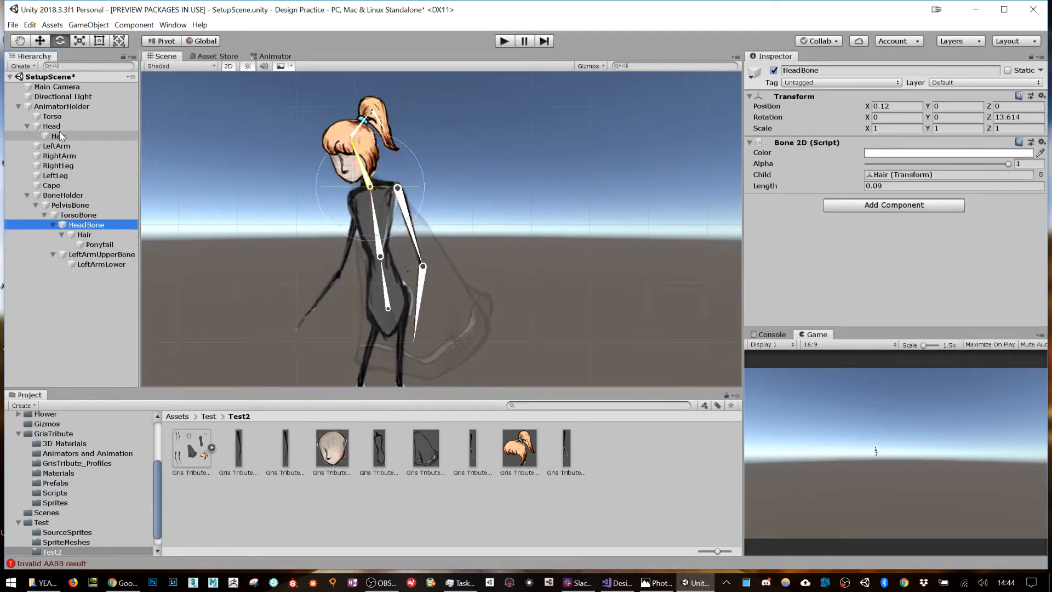
pyautogui.click(52, 126)
pyautogui.click(1010, 256)
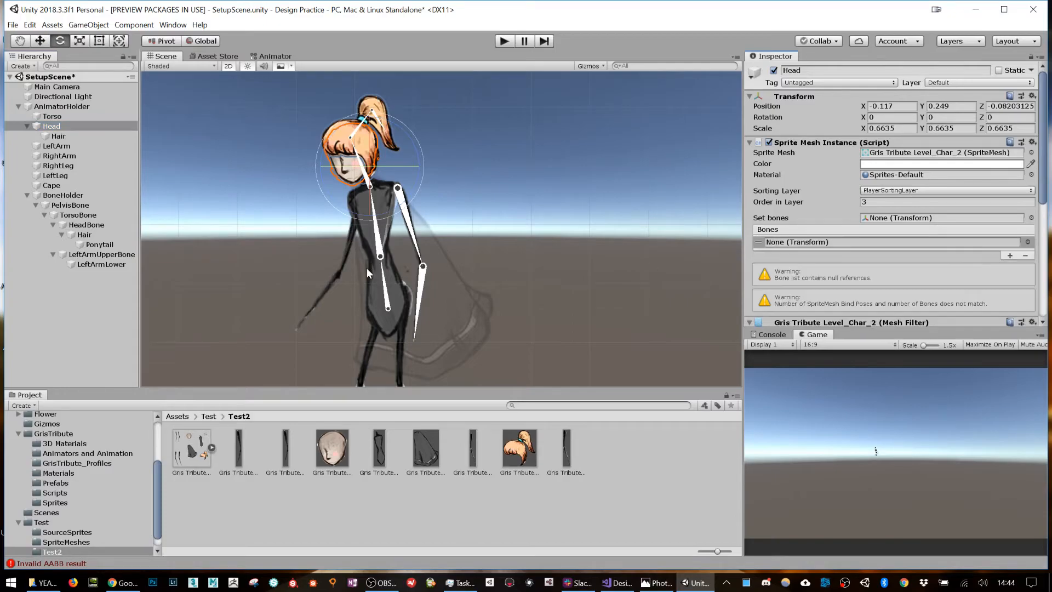
pyautogui.moveTo(82, 224); pyautogui.dragTo(874, 243)
# - Add two entries to the Hair sprite mesh's bone list and assign the Hair and Ponytail bones to them
pyautogui.click(66, 137)
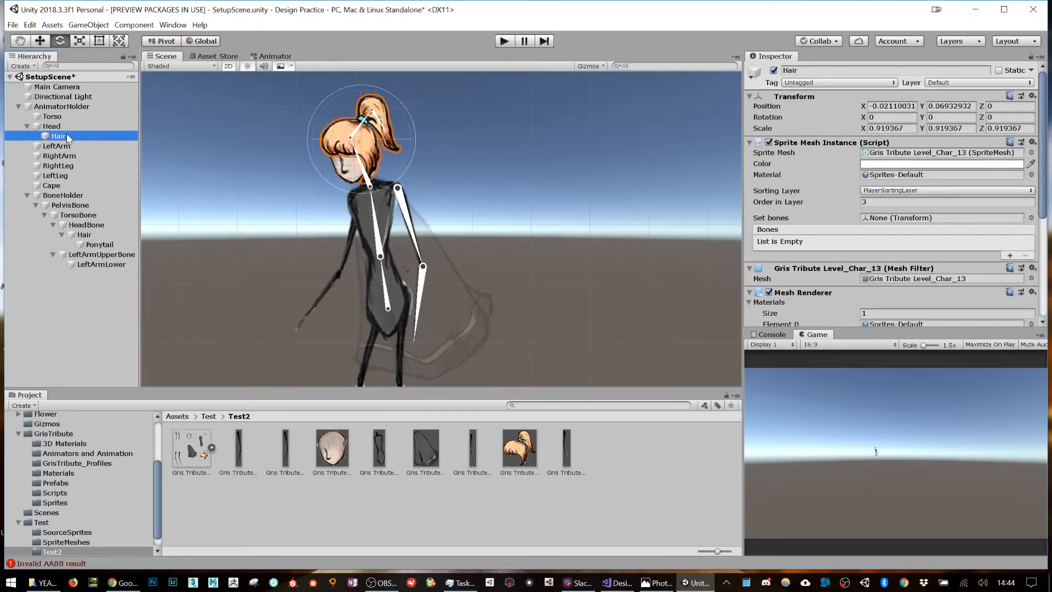
pyautogui.click(1009, 256)
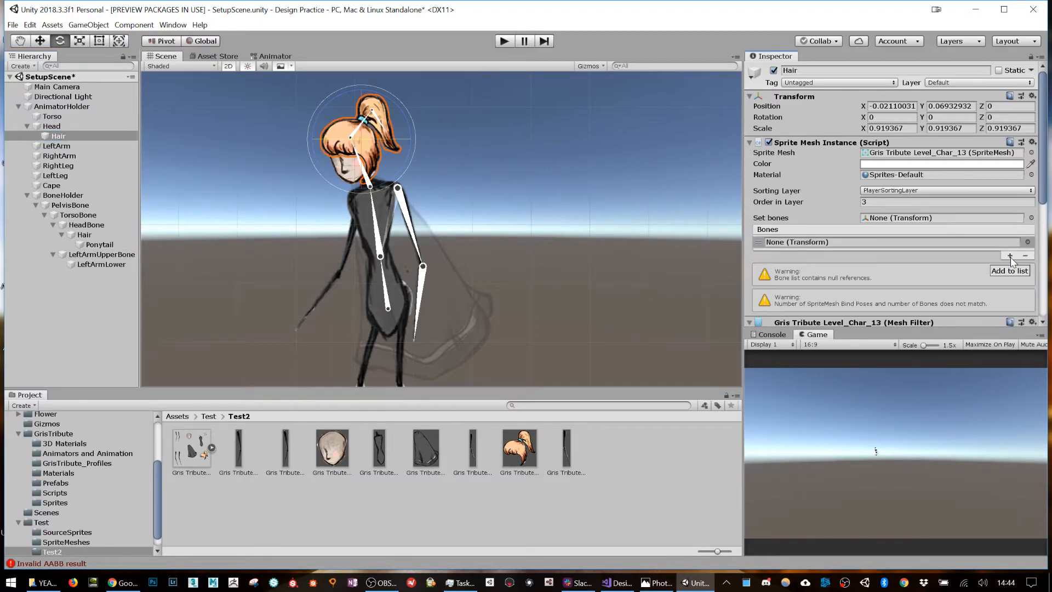
pyautogui.click(1010, 269)
pyautogui.moveTo(77, 235); pyautogui.dragTo(854, 242)
pyautogui.moveTo(93, 244); pyautogui.dragTo(826, 257)
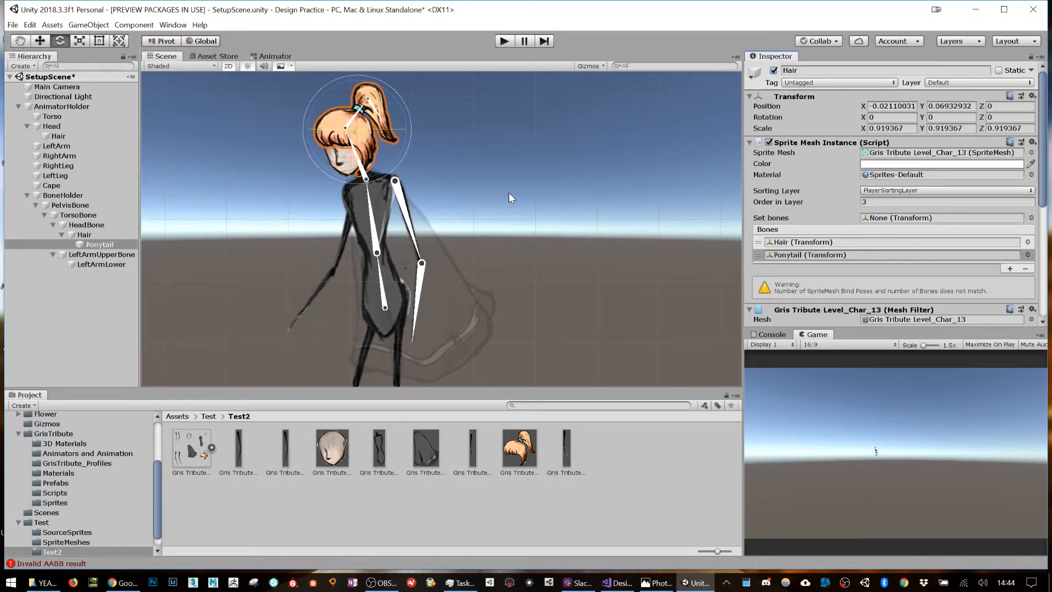
# - Open the Head sprite mesh in the SpriteMesh Editor and place the editor beside the character in the scene
pyautogui.click(68, 127)
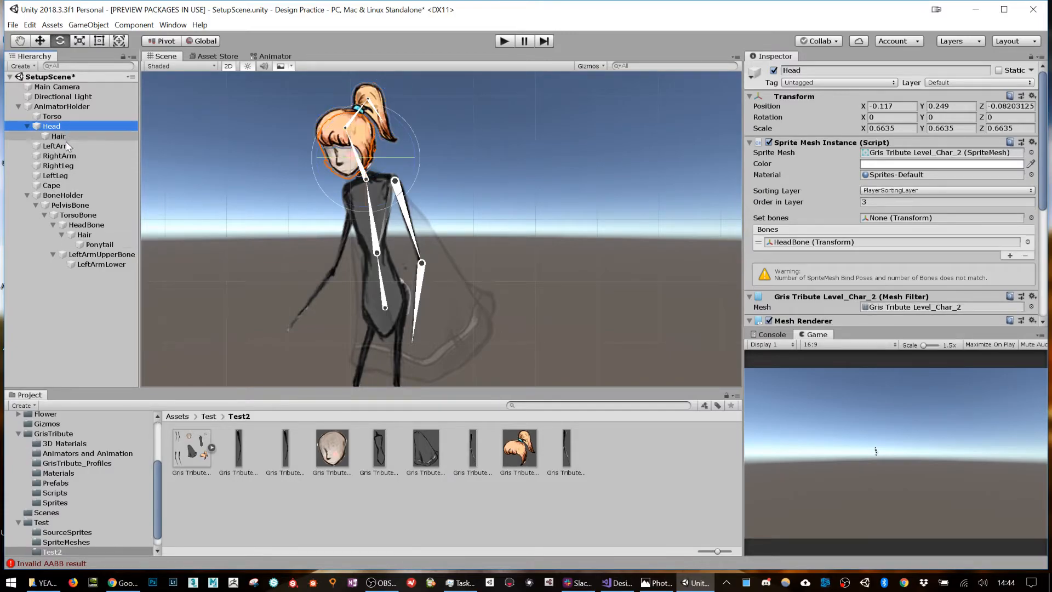
pyautogui.scroll(-5, 813, 239)
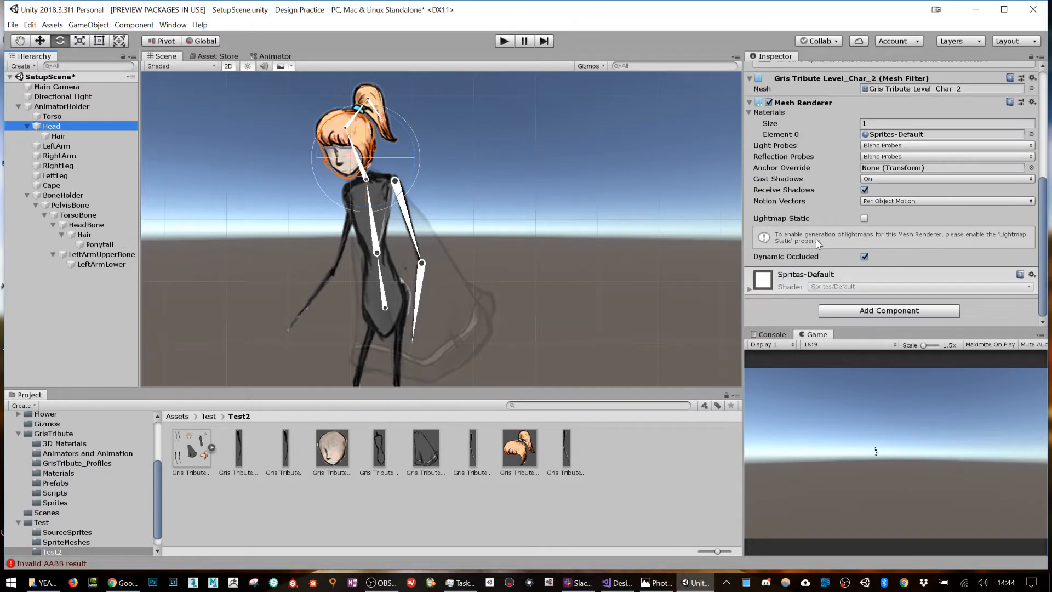
pyautogui.scroll(5, 821, 242)
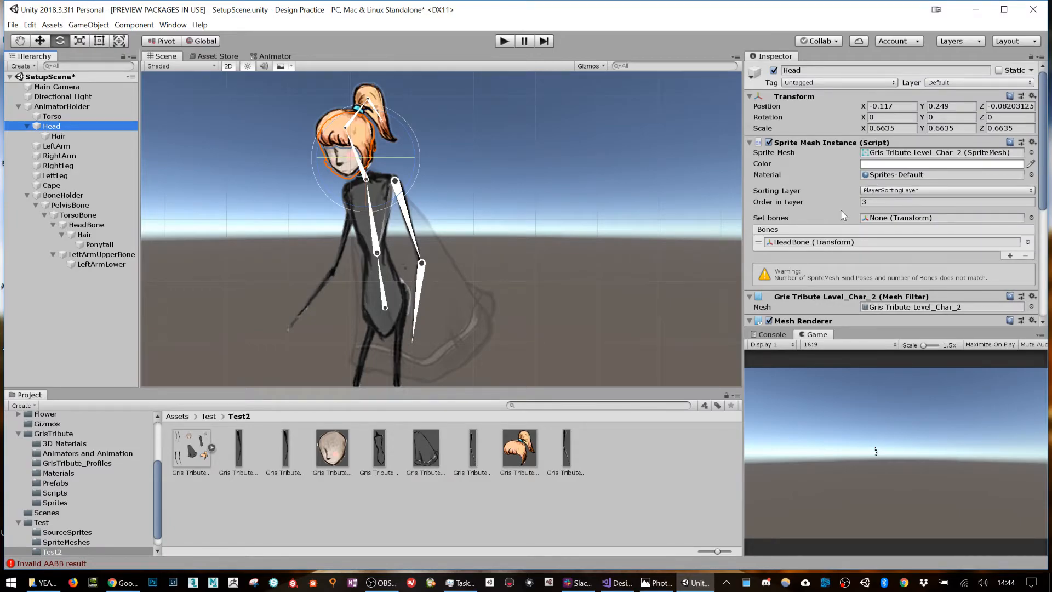
pyautogui.scroll(-5, 840, 210)
pyautogui.scroll(5, 839, 211)
pyautogui.click(173, 25)
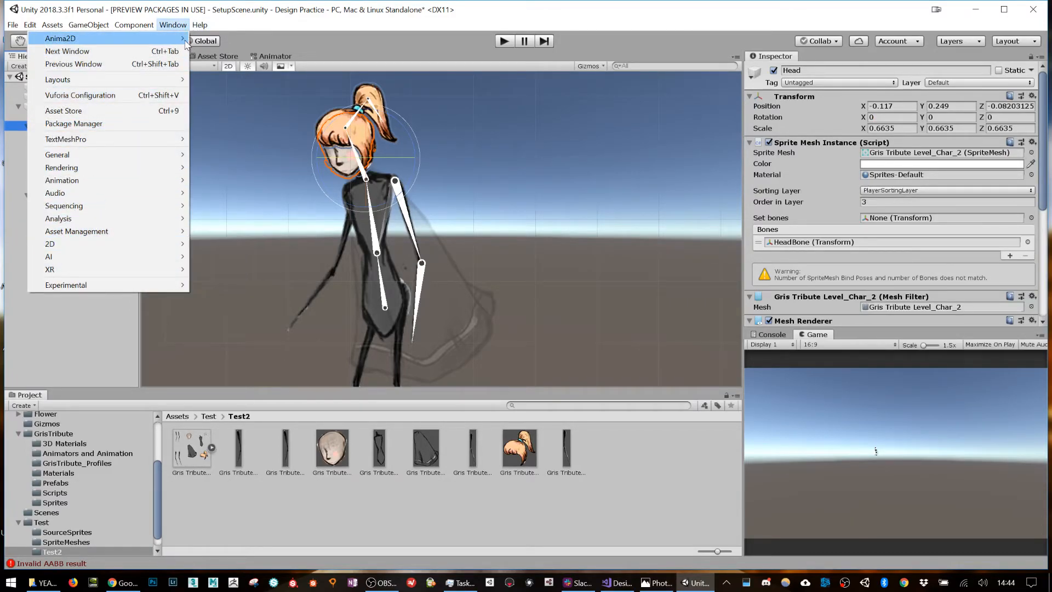
pyautogui.moveTo(110, 39)
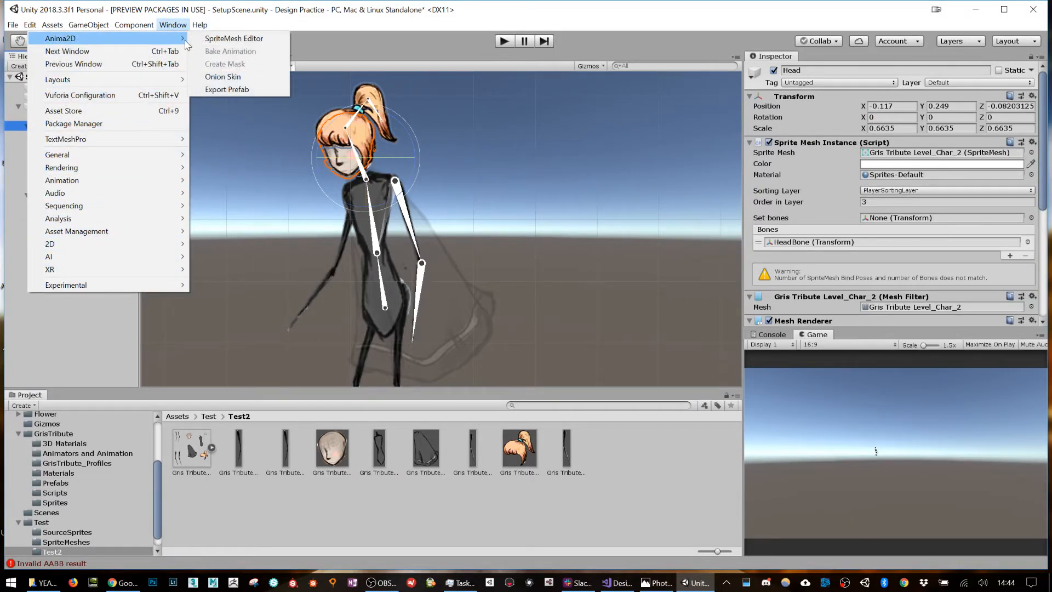
pyautogui.click(229, 44)
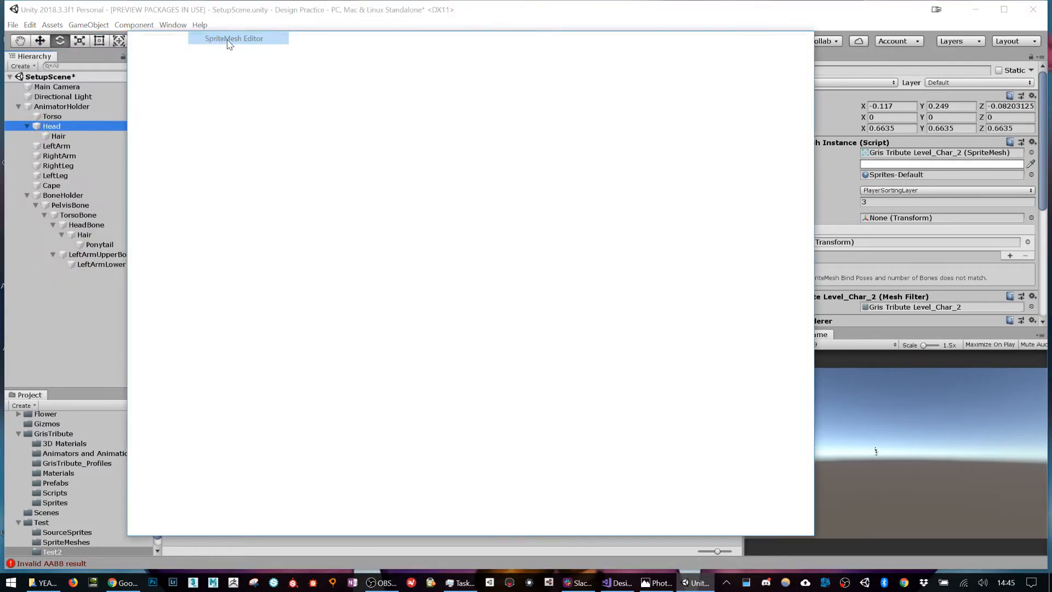
pyautogui.moveTo(280, 39); pyautogui.dragTo(517, 75)
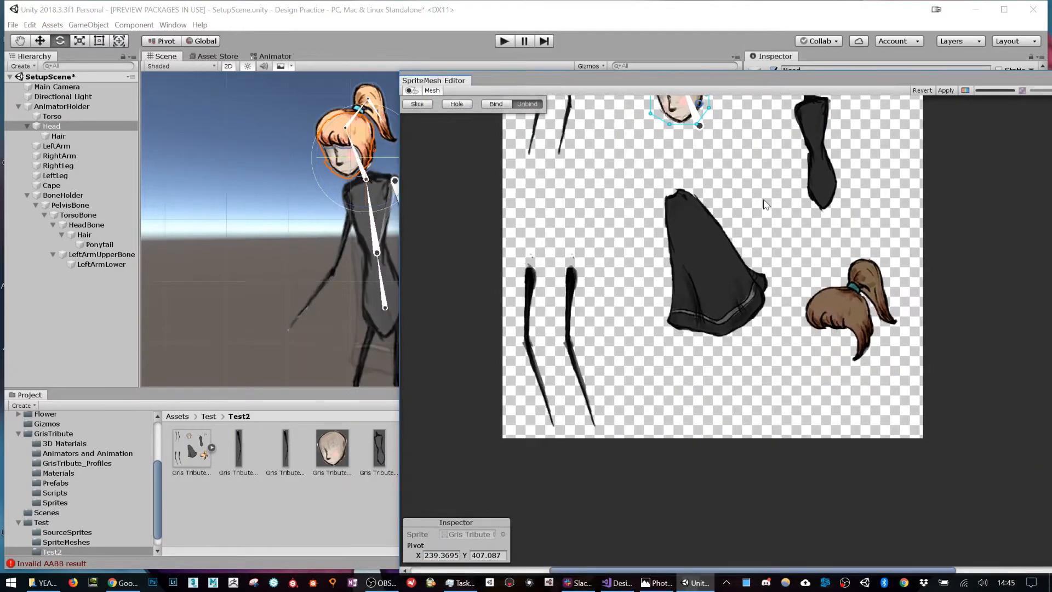
# - Reshape the Head mesh outline to follow the face closely, adding vertices and moving the corners in around the skull, cheeks and chin
pyautogui.scroll(5, 685, 164)
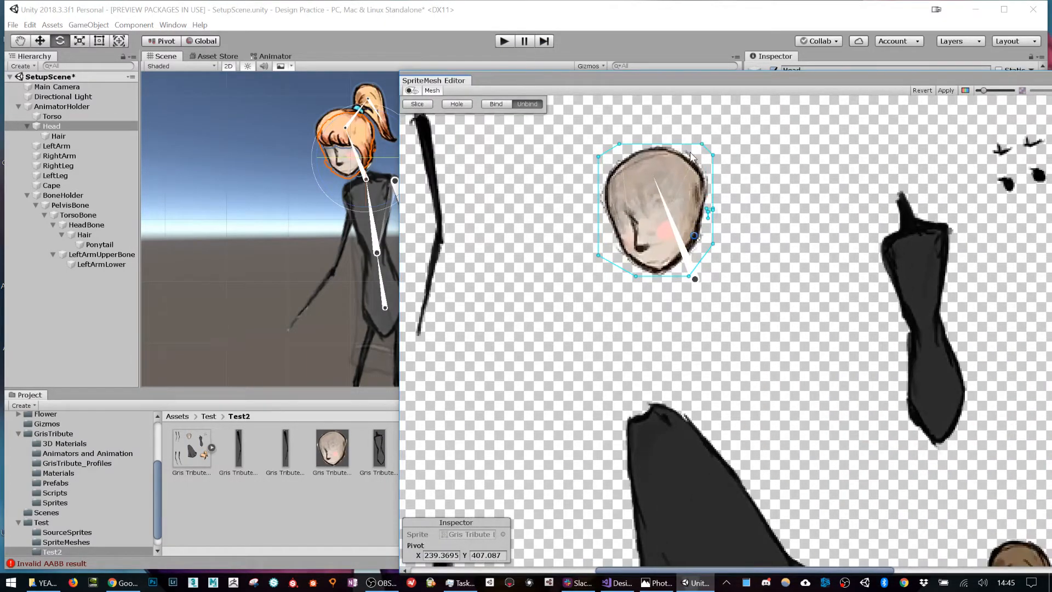
pyautogui.moveTo(692, 144); pyautogui.dragTo(627, 149)
pyautogui.click(612, 145)
pyautogui.moveTo(693, 144)
pyautogui.mouseDown()
pyautogui.moveTo(673, 145)
pyautogui.moveTo(702, 163)
pyautogui.mouseUp()
pyautogui.click(711, 250)
pyautogui.moveTo(713, 244); pyautogui.dragTo(708, 243)
pyautogui.moveTo(689, 276); pyautogui.dragTo(660, 280)
pyautogui.moveTo(600, 256); pyautogui.dragTo(624, 267)
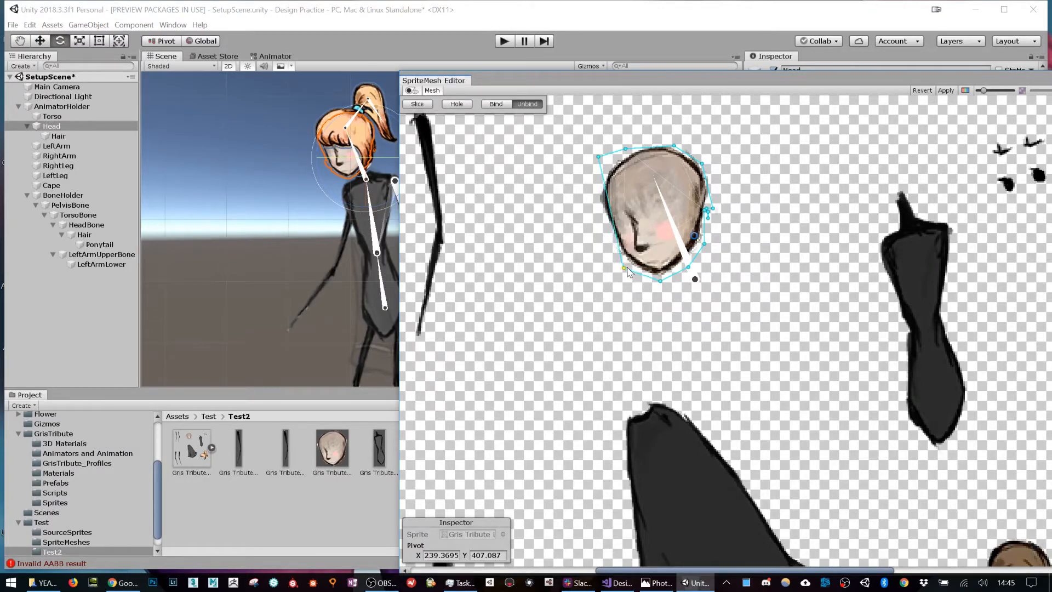
pyautogui.click(609, 216)
pyautogui.moveTo(609, 216); pyautogui.dragTo(600, 208)
pyautogui.moveTo(600, 159); pyautogui.dragTo(605, 168)
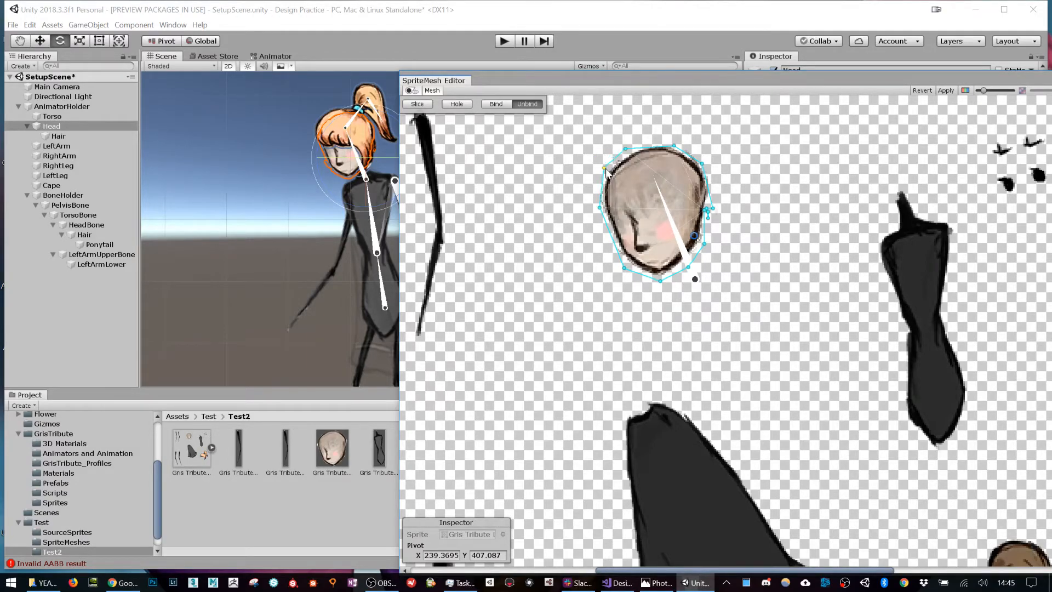
# - Add two interior vertices to the Head mesh, one beside the nose and one toward the back of the head
pyautogui.scroll(2, 685, 214)
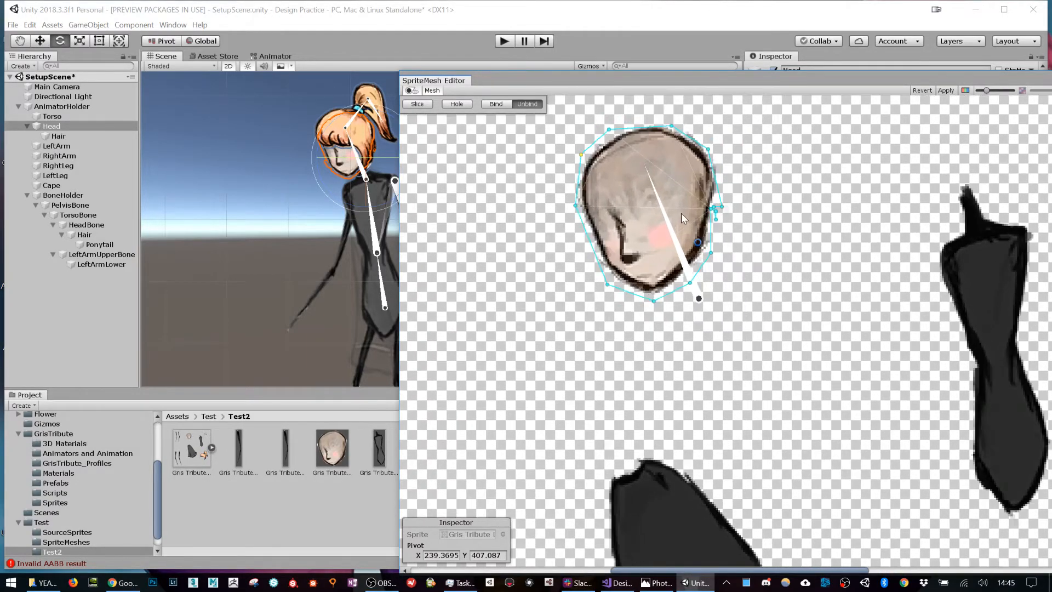
pyautogui.click(632, 223)
pyautogui.moveTo(772, 255); pyautogui.dragTo(695, 220, button='middle')
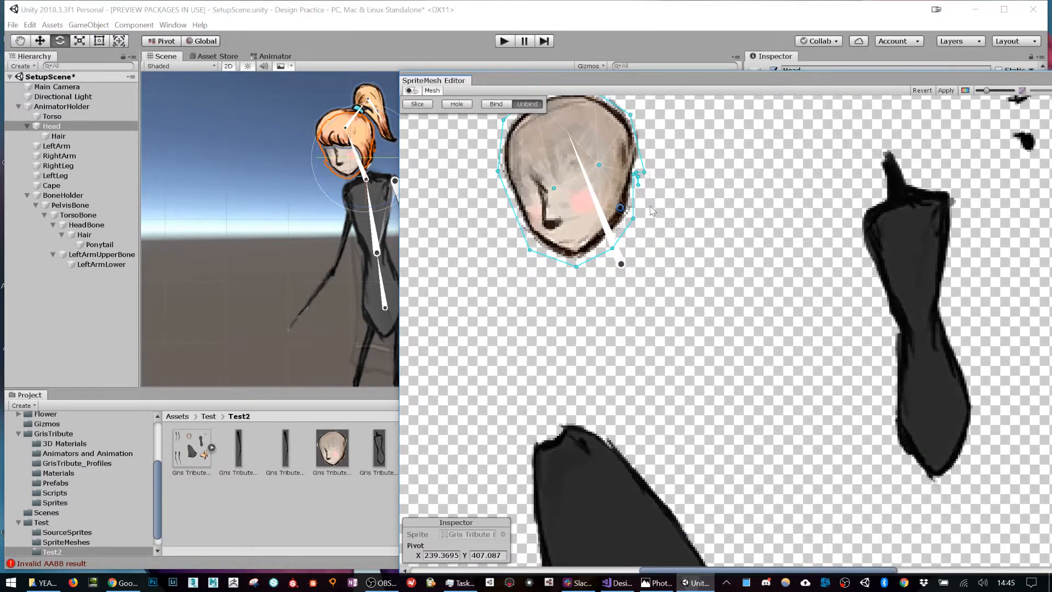
pyautogui.scroll(-1, 653, 206)
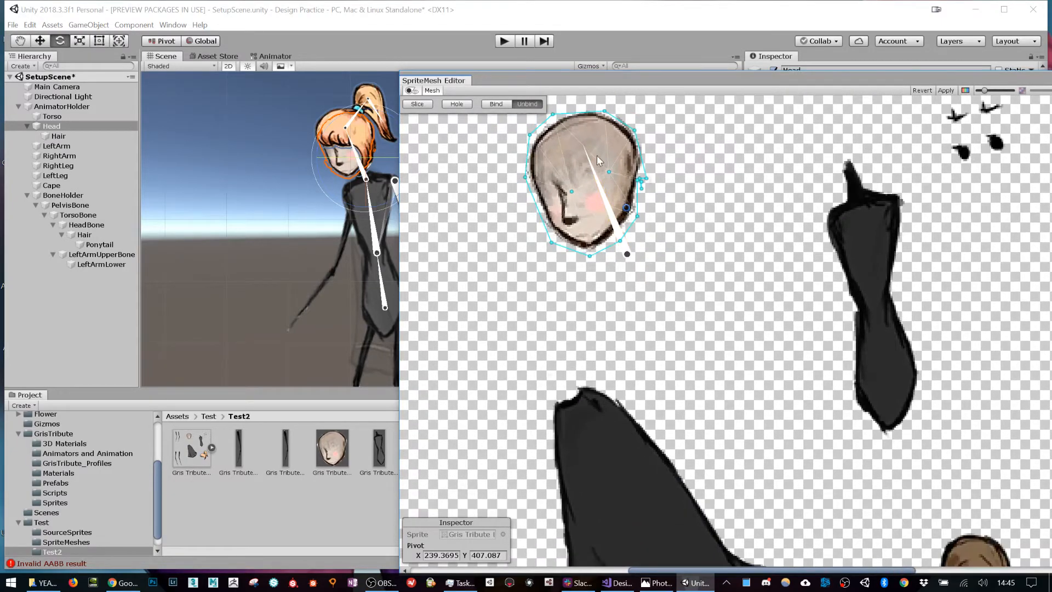
# - Bind the Head mesh to its bone with the weight overlay on, and apply the changes when switching to the Torso
pyautogui.click(502, 106)
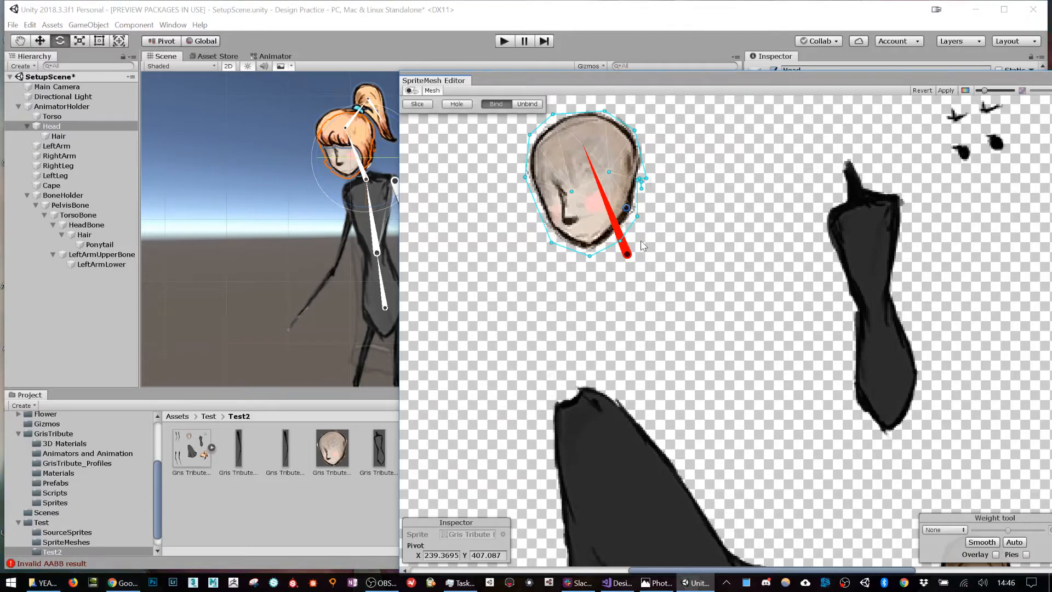
pyautogui.click(995, 555)
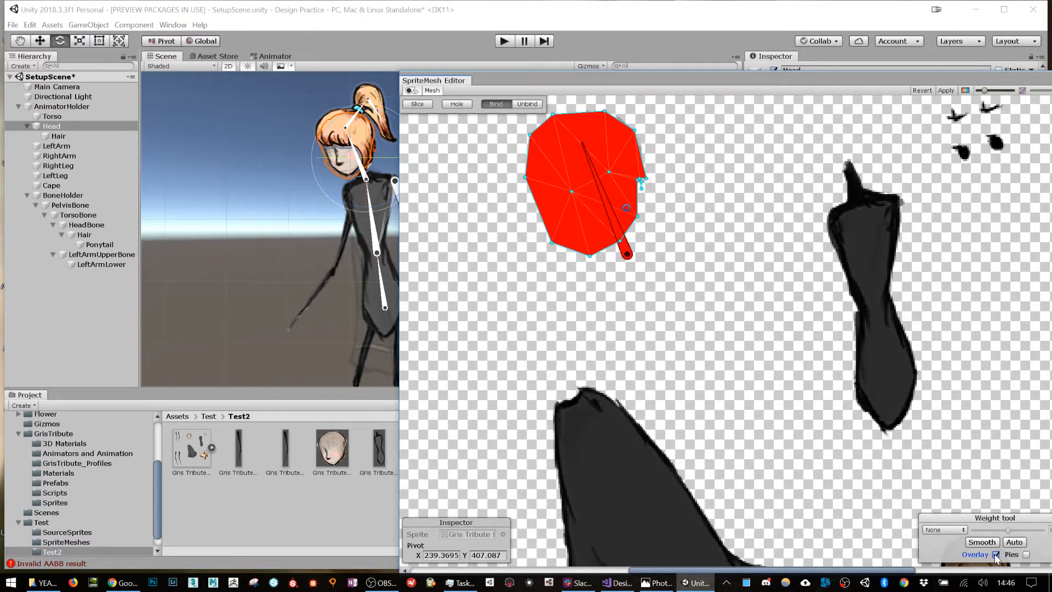
pyautogui.click(995, 555)
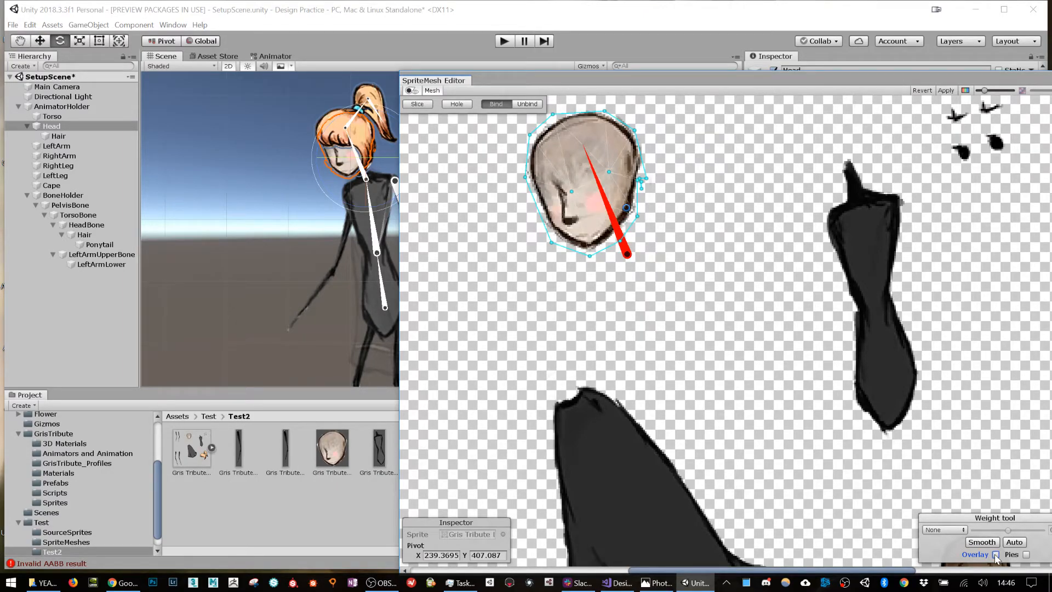
pyautogui.click(996, 554)
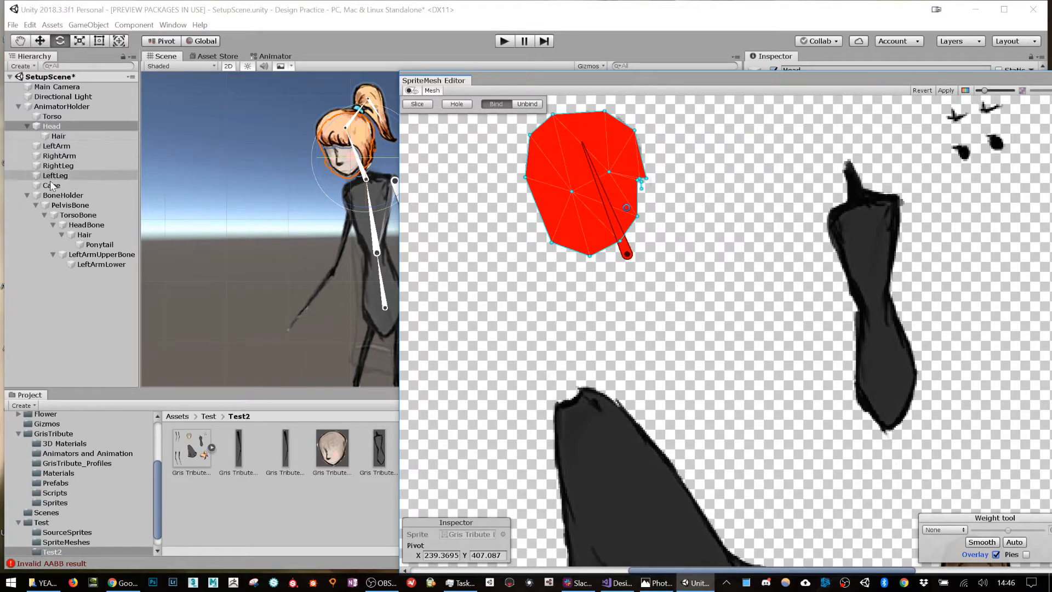
pyautogui.click(52, 117)
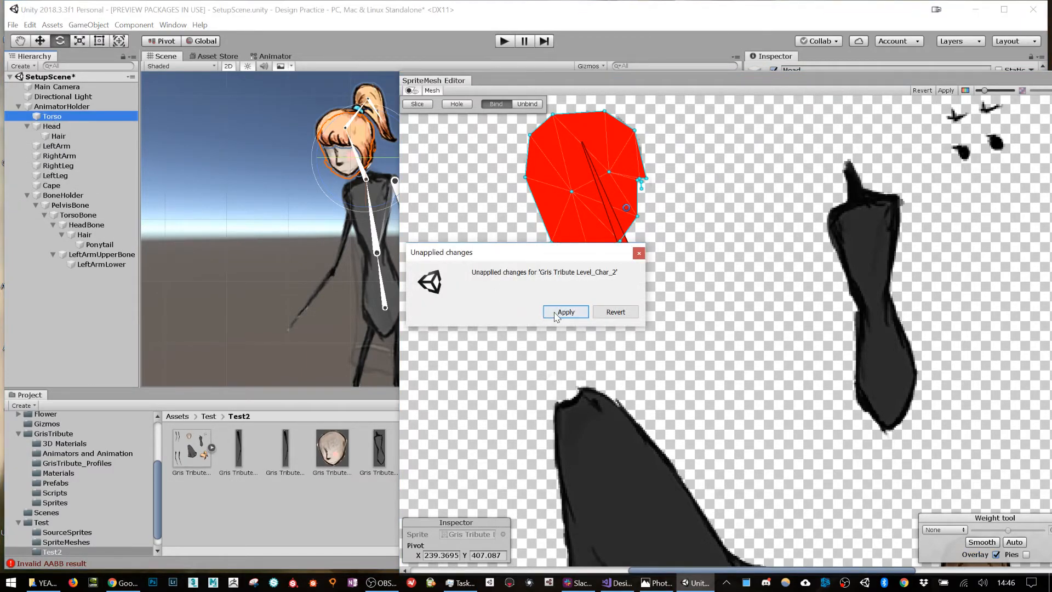
pyautogui.click(555, 314)
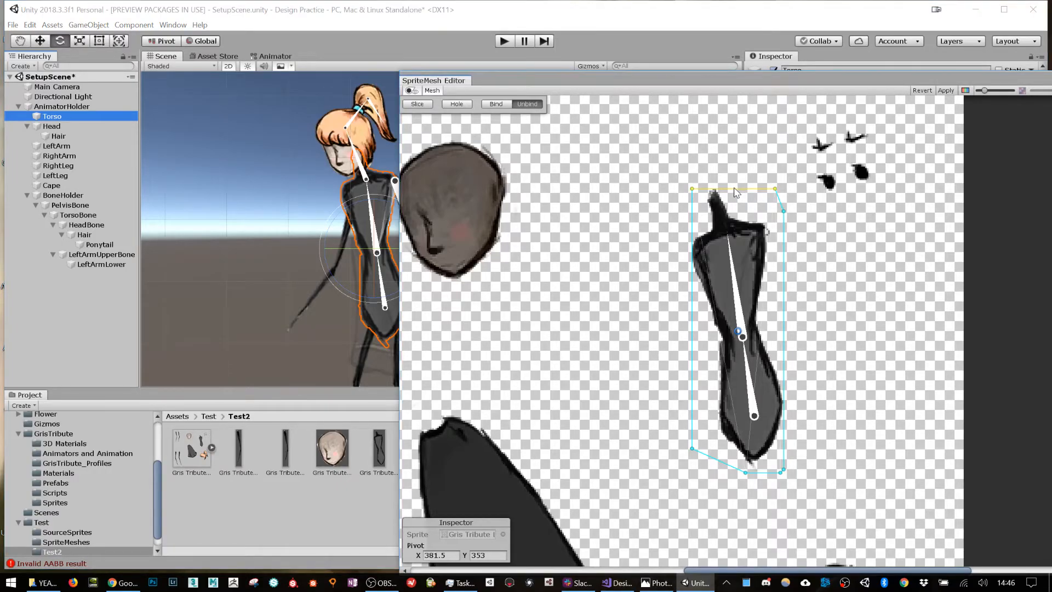
# - Add vertices to the Torso mesh outline and fit its left edge around the neck, shoulder, waist and hip
pyautogui.click(715, 187)
pyautogui.moveTo(692, 188); pyautogui.dragTo(704, 188)
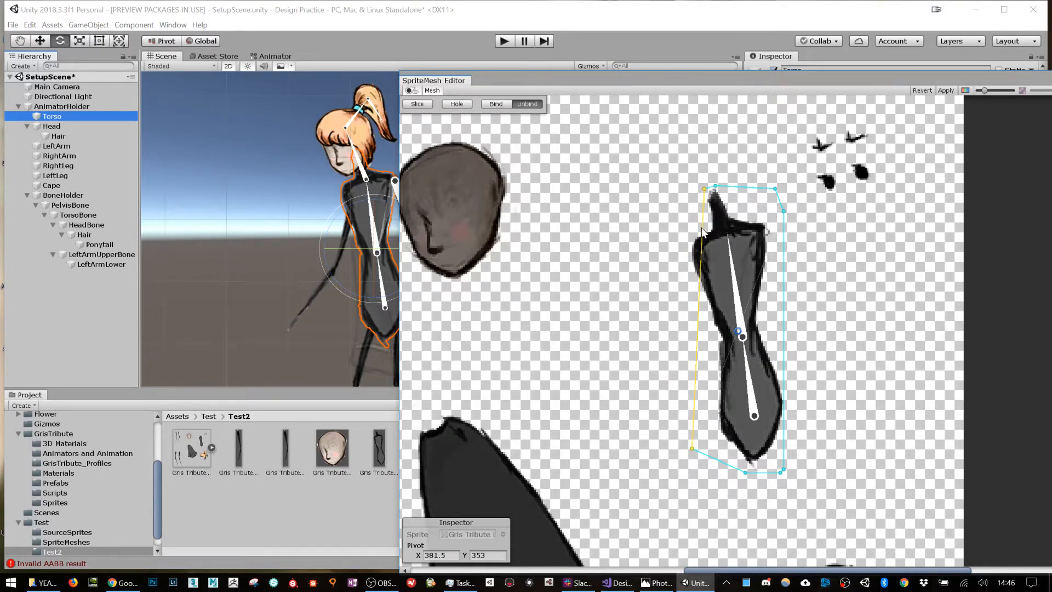
pyautogui.doubleClick(702, 229)
pyautogui.moveTo(702, 229); pyautogui.dragTo(710, 225)
pyautogui.doubleClick(708, 264)
pyautogui.moveTo(708, 264); pyautogui.dragTo(688, 240)
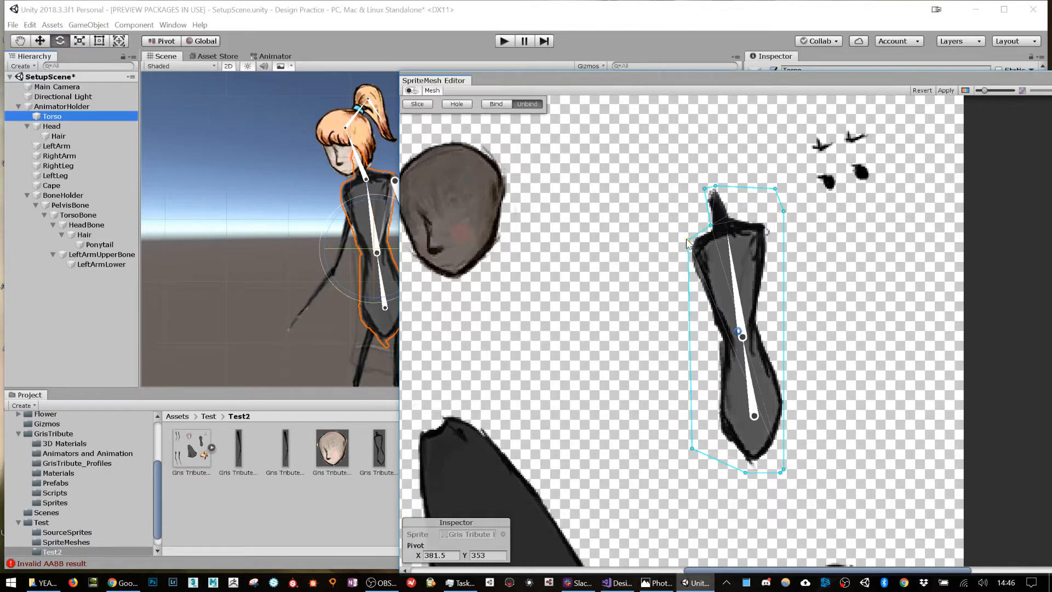
pyautogui.doubleClick(689, 317)
pyautogui.moveTo(690, 316); pyautogui.dragTo(719, 342)
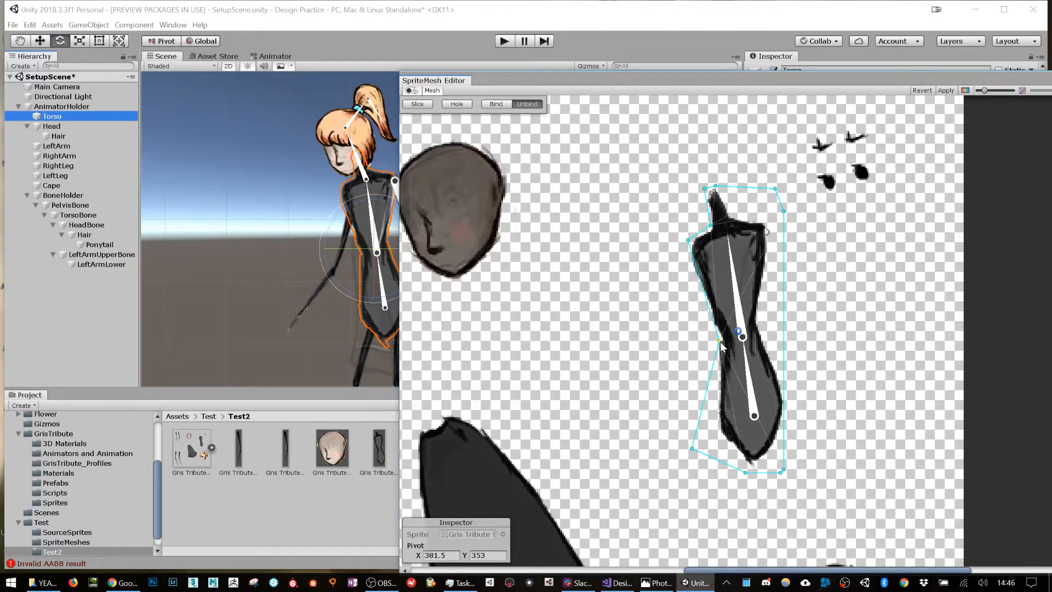
pyautogui.moveTo(691, 448); pyautogui.dragTo(717, 432)
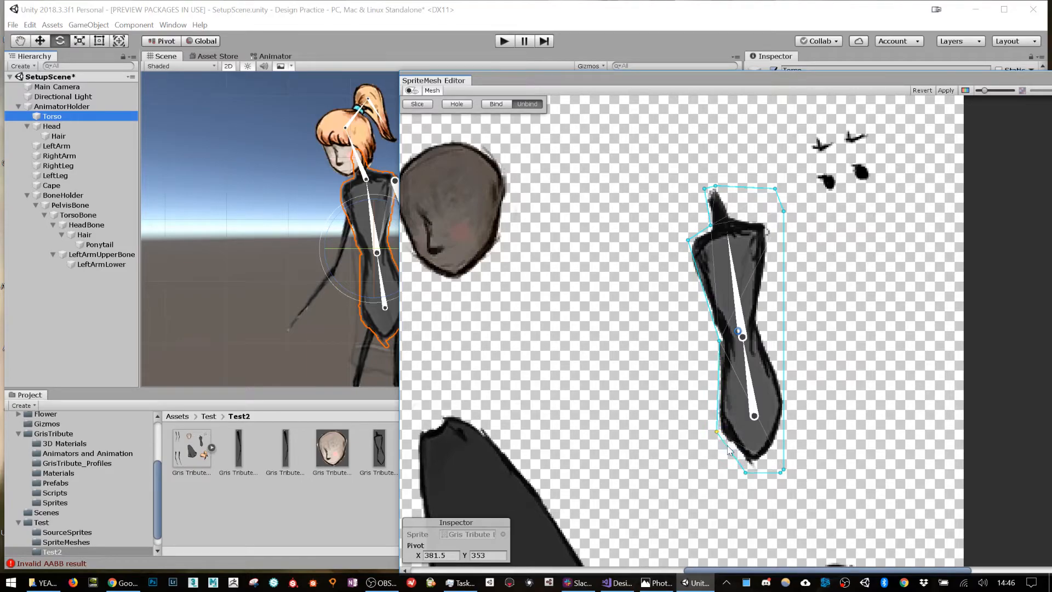
# - Fit the Torso mesh outline around the lower tip, right hip and right side of the waist
pyautogui.moveTo(783, 469); pyautogui.dragTo(786, 425)
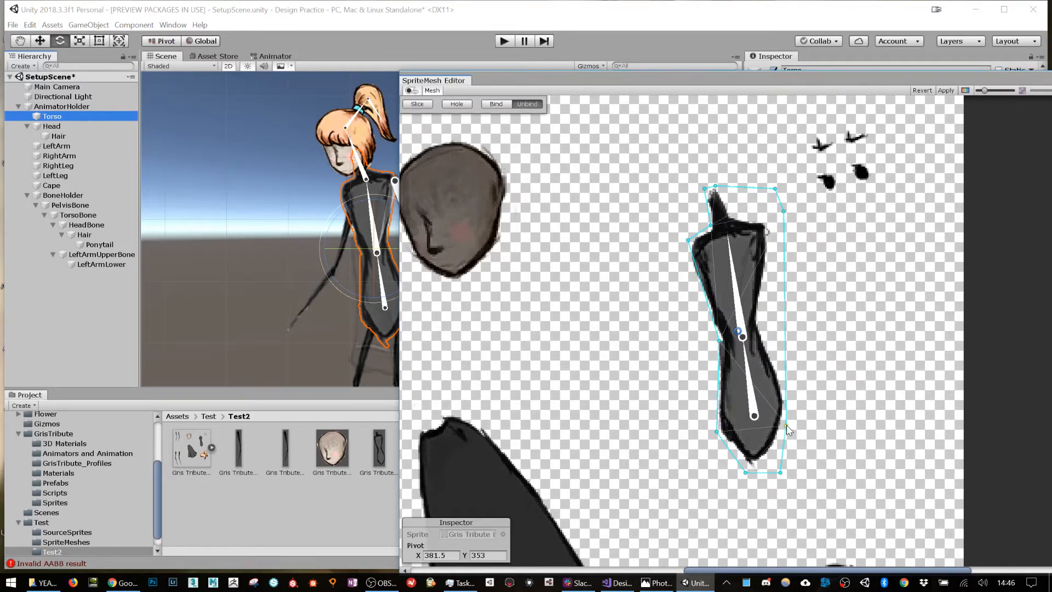
pyautogui.moveTo(780, 471); pyautogui.dragTo(769, 454)
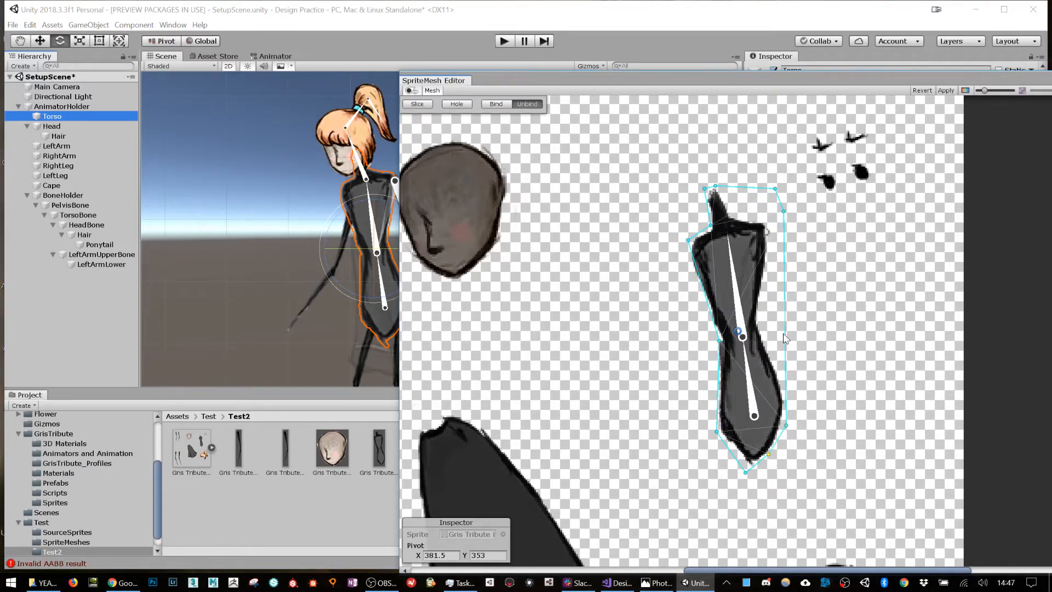
pyautogui.moveTo(784, 331); pyautogui.dragTo(761, 329)
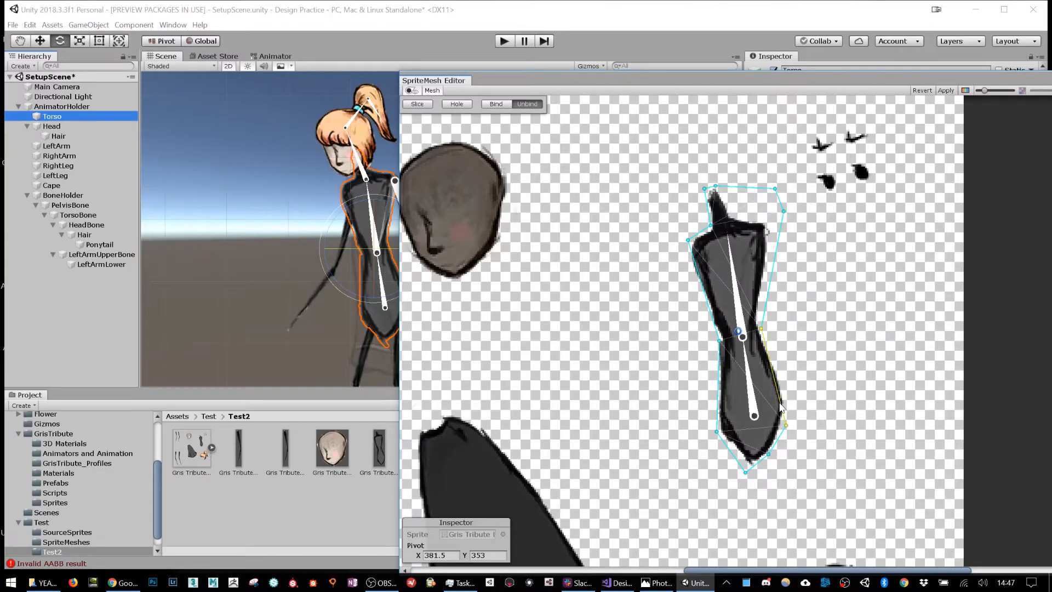
pyautogui.moveTo(786, 425); pyautogui.dragTo(789, 402)
pyautogui.moveTo(766, 456); pyautogui.dragTo(771, 456)
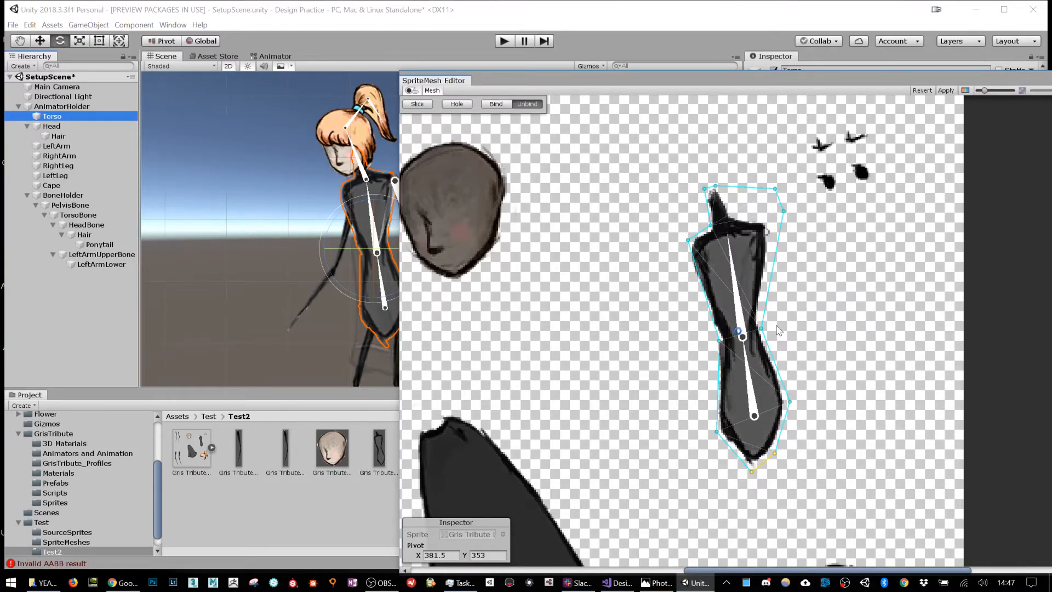
# - Pull the Torso mesh outline in around the right shoulder and neck, and nudge the left shoulder vertex slightly outward
pyautogui.moveTo(784, 212); pyautogui.dragTo(777, 235)
pyautogui.moveTo(774, 189); pyautogui.dragTo(772, 222)
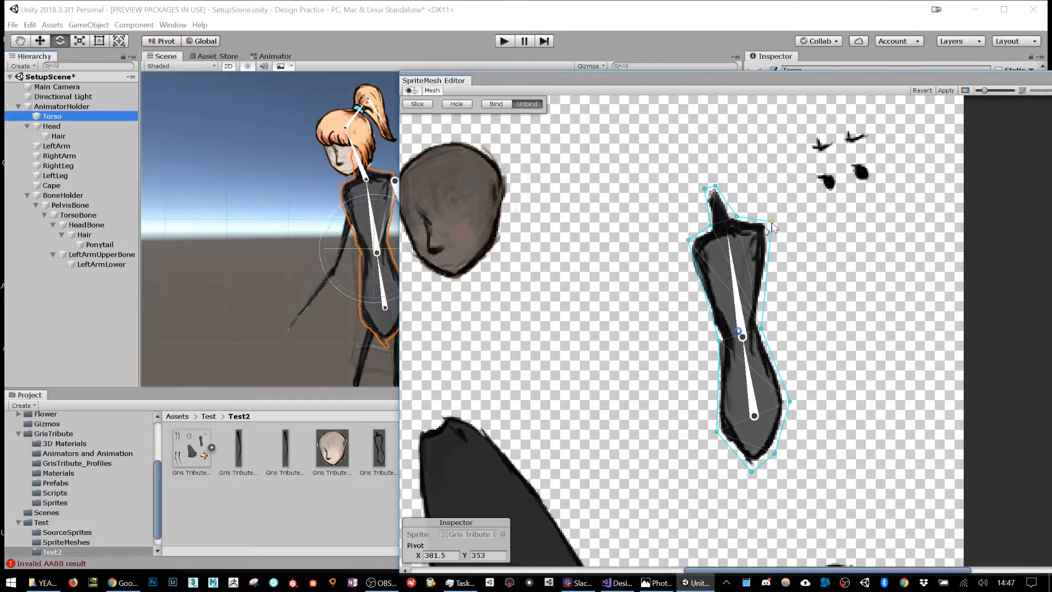
pyautogui.click(688, 241)
pyautogui.moveTo(686, 241); pyautogui.dragTo(682, 244)
# - Add vertices inside the Torso mesh across the waist, plus a second row just above it reaching both outline edges
pyautogui.scroll(2, 767, 321)
pyautogui.scroll(3, 746, 328)
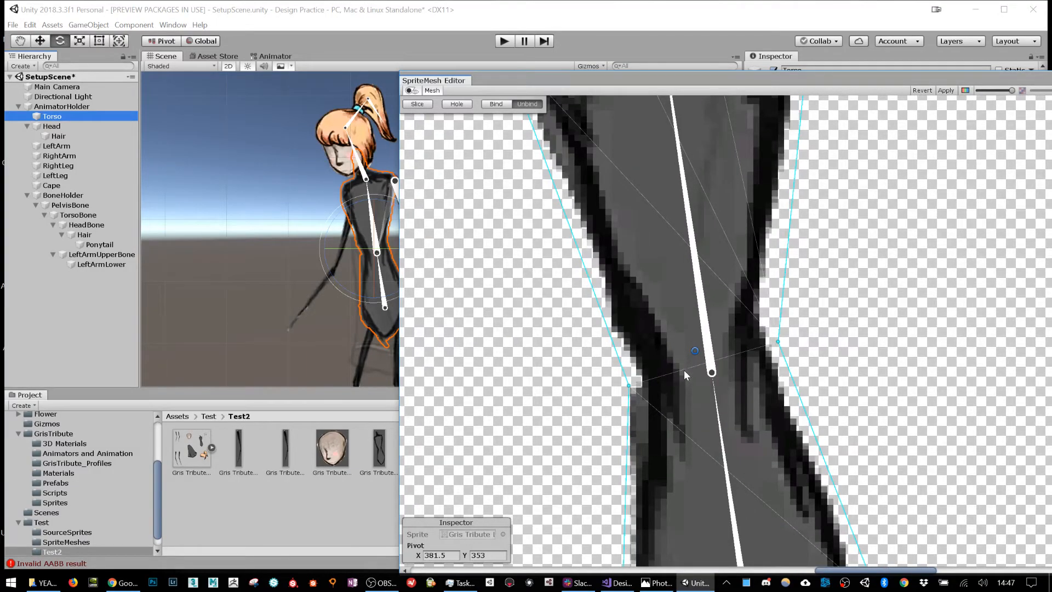
pyautogui.doubleClick(690, 366)
pyautogui.scroll(-2, 741, 327)
pyautogui.doubleClick(669, 299)
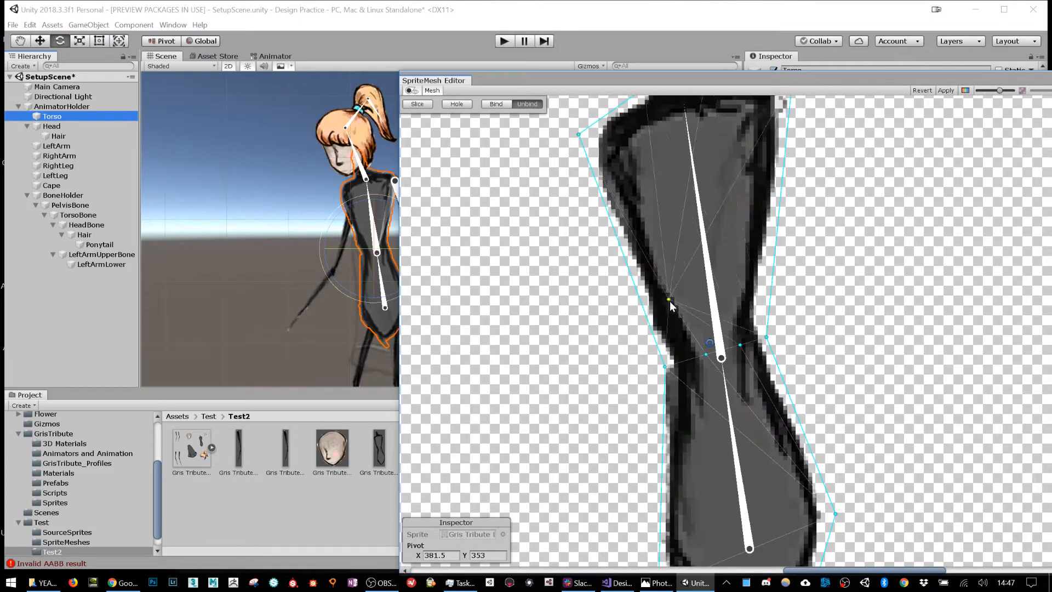
pyautogui.doubleClick(726, 284)
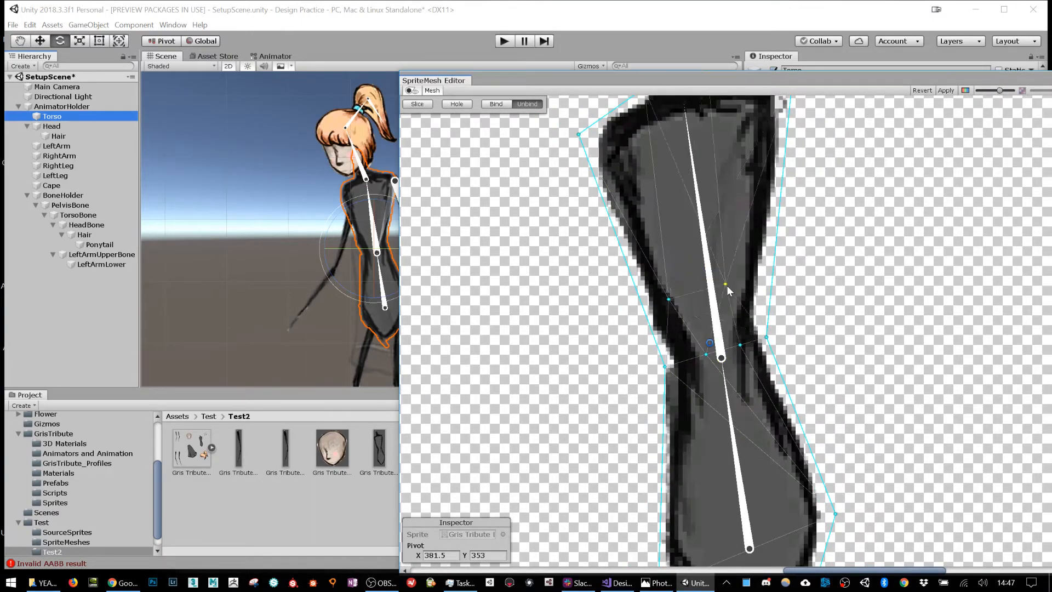
pyautogui.doubleClick(770, 277)
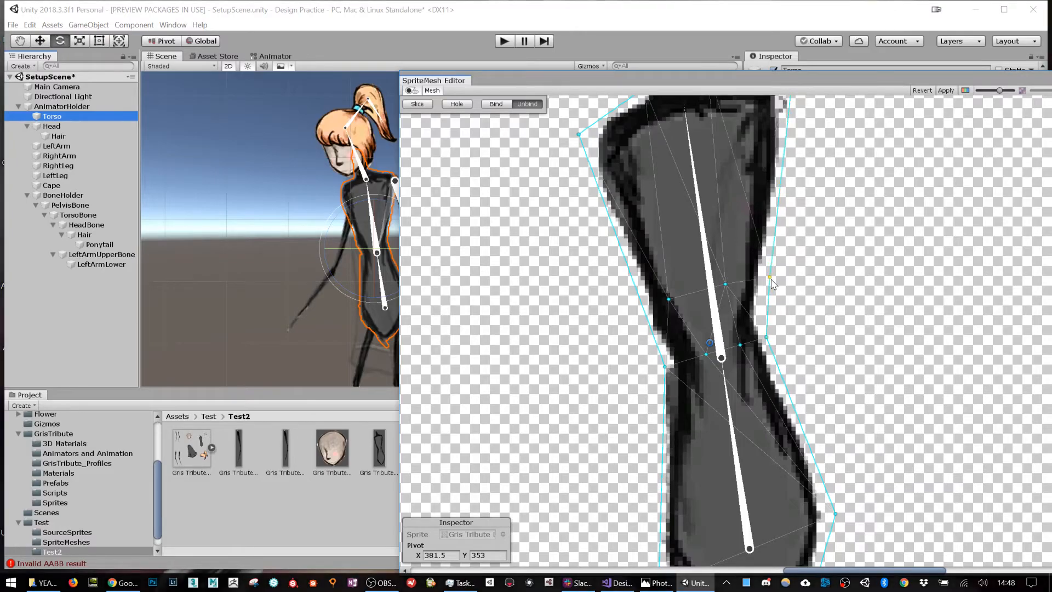
pyautogui.doubleClick(641, 306)
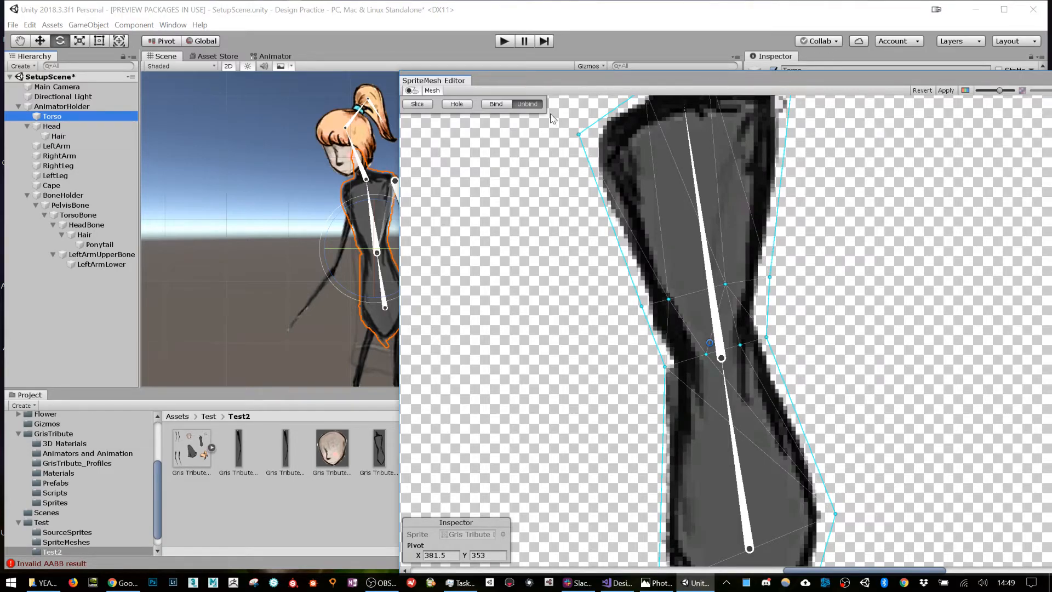
# - Bind the Torso mesh to its pelvis and torso bones
pyautogui.click(496, 104)
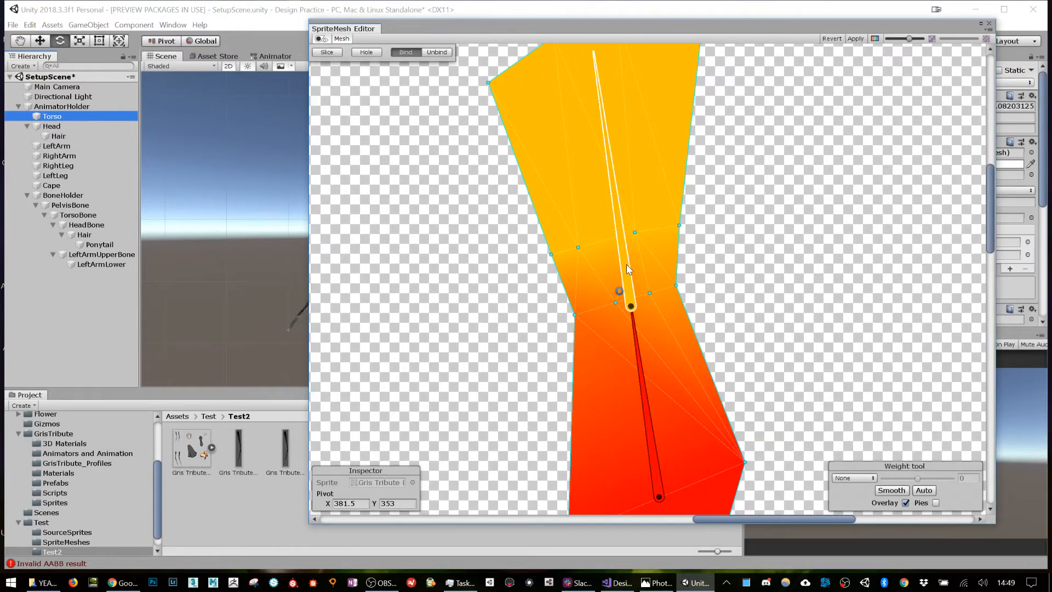
pyautogui.click(628, 269)
pyautogui.scroll(-2, 627, 269)
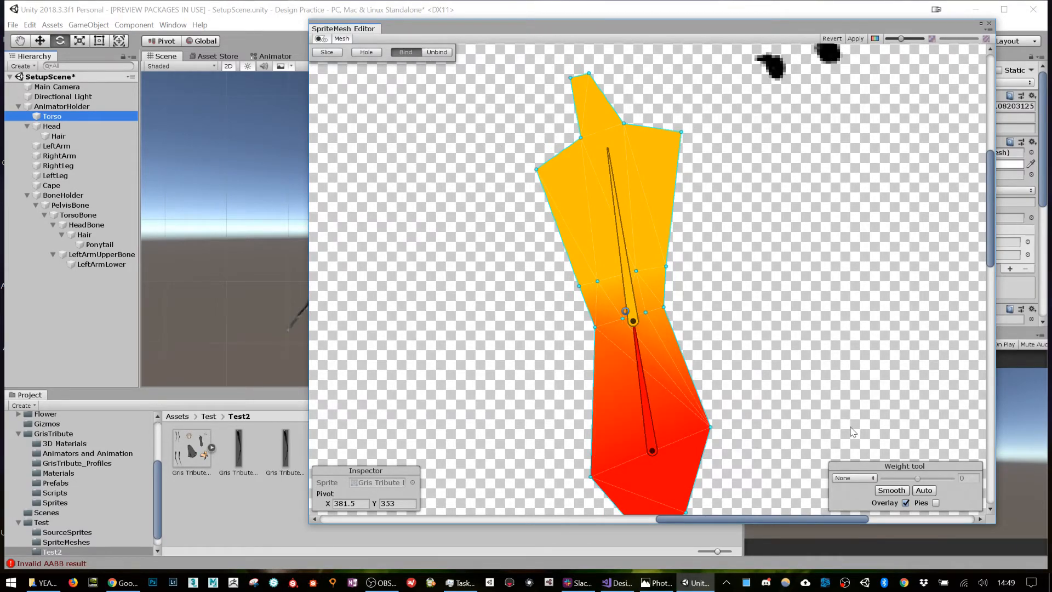
# - Add a row of vertices across the Torso mesh just below the waist and recalculate its weights automatically
pyautogui.doubleClick(619, 360)
pyautogui.doubleClick(655, 351)
pyautogui.doubleClick(677, 347)
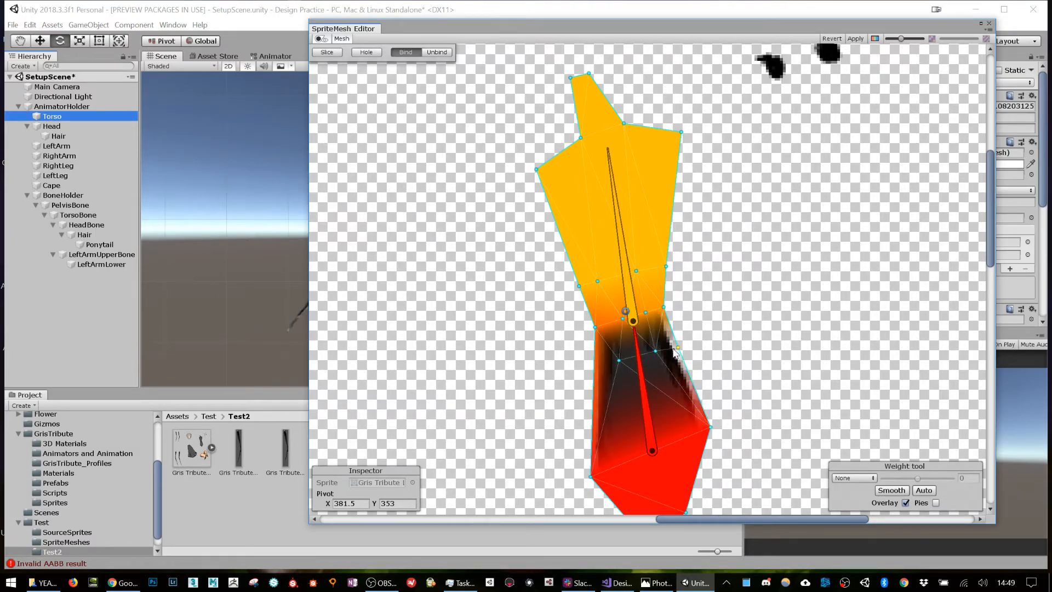
pyautogui.doubleClick(595, 365)
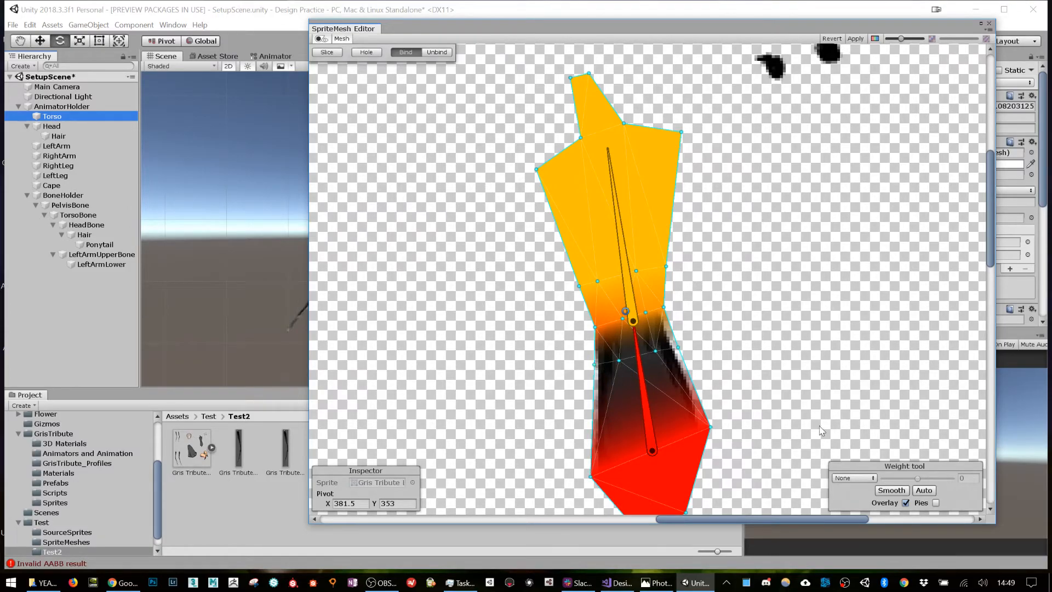
pyautogui.click(924, 491)
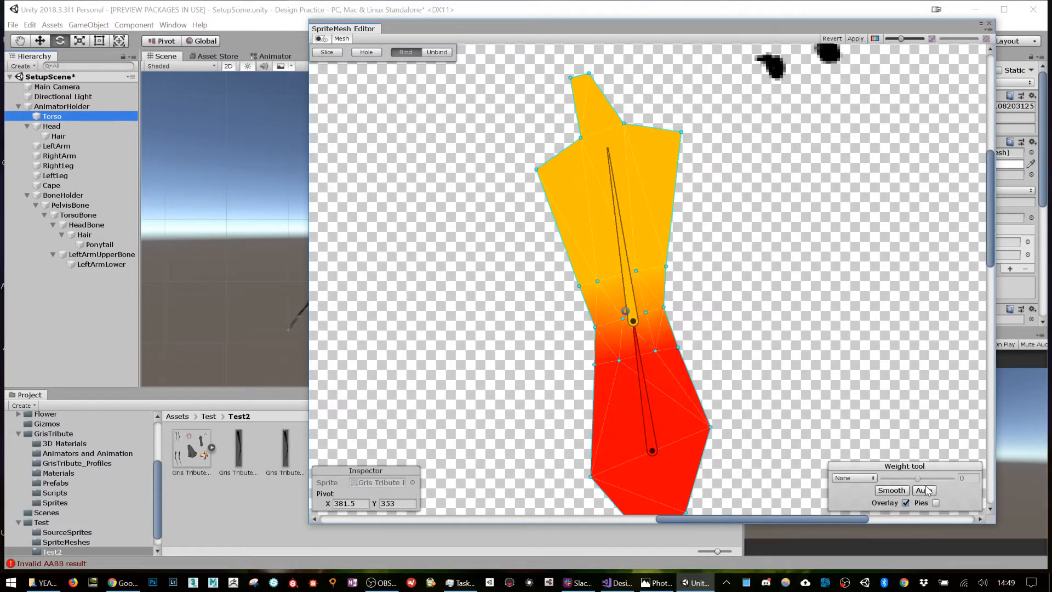
pyautogui.click(927, 492)
# - Switch to the Head, apply the pending Torso mesh changes, and close the SpriteMesh Editor
pyautogui.click(69, 129)
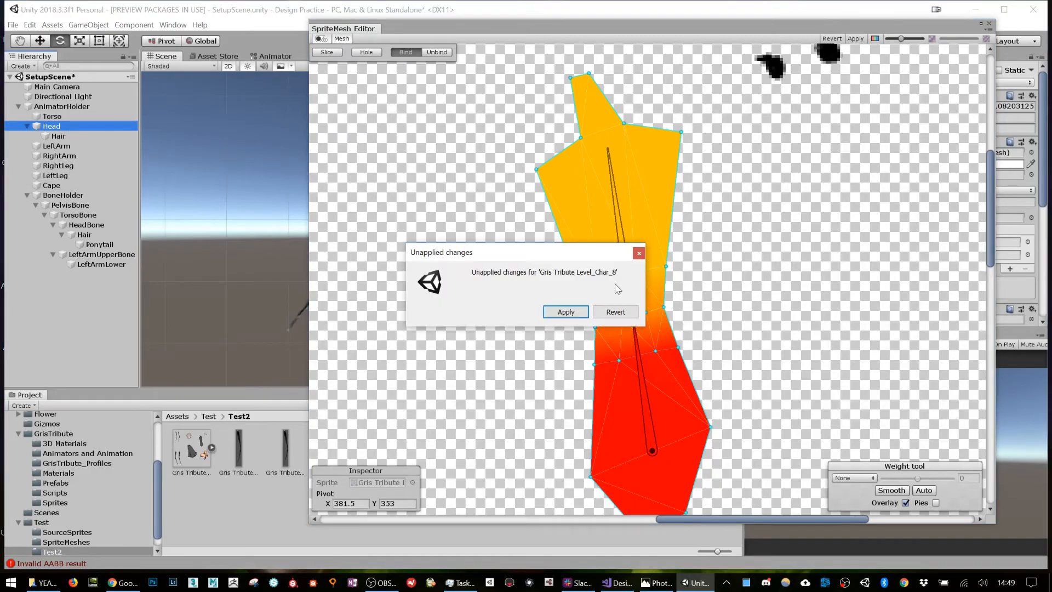
pyautogui.click(565, 308)
pyautogui.scroll(-5, 686, 319)
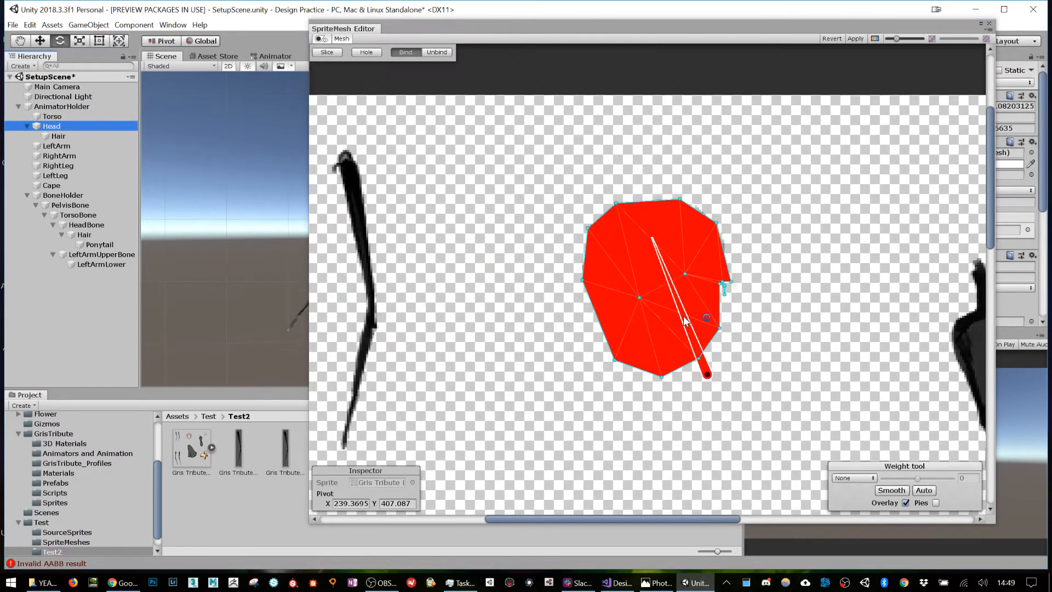
pyautogui.click(990, 24)
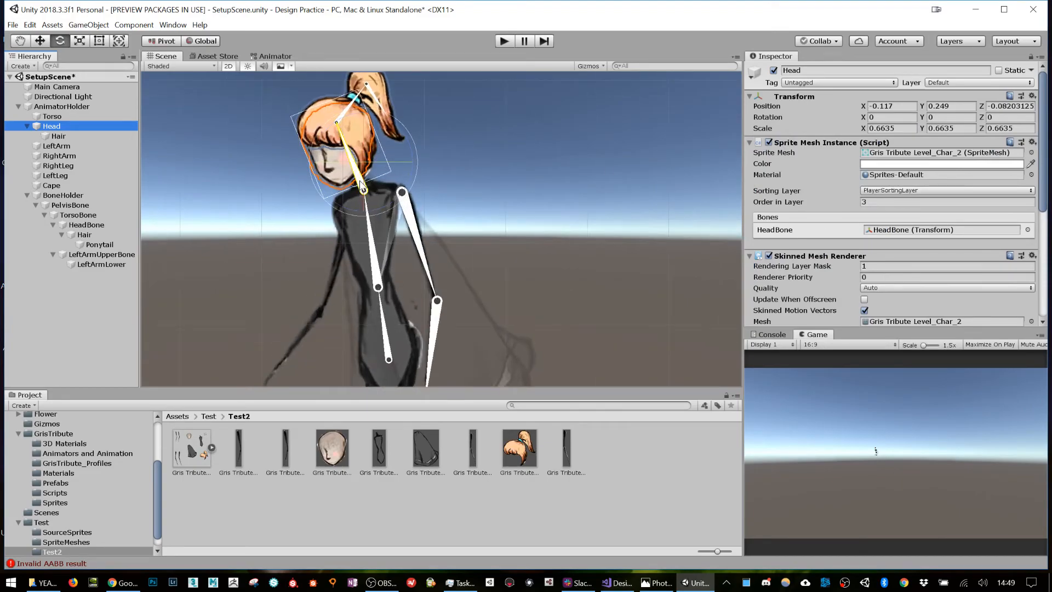
# - Test-rotate the HeadBone and the TorsoBone in the scene, undoing each rotation
pyautogui.click(362, 185)
pyautogui.moveTo(401, 160); pyautogui.dragTo(539, 157)
pyautogui.hotkey('ctrl', 'z')
pyautogui.click(376, 259)
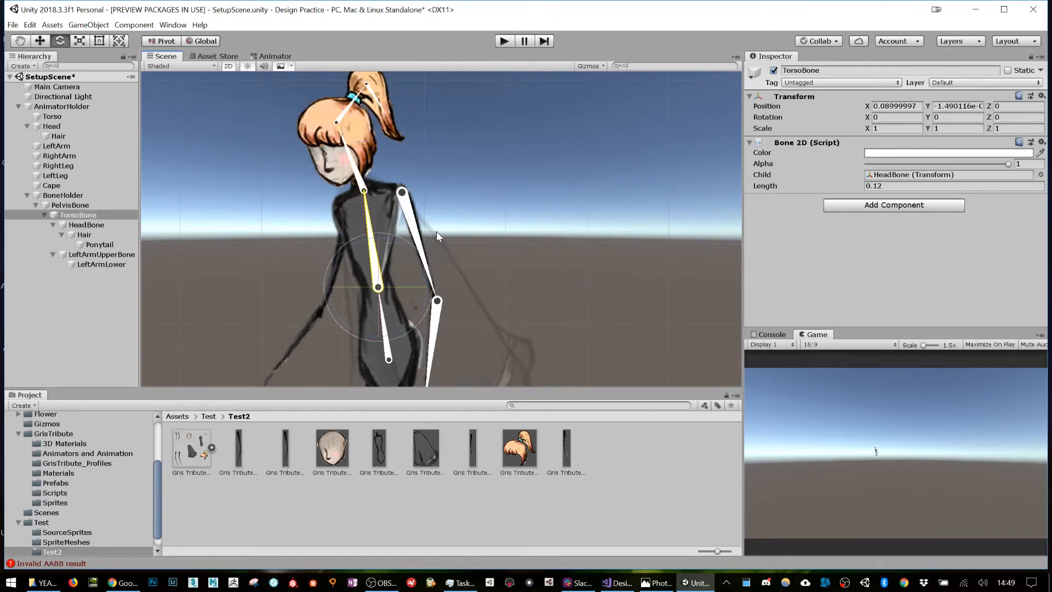
pyautogui.moveTo(411, 248); pyautogui.dragTo(524, 274)
pyautogui.hotkey('ctrl', 'z')
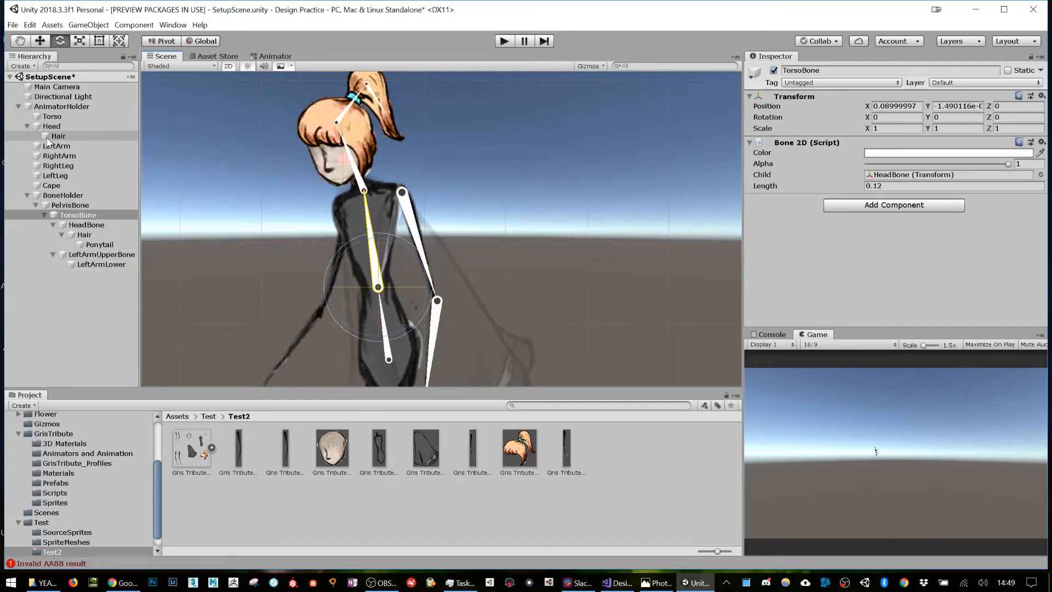
# - Reopen the SpriteMesh Editor on the Torso and turn on the weight overlay
pyautogui.click(77, 115)
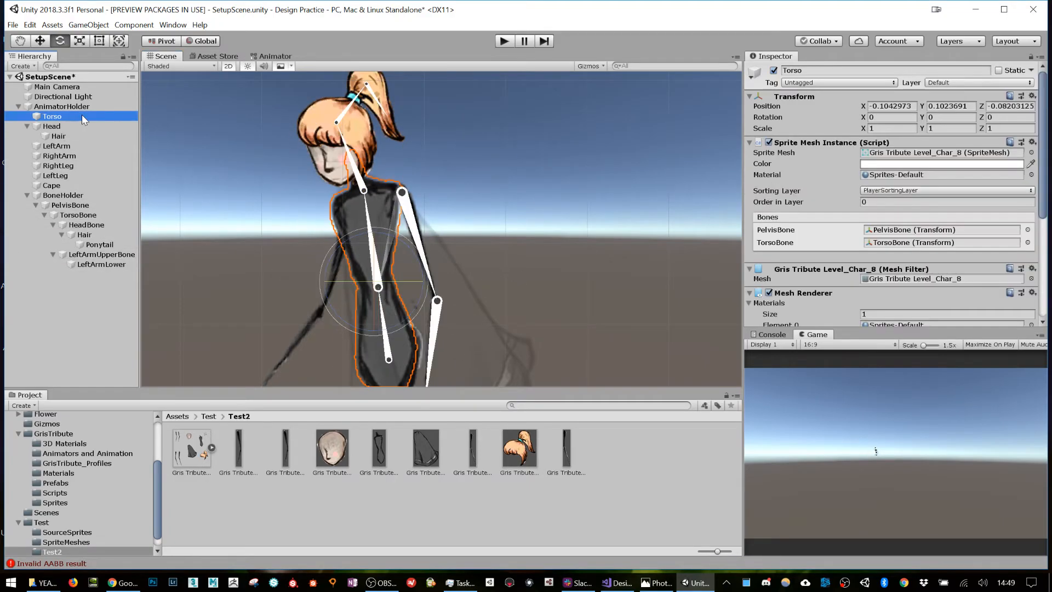
pyautogui.click(174, 25)
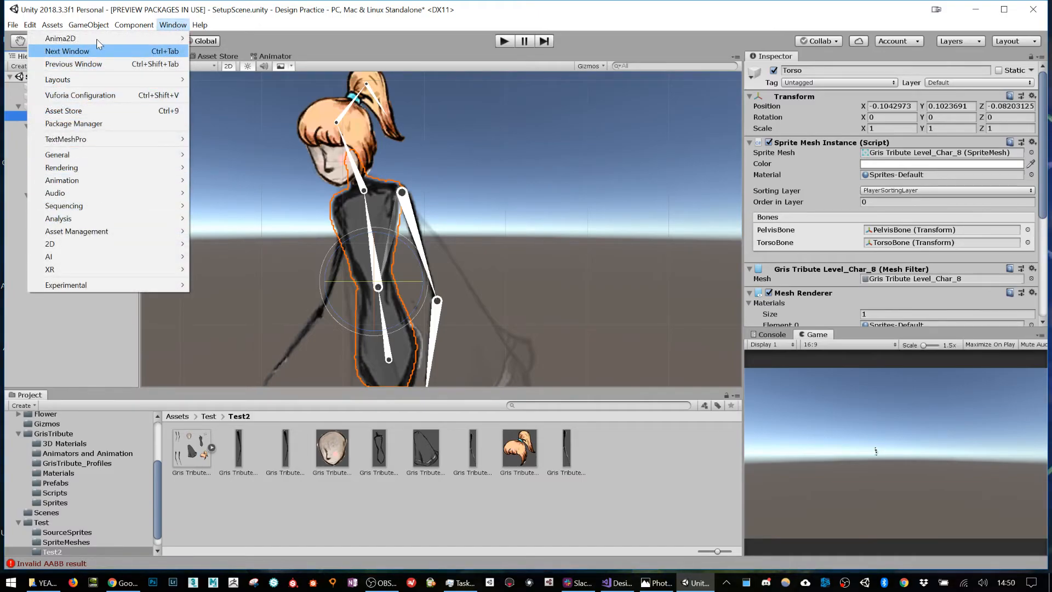
pyautogui.moveTo(99, 39)
pyautogui.click(209, 40)
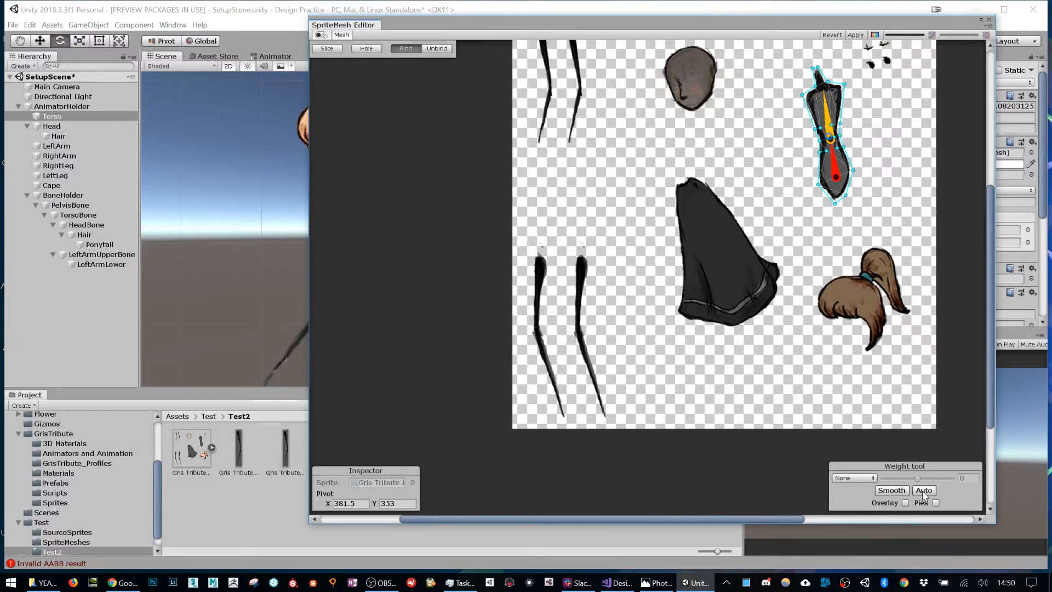
pyautogui.click(905, 502)
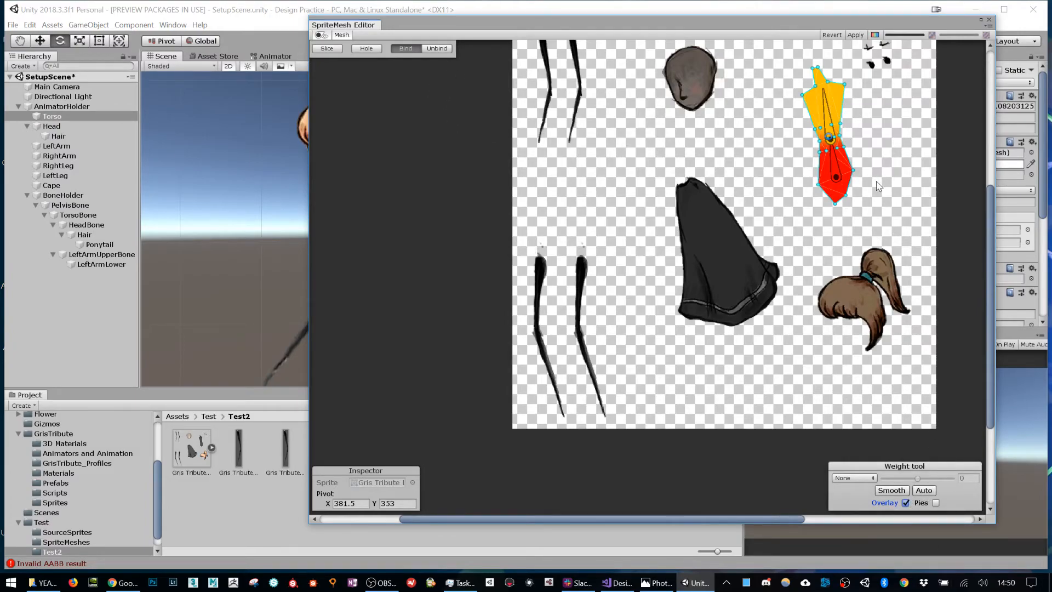
pyautogui.moveTo(881, 178); pyautogui.dragTo(753, 257, button='middle')
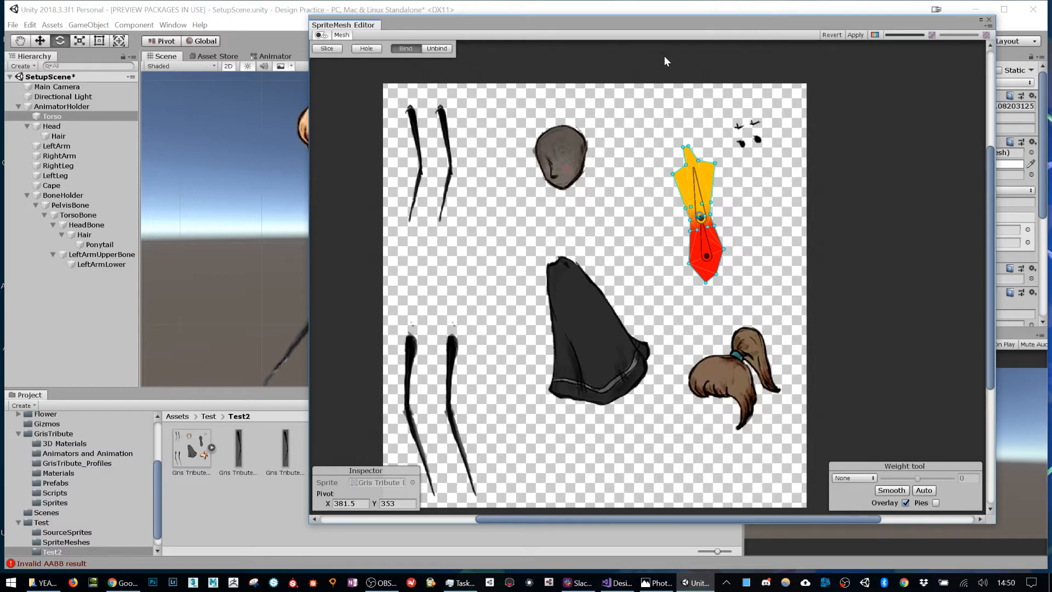
# - Rebind the Torso mesh with automatic weights and apply the changes
pyautogui.click(429, 50)
pyautogui.click(403, 50)
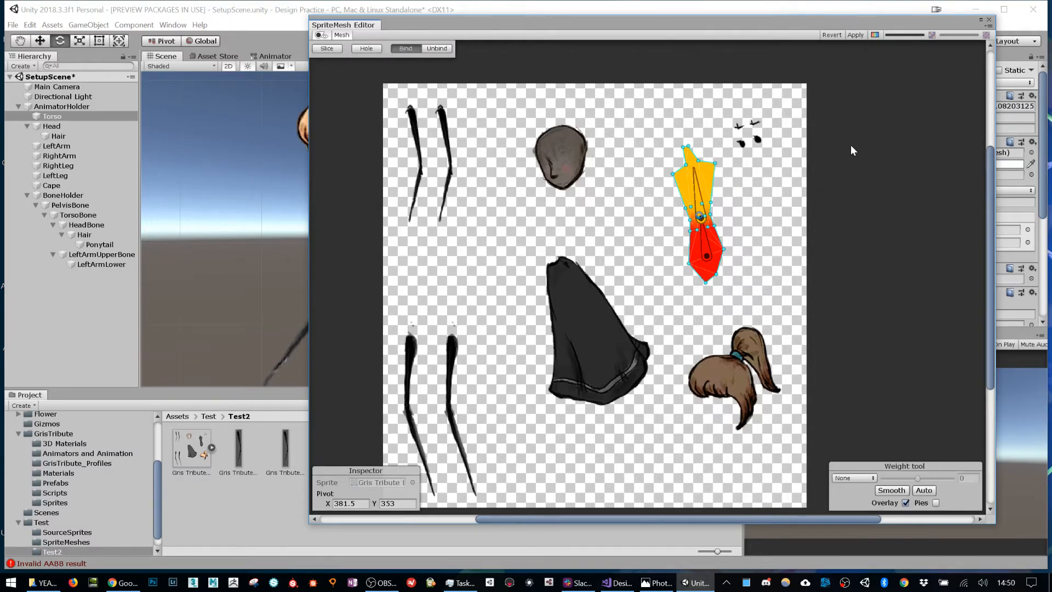
pyautogui.click(929, 492)
pyautogui.click(852, 36)
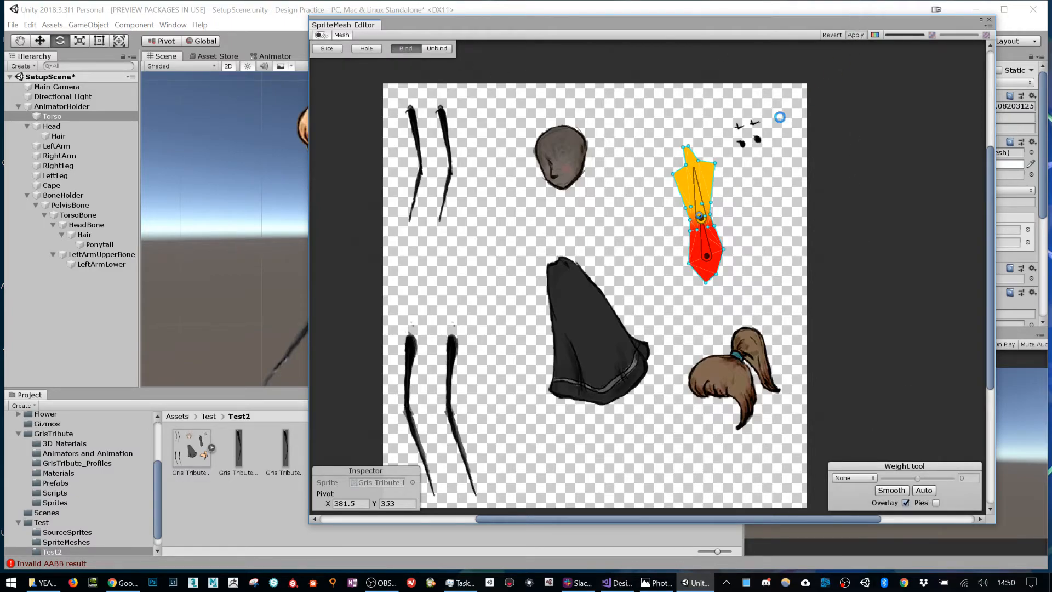
# - Move the SpriteMesh Editor clear of the character, then test the Torso's deformation by rotating TorsoBone and PelvisBone, undoing each rotation
pyautogui.moveTo(392, 25); pyautogui.dragTo(460, 391)
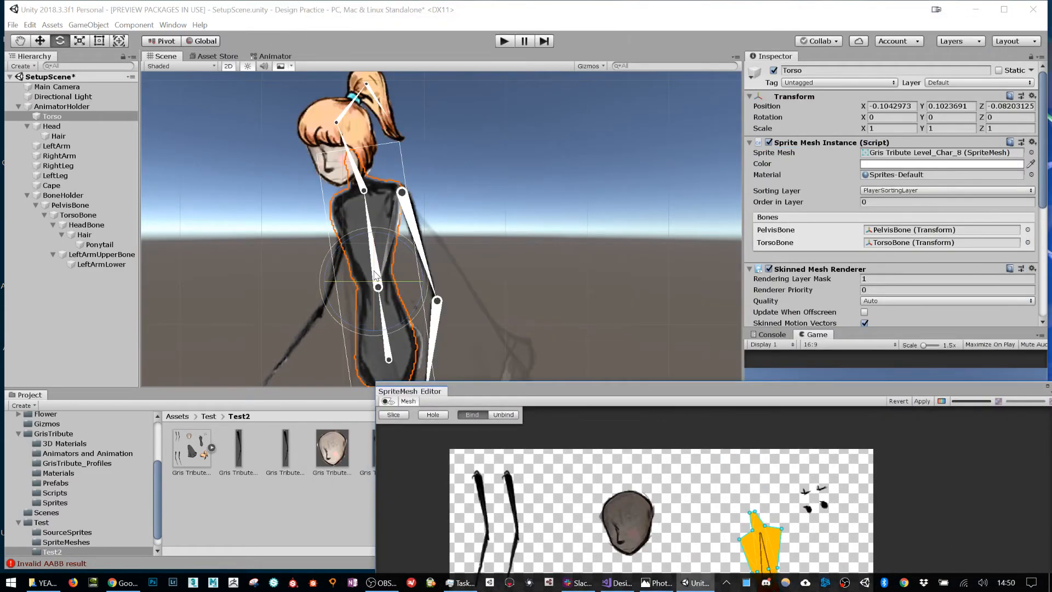
pyautogui.moveTo(407, 249); pyautogui.dragTo(386, 196)
pyautogui.click(79, 214)
pyautogui.click(411, 252)
pyautogui.hotkey('ctrl', 'z')
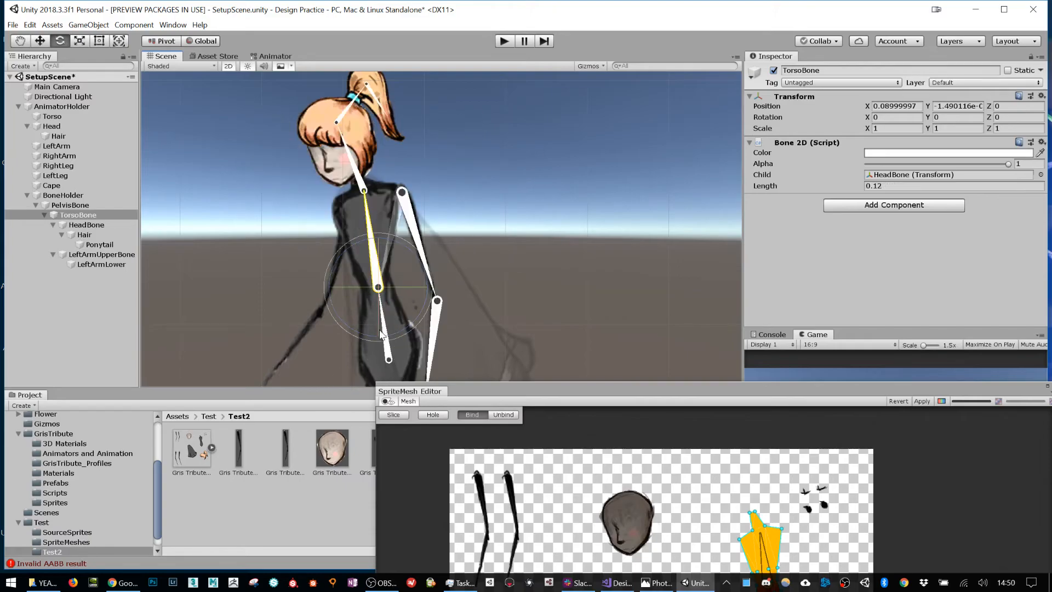
pyautogui.click(389, 354)
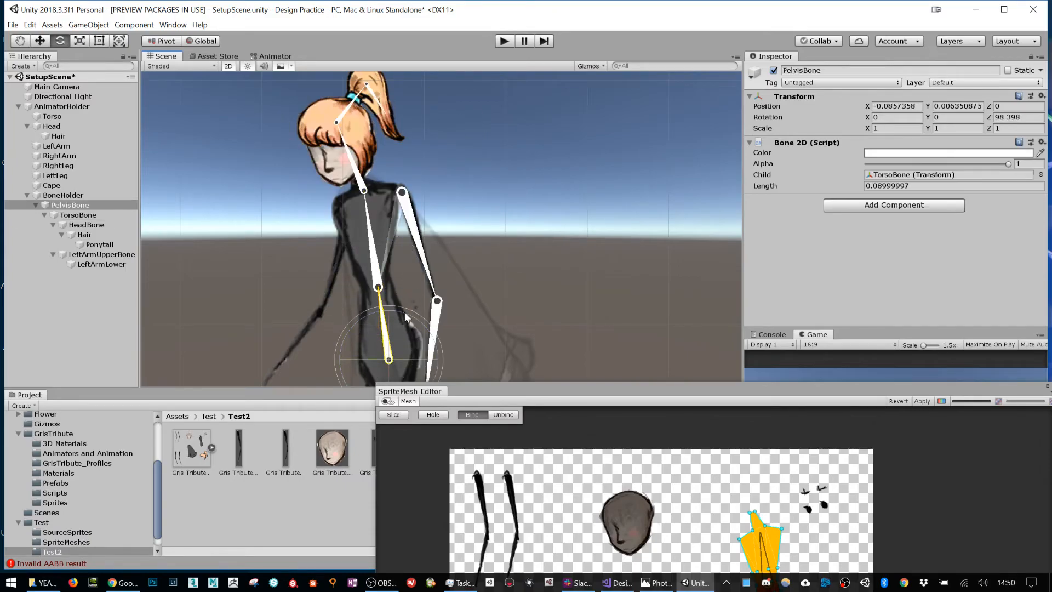
pyautogui.moveTo(405, 314); pyautogui.dragTo(400, 277)
pyautogui.hotkey('ctrl', 'z')
pyautogui.moveTo(504, 300); pyautogui.dragTo(452, 236, button='middle')
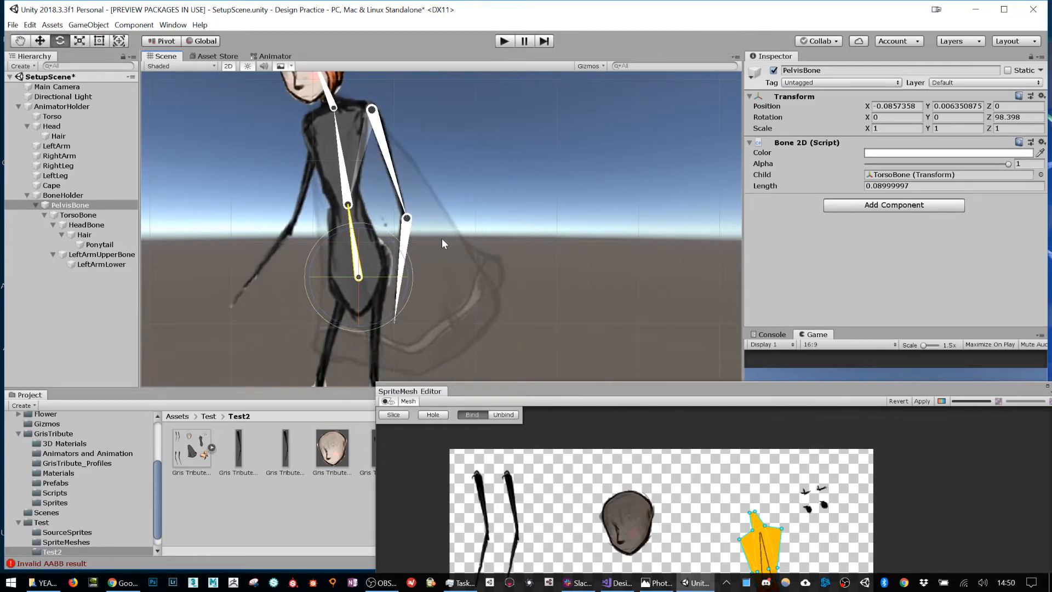
# - Load the LeftArm sprite mesh in the SpriteMesh Editor and reposition the editor window so the arm sprite is fully in view
pyautogui.moveTo(610, 400); pyautogui.dragTo(470, 89)
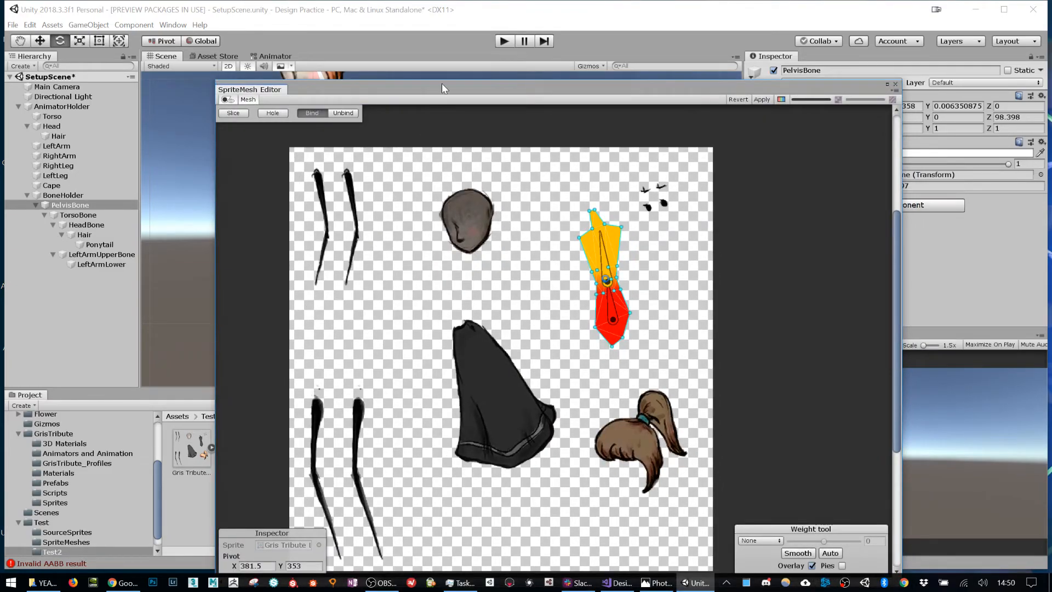
pyautogui.moveTo(396, 90); pyautogui.dragTo(476, 268)
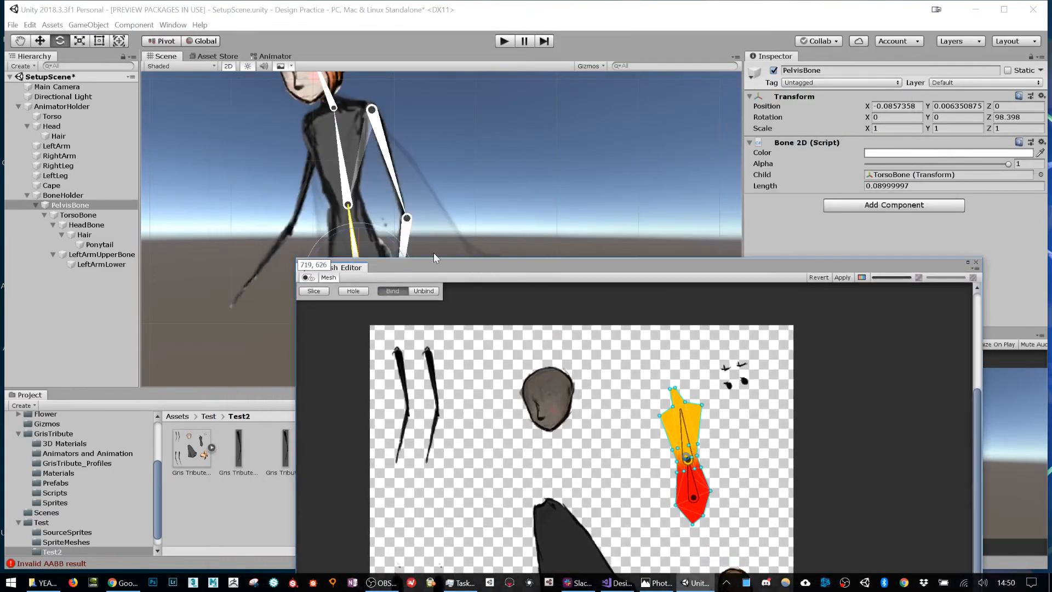
pyautogui.click(62, 155)
pyautogui.click(70, 166)
pyautogui.click(65, 157)
pyautogui.click(62, 150)
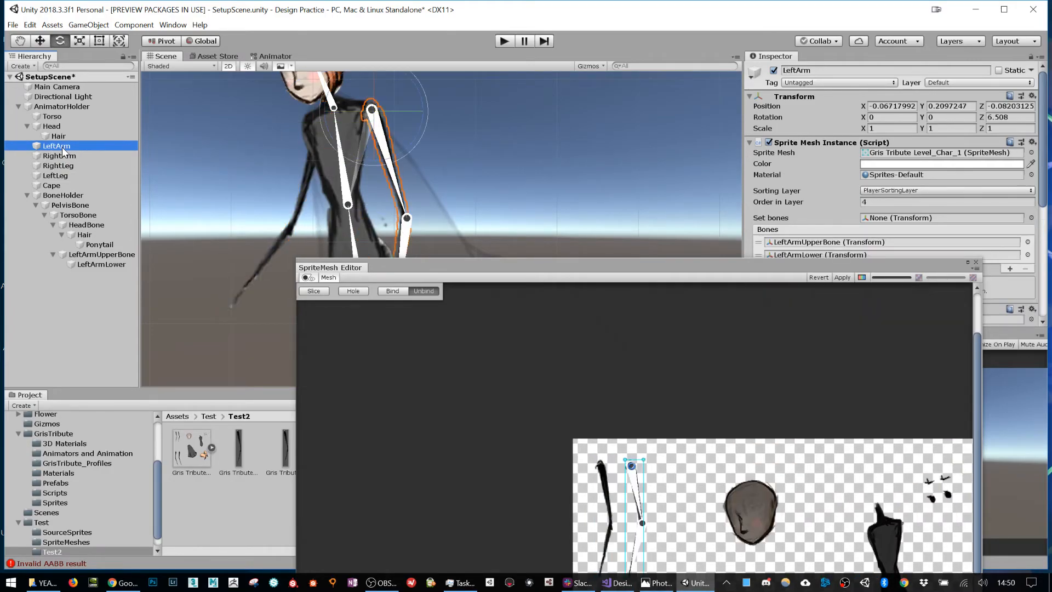
pyautogui.moveTo(600, 267); pyautogui.dragTo(498, 142)
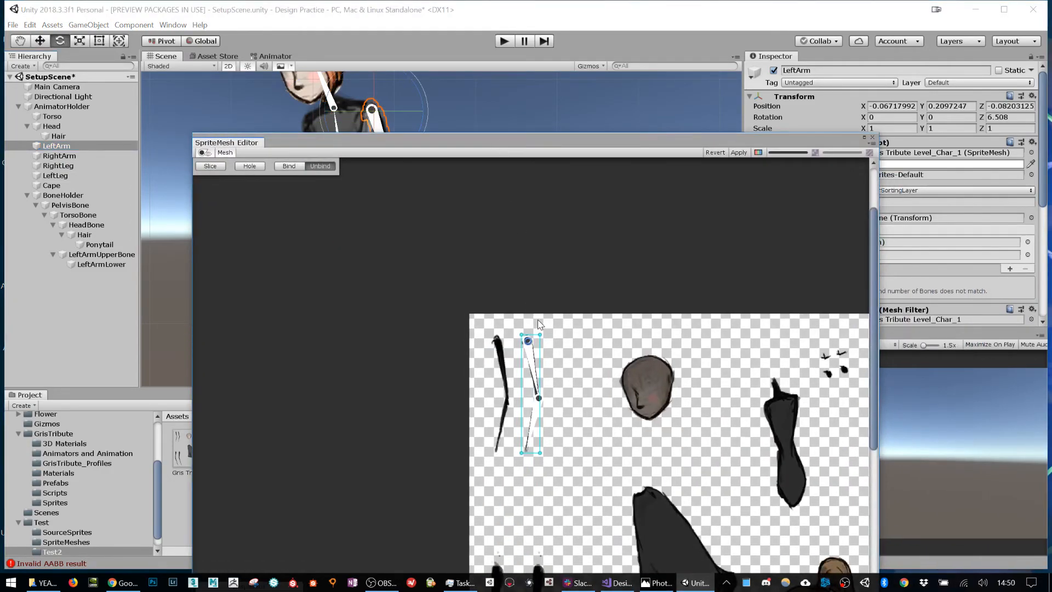
pyautogui.moveTo(343, 143); pyautogui.dragTo(350, 49)
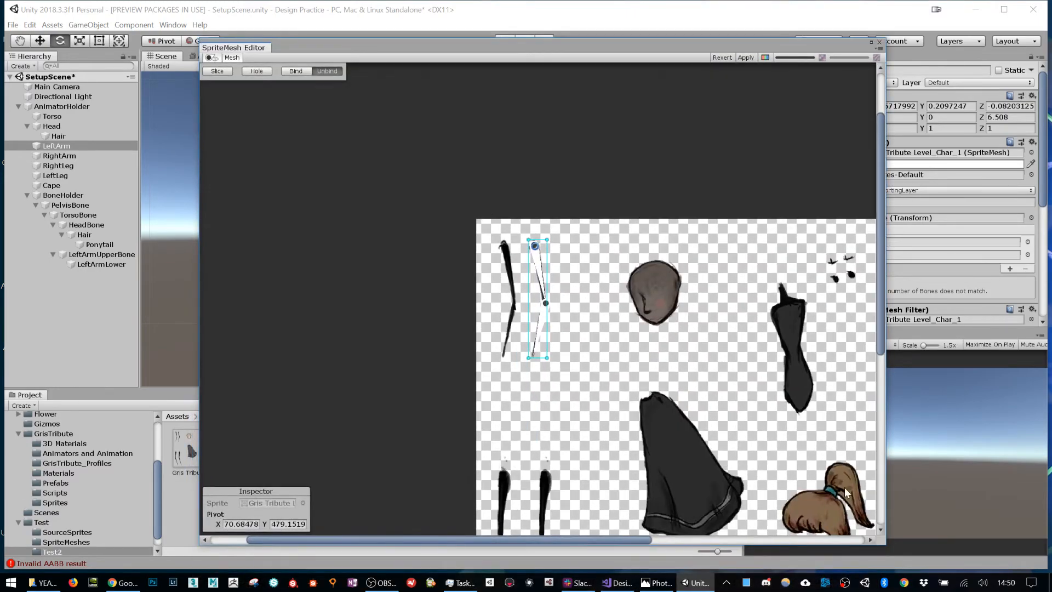
# - Bind the LeftArm mesh to its upper and lower arm bones and turn off the weight overlay
pyautogui.click(295, 71)
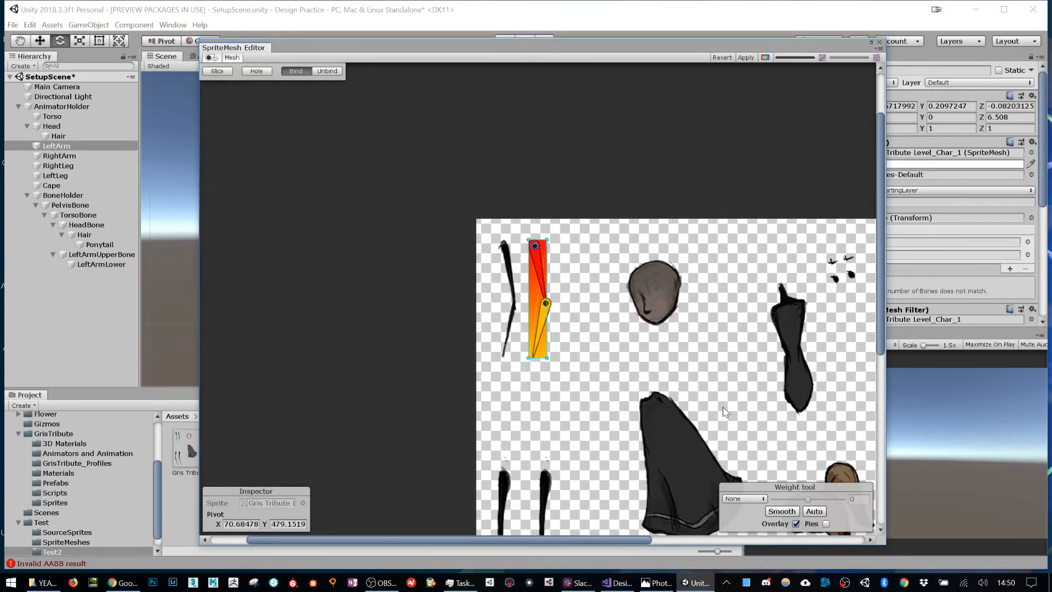
pyautogui.scroll(5, 534, 300)
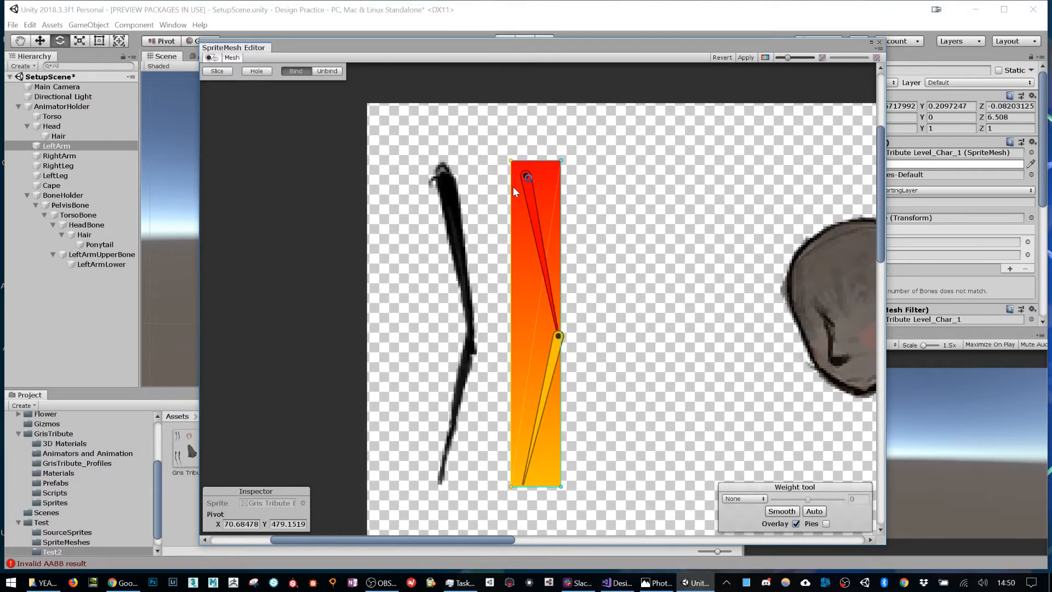
pyautogui.click(797, 524)
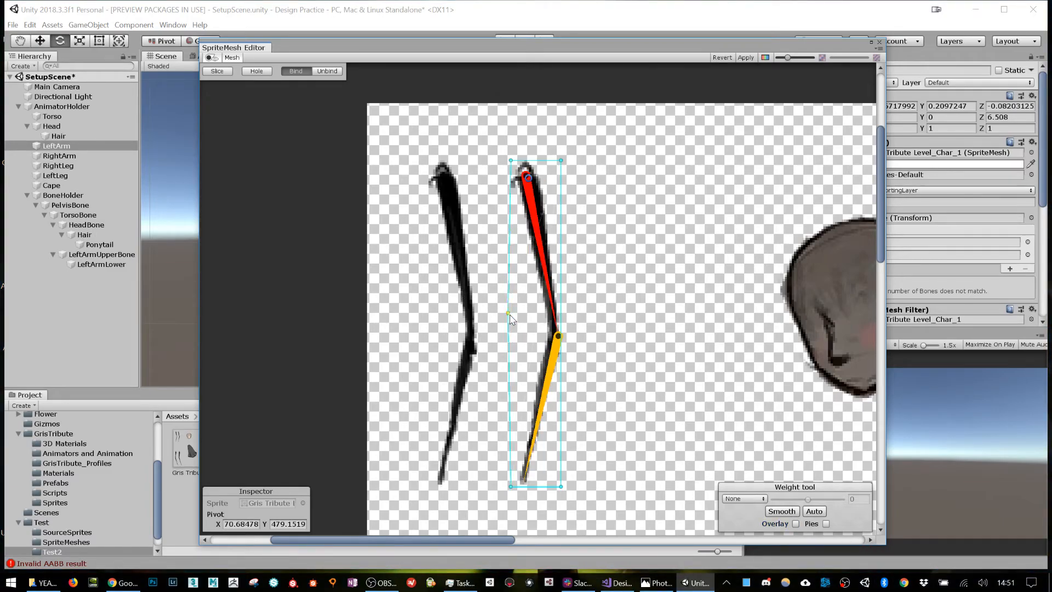
# - Add elbow vertices on both edges of the LeftArm outline and pull its upper-right and lower-right corners in to the arm
pyautogui.moveTo(508, 315); pyautogui.dragTo(565, 330)
pyautogui.moveTo(561, 160); pyautogui.dragTo(540, 160)
pyautogui.moveTo(560, 486); pyautogui.dragTo(531, 487)
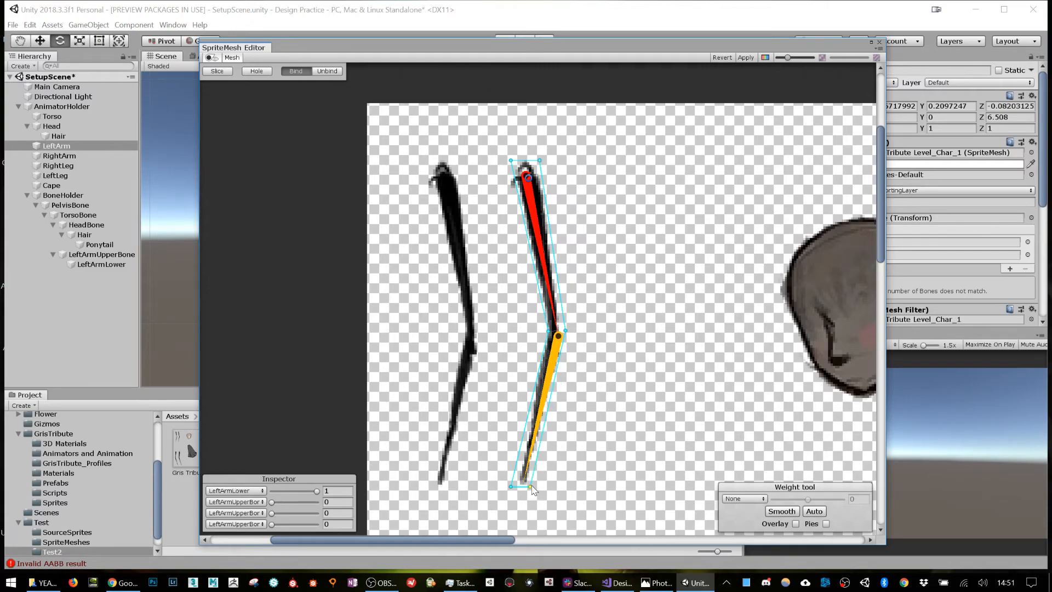
# - Rebind the LeftArm mesh to its bones with the weight overlay shown, and move the SpriteMesh Editor clear of the character
pyautogui.click(796, 523)
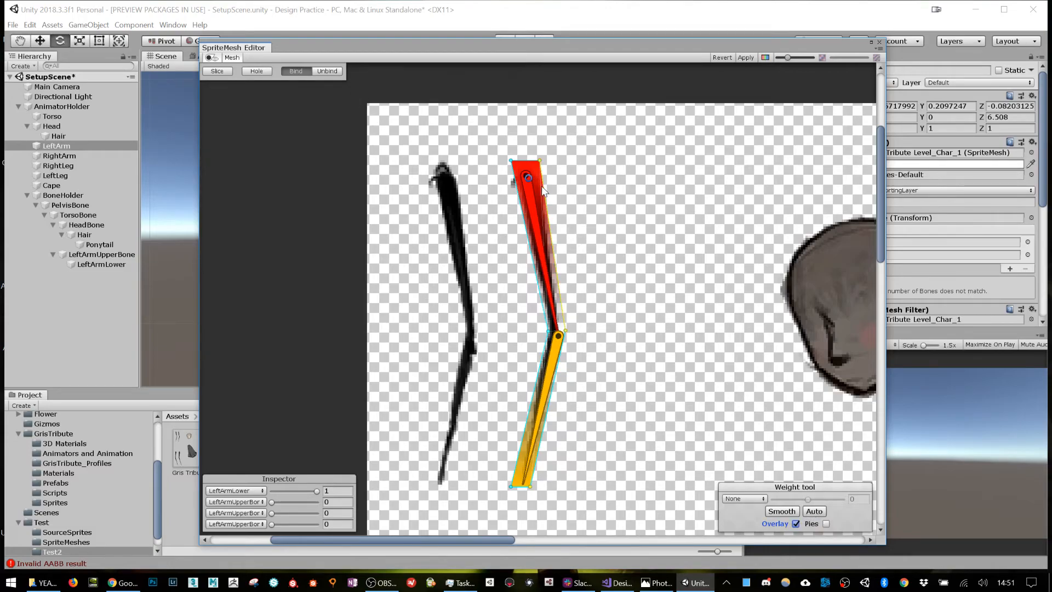
pyautogui.click(326, 73)
pyautogui.click(293, 75)
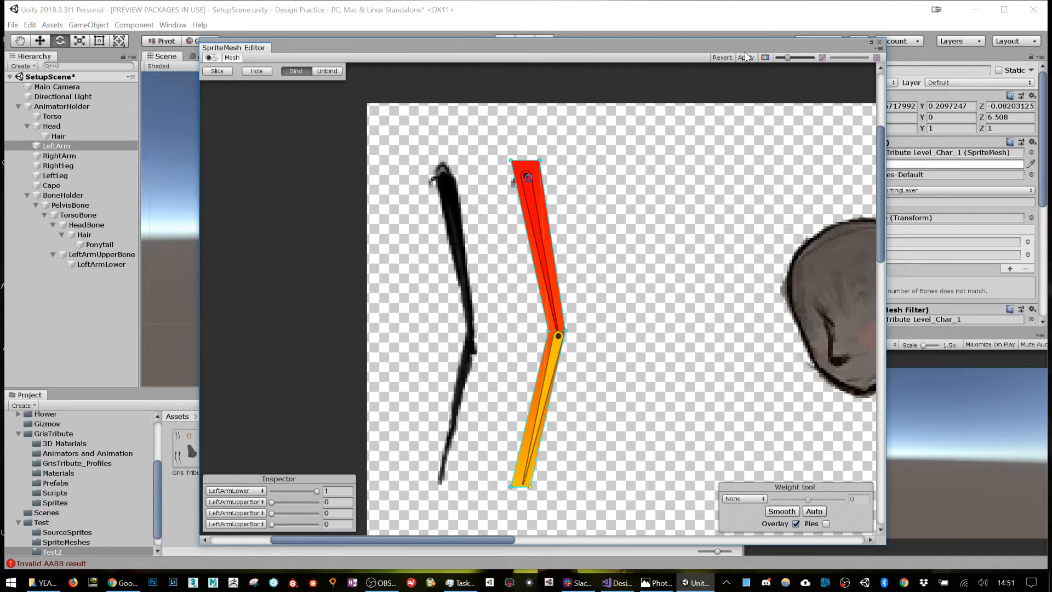
pyautogui.moveTo(702, 44); pyautogui.dragTo(816, 550)
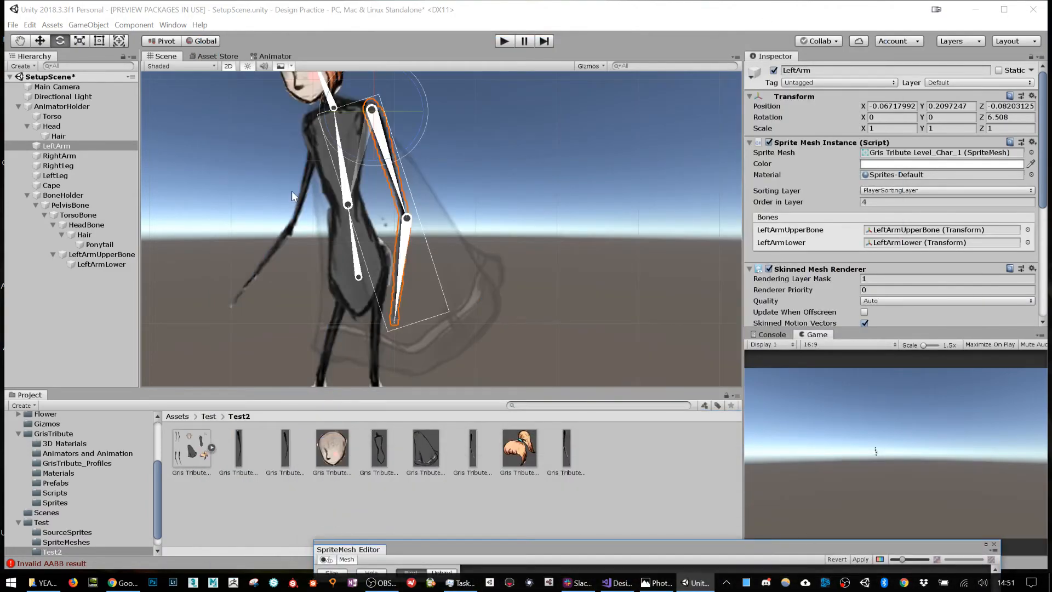
# - Try rotating the LeftArm object and LeftArmUpperBone to test how the arm follows, and undo the bone rotation
pyautogui.click(68, 145)
pyautogui.click(68, 156)
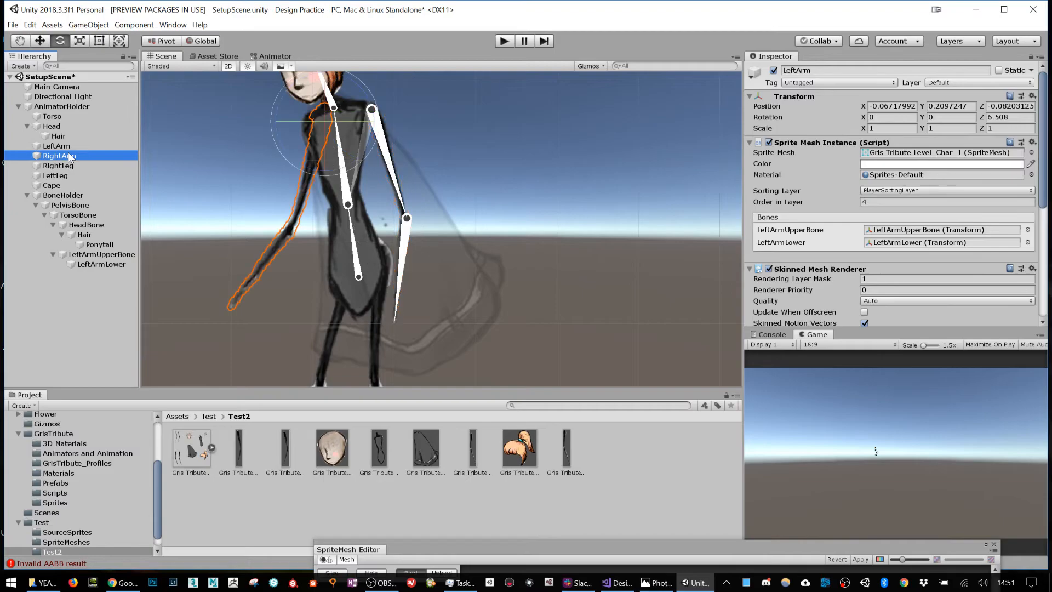
pyautogui.click(69, 147)
pyautogui.moveTo(412, 143); pyautogui.dragTo(432, 90)
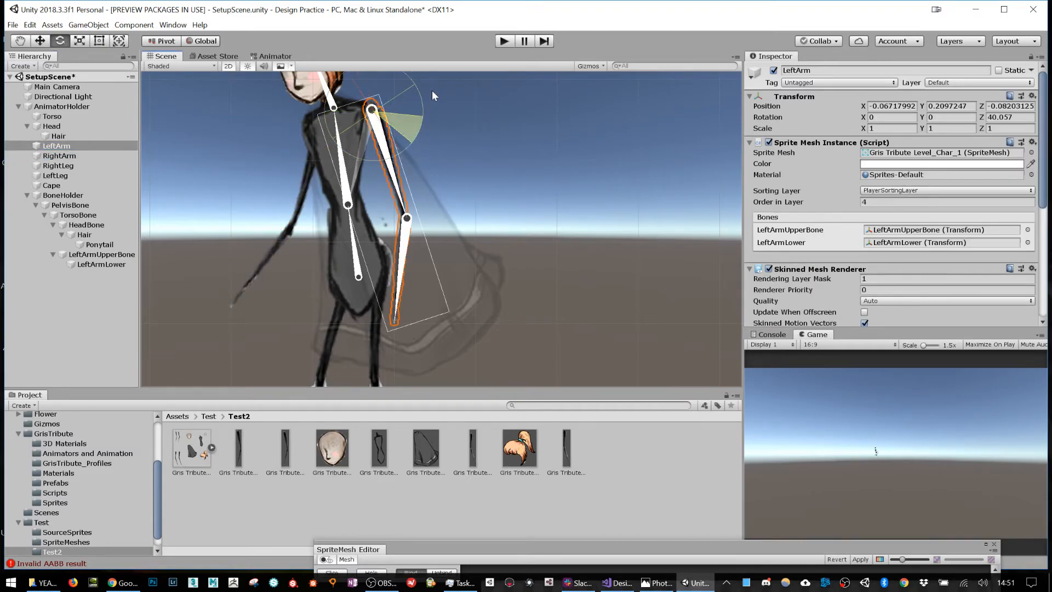
pyautogui.click(99, 255)
pyautogui.moveTo(402, 145); pyautogui.dragTo(409, 181)
pyautogui.hotkey('ctrl', 'z')
# - Pose the left arm by rotating LeftArmLower to about -71 degrees and LeftArmUpperBone to about -110 degrees
pyautogui.click(409, 251)
pyautogui.click(409, 251)
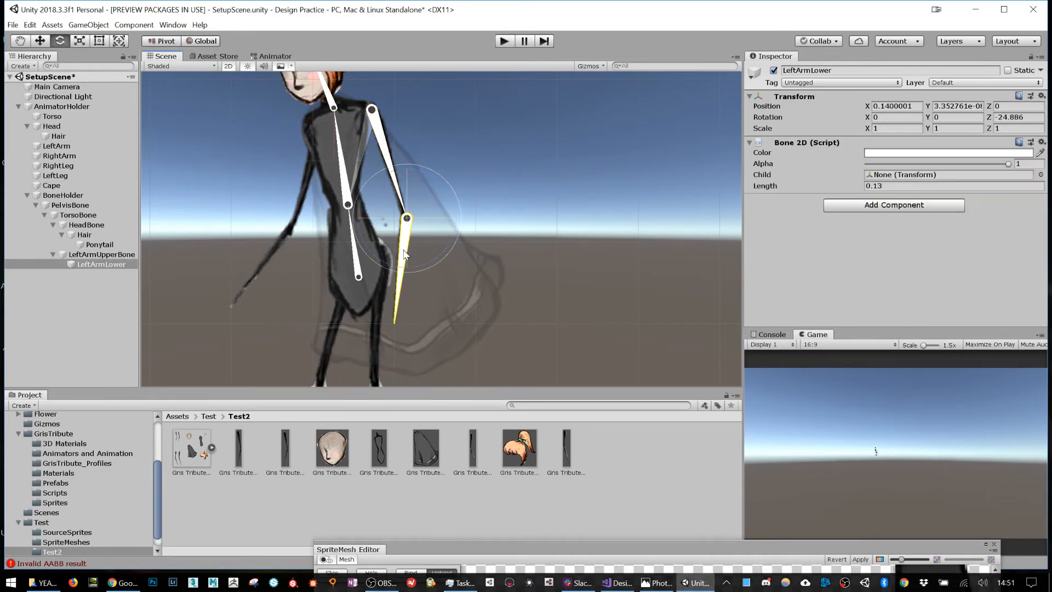
pyautogui.moveTo(429, 257); pyautogui.dragTo(450, 263)
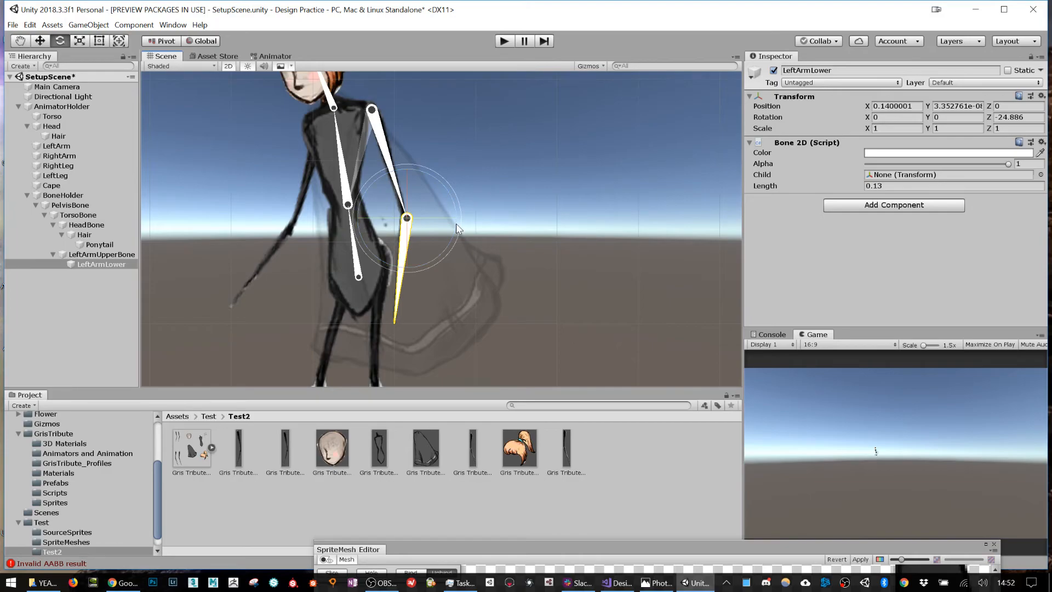
pyautogui.moveTo(457, 237); pyautogui.dragTo(324, 270)
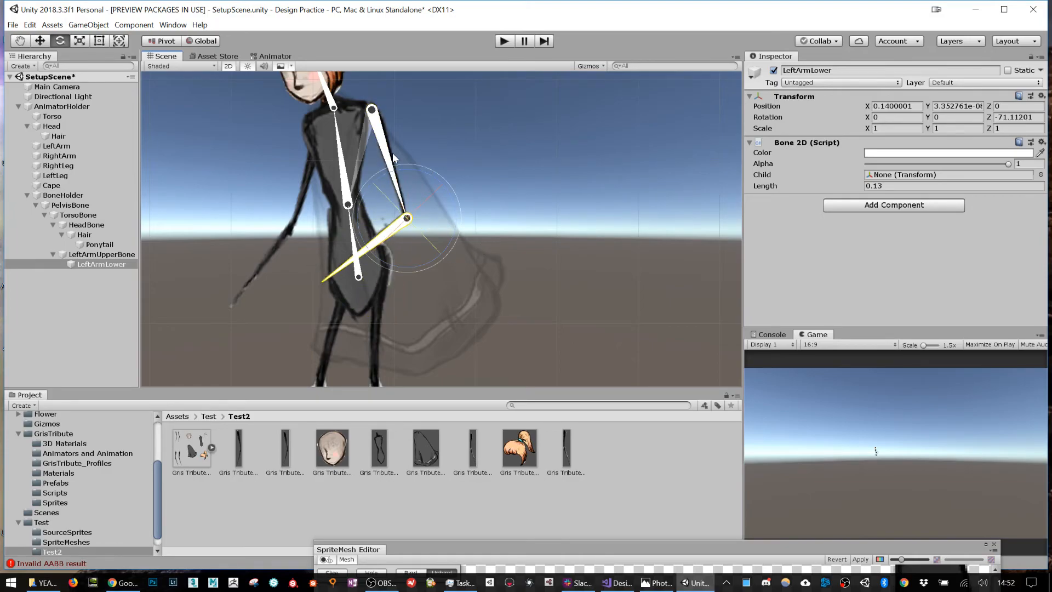
pyautogui.click(377, 134)
pyautogui.moveTo(402, 146); pyautogui.dragTo(470, 74)
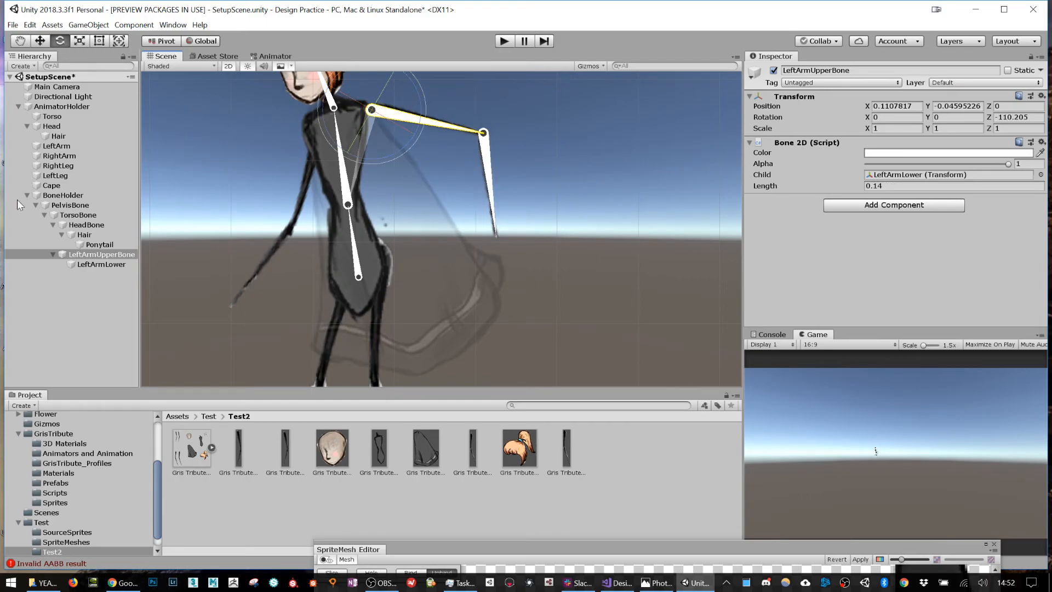
# - Create an empty child object under BoneHolder and name it IKHolder
pyautogui.click(68, 198)
pyautogui.rightClick(68, 198)
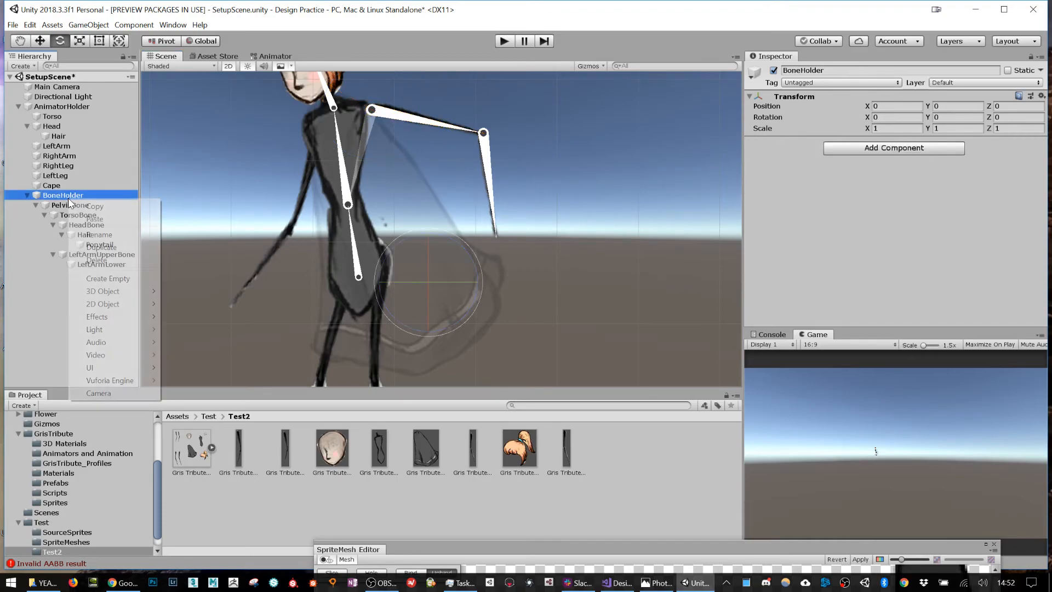
pyautogui.click(108, 279)
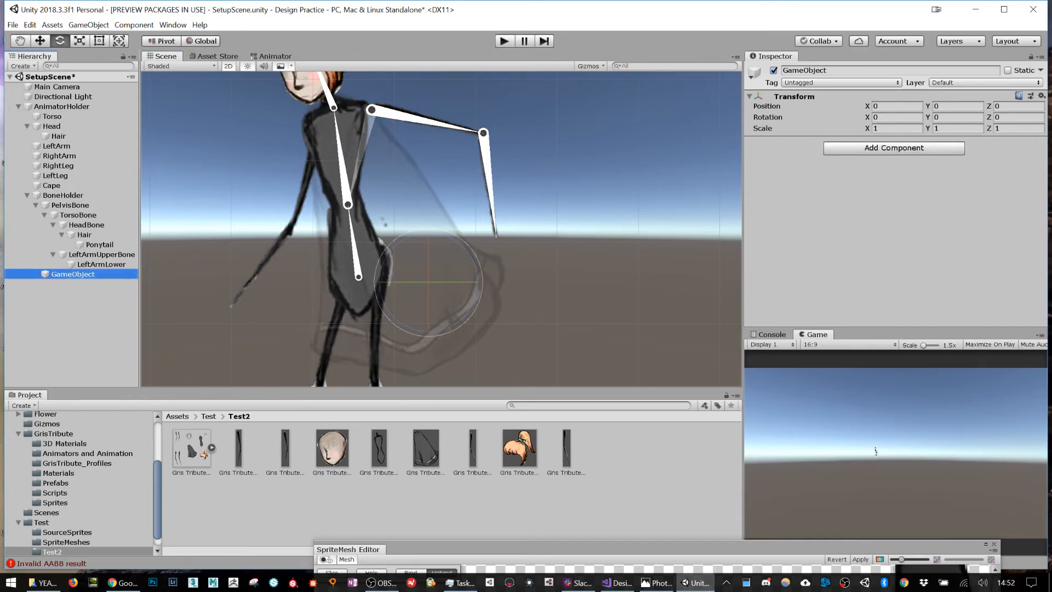
pyautogui.click(839, 70)
pyautogui.write('IKHolder')
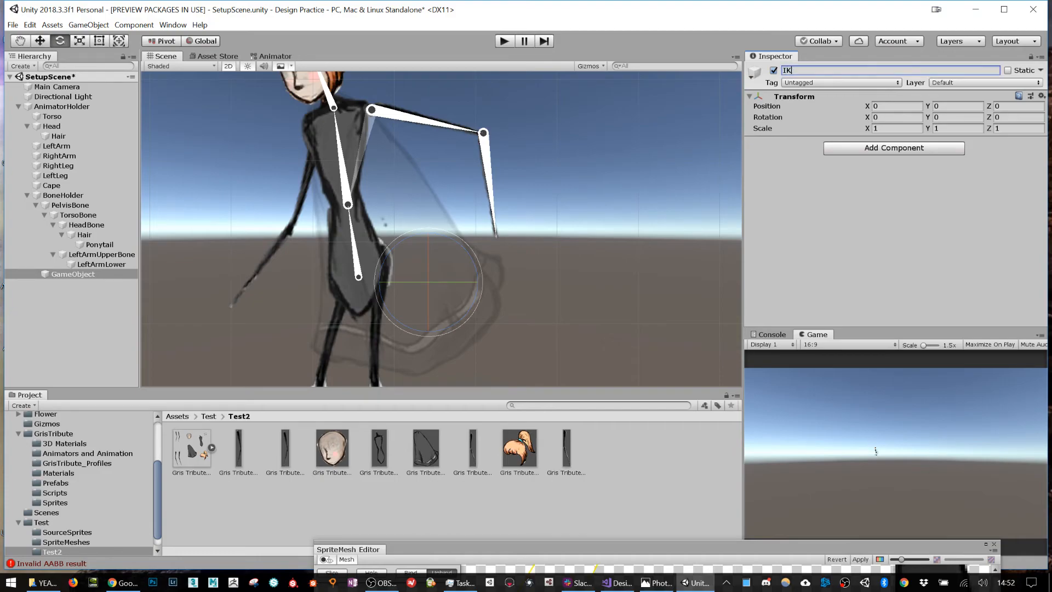
pyautogui.press('Return')
# - Add an IK Limb object under IKHolder and move it to the tip of the left lower arm bone
pyautogui.rightClick(68, 273)
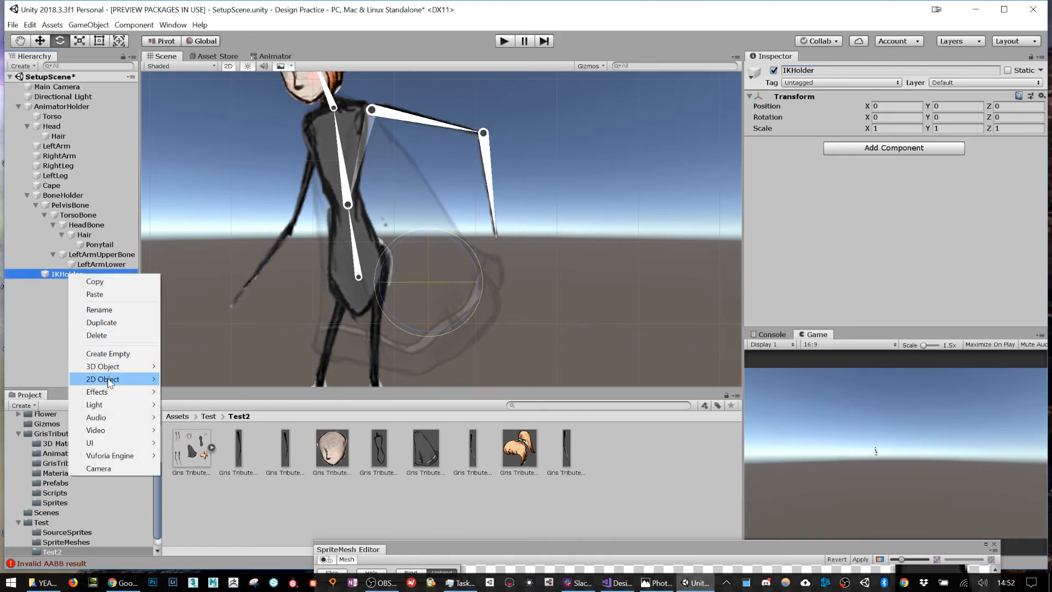
pyautogui.moveTo(114, 379)
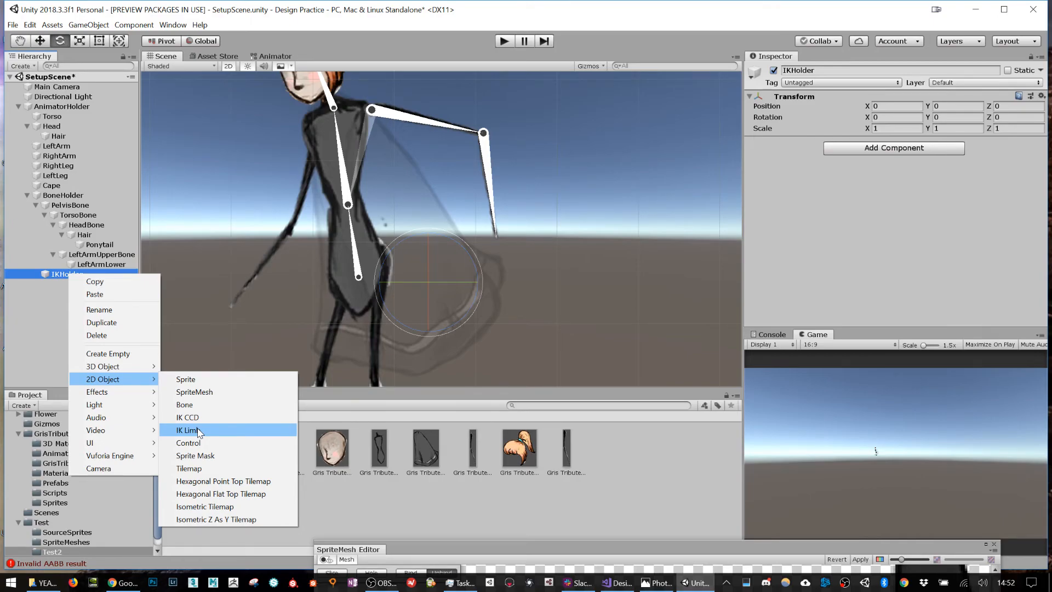
pyautogui.click(198, 431)
pyautogui.press('w')
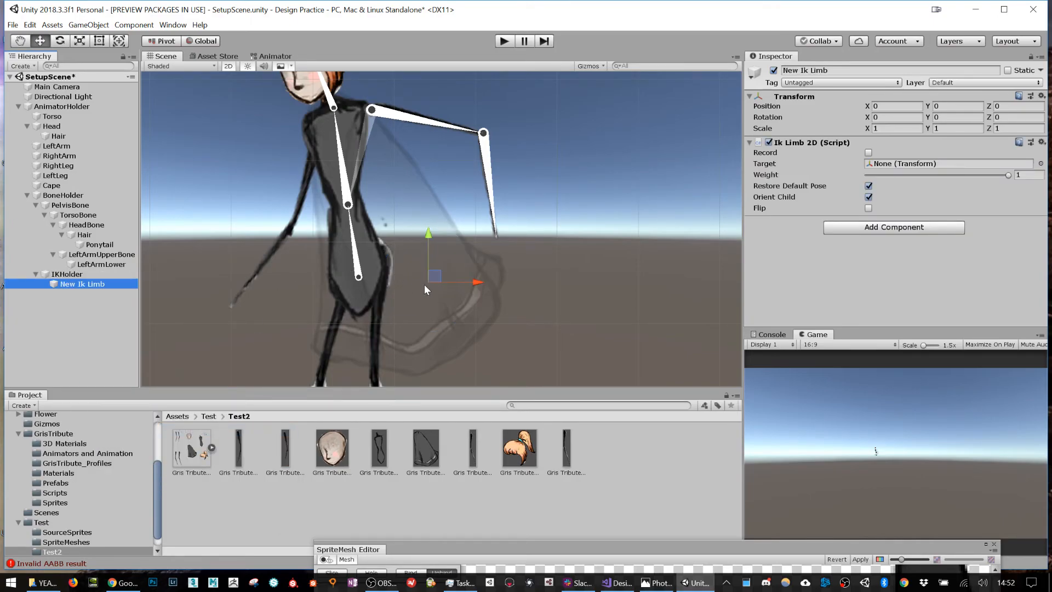
pyautogui.moveTo(438, 275); pyautogui.dragTo(500, 229)
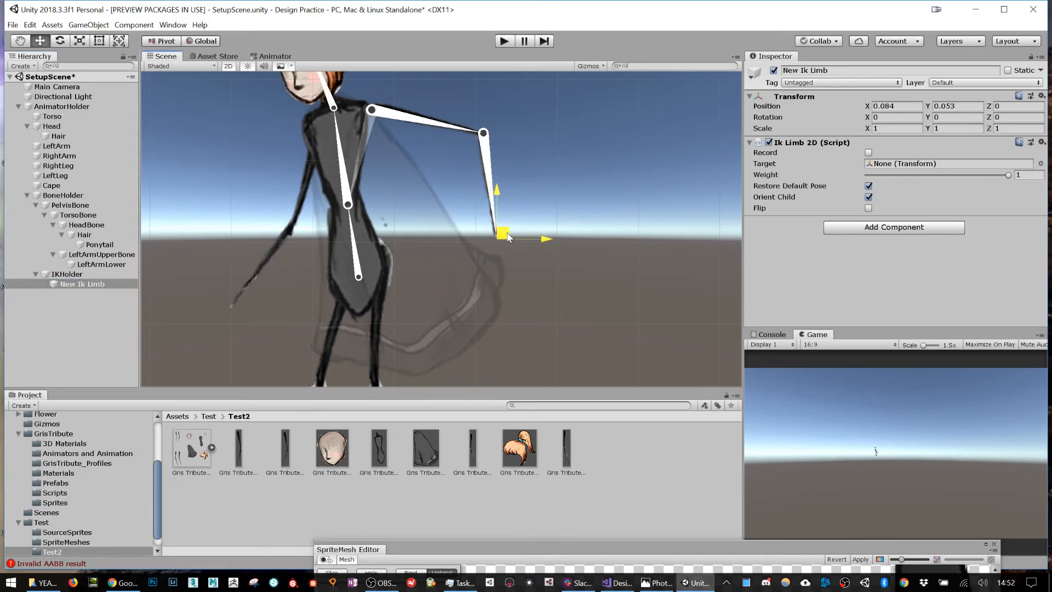
# - Fine-tune the IK limb's placement on the lower arm bone's tip, at about X 0.0826, Y 0.0549
pyautogui.scroll(-5, 548, 275)
pyautogui.scroll(-4, 550, 277)
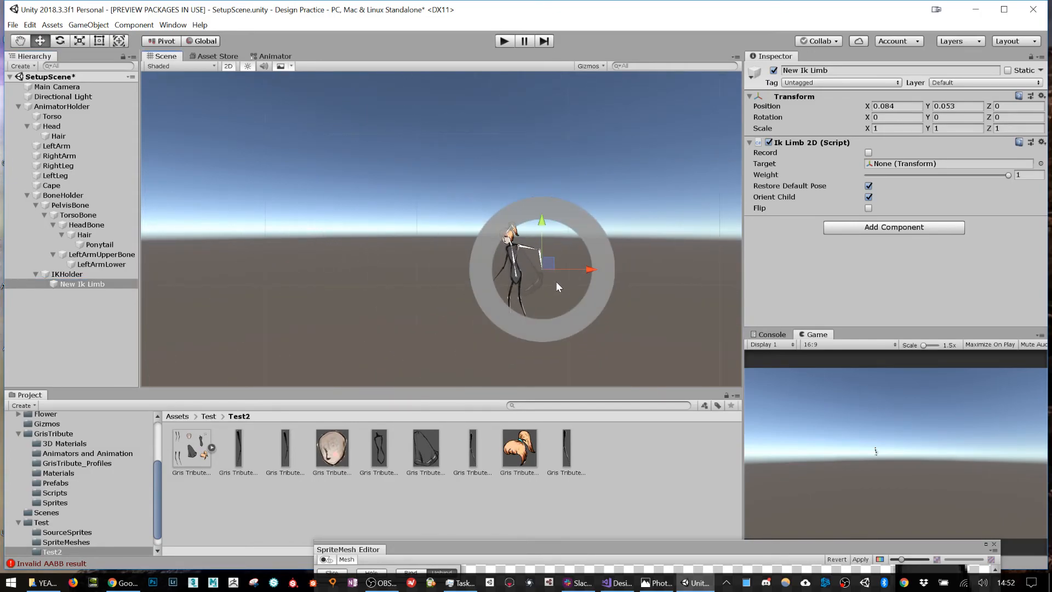
pyautogui.scroll(3, 556, 281)
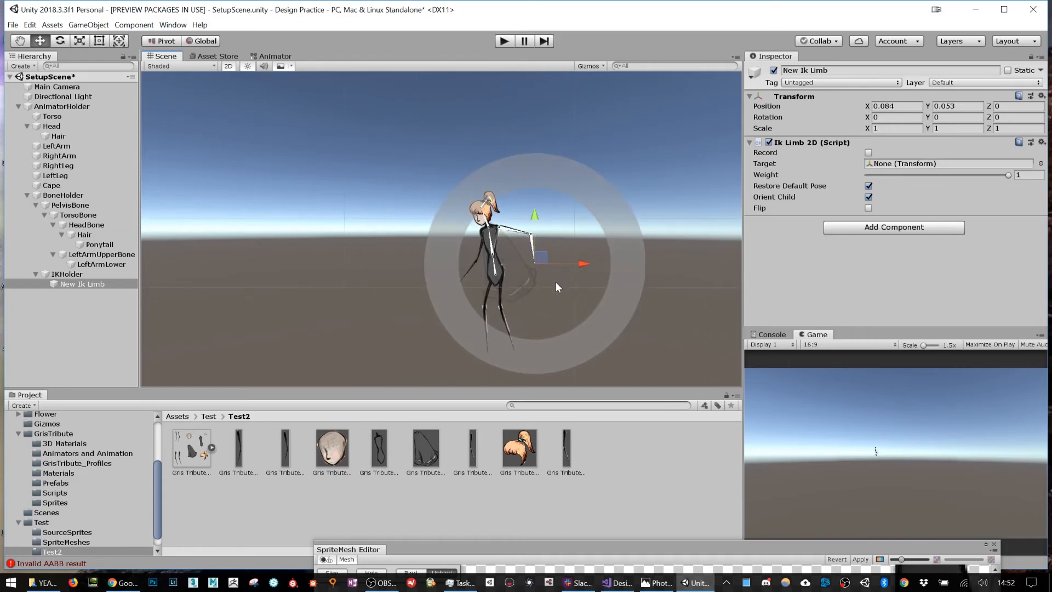
pyautogui.scroll(4, 556, 282)
pyautogui.scroll(6, 525, 263)
pyautogui.moveTo(516, 242); pyautogui.dragTo(514, 237)
pyautogui.scroll(-3, 530, 257)
pyautogui.scroll(-3, 530, 256)
pyautogui.scroll(3, 534, 260)
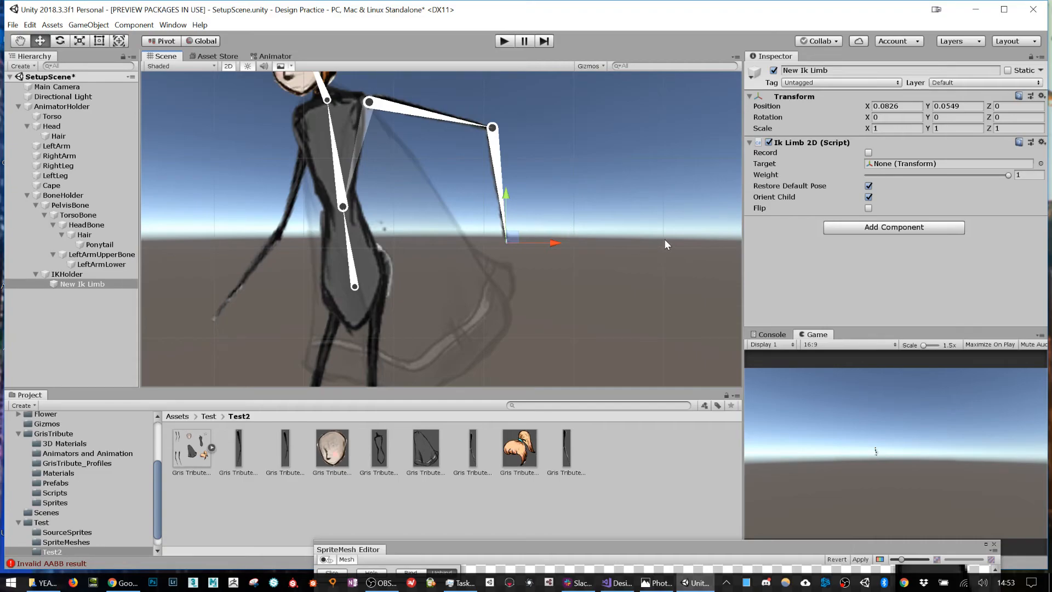
# - Rename the IK limb to LeftArmIK and assign the LeftArmLower bone as its target
pyautogui.click(871, 70)
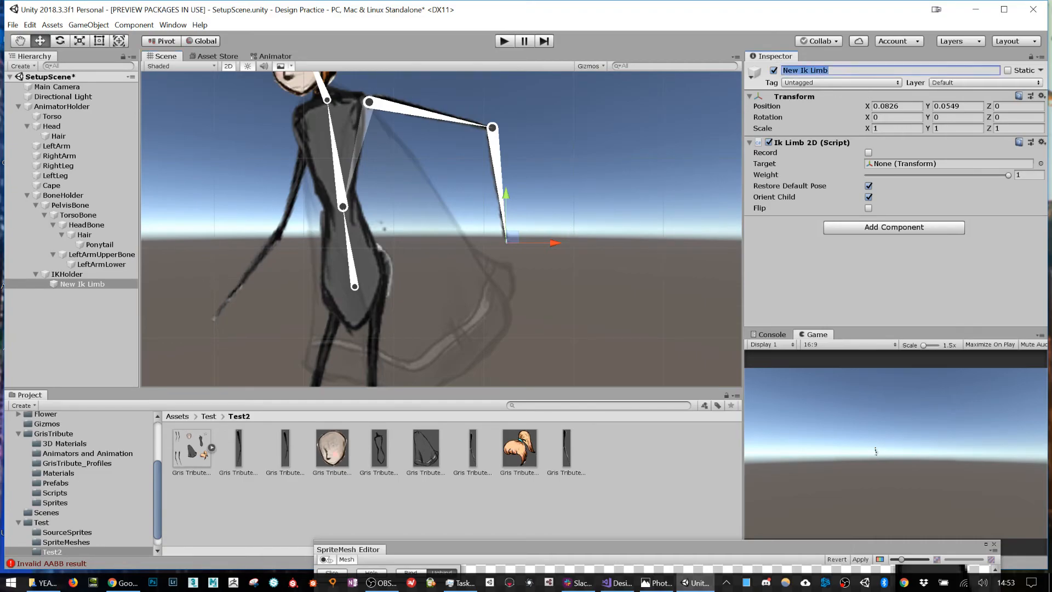
pyautogui.write('LeftArmIK')
pyautogui.press('Return')
pyautogui.click(497, 167)
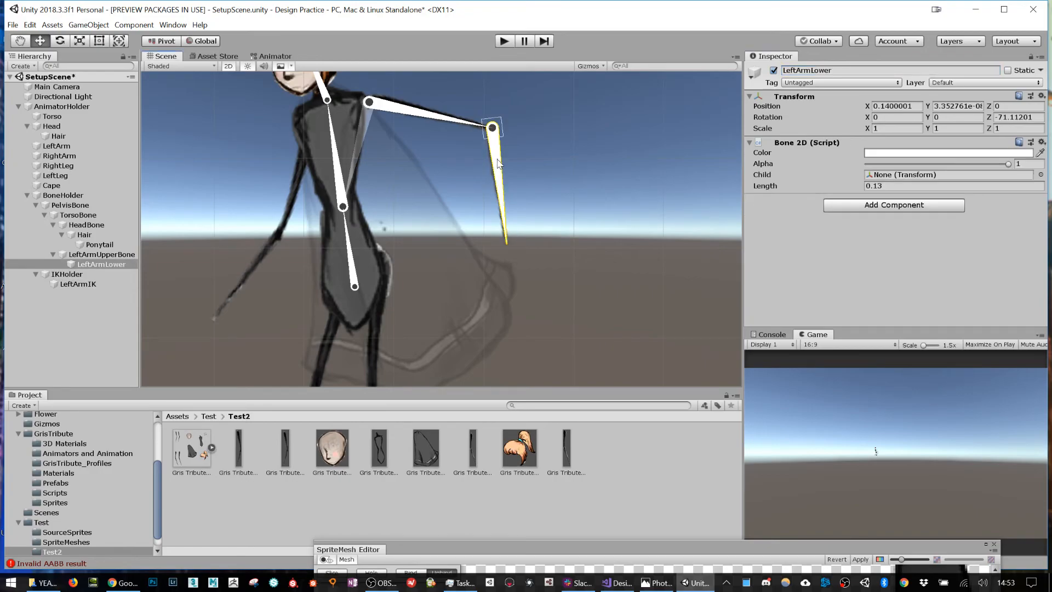
pyautogui.click(78, 284)
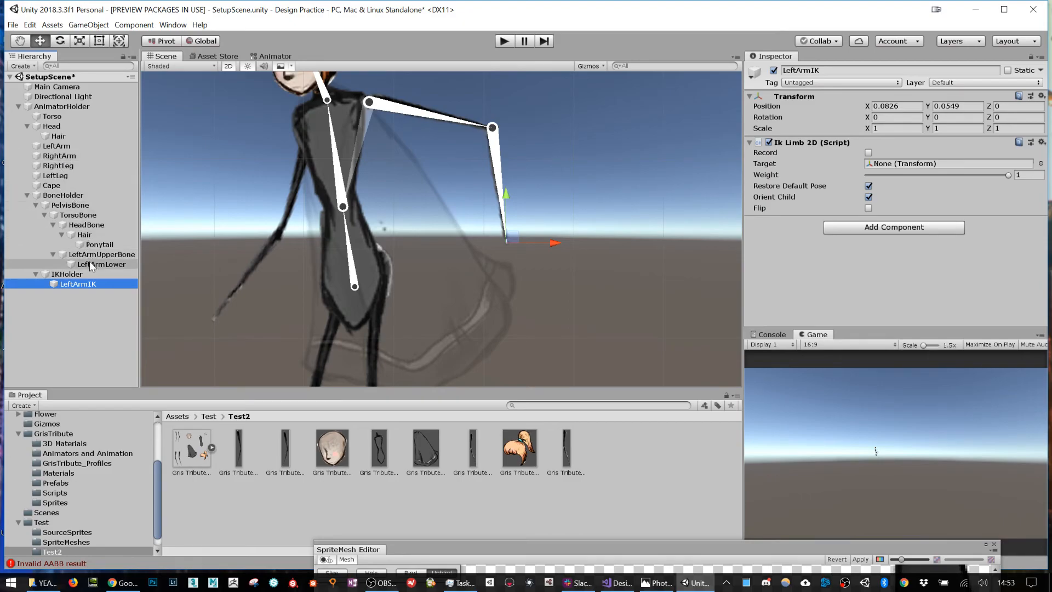
pyautogui.moveTo(90, 263); pyautogui.dragTo(522, 283)
pyautogui.moveTo(804, 124); pyautogui.dragTo(895, 163)
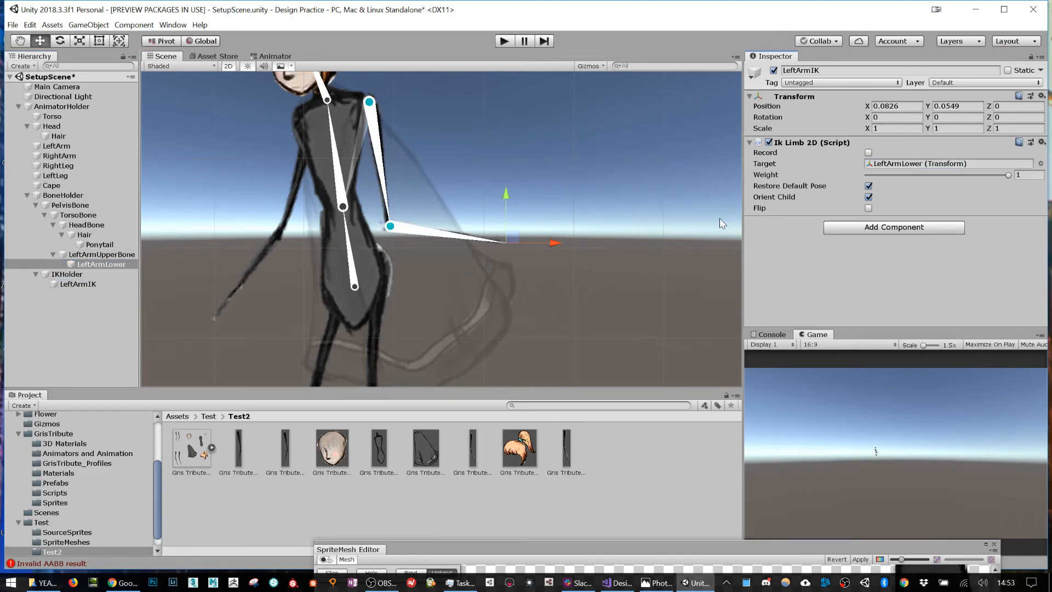
# - Enable Flip on LeftArmIK and move the IK handle around the character to test the elbow bend, leaving it near the hip
pyautogui.moveTo(514, 238); pyautogui.dragTo(544, 175)
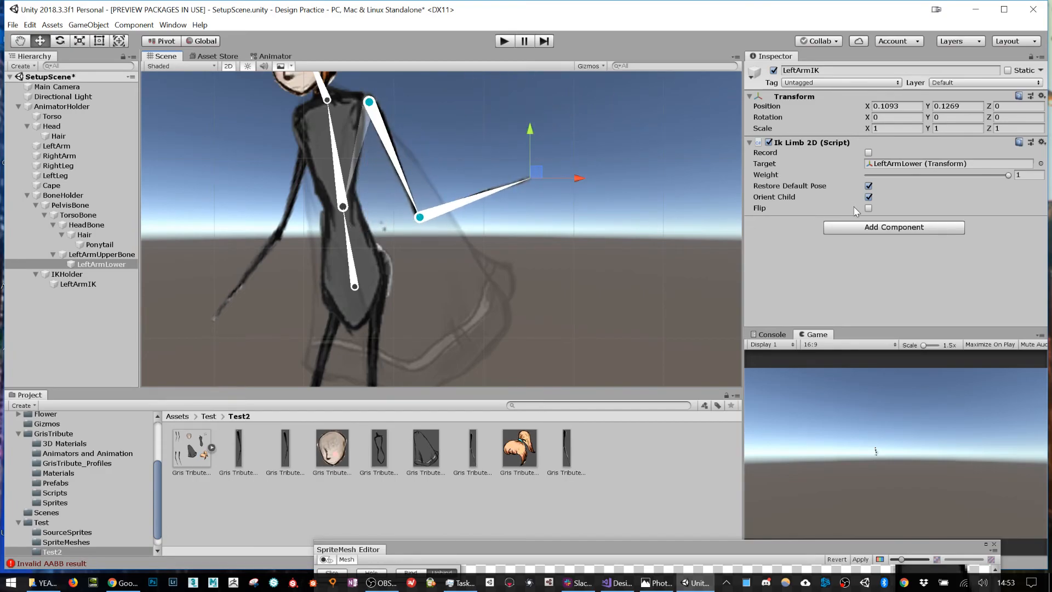
pyautogui.click(868, 207)
pyautogui.moveTo(541, 171); pyautogui.dragTo(280, 189)
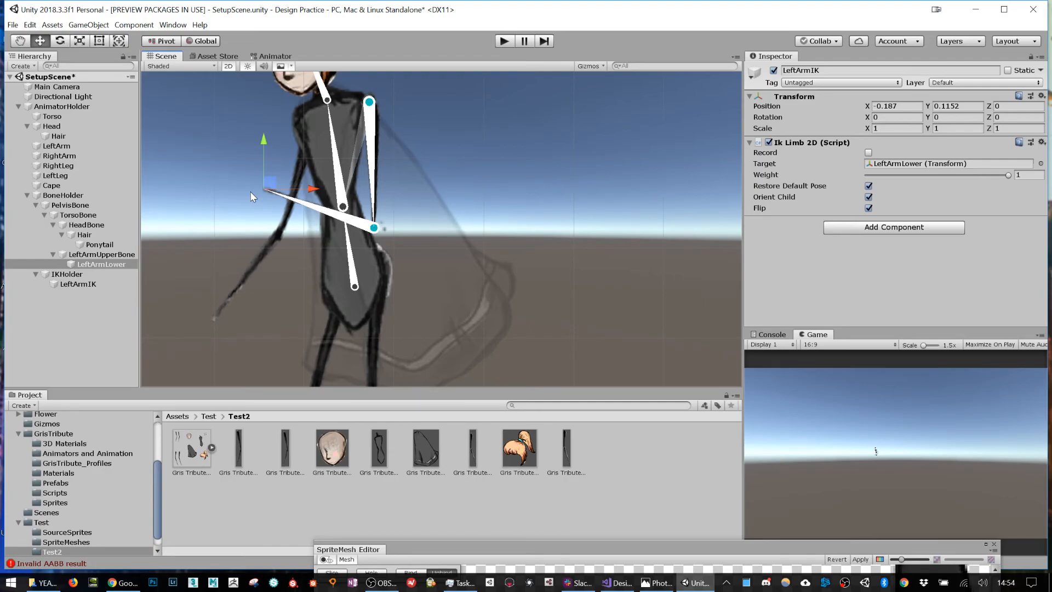
pyautogui.moveTo(271, 182); pyautogui.dragTo(374, 268)
# - Add an Animator component to the AnimatorHolder object
pyautogui.click(62, 107)
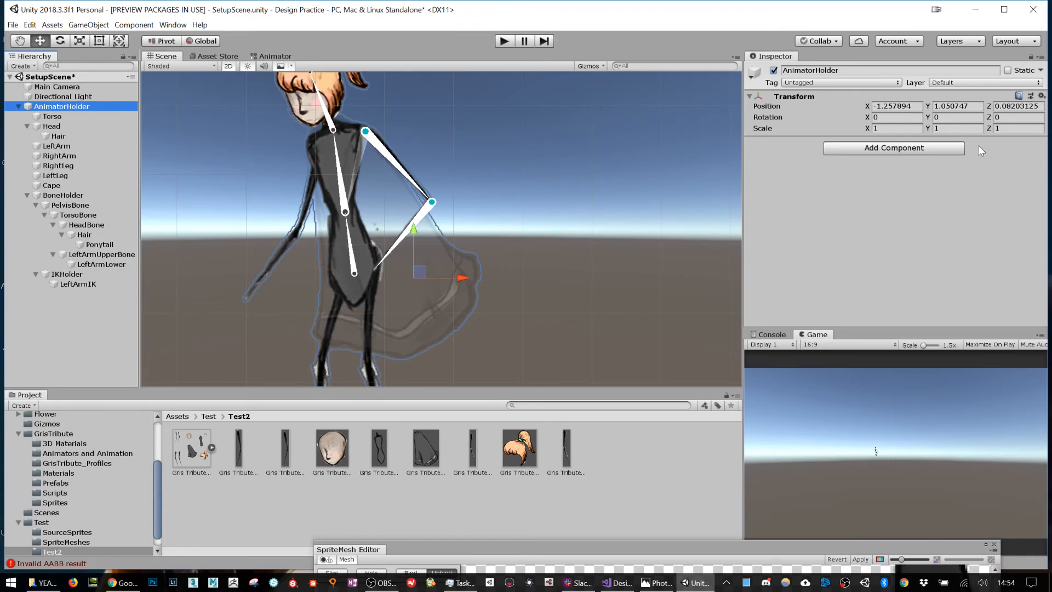
pyautogui.click(912, 150)
pyautogui.write('animtor')
pyautogui.press('BackSpace')
pyautogui.press('BackSpace')
pyautogui.press('BackSpace')
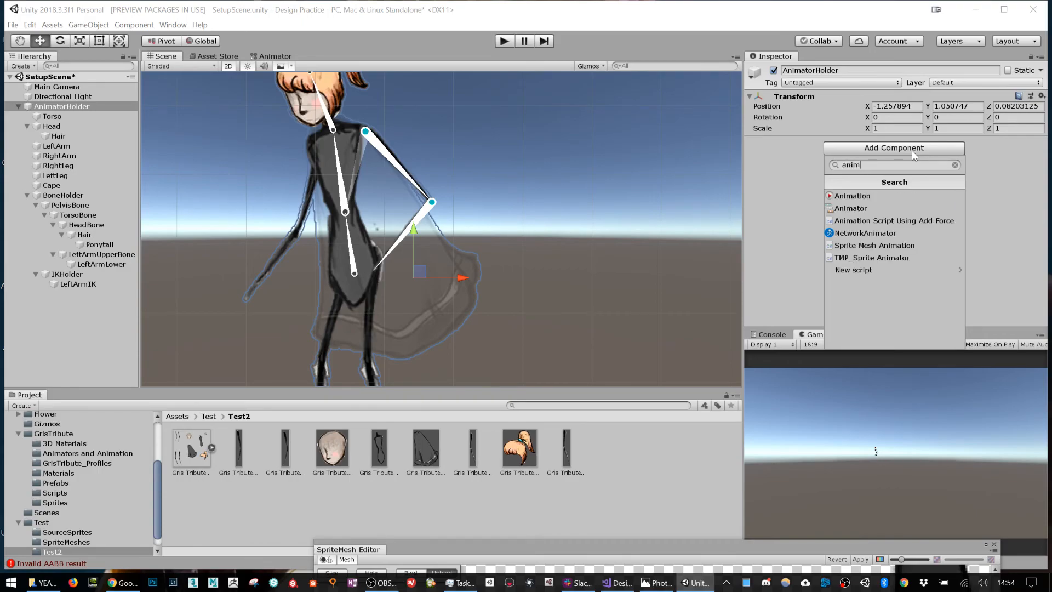
pyautogui.press('Down')
pyautogui.press('Down')
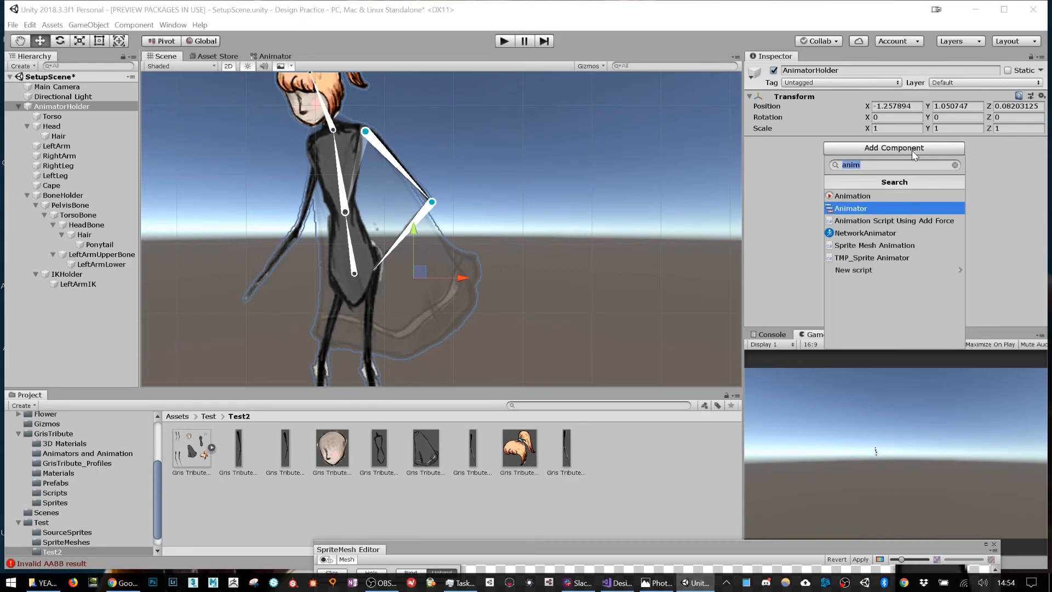
pyautogui.press('Return')
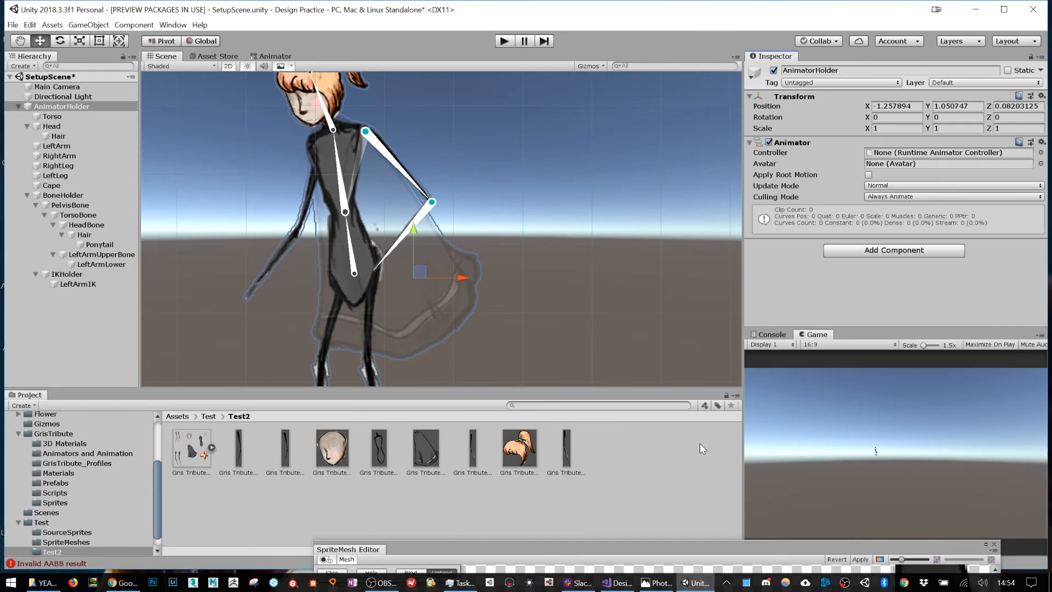
# - Create an Animator Controller named TestAnimatorController in the Test2 folder and assign it to AnimatorHolder's Animator
pyautogui.rightClick(680, 449)
pyautogui.moveTo(733, 196)
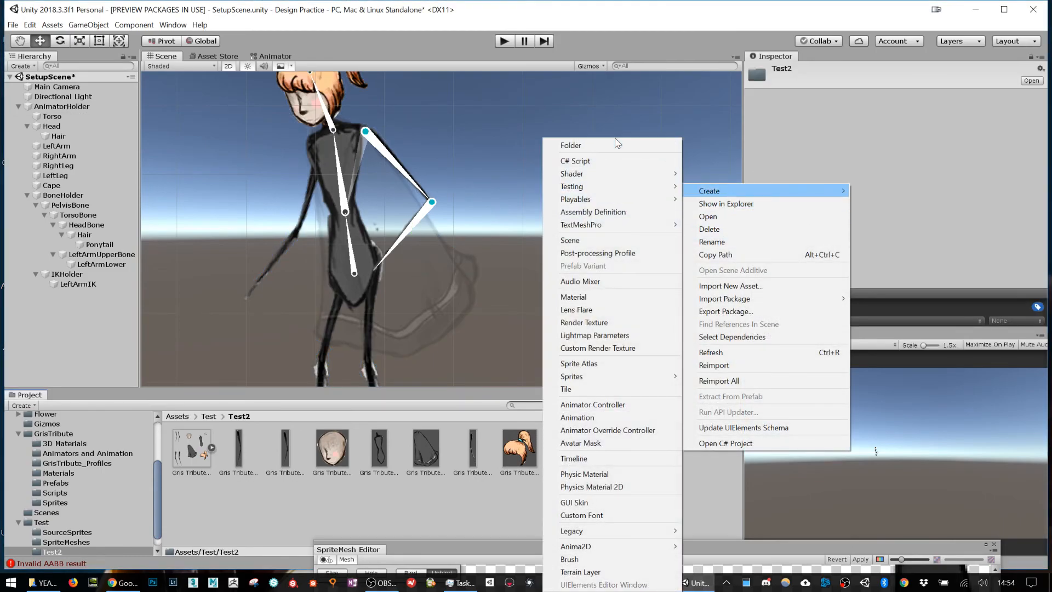
pyautogui.click(592, 404)
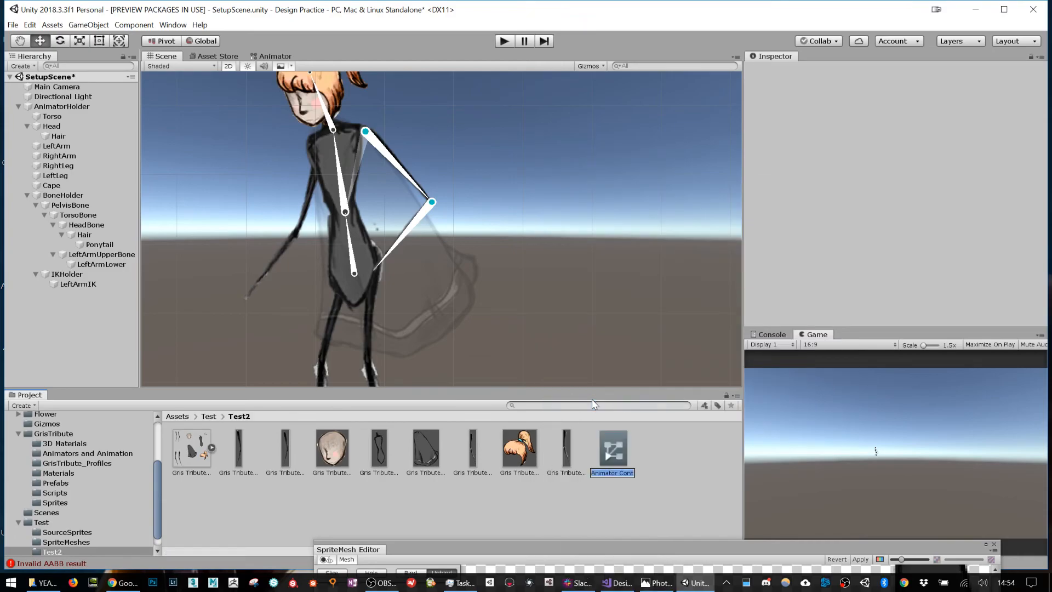
pyautogui.write('TestAnimatorController')
pyautogui.press('Return')
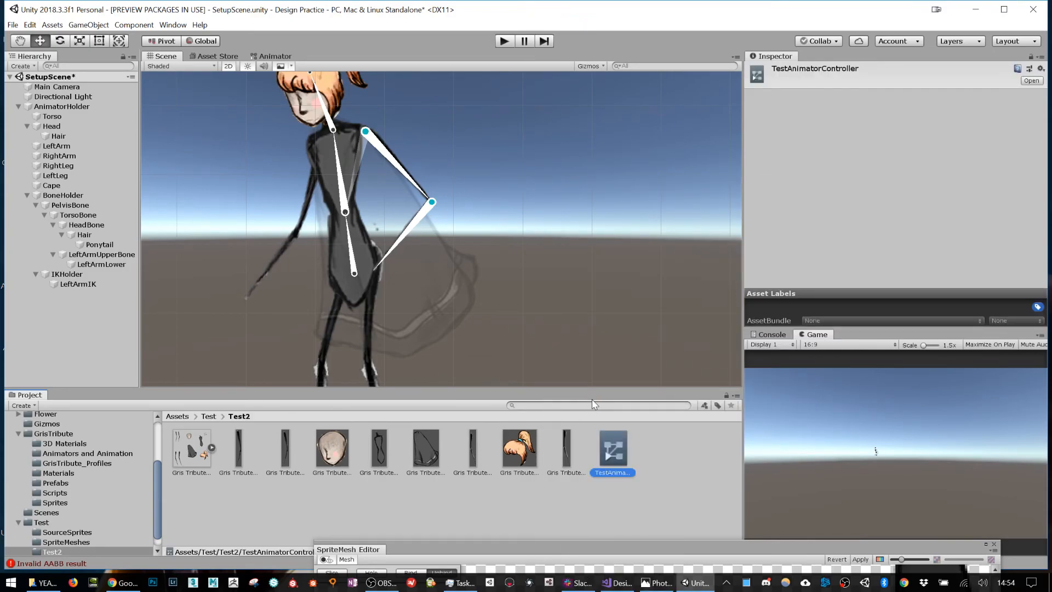
pyautogui.click(61, 106)
pyautogui.moveTo(613, 448); pyautogui.dragTo(883, 157)
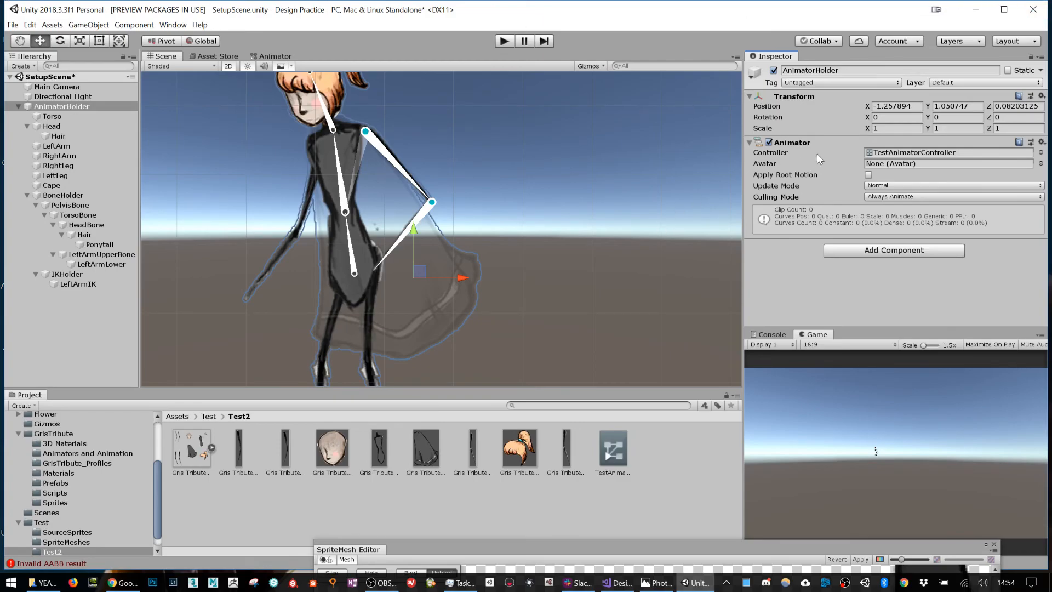
# - Try mirroring the character by setting AnimatorHolder's X scale to -1, and restore the scale to 1
pyautogui.moveTo(889, 129); pyautogui.dragTo(781, 121)
pyautogui.write('-1')
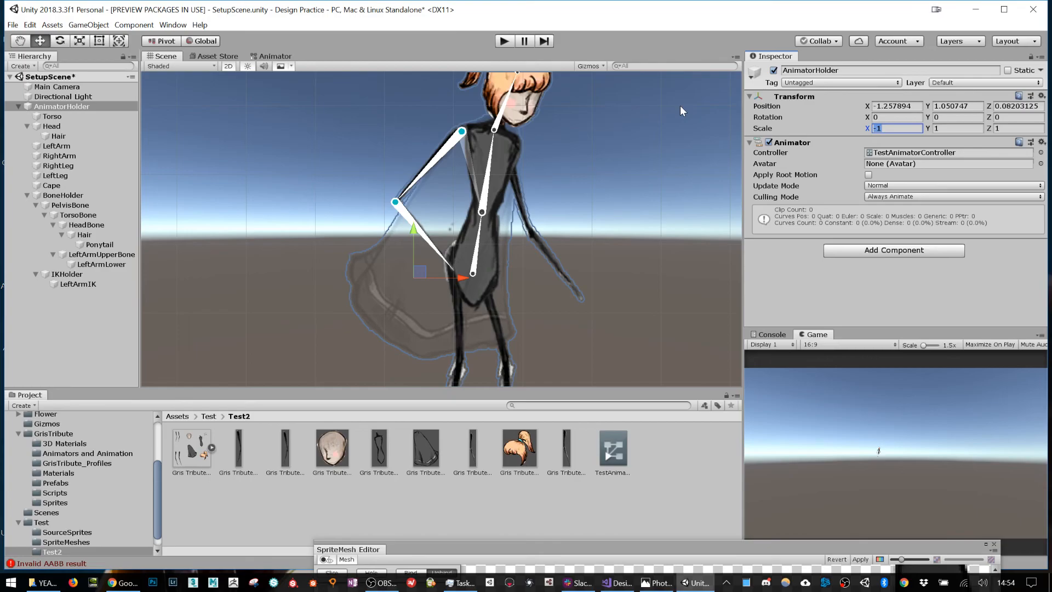
pyautogui.write('1')
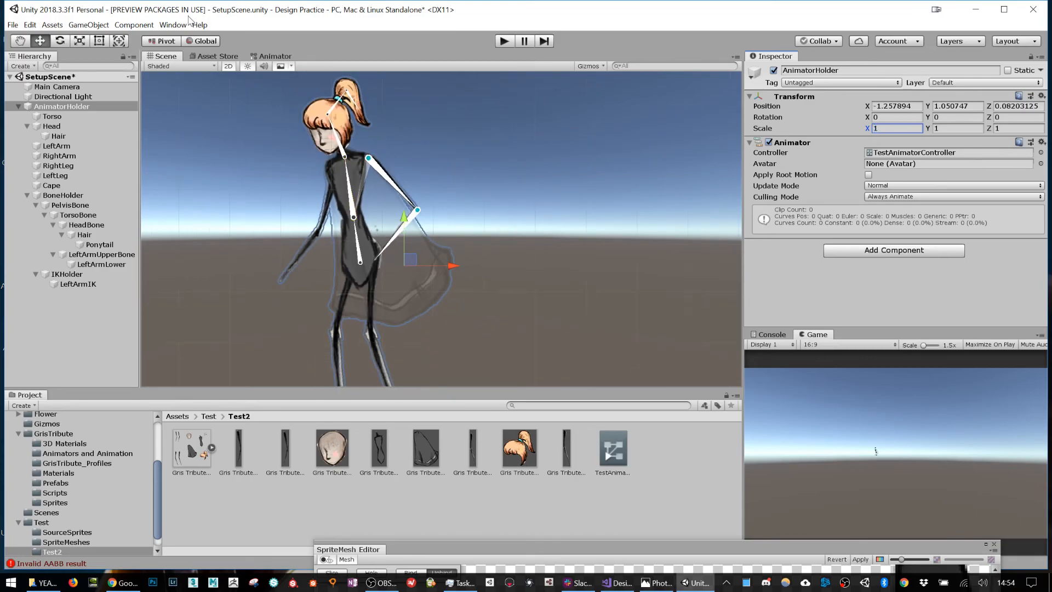
# - Create an animation clip named blablabla in the Test2 folder for AnimatorHolder
pyautogui.click(173, 25)
pyautogui.moveTo(86, 180)
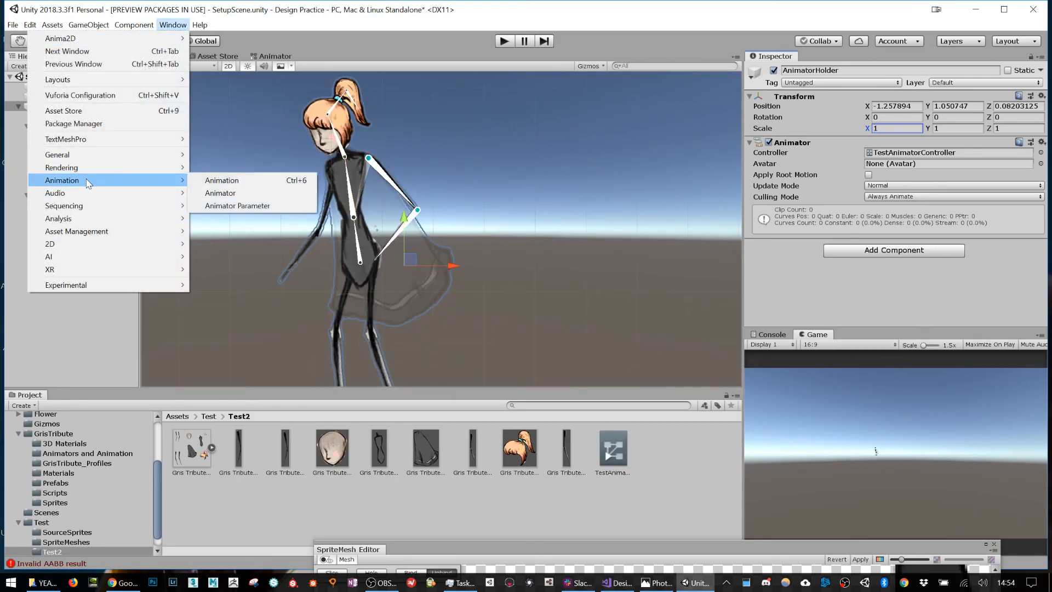
pyautogui.click(219, 180)
pyautogui.click(542, 431)
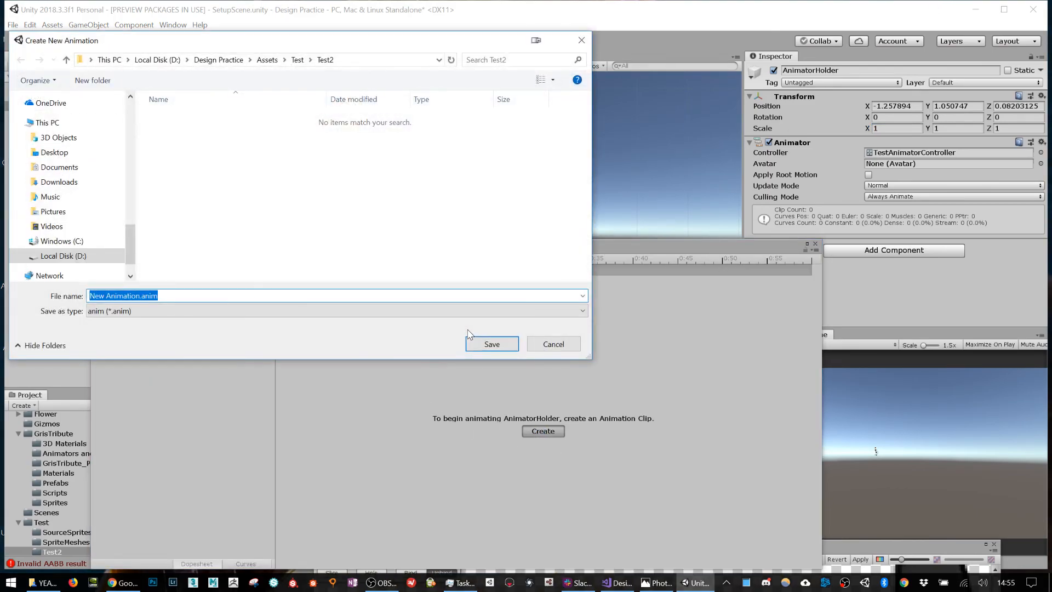
pyautogui.write('blablabla')
pyautogui.press('Return')
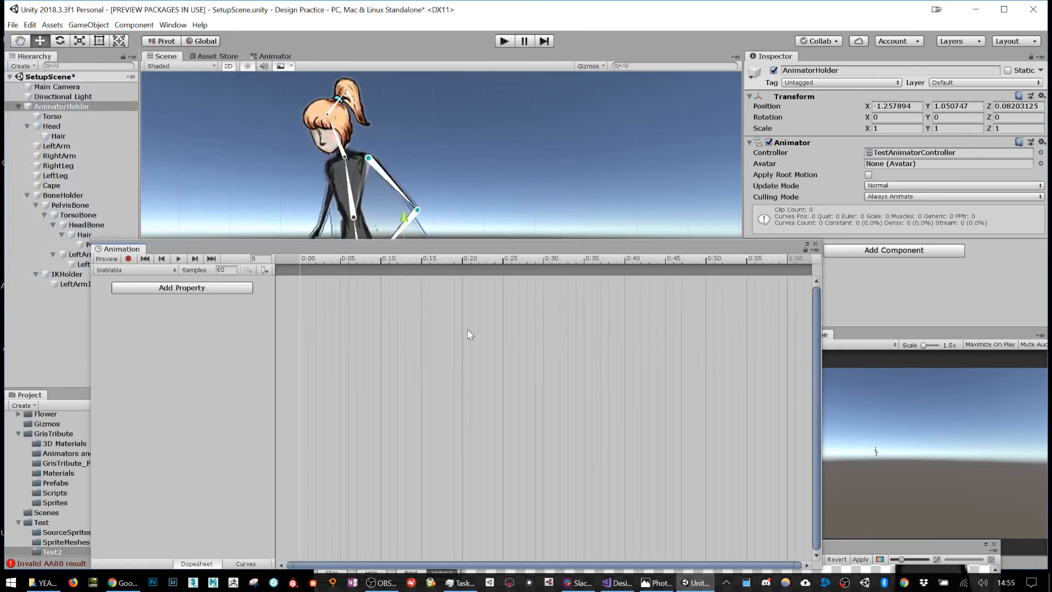
# - Start recording and key LeftArmIK at frame 25, raised beside the shoulder at about X 0.056, Y 0.171
pyautogui.click(128, 258)
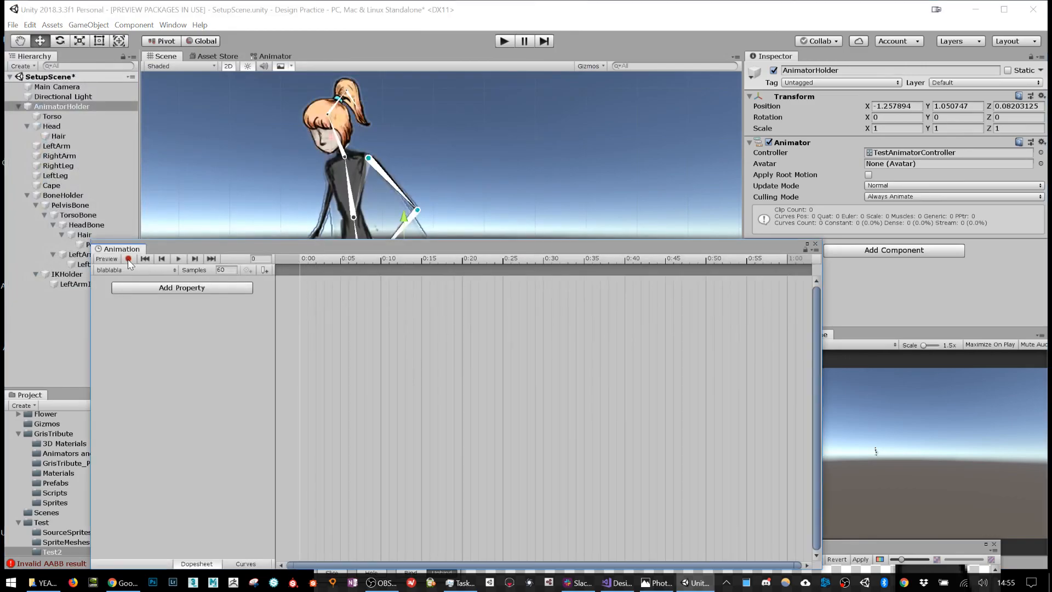
pyautogui.moveTo(360, 250); pyautogui.dragTo(316, 353)
pyautogui.click(459, 363)
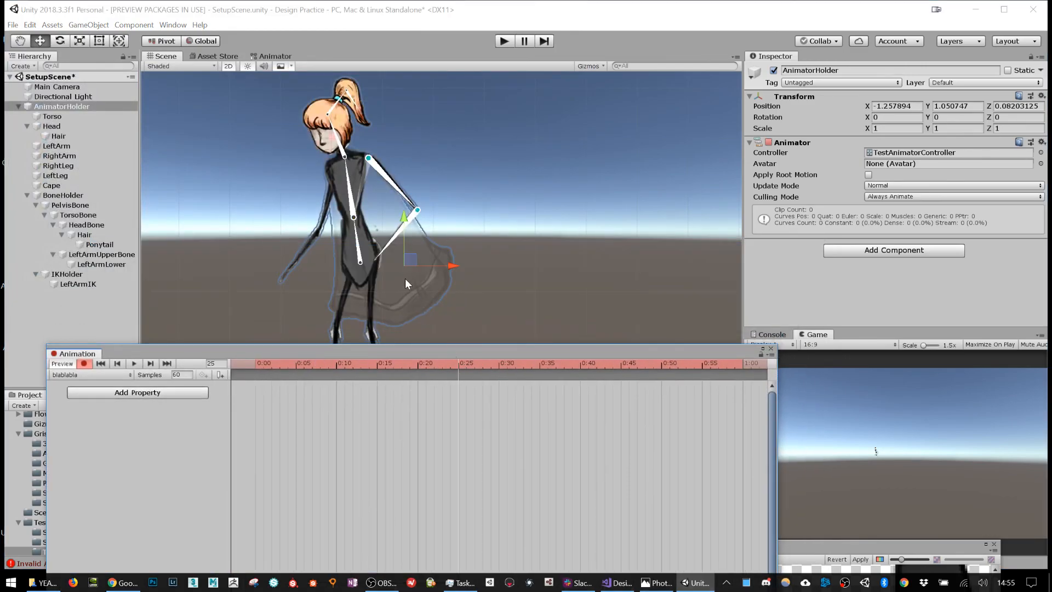
pyautogui.click(77, 283)
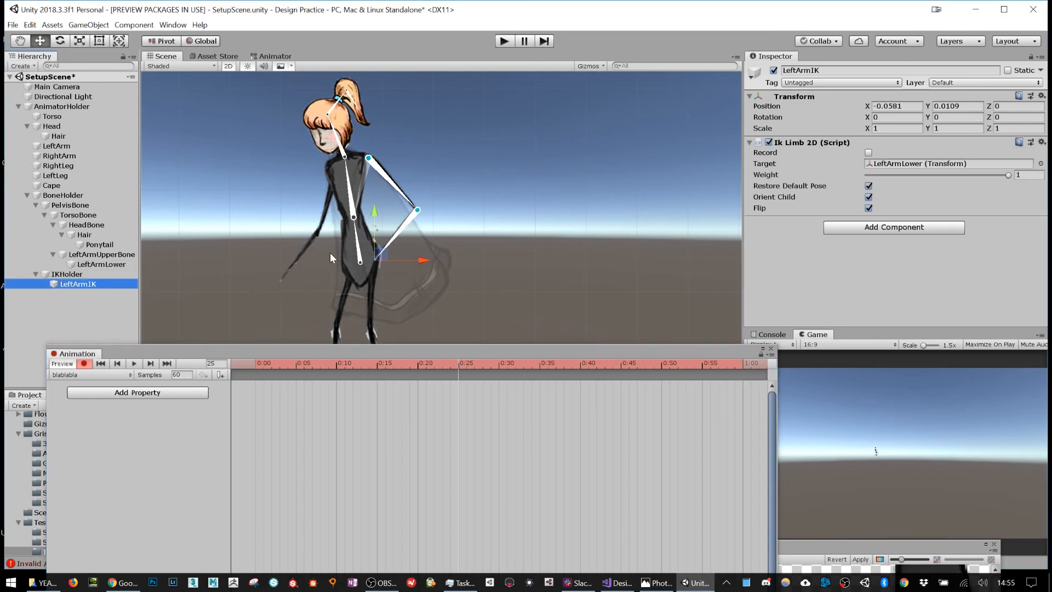
pyautogui.moveTo(382, 257); pyautogui.dragTo(440, 175)
pyautogui.moveTo(459, 361); pyautogui.dragTo(482, 365)
pyautogui.click(456, 362)
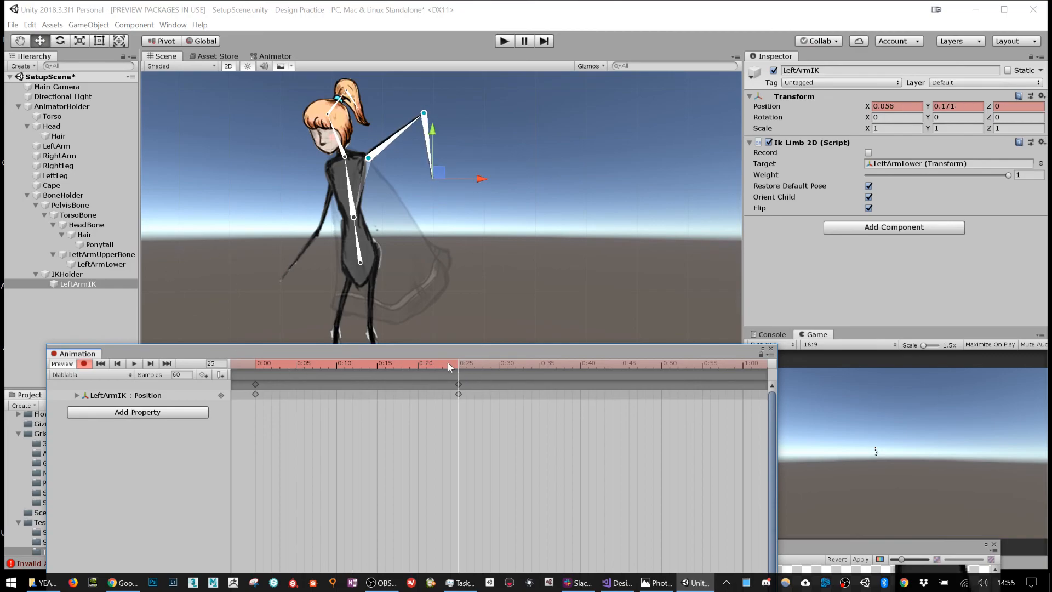
# - At frame 25, rotate TorsoBone to lean the body forward and rotate HeadBone to about -39.7 on Z
pyautogui.click(349, 189)
pyautogui.press('e')
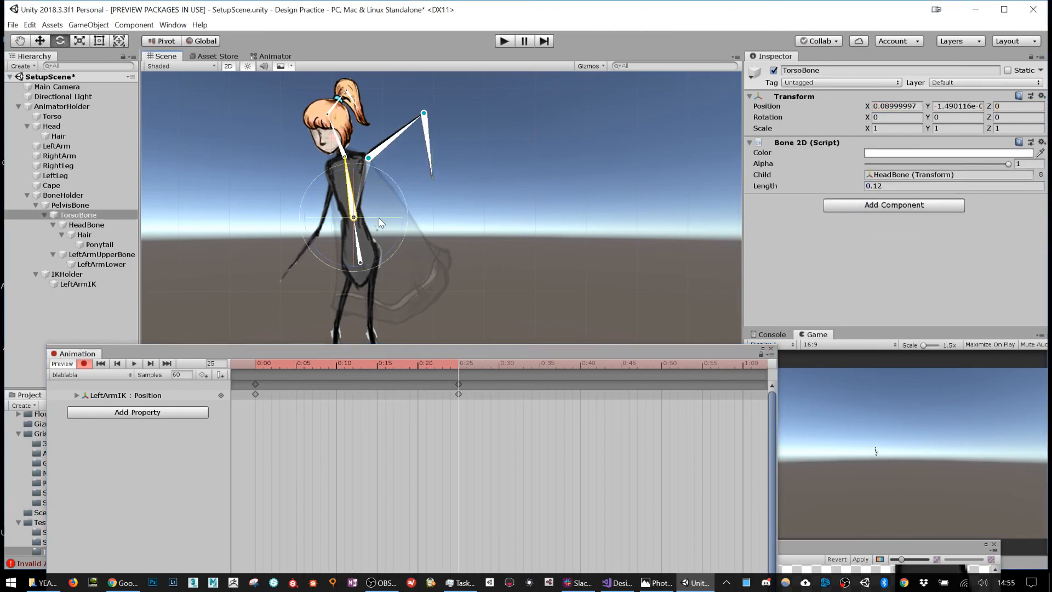
pyautogui.moveTo(402, 203); pyautogui.dragTo(396, 191)
pyautogui.moveTo(373, 151); pyautogui.dragTo(399, 199)
pyautogui.click(295, 172)
pyautogui.moveTo(457, 366)
pyautogui.mouseDown()
pyautogui.moveTo(290, 364)
pyautogui.moveTo(471, 366)
pyautogui.moveTo(458, 362)
pyautogui.mouseUp()
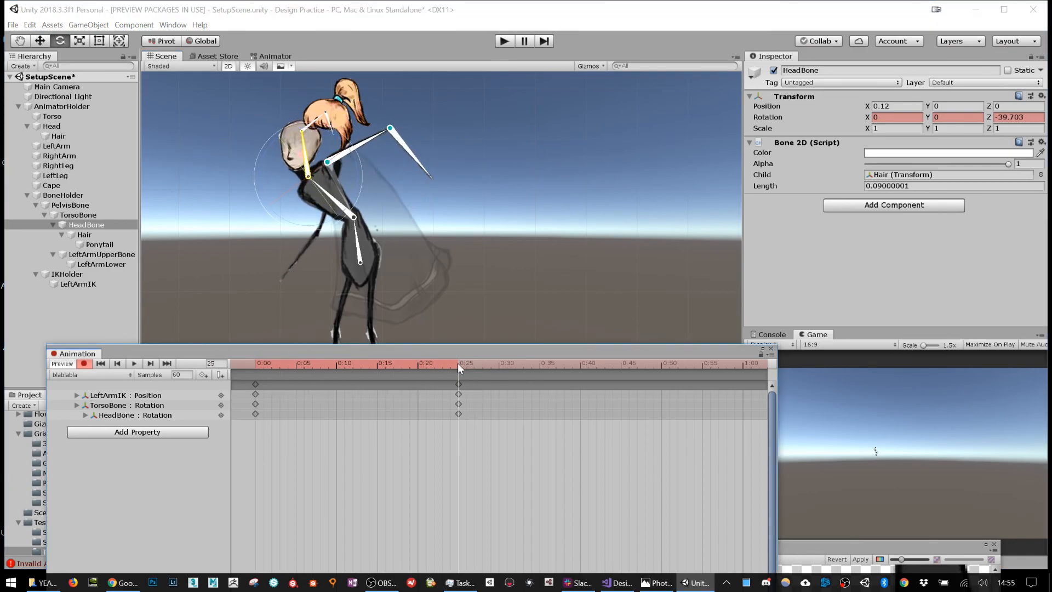
# - Move PelvisBone slightly down at frame 25 and scrub the timeline back to frame 0 to preview the motion
pyautogui.click(357, 253)
pyautogui.press('w')
pyautogui.moveTo(360, 268)
pyautogui.mouseDown()
pyautogui.moveTo(351, 293)
pyautogui.moveTo(353, 255)
pyautogui.moveTo(373, 270)
pyautogui.moveTo(364, 292)
pyautogui.moveTo(360, 271)
pyautogui.mouseUp()
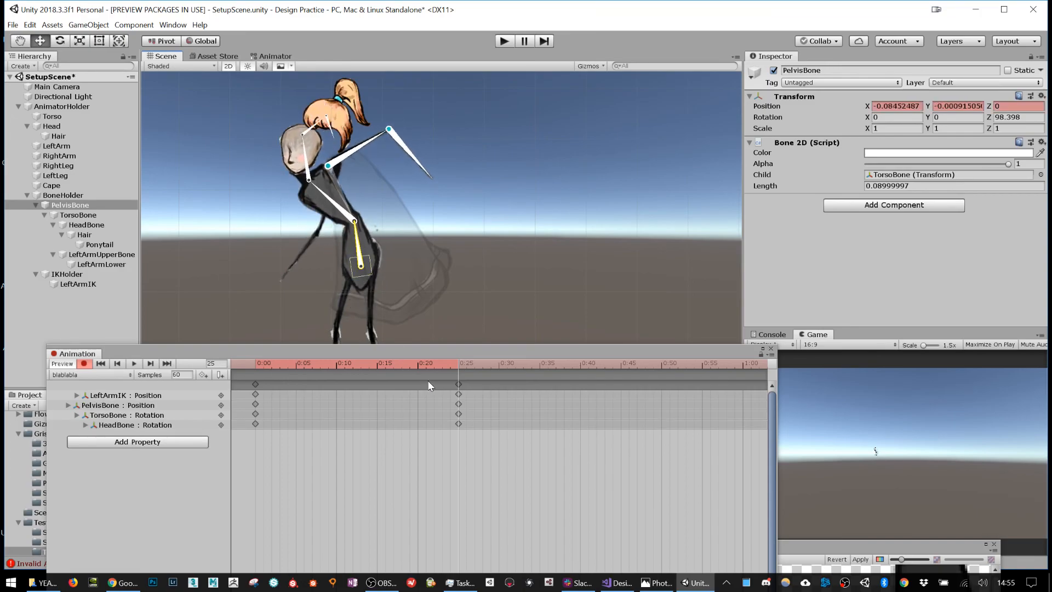
pyautogui.moveTo(455, 363); pyautogui.dragTo(125, 331)
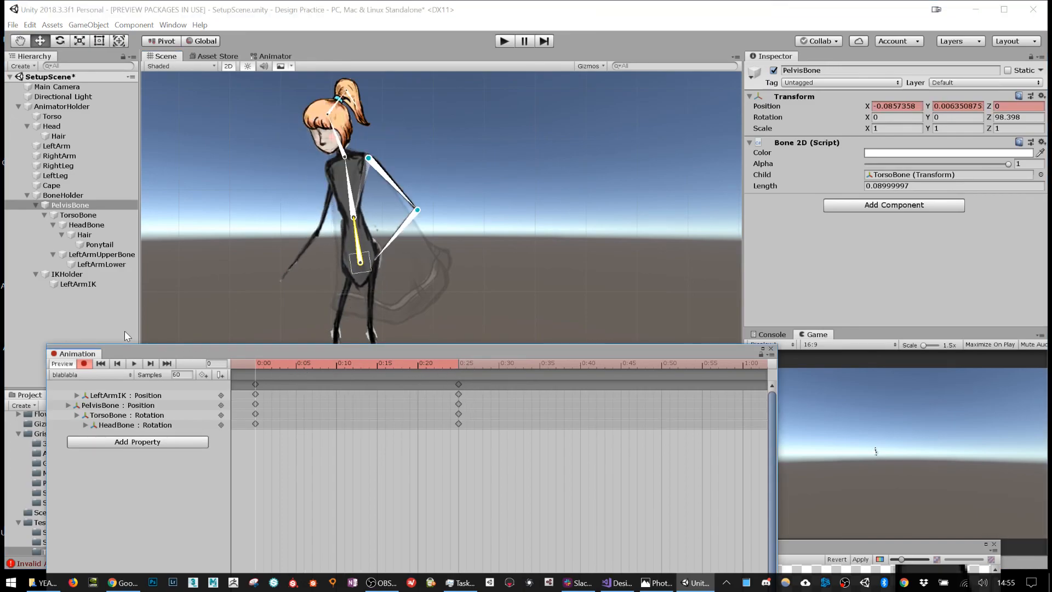
# - With recording on, copy all keyframes from frame 0 to frame 45 so the clip loops back to its starting pose
pyautogui.click(89, 364)
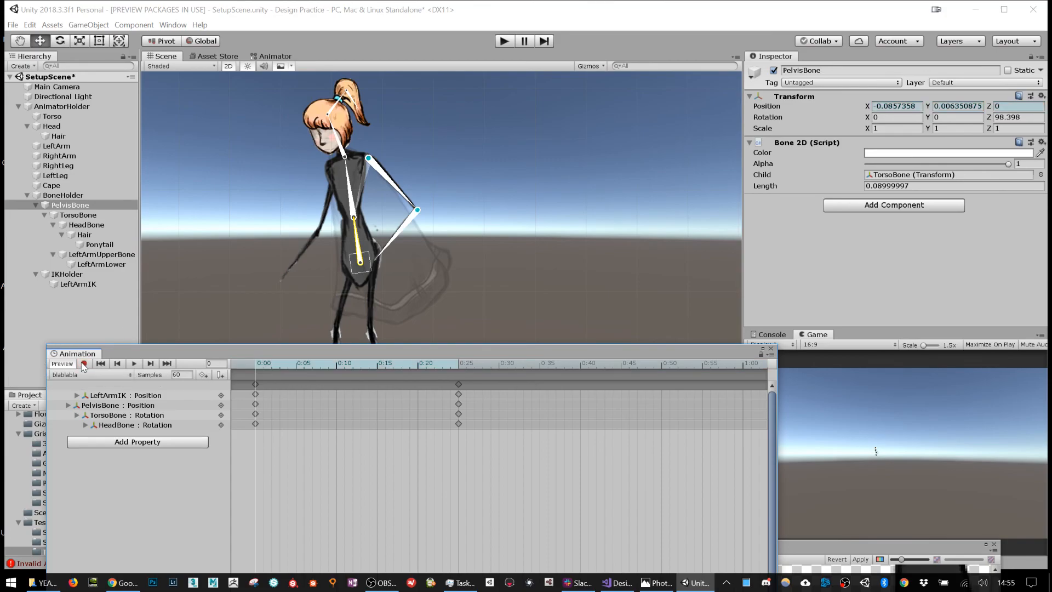
pyautogui.click(84, 363)
pyautogui.click(255, 384)
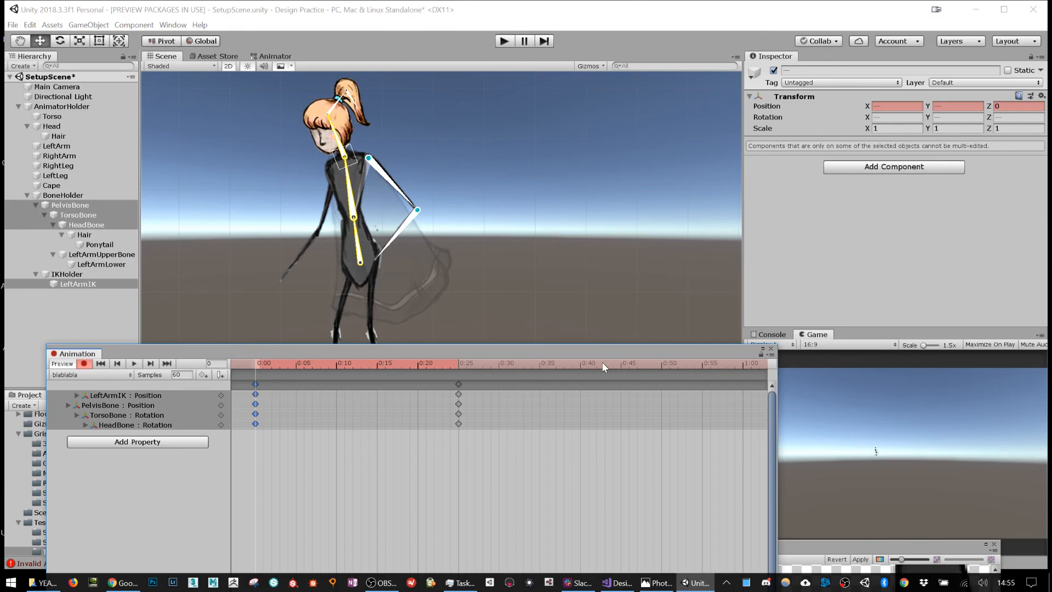
pyautogui.click(617, 363)
pyautogui.hotkey('ctrl', 'v')
# - Play the blablabla clip to check the looping motion, and stop playback and recording
pyautogui.click(133, 363)
pyautogui.click(134, 364)
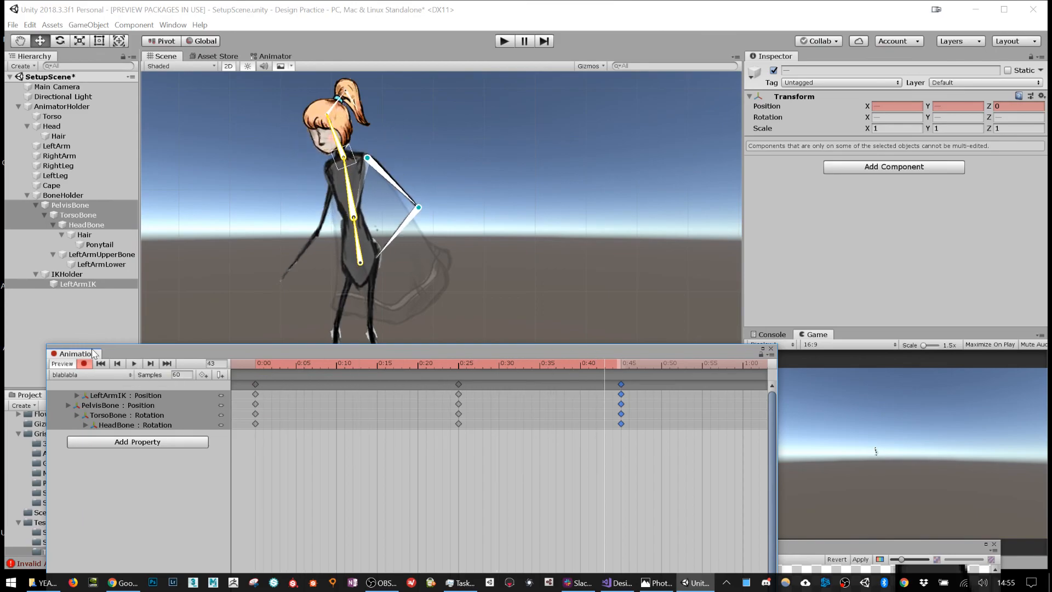
pyautogui.click(84, 364)
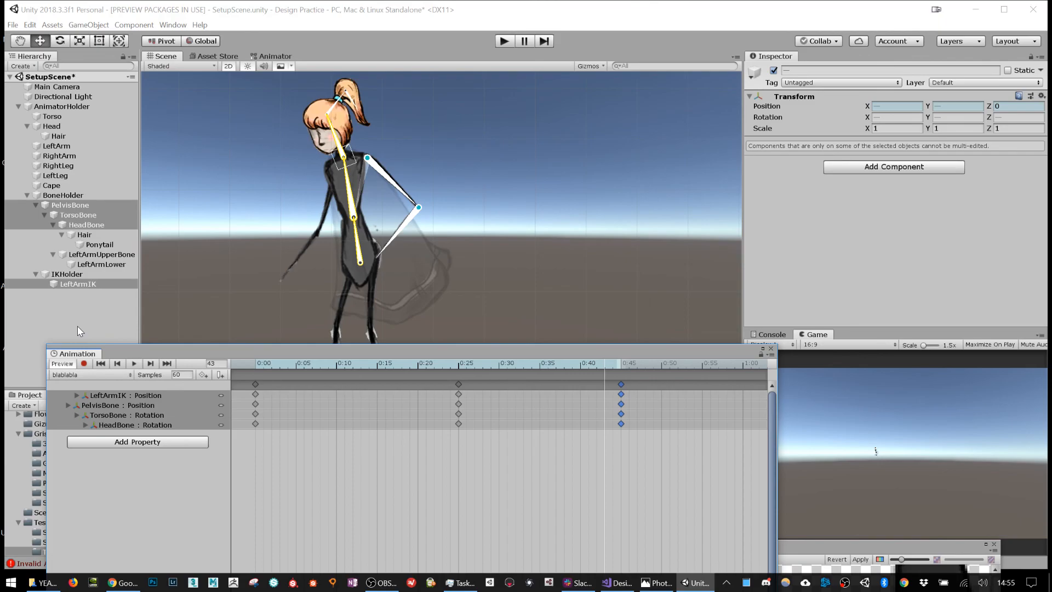